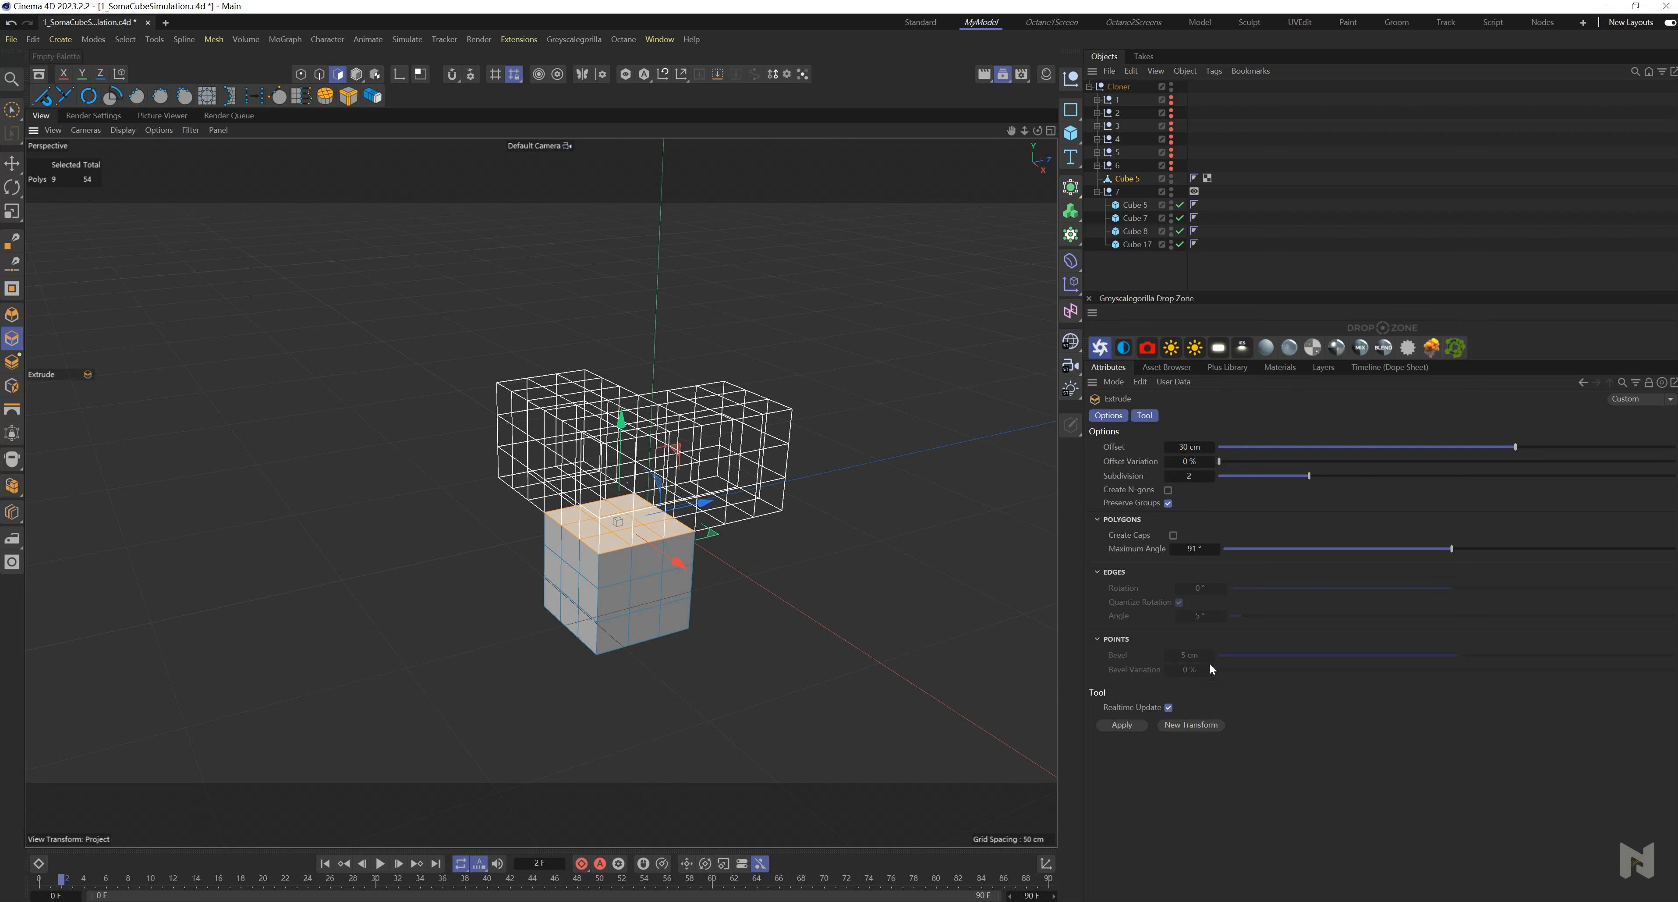
- Extrude the top faces of Cube 5 and then its upper side faces by 30 cm with 2 subdivisions
click(1121, 725)
mouse_move(738, 474)
alt+mouse_down()
mouse_move(632, 485)
mouse_move(709, 570)
alt+mouse_up()
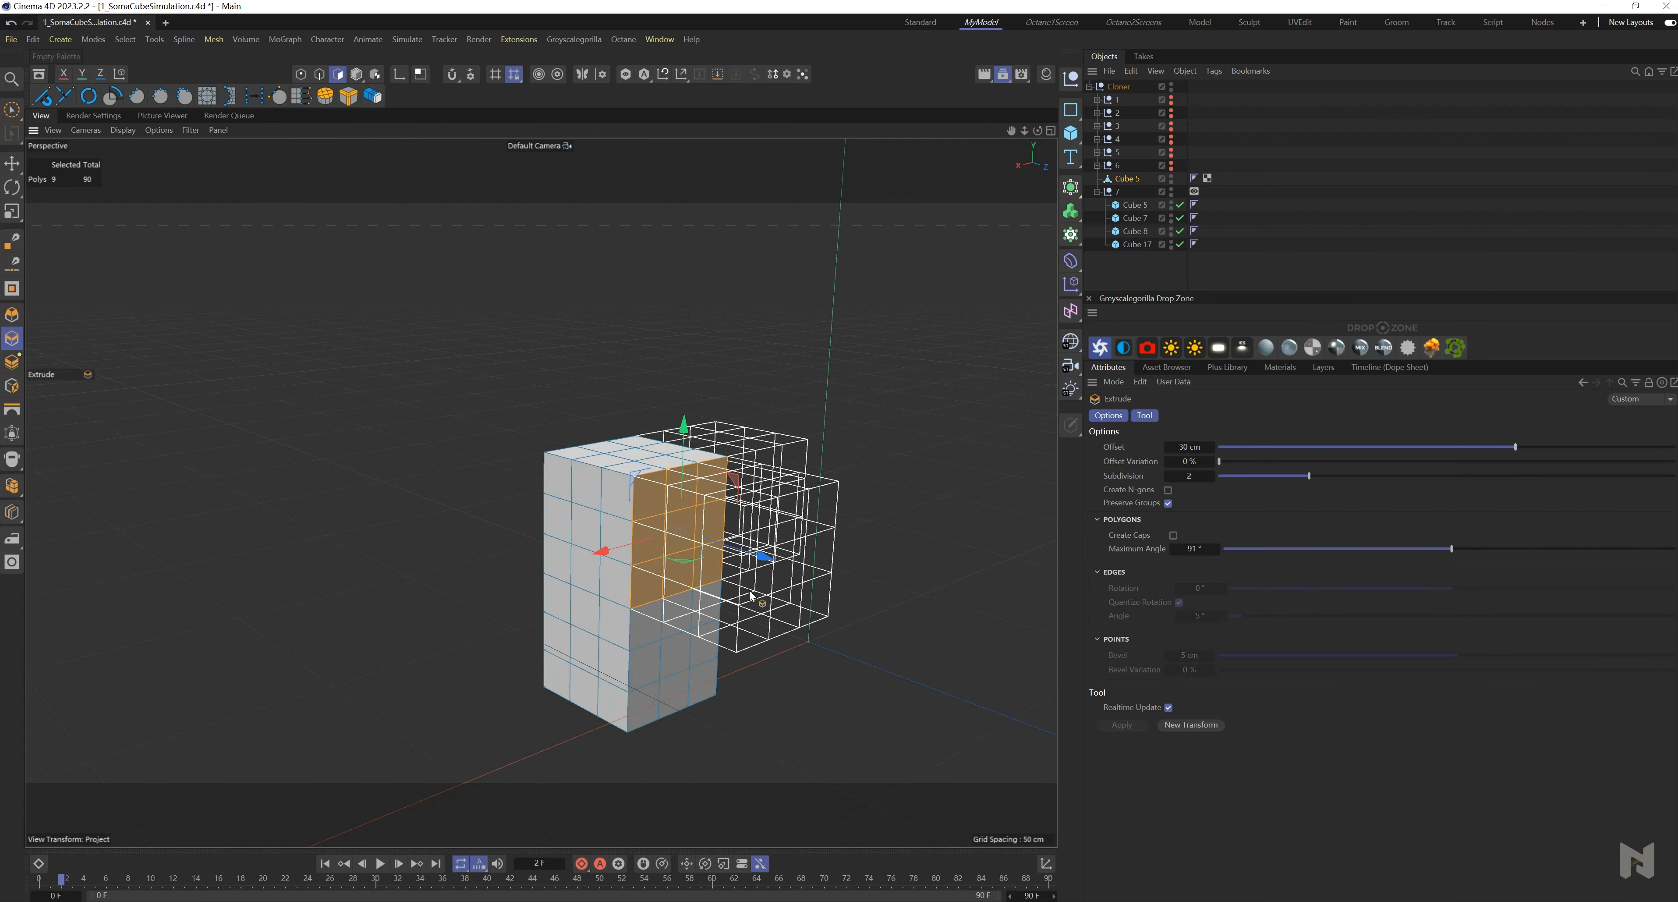
click(1178, 726)
alt+drag(684, 586, 466, 589)
alt+right_drag(803, 532, 871, 600)
alt+drag(872, 601, 645, 579)
key(e)
key(ctrl+shift+a)
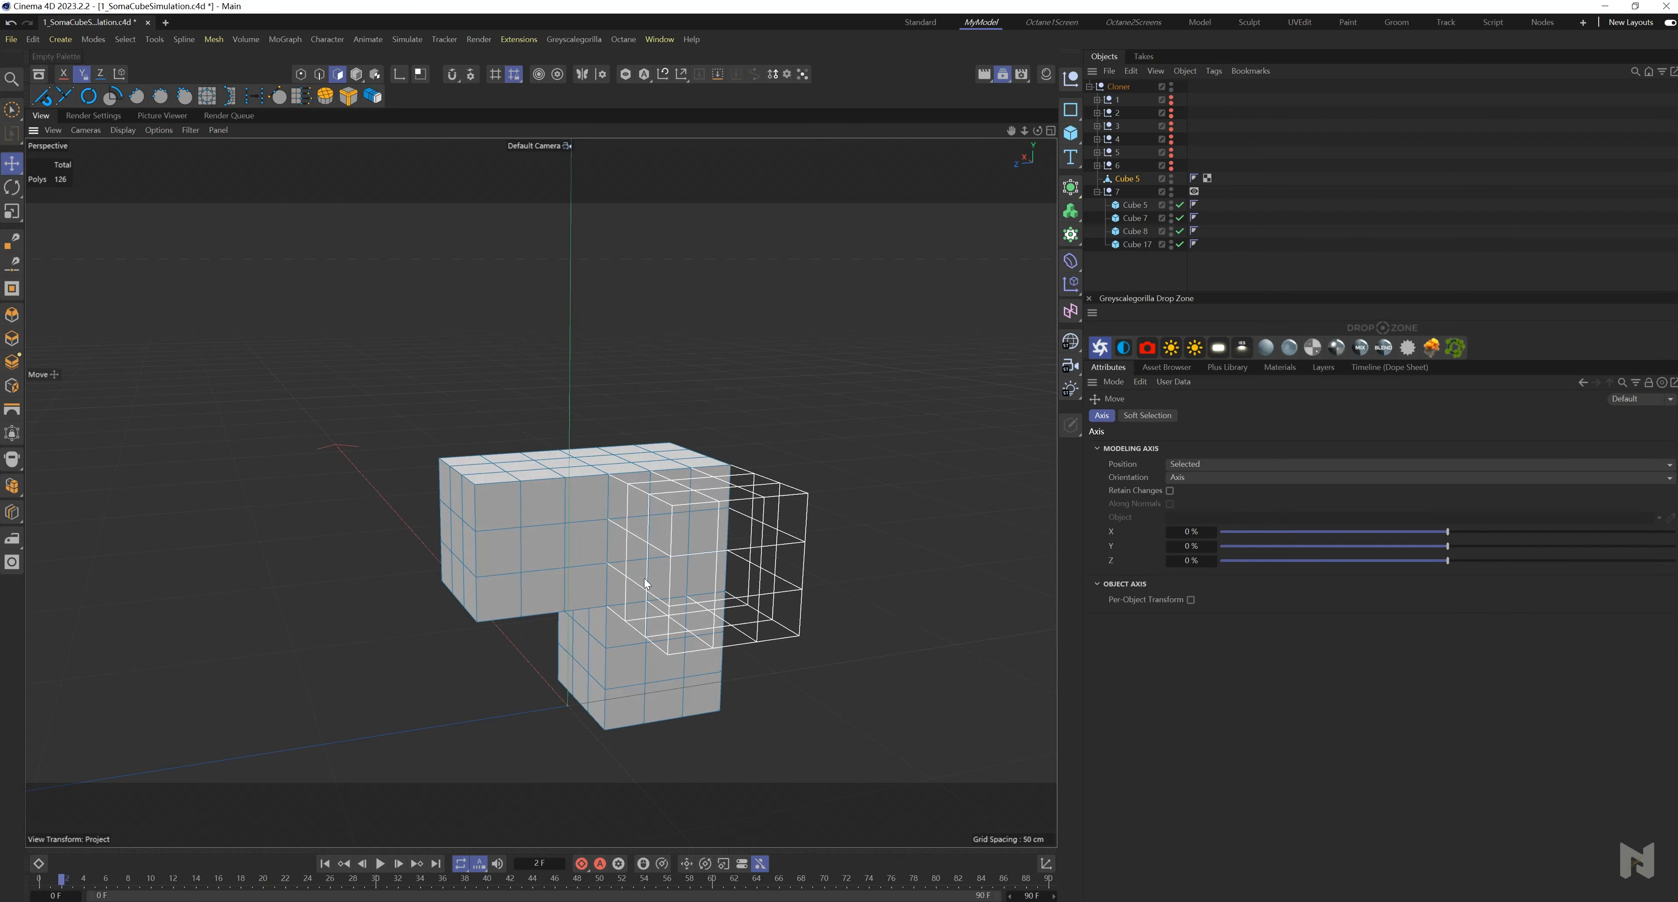
- Select the upper faces facing the remaining wireframe cube and extrude them to complete the seventh Soma piece
key(9)
mouse_move(629, 496)
mouse_down()
mouse_move(703, 576)
mouse_move(778, 514)
mouse_up()
key(d)
click(1178, 727)
key(ctrl+shift+a)
- Rename the finished mesh as 7, then hide it and collapse the original group 7
double_click(1128, 179)
text(7)
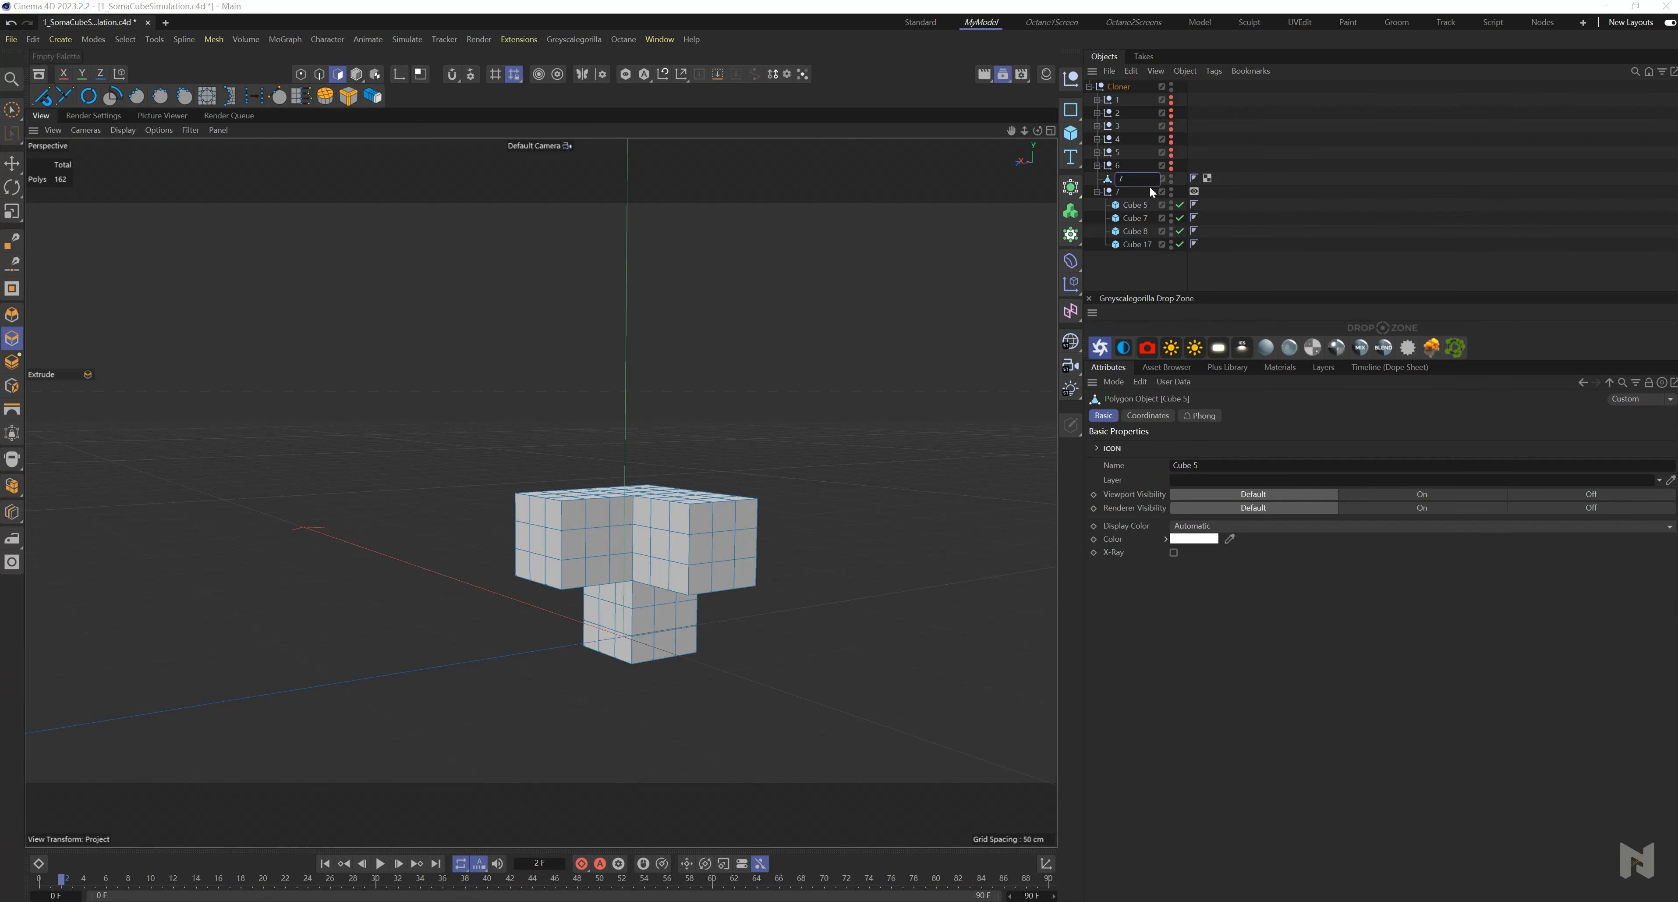
key(Return)
alt+drag(1172, 244, 1122, 159)
click(1097, 191)
- Show group 6, make one of its cubes editable, and extrude its faces to fill the wireframe shape of piece 6
alt+click(1150, 166)
click(1109, 167)
click(1097, 166)
click(1137, 191)
key(c)
ctrl+drag(1194, 256, 1194, 179)
alt+drag(587, 541, 497, 631)
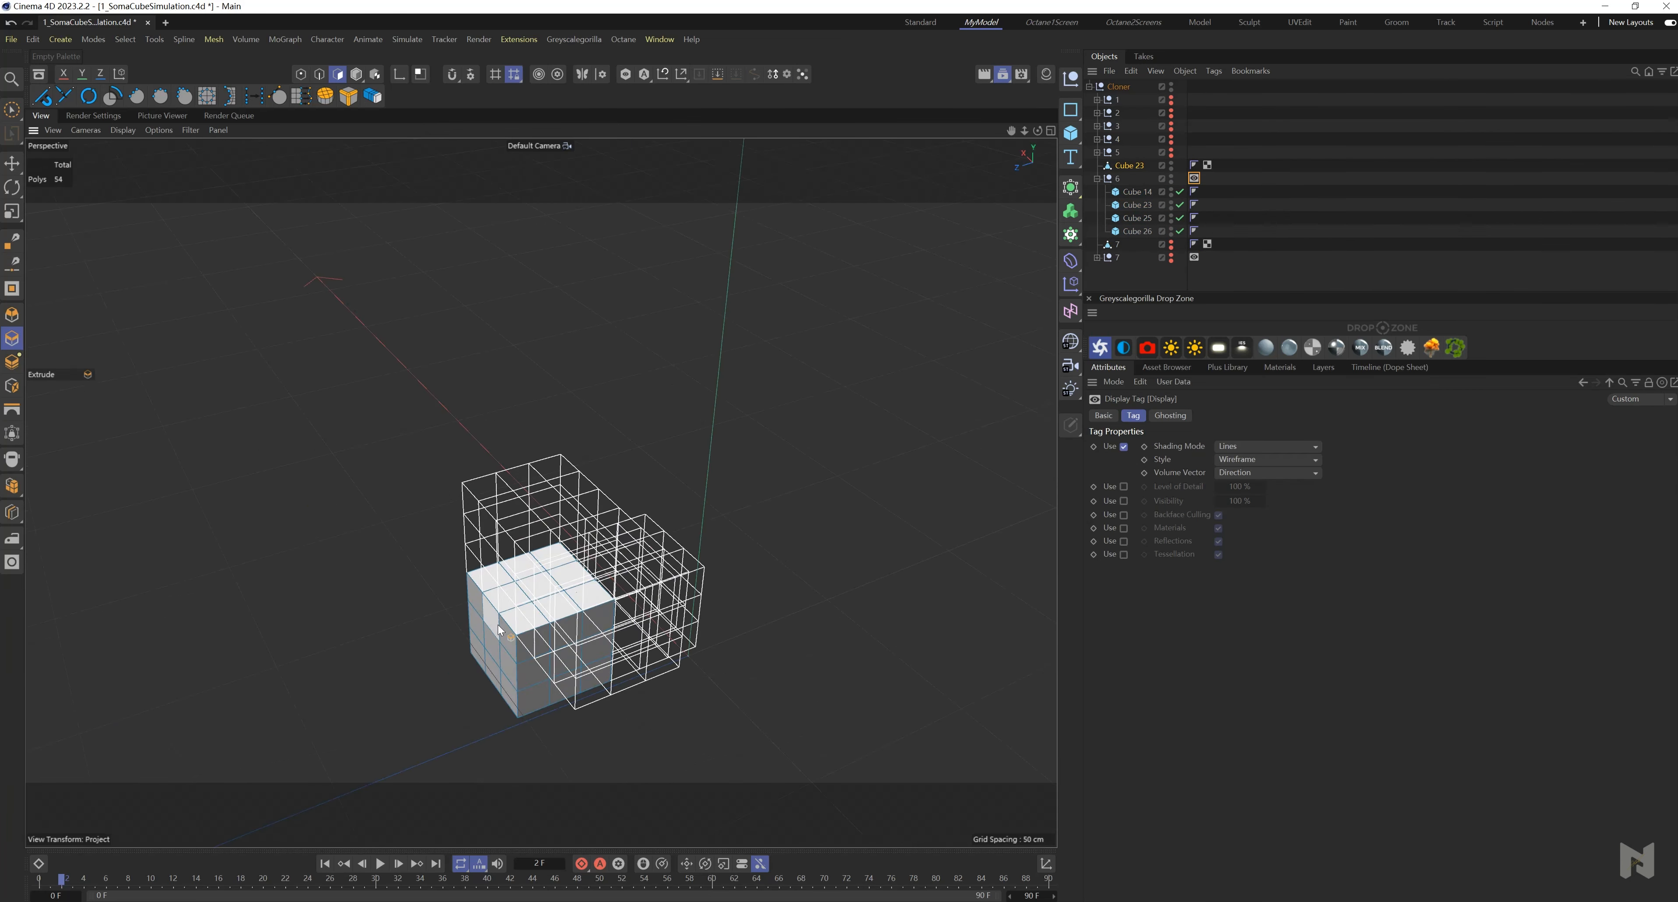
key(d)
- Rename the extruded mesh as 6
double_click(1129, 166)
text(6)
key(Return)
- Build piece 5 by making one of its cubes editable and extruding it, and rename the mesh as 5
key(c)
key(9)
mouse_move(1136, 165)
ctrl+mouse_down()
mouse_move(1122, 134)
mouse_move(1173, 113)
ctrl+mouse_up()
key(d)
double_click(1128, 152)
text(5)
key(Return)
- Build piece 4 as one mesh by making a cube of group 4 editable and extruding its faces
click(1097, 140)
key(c)
key(d)
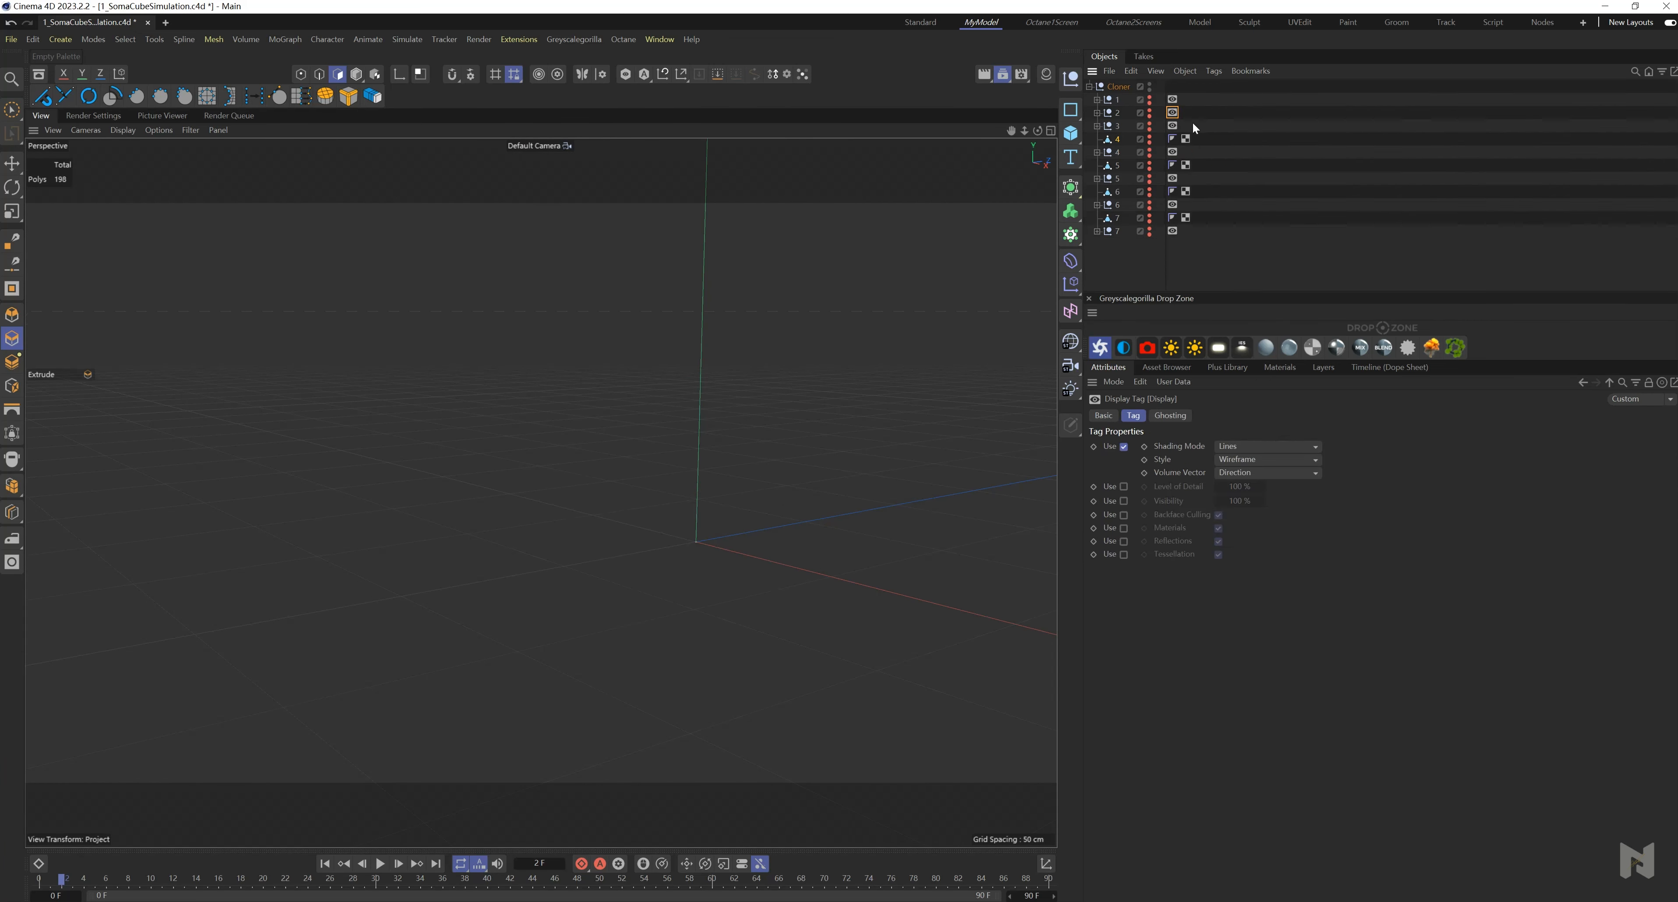
- Build piece 3 by making a cube of group 3 editable and extruding it, and rename the mesh as 3
click(1097, 125)
key(c)
key(d)
double_click(1129, 126)
text(3)
- Build piece 2 from an editable cube of group 2 with extrusions and rename the mesh as 2
click(1097, 112)
key(c)
ctrl+drag(1138, 166, 1122, 94)
key(d)
double_click(1130, 113)
text(2)
key(Return)
- Build piece 1 as one mesh by making a cube of group 1 editable and extruding its faces
click(1097, 100)
key(c)
key(d)
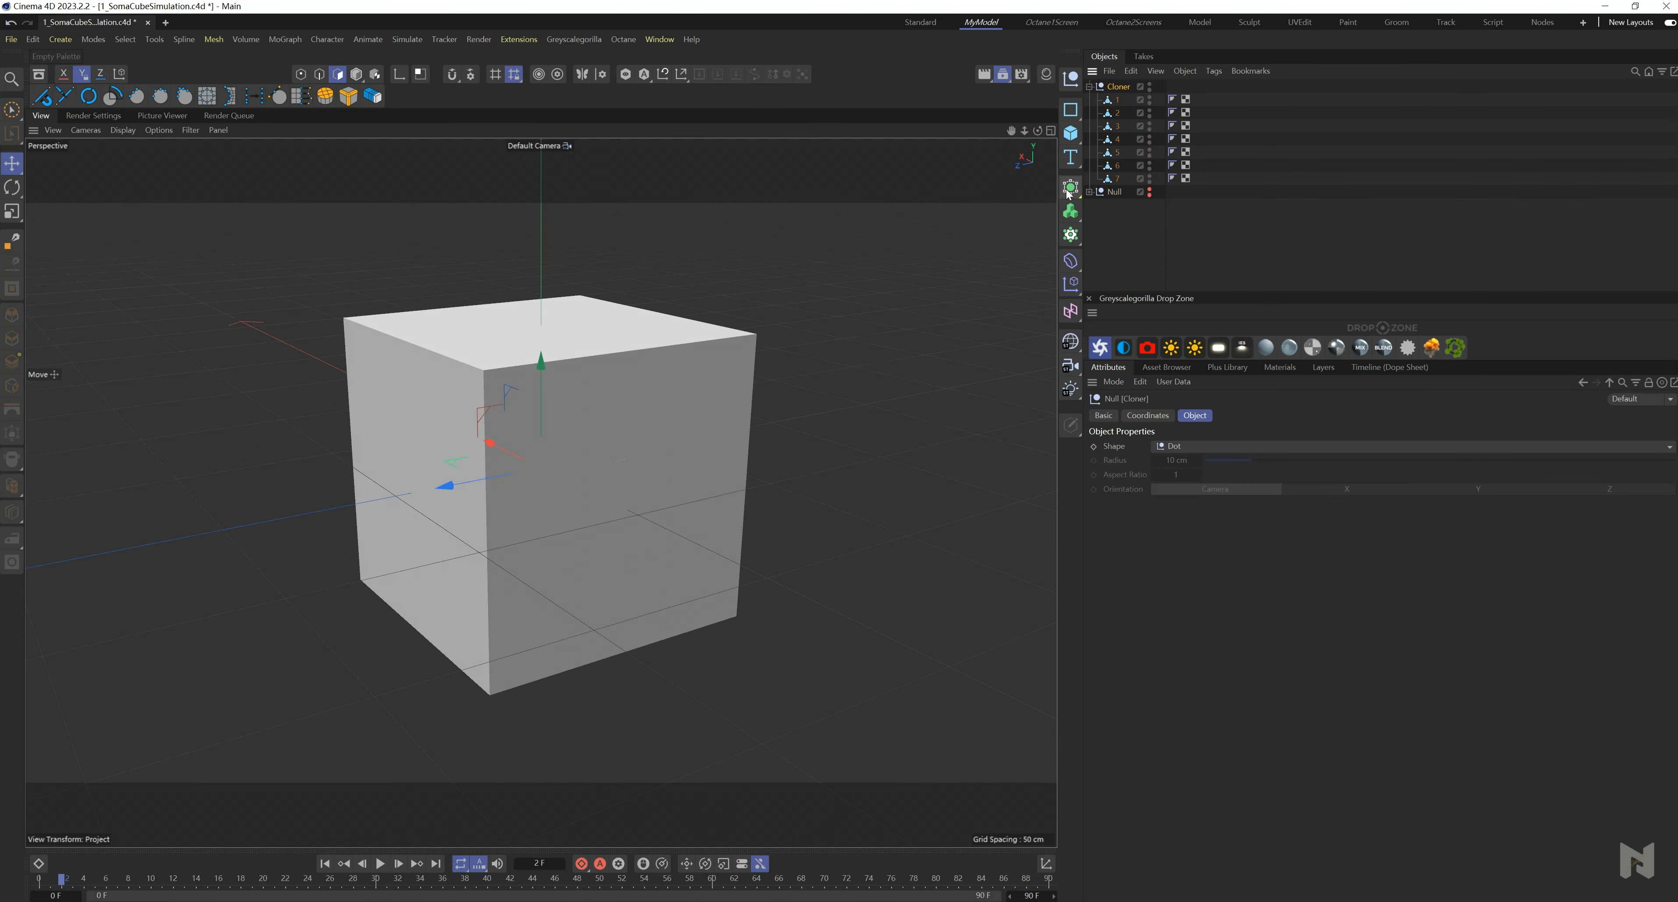
- Add a Subdivision Surface as the parent of the Cloner group to round all seven pieces
alt+click(1070, 191)
scroll(782, 482, down, 3)
alt+drag(539, 419, 561, 391)
scroll(456, 534, up, 5)
alt+drag(456, 528, 518, 418)
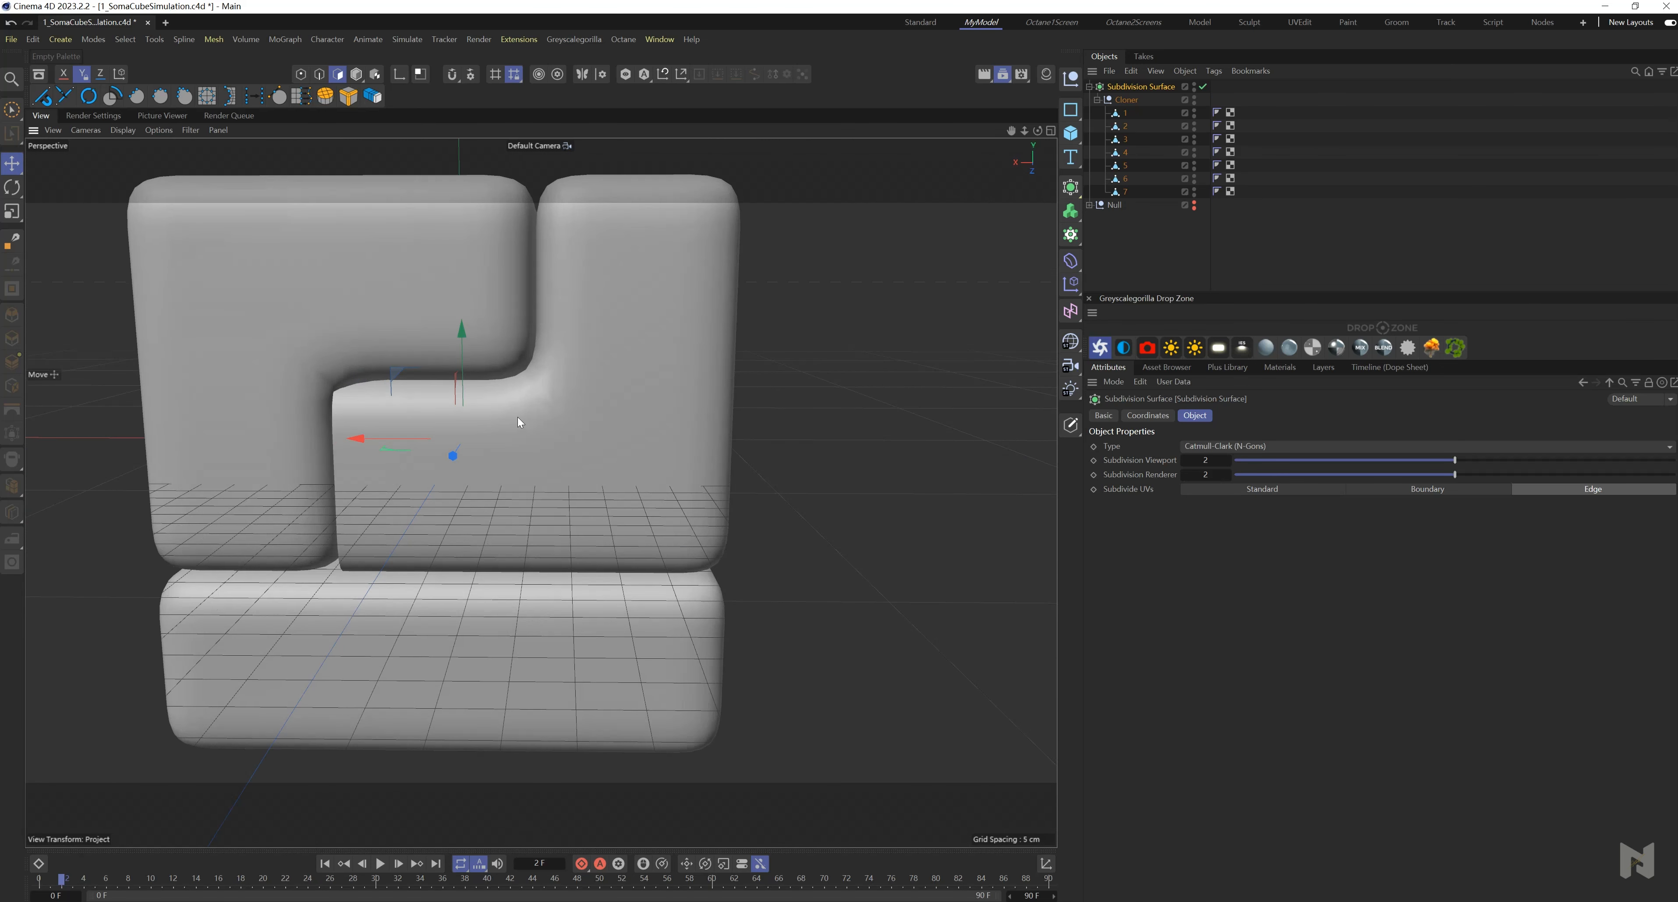
- Switch to model mode and select piece 4 in the viewport
key(e)
click(539, 427)
click(356, 75)
click(540, 448)
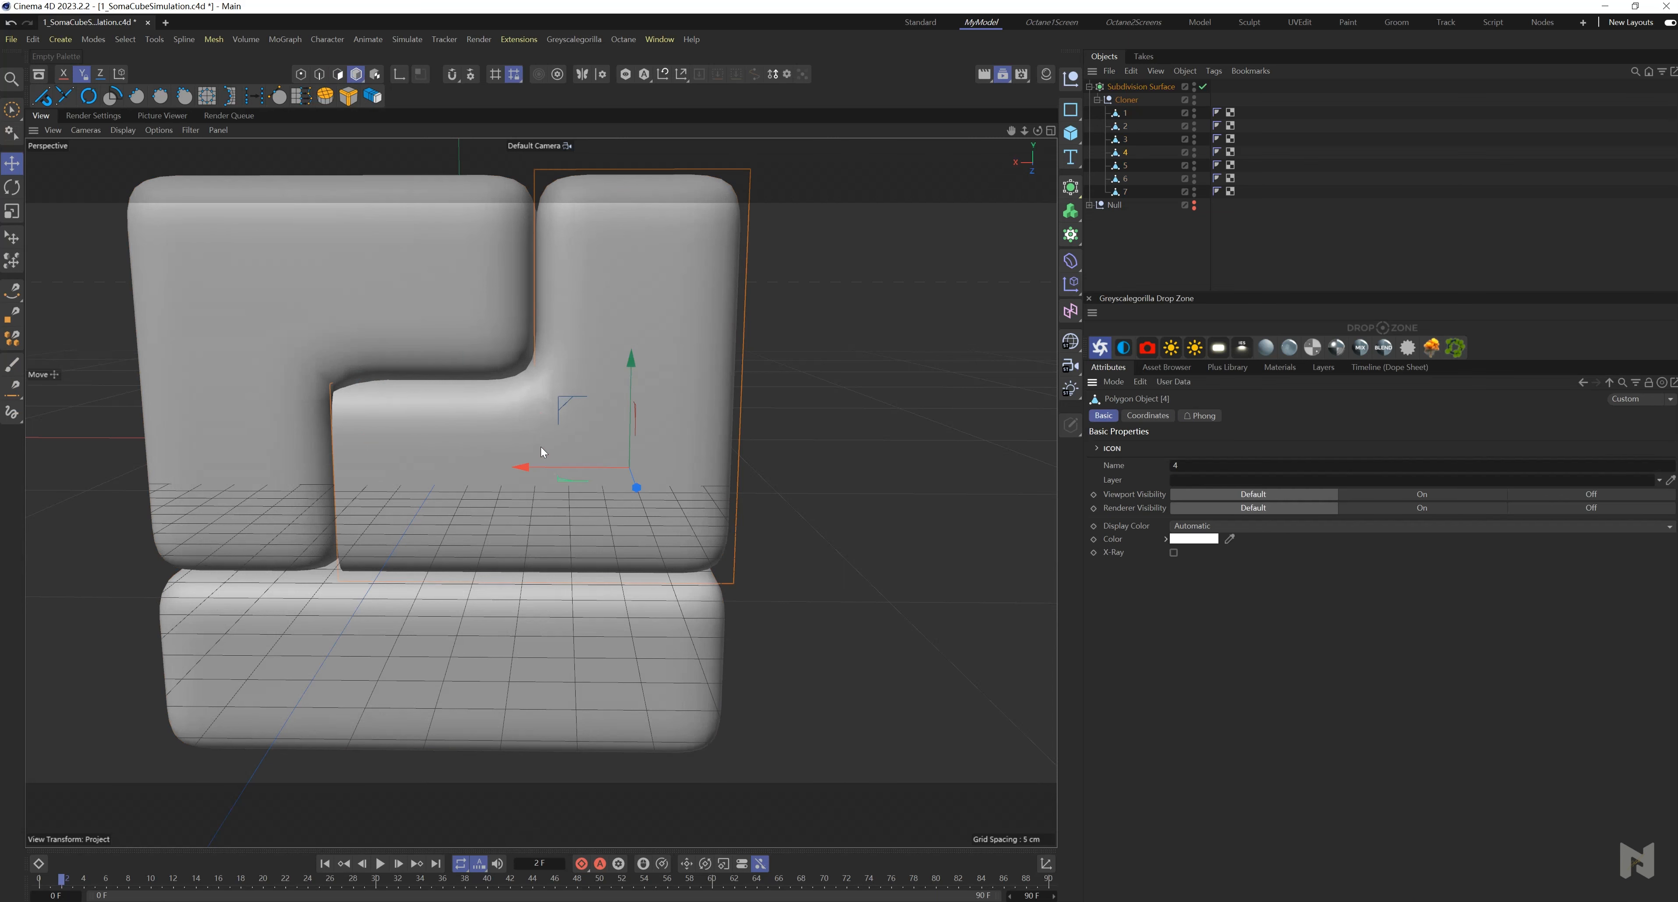
click(535, 439)
click(540, 450)
- Merge the duplicate points of piece 4 with the Optimize command in point mode
click(301, 75)
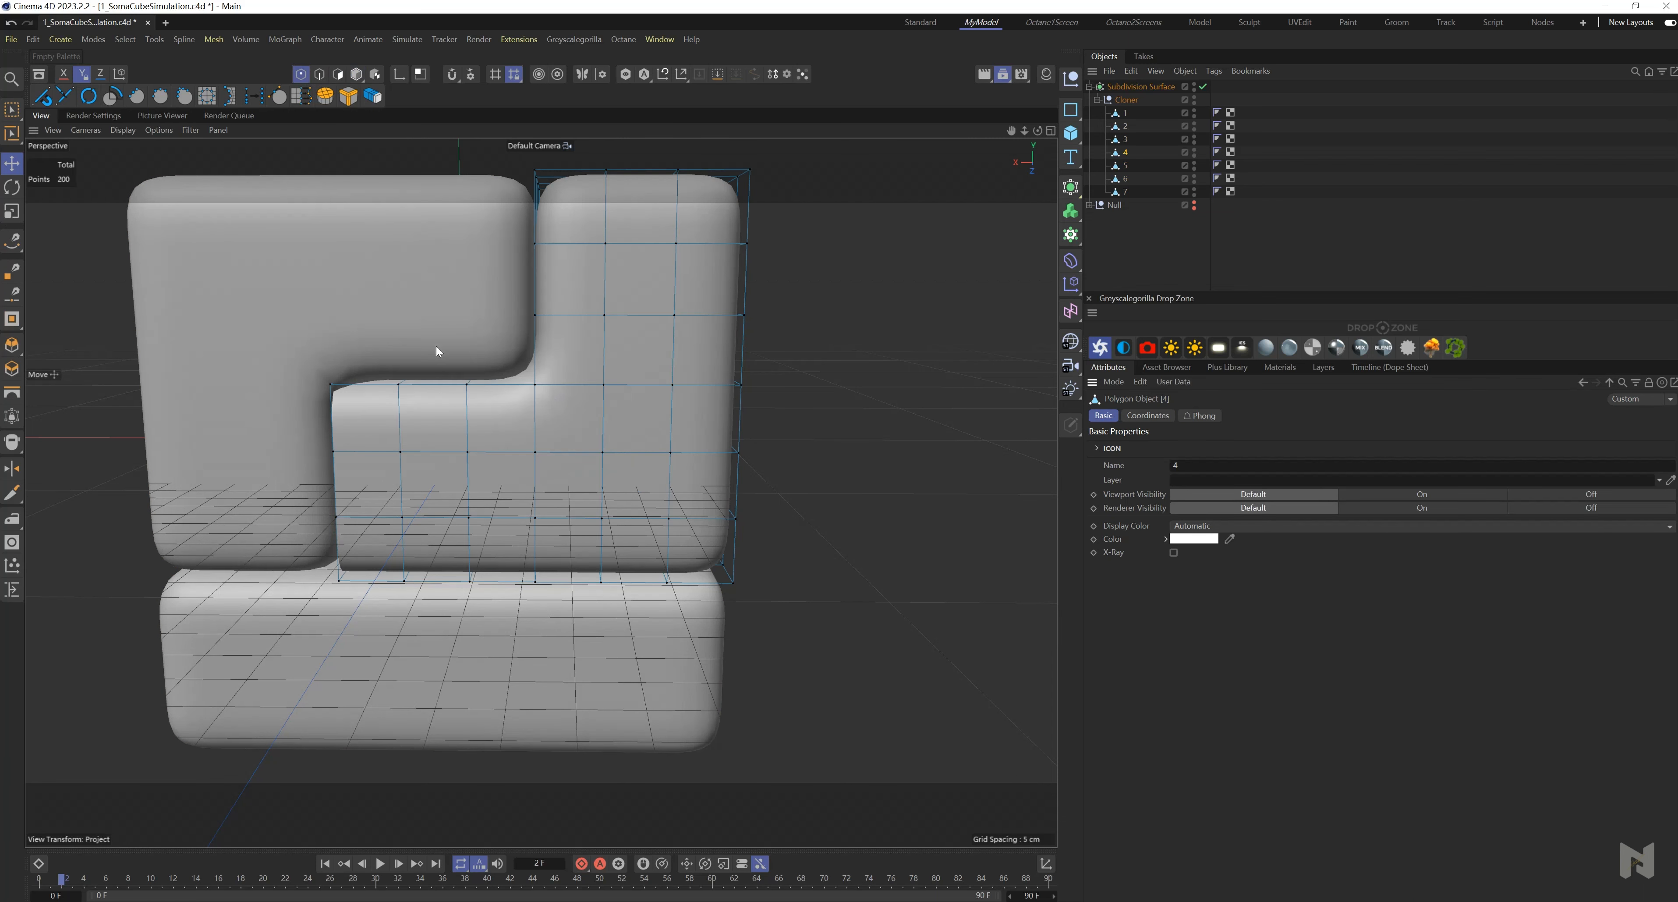
key(u)
key(o)
click(846, 436)
scroll(839, 456, down, 4)
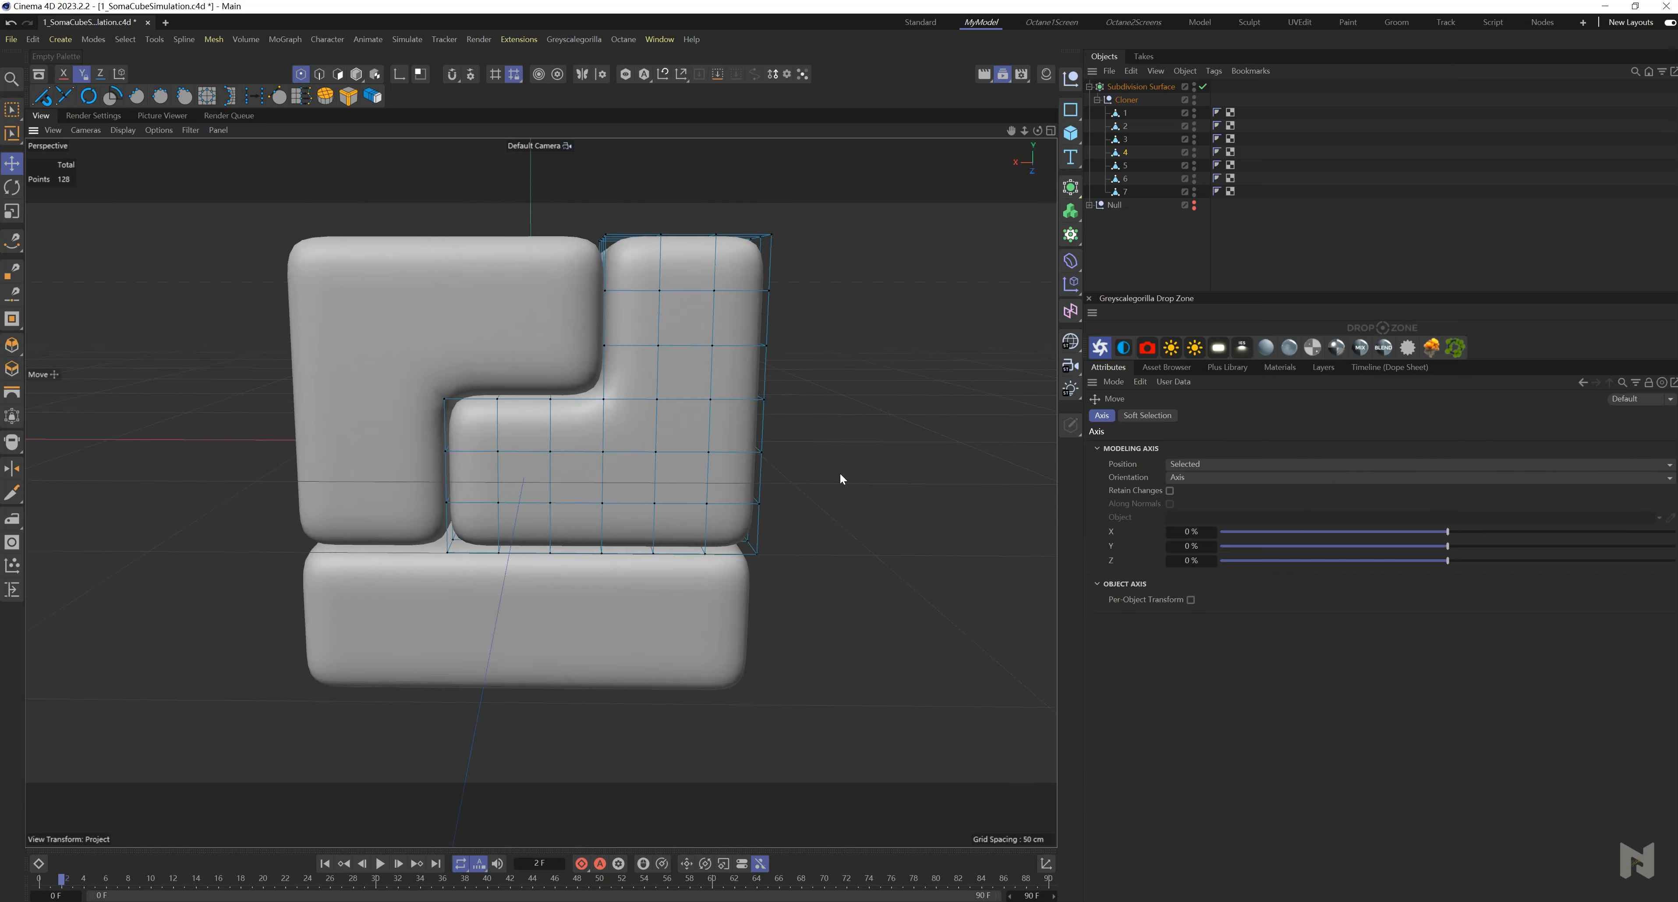
mouse_move(794, 504)
alt+mouse_down()
mouse_move(255, 512)
mouse_move(211, 598)
mouse_move(242, 546)
alt+mouse_up()
click(1120, 257)
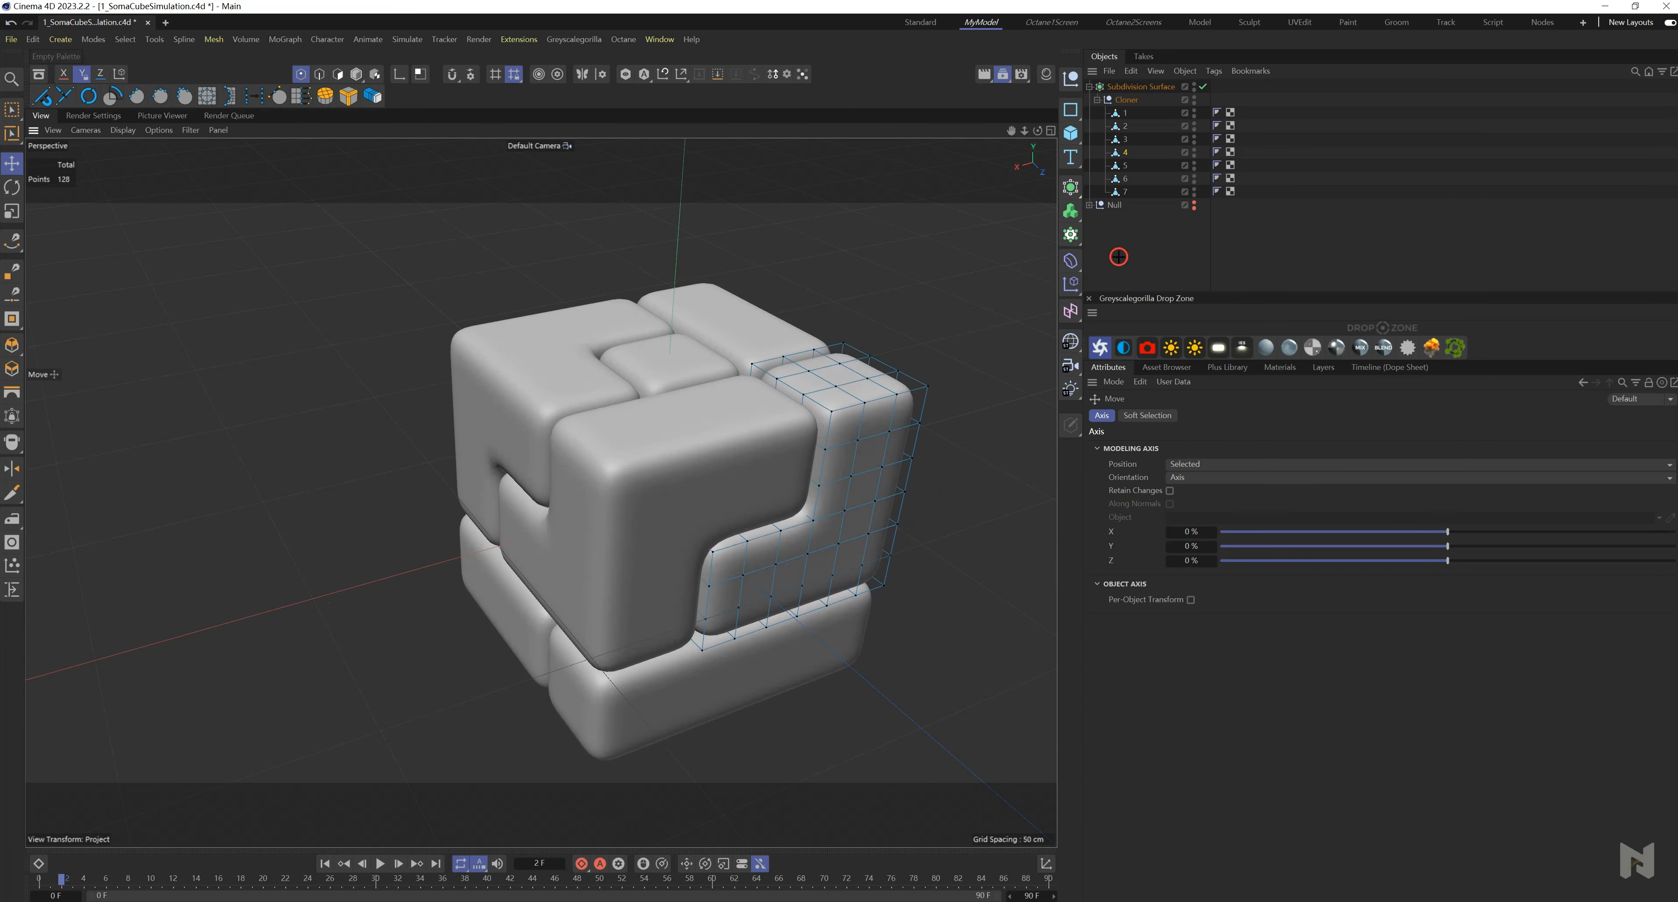
- Show the mesh lines on the rounded pieces and convert the Subdivision Surface to editable polygon objects
scroll(420, 314, down, 4)
alt+drag(420, 315, 378, 320)
click(1140, 87)
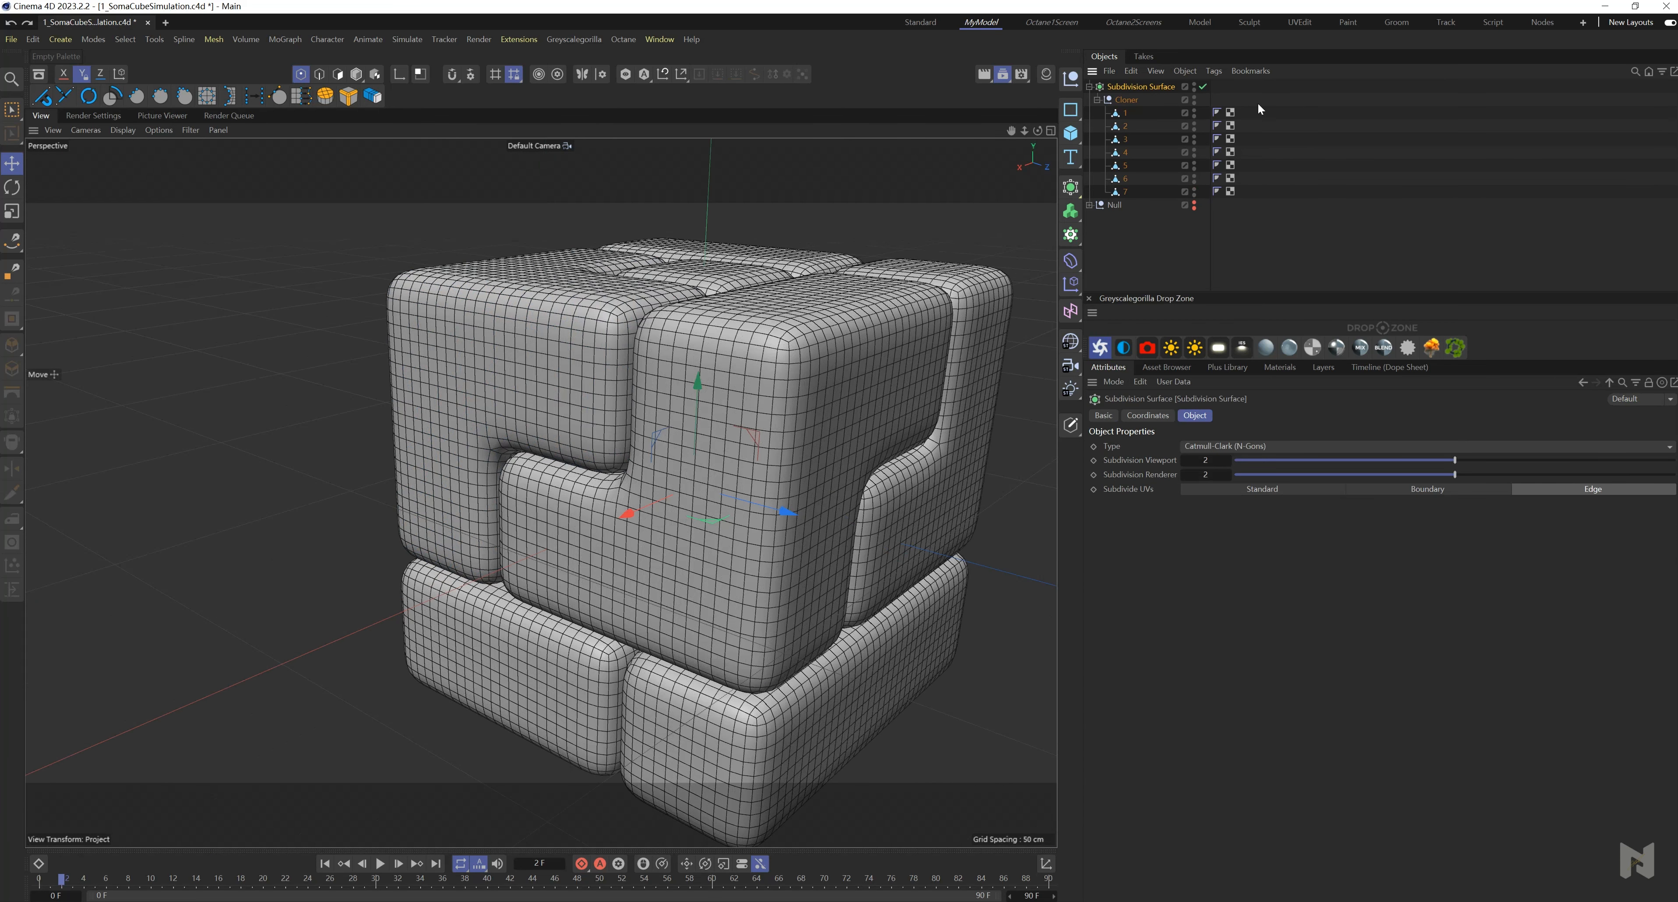
scroll(398, 449, down, 5)
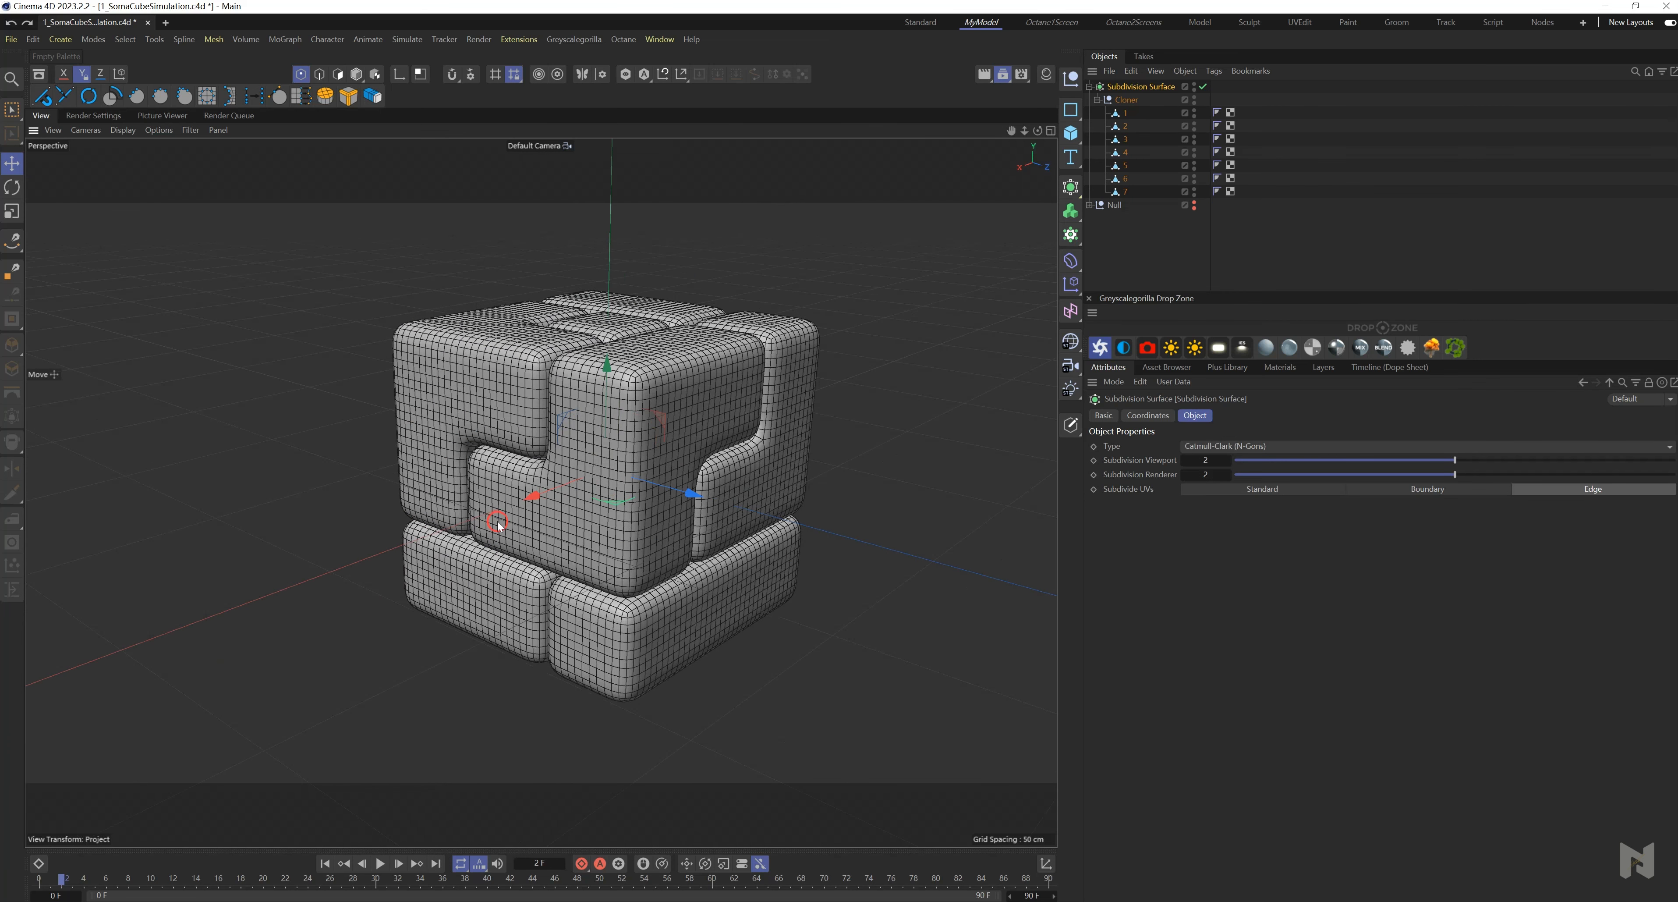
alt+drag(498, 525, 510, 529)
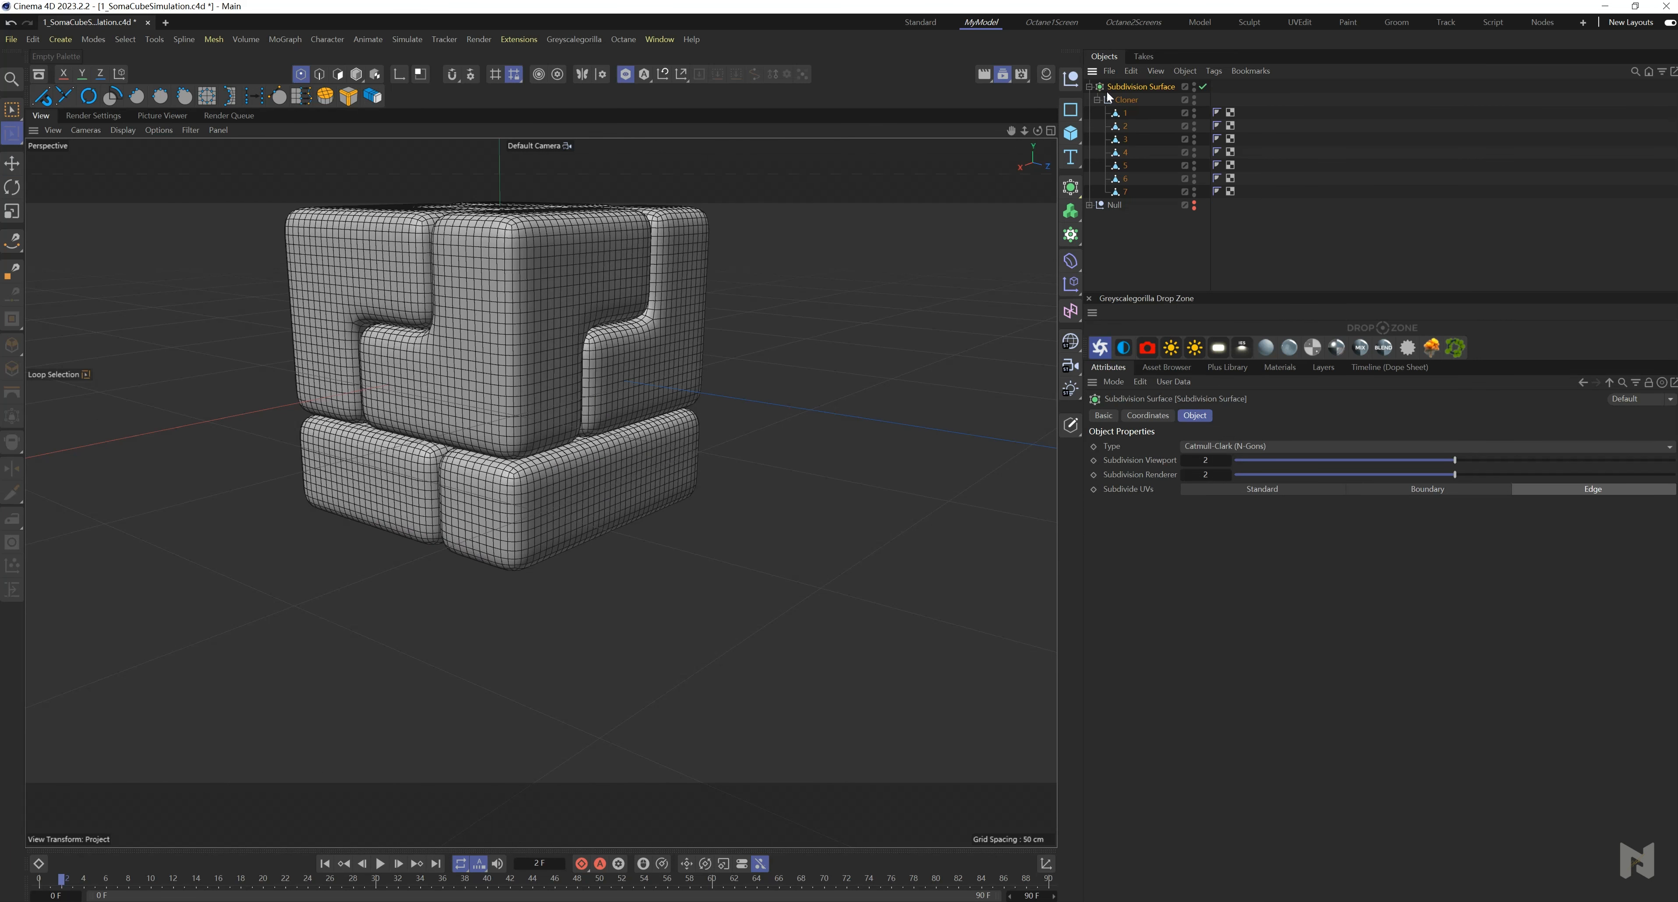
key(c)
scroll(853, 433, down, 4)
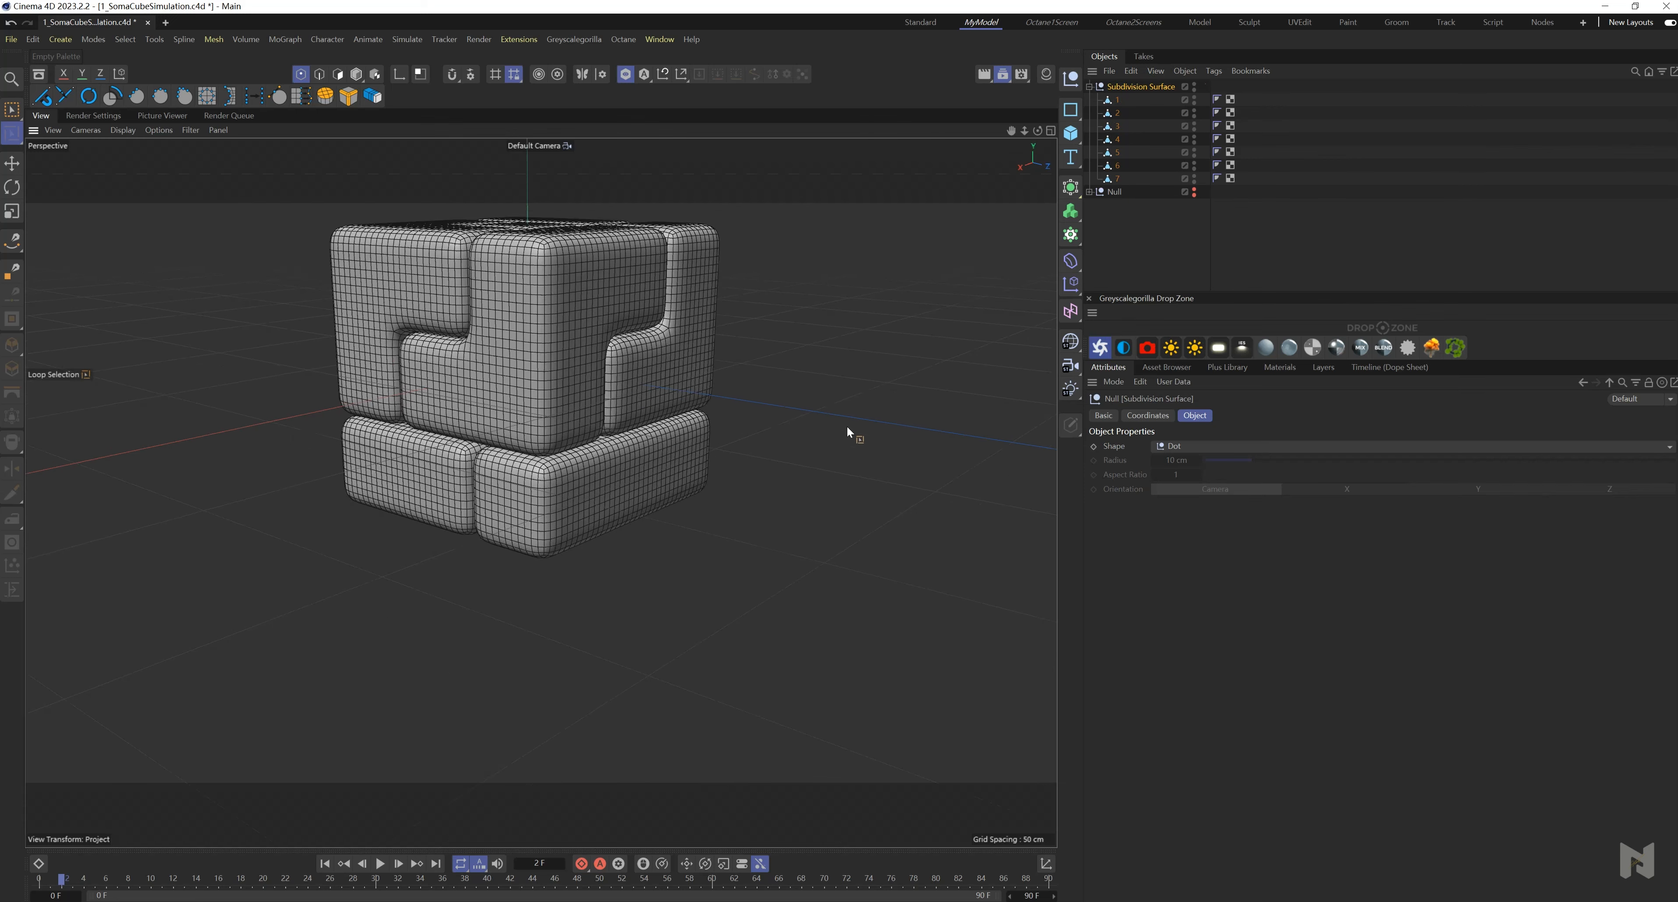
- Hide pieces 2 to 7 and select piece 1
alt+drag(671, 378, 776, 384)
scroll(897, 318, up, 3)
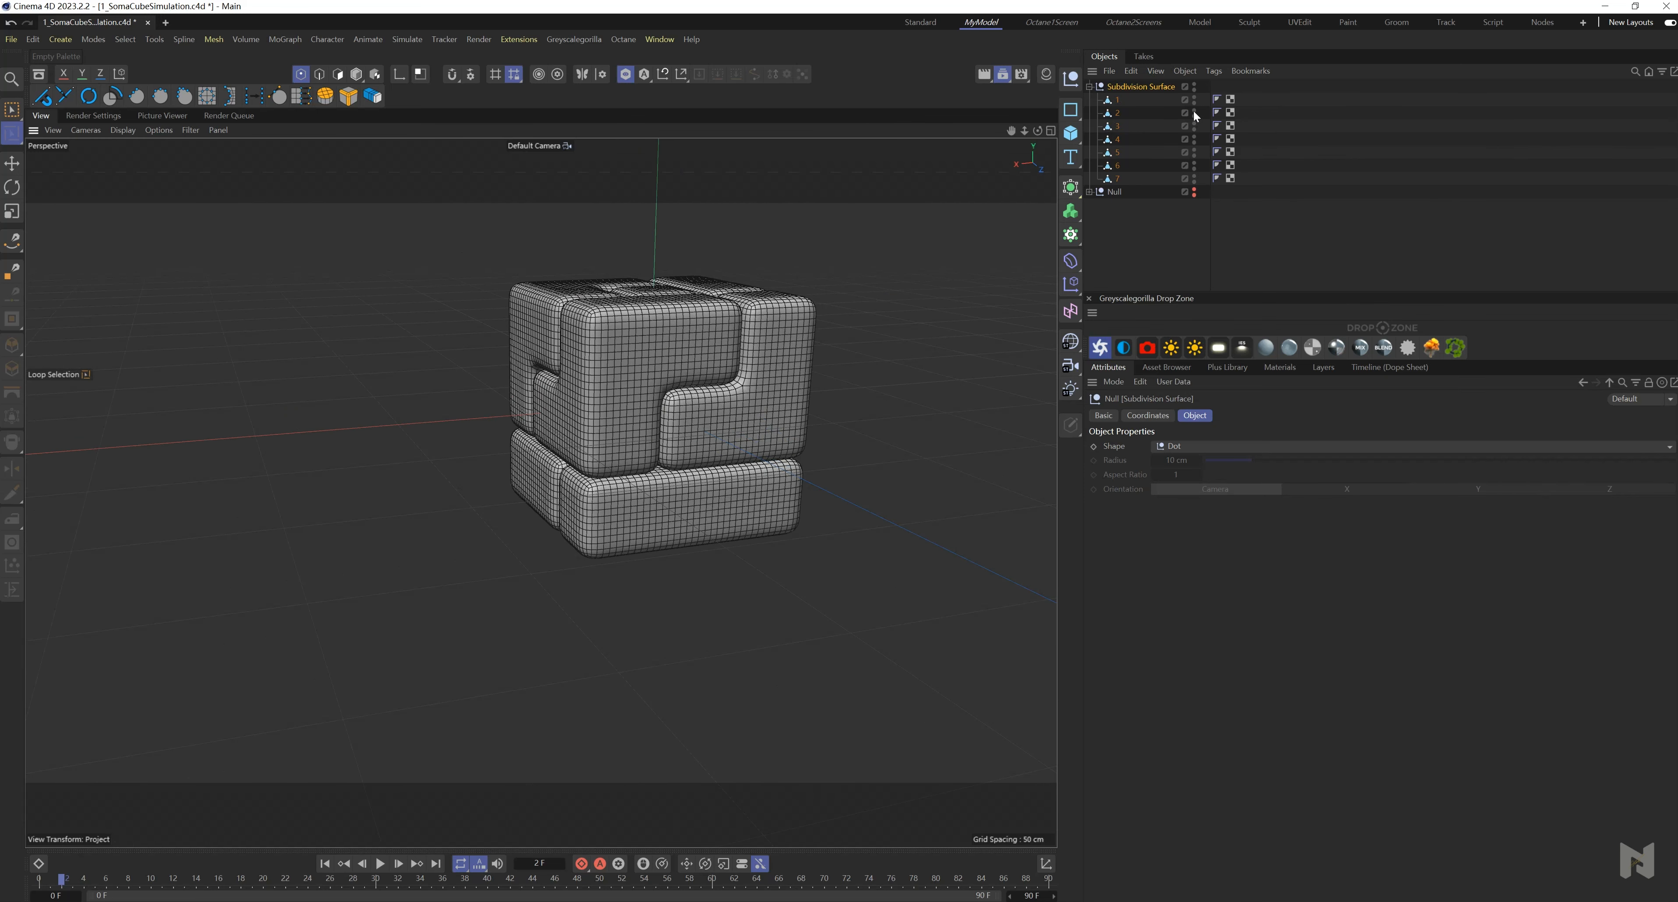
drag(1199, 143, 1195, 180)
click(1117, 100)
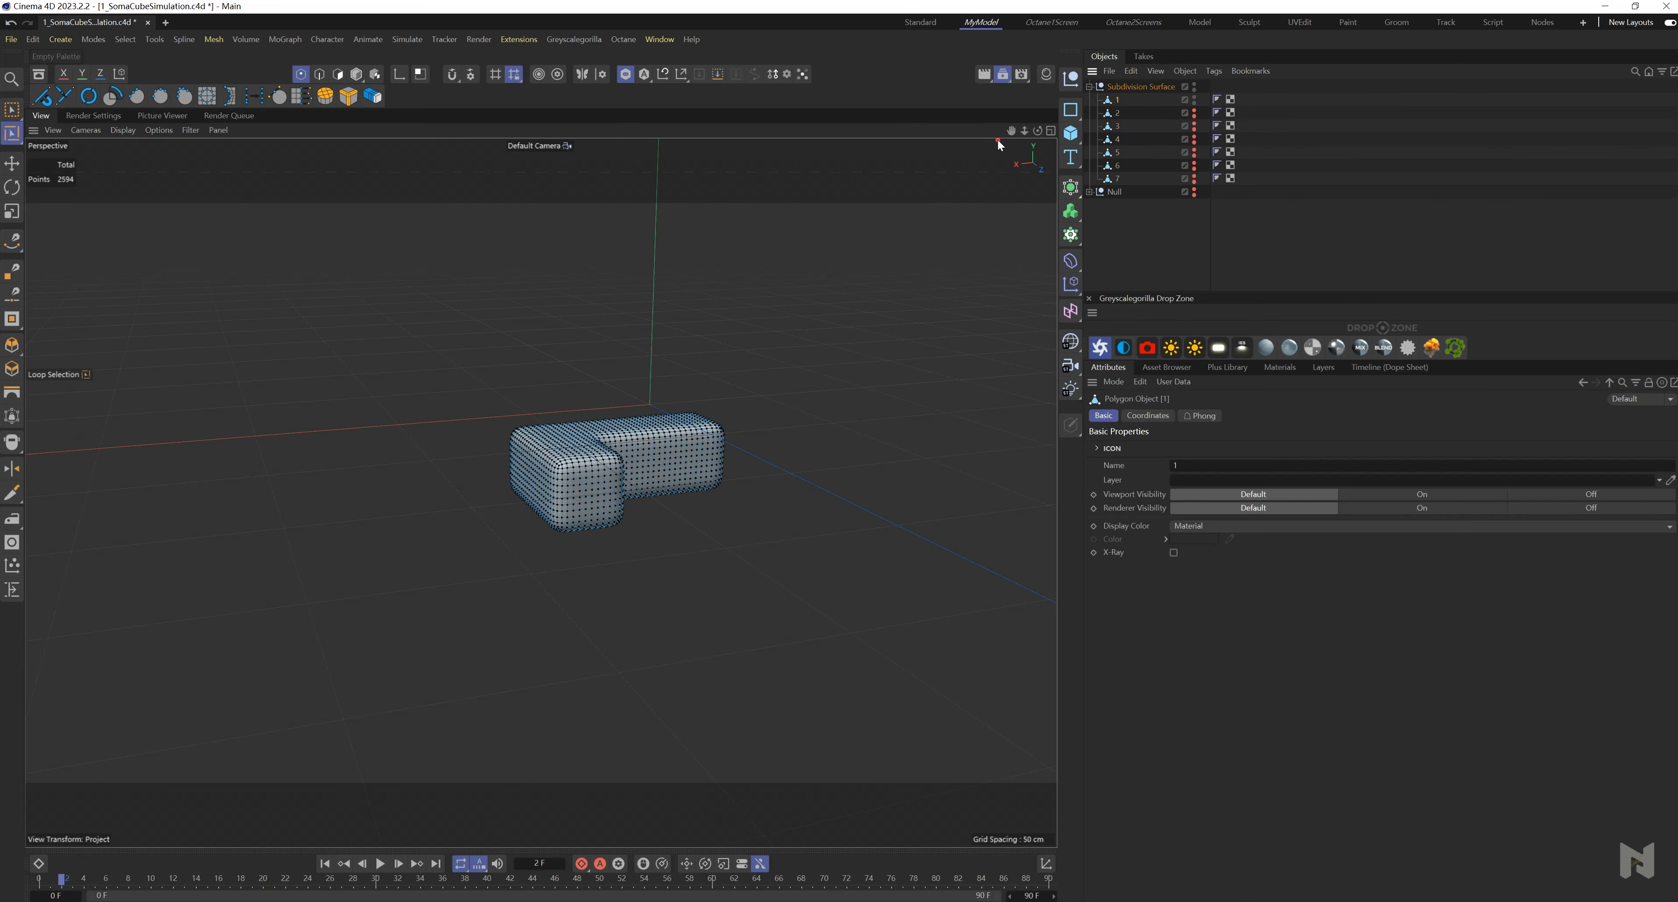
- Loop-select the top outline edges and the near end-face edges of piece 1 in edge mode
scroll(629, 501, up, 5)
alt+drag(590, 514, 627, 525)
click(319, 74)
scroll(536, 161, down, 2)
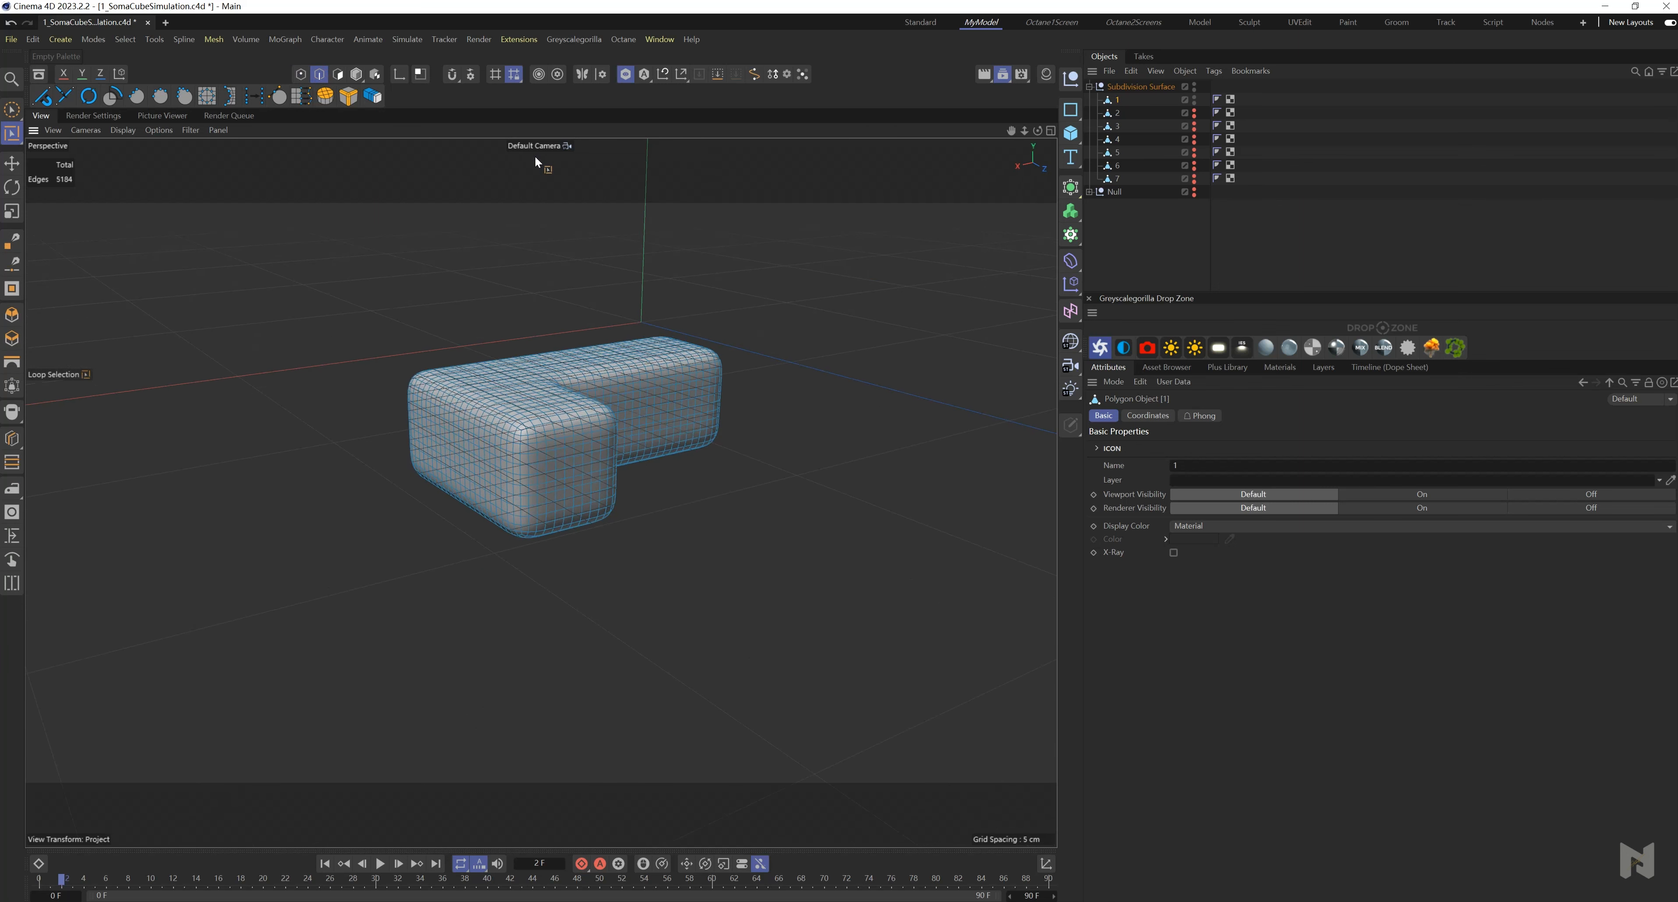
scroll(669, 567, up, 4)
key(u)
key(l)
scroll(458, 366, up, 3)
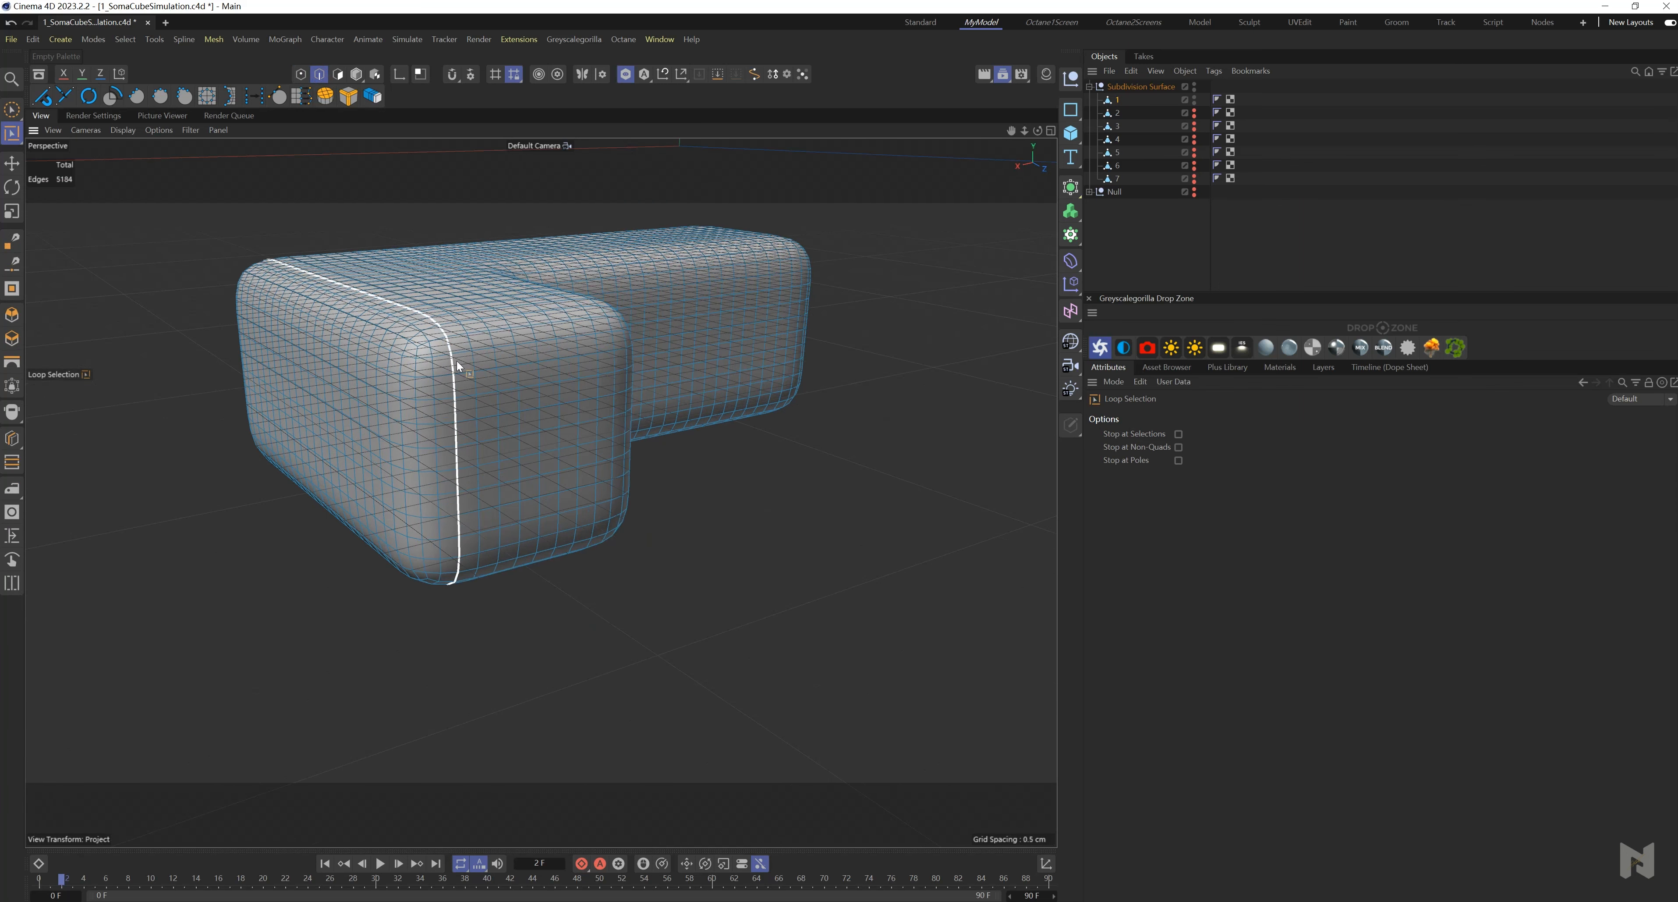
click(420, 355)
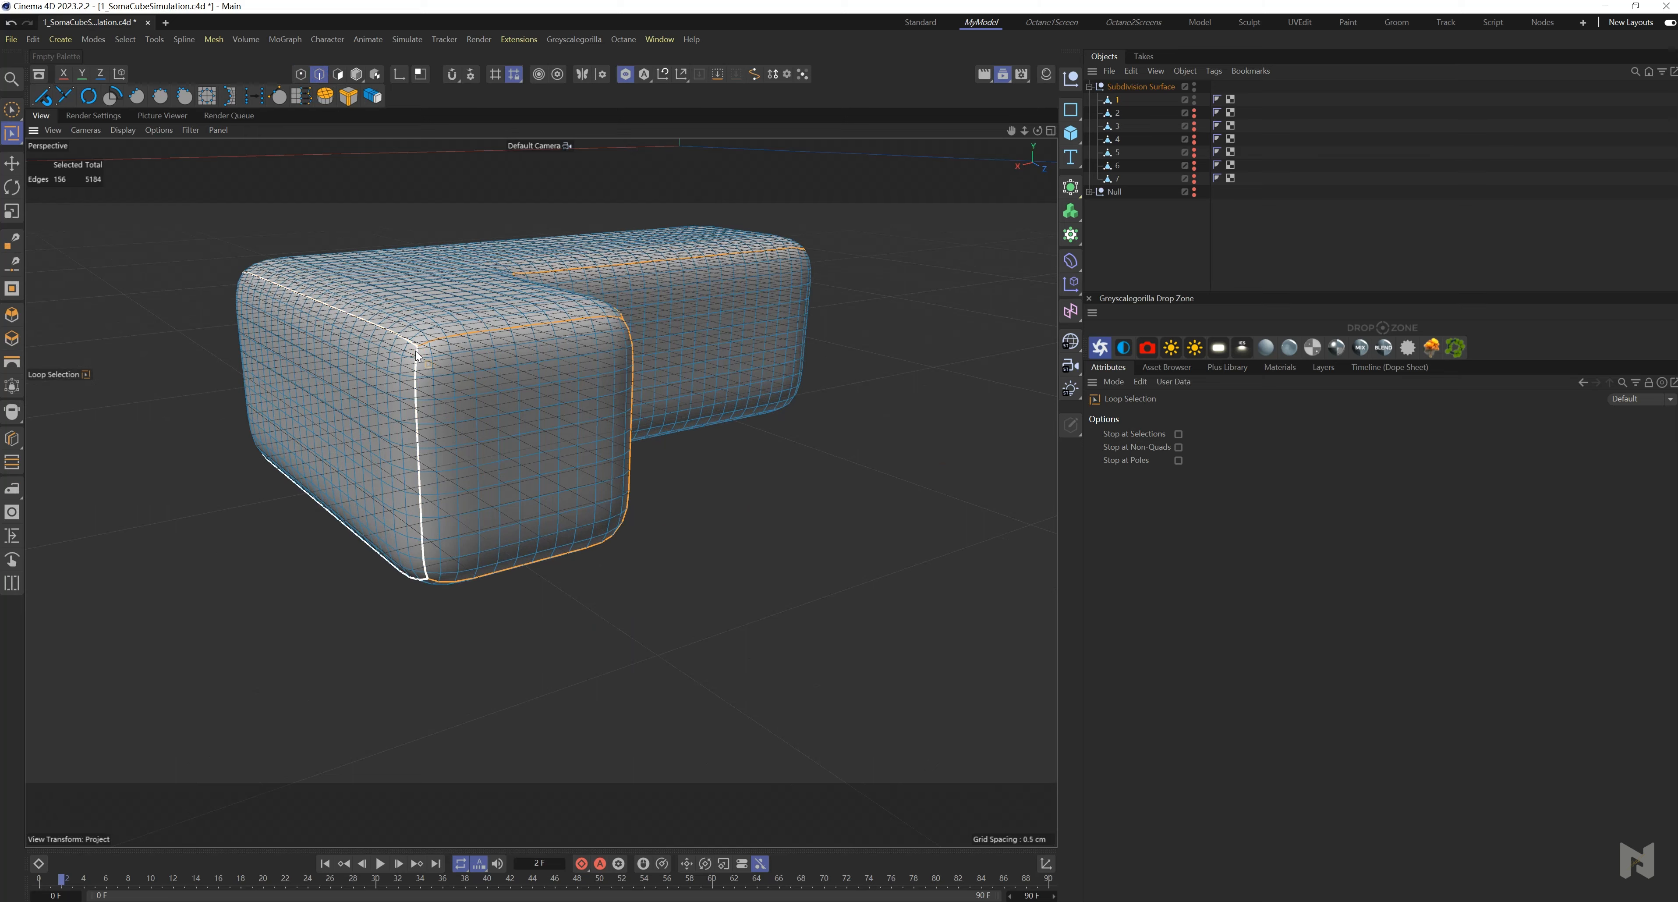
shift+click(418, 385)
- Add the edge loops around the remaining outer faces of piece 1 to the selection
alt+drag(559, 528, 267, 362)
scroll(382, 390, down, 3)
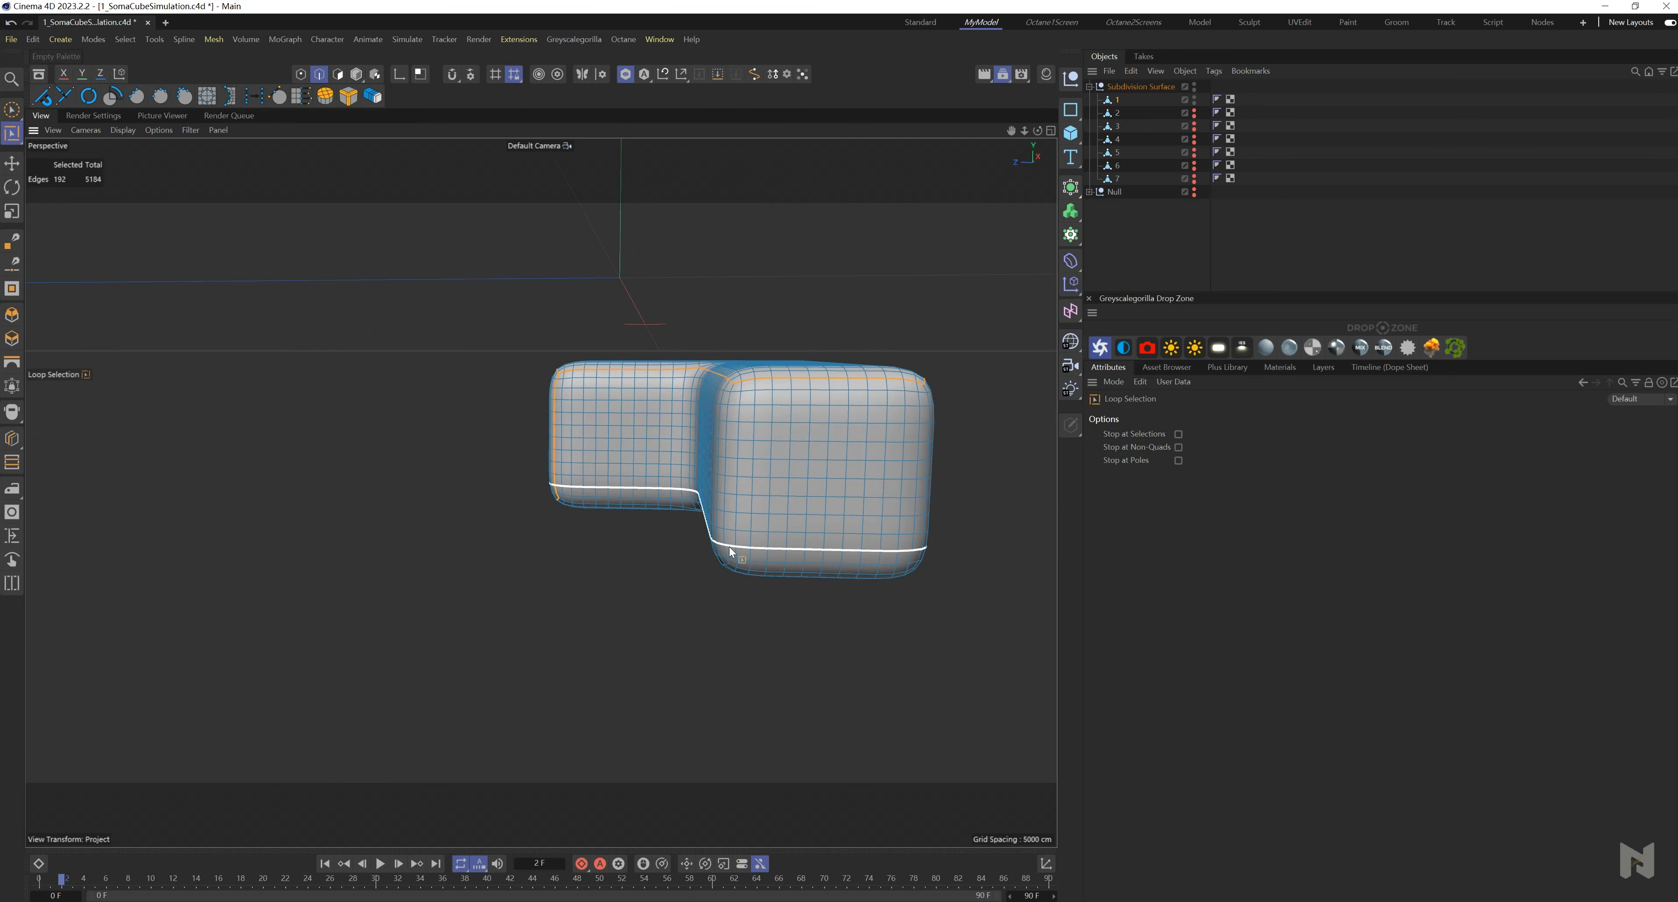
shift+click(925, 396)
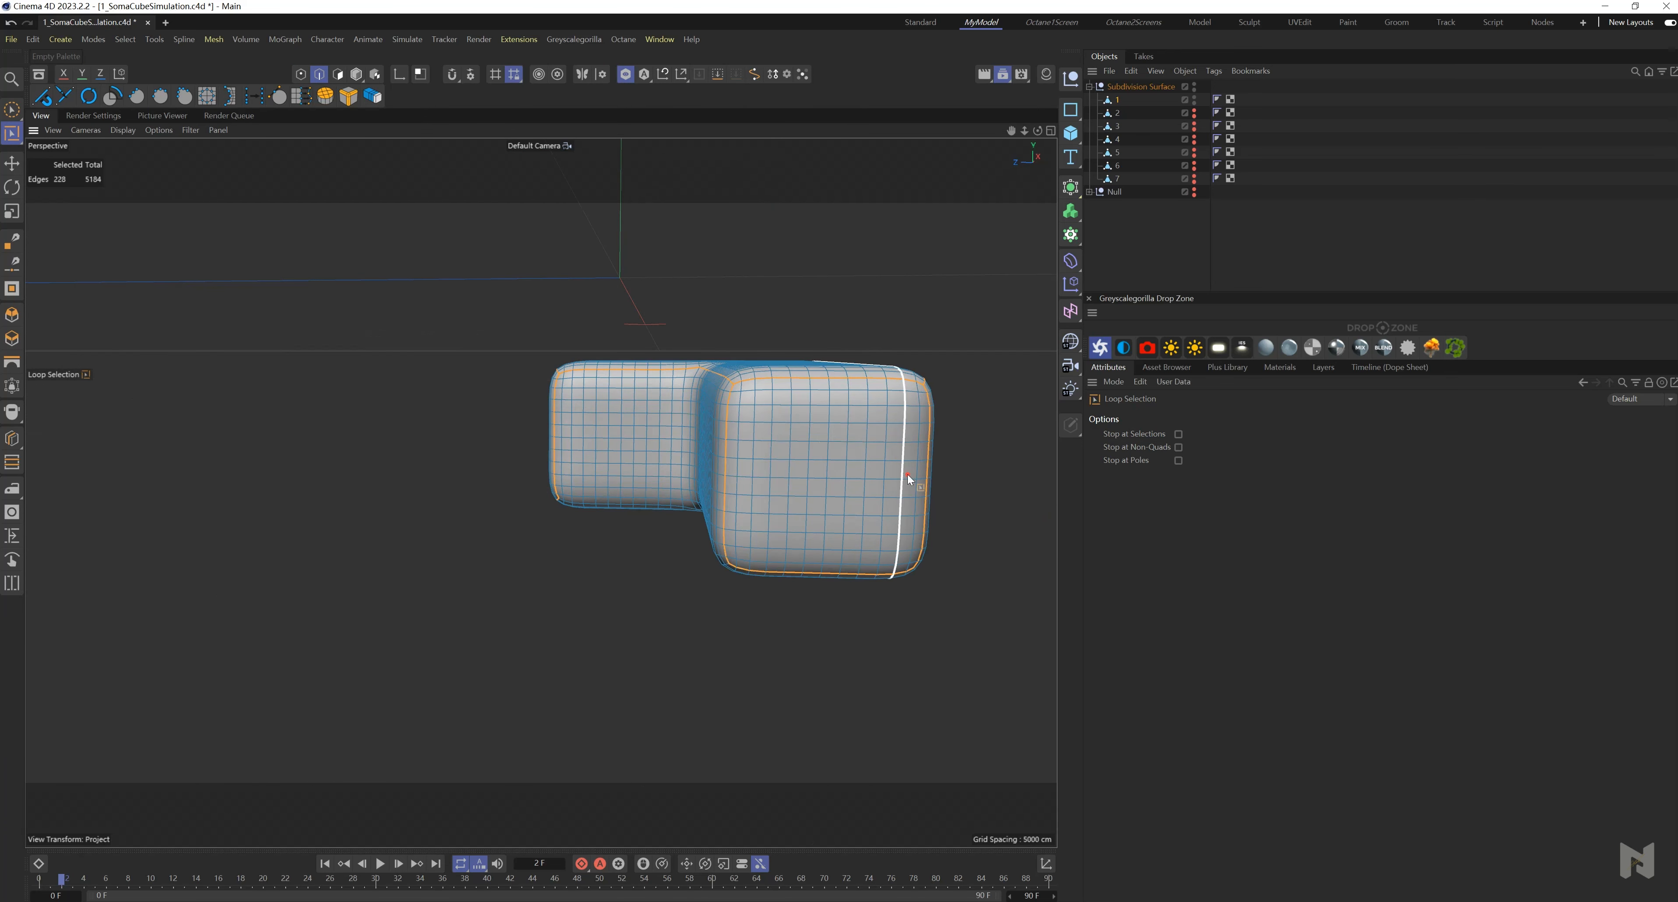
alt+drag(925, 395, 814, 724)
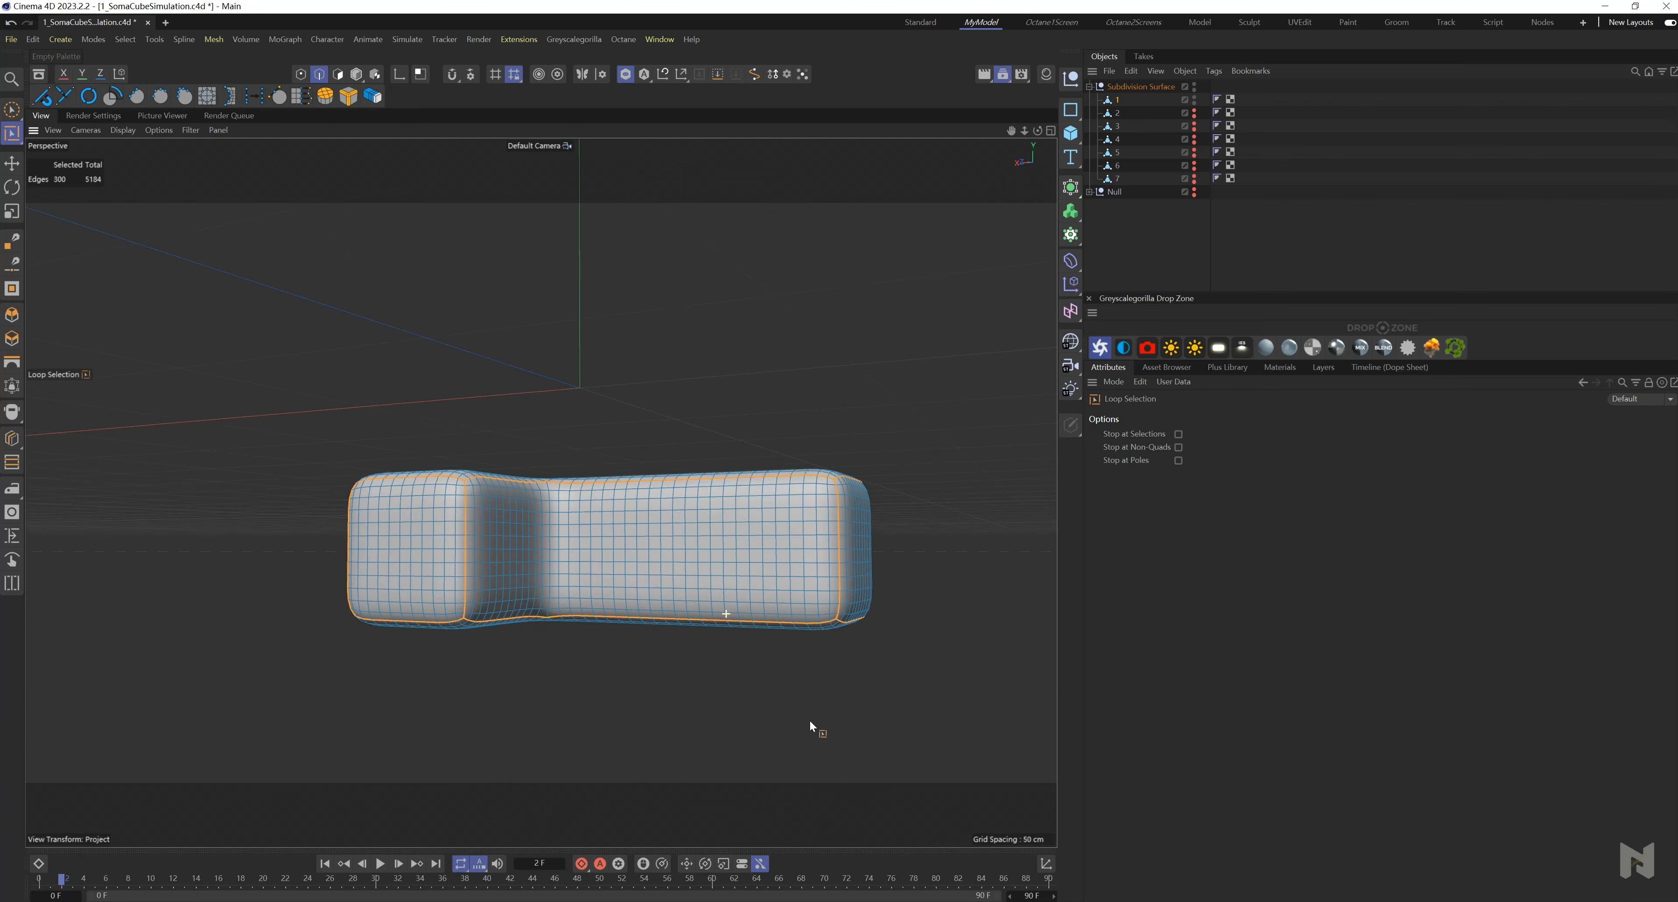
- Add the vertical edges along the inner corner of piece 1 to the selection with Path Selection
key(u)
key(m)
scroll(512, 517, up, 3)
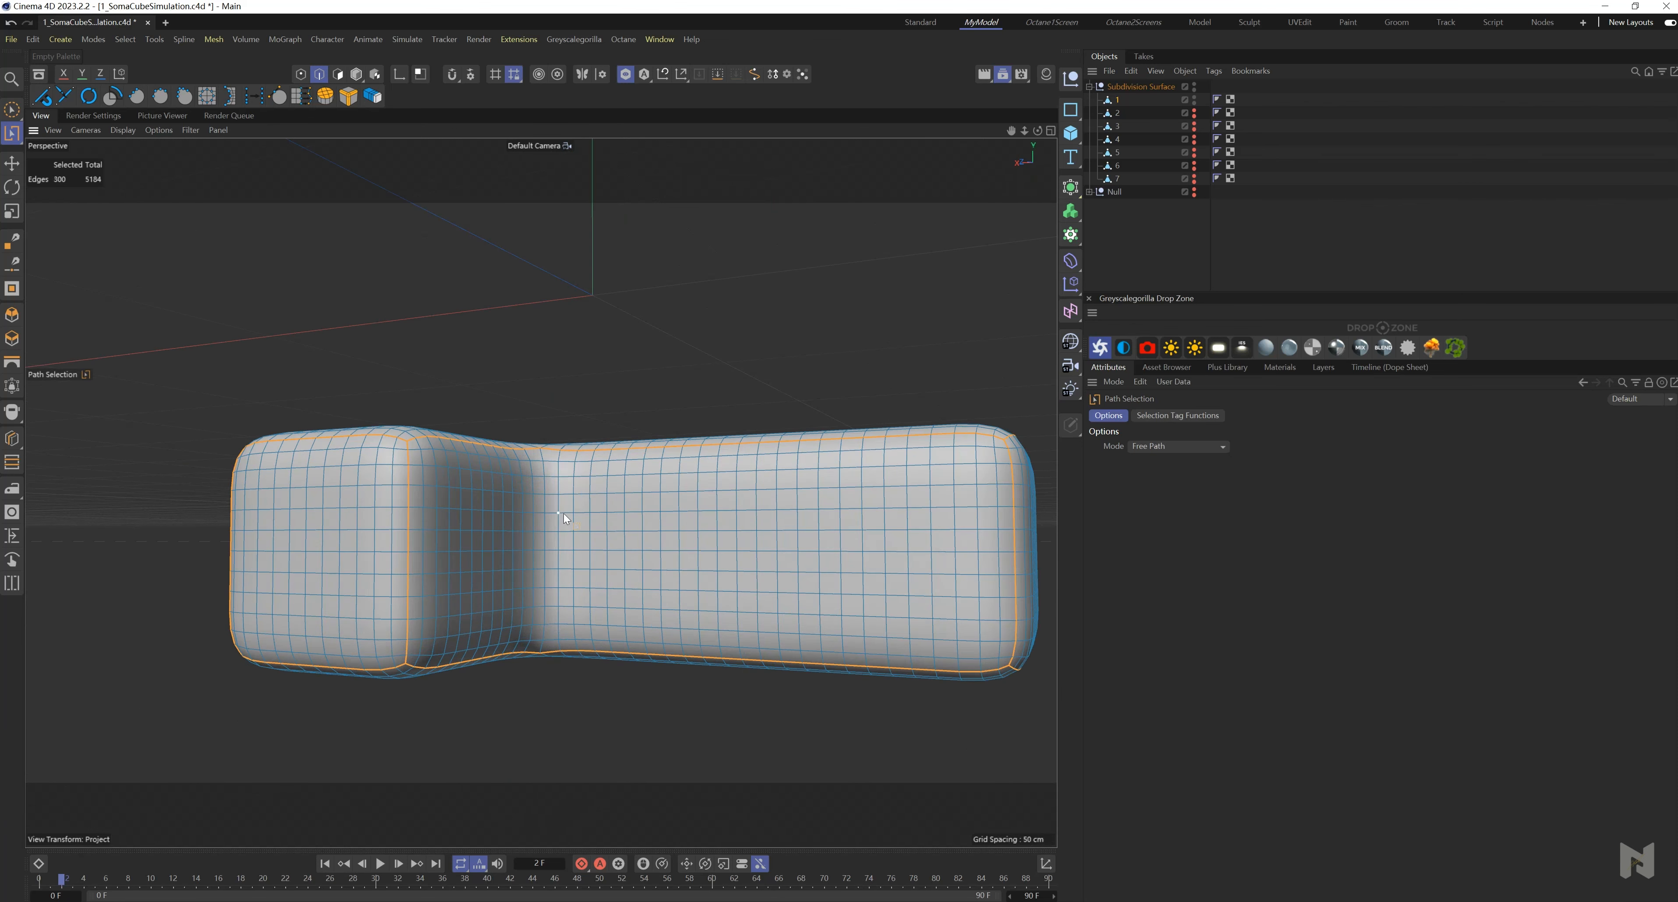
drag(543, 450, 549, 637)
- Store the selected seam edges of piece 1 in an edge selection tag and create a vertex map
click(717, 75)
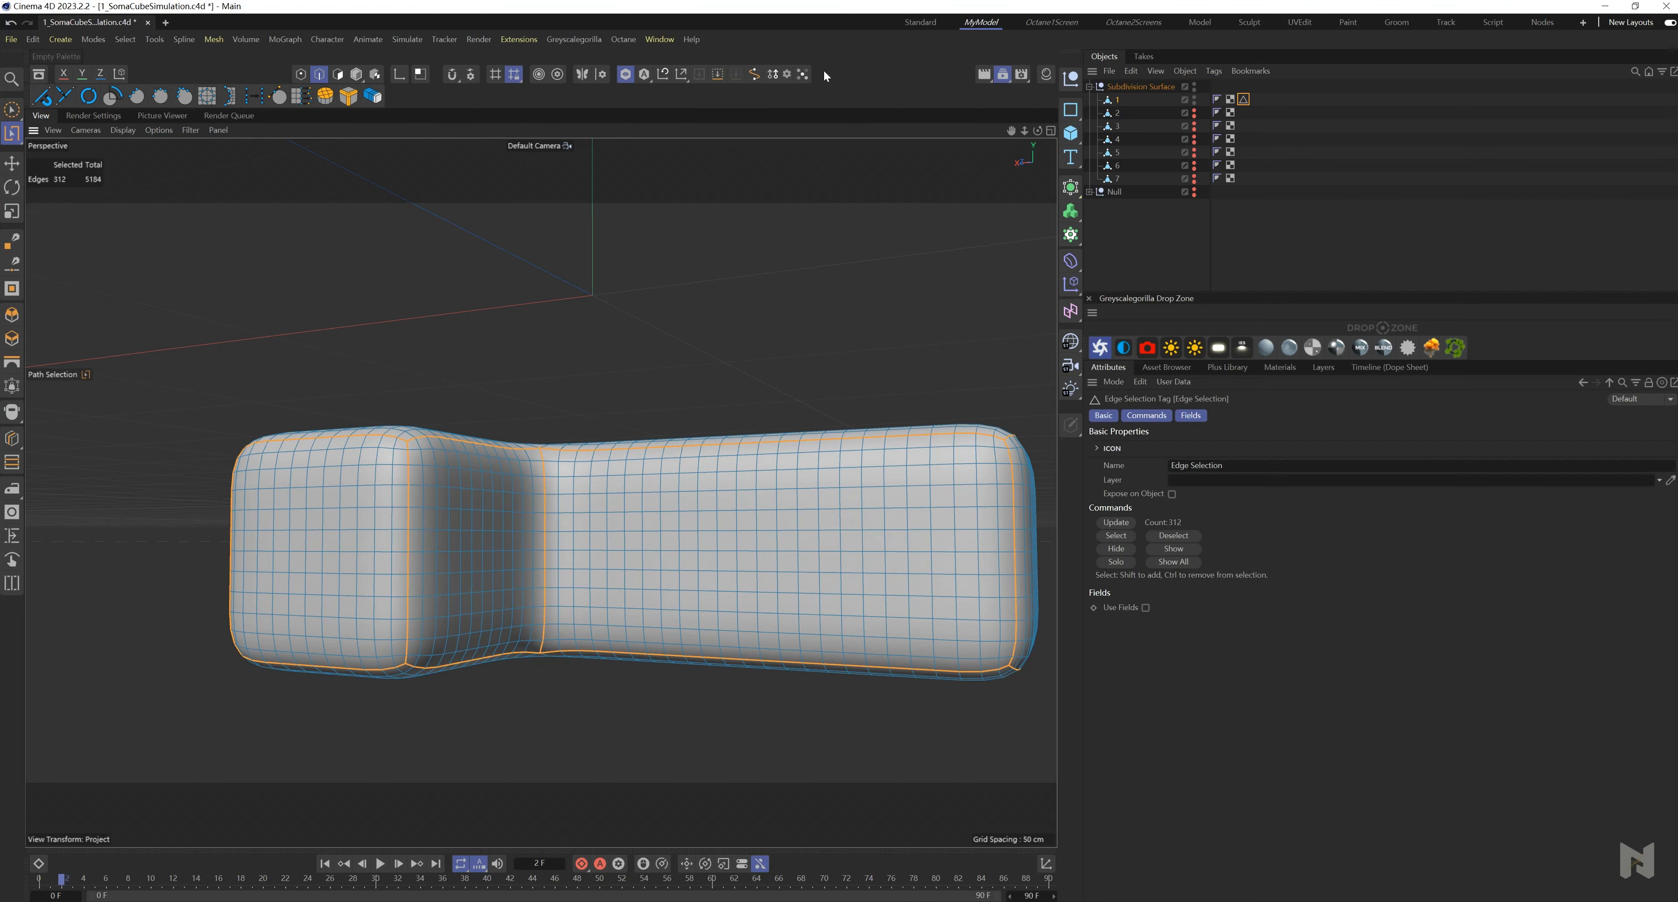
click(803, 75)
click(778, 101)
- Loop-select the corner edges around the top, front and end faces of piece 2
scroll(691, 435, down, 4)
alt+drag(679, 443, 792, 495)
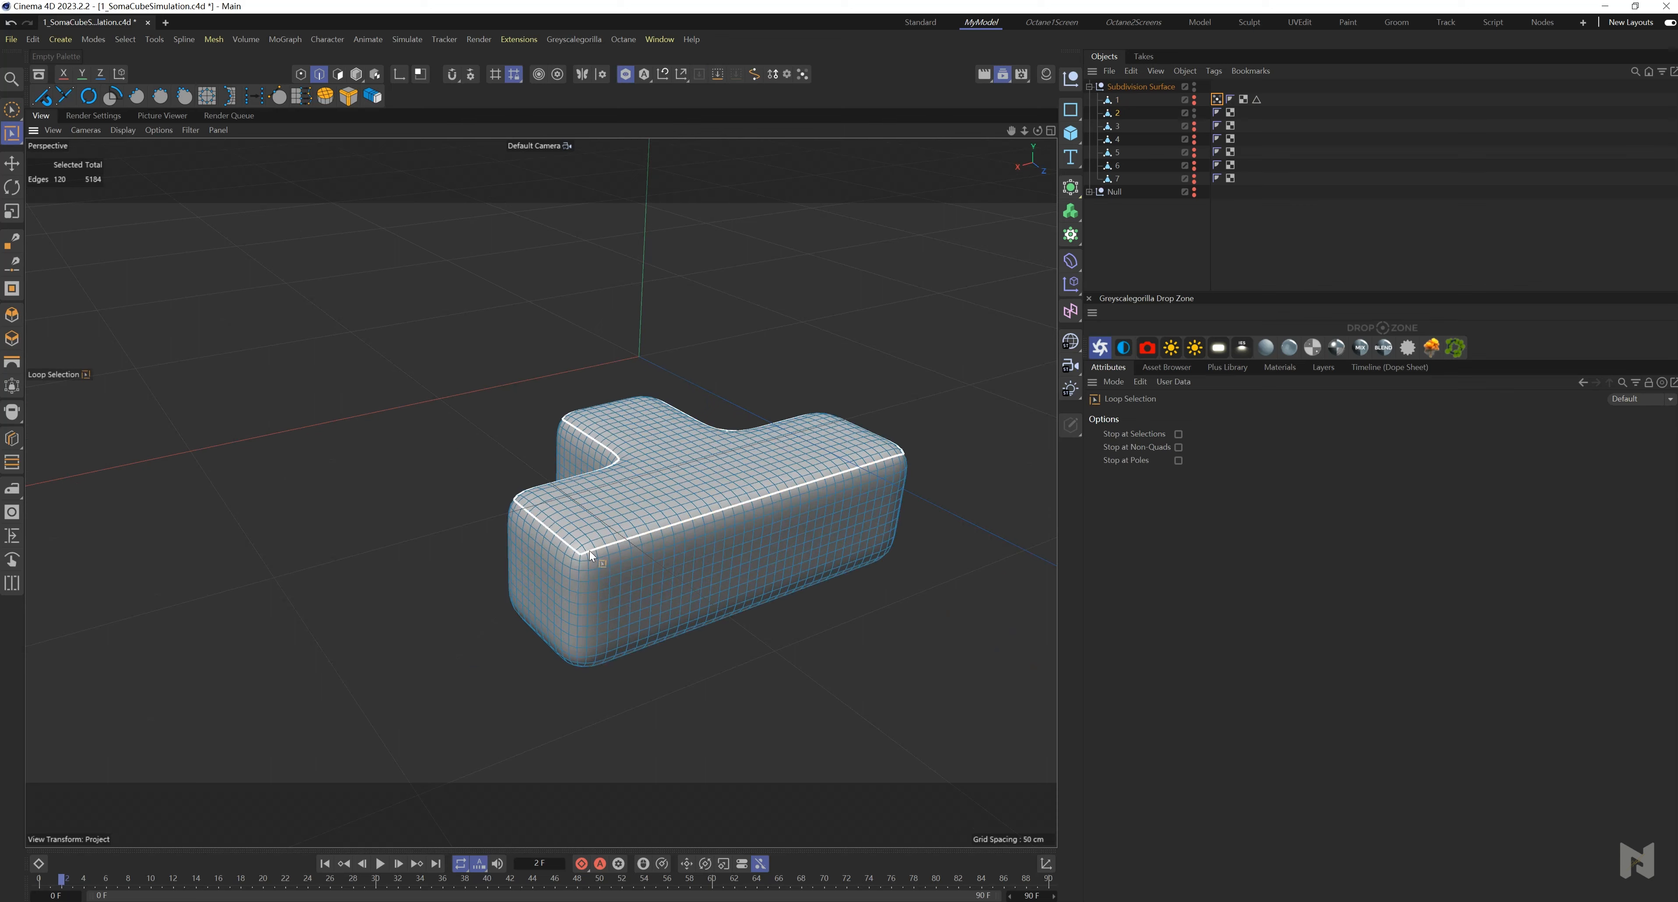
shift+click(588, 554)
shift+click(594, 573)
shift+click(590, 584)
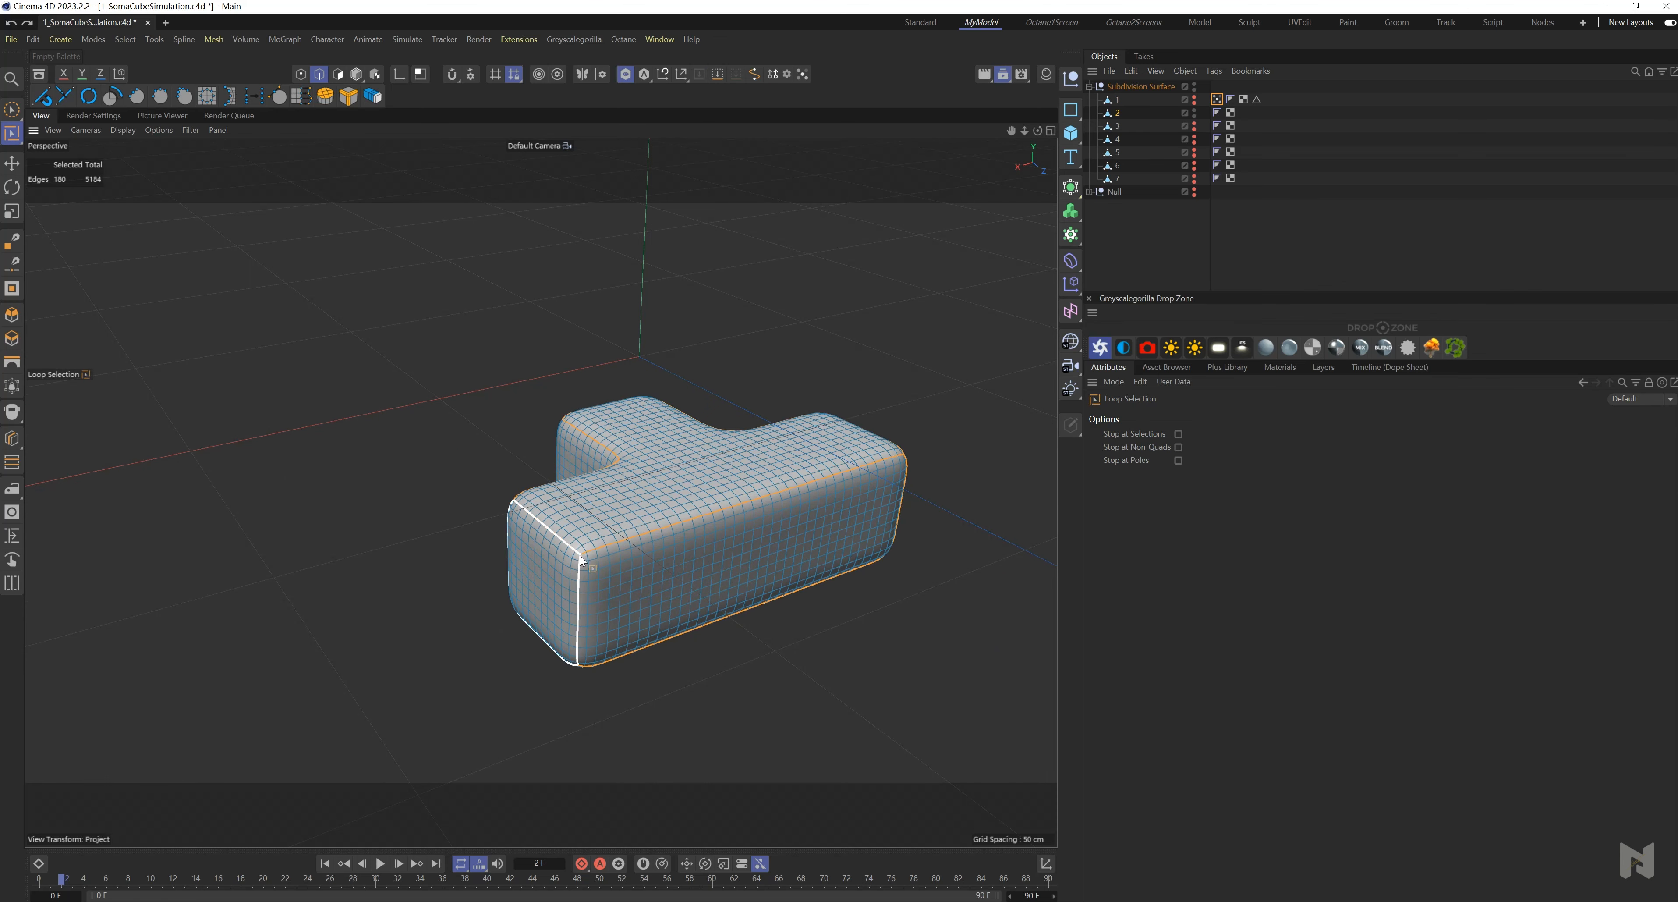
alt+drag(814, 583, 703, 549)
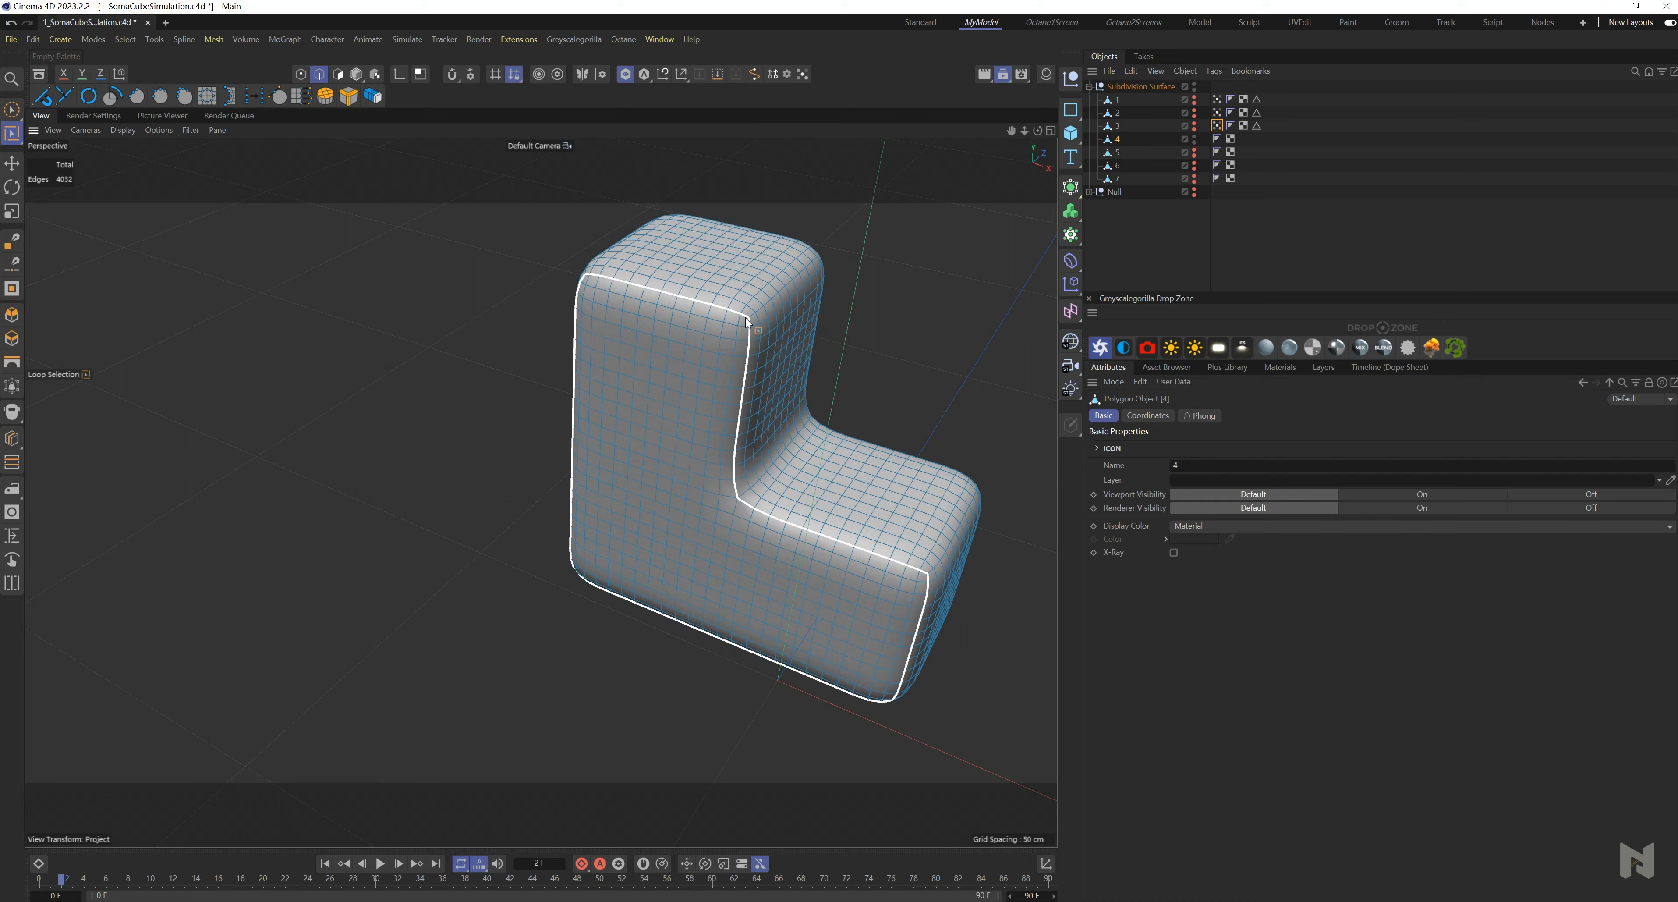
- Loop-select the corner edges around the L-shaped faces of piece 4
click(748, 323)
alt+drag(912, 521, 494, 588)
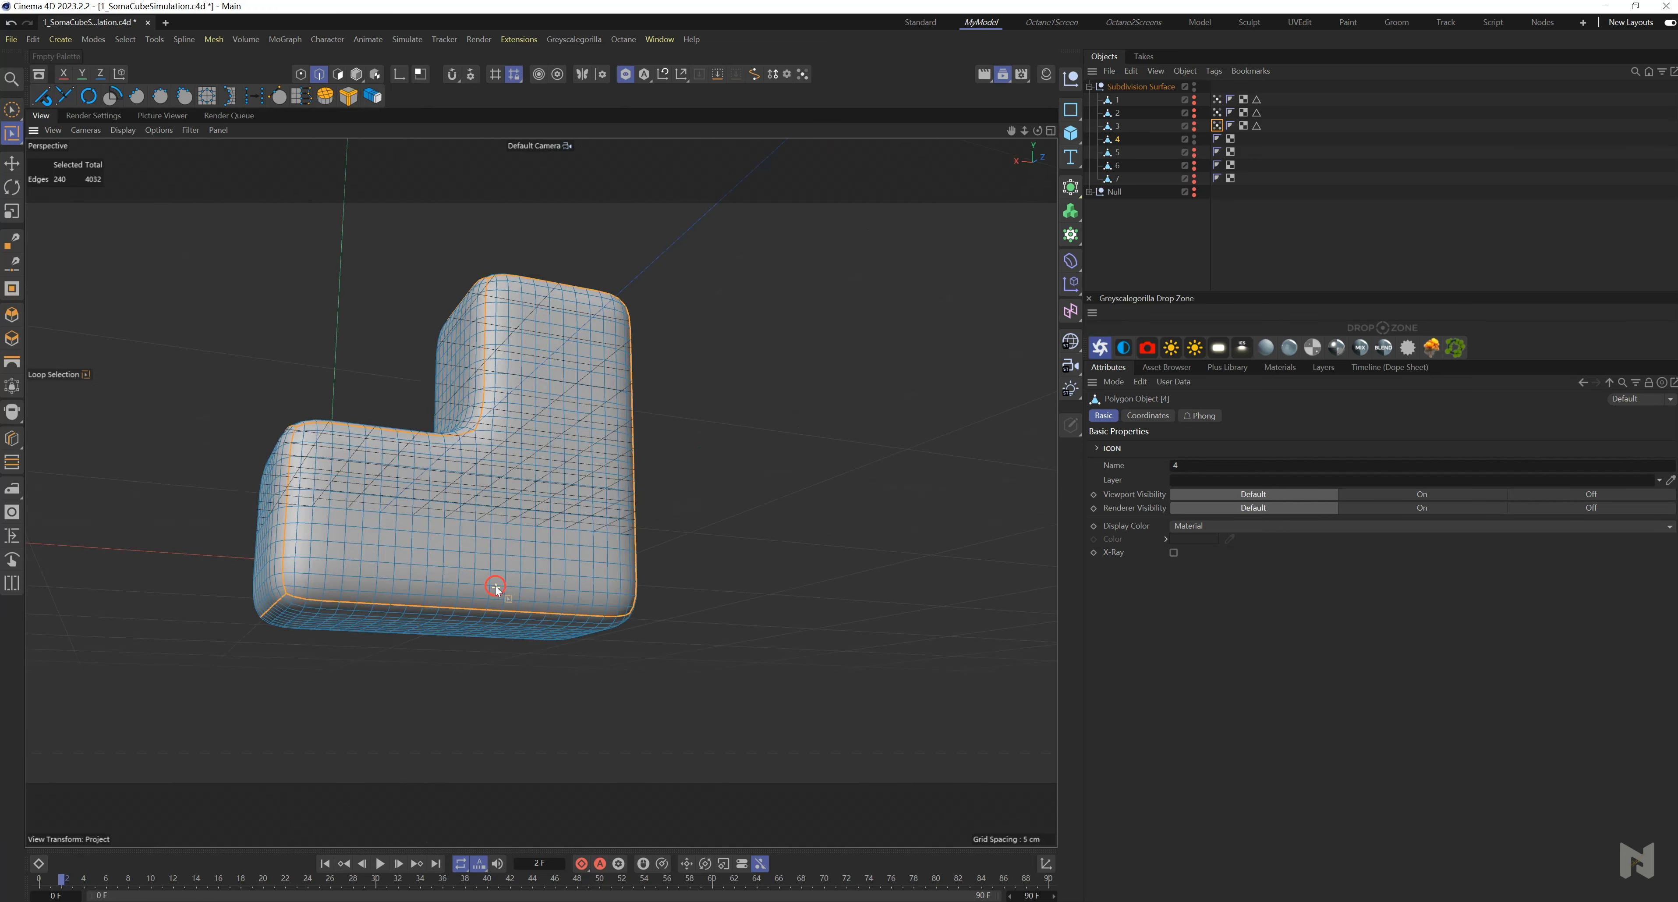
alt+drag(610, 437, 672, 596)
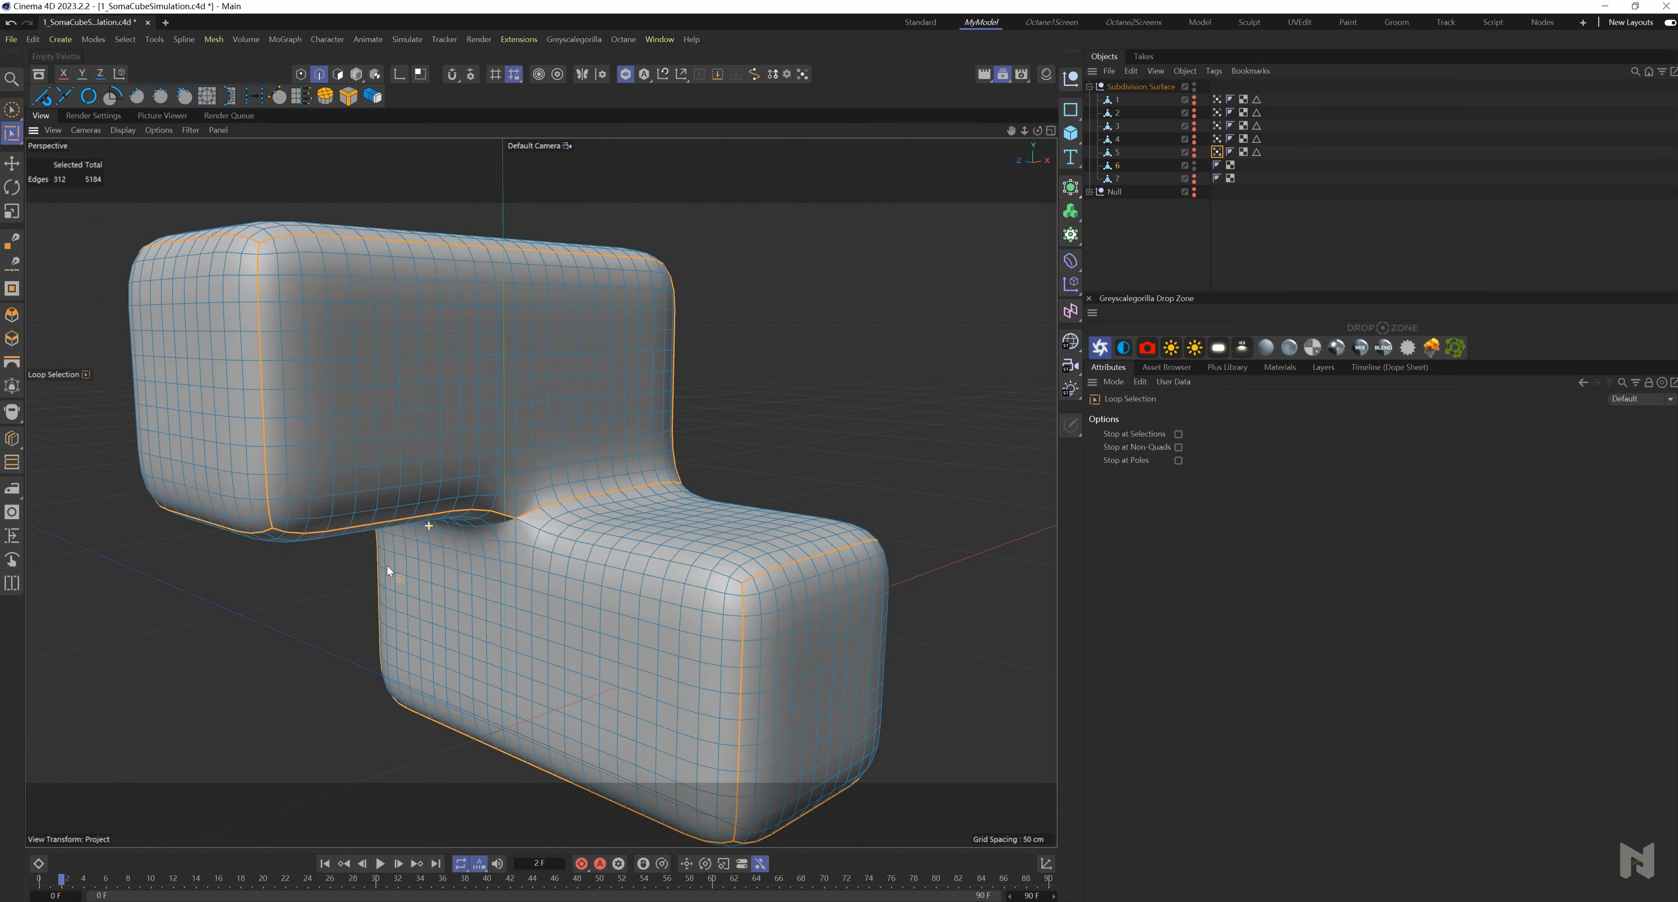
- Finish the seam selection of piece 6 with Path Selection and create its vertex map
key(u)
key(m)
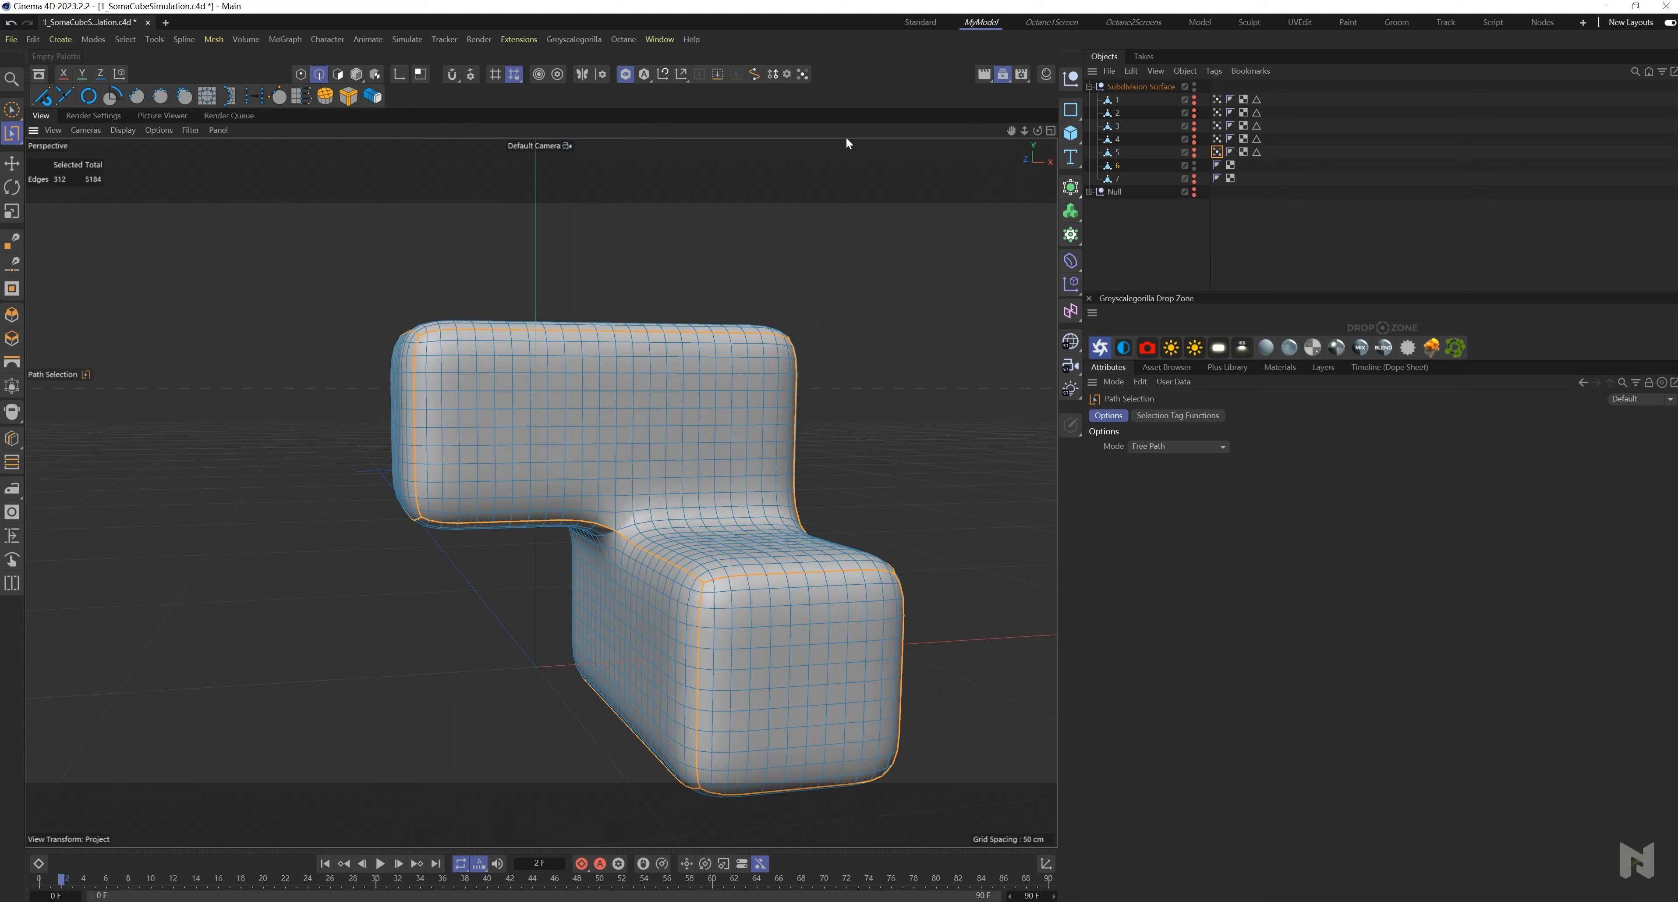
click(802, 74)
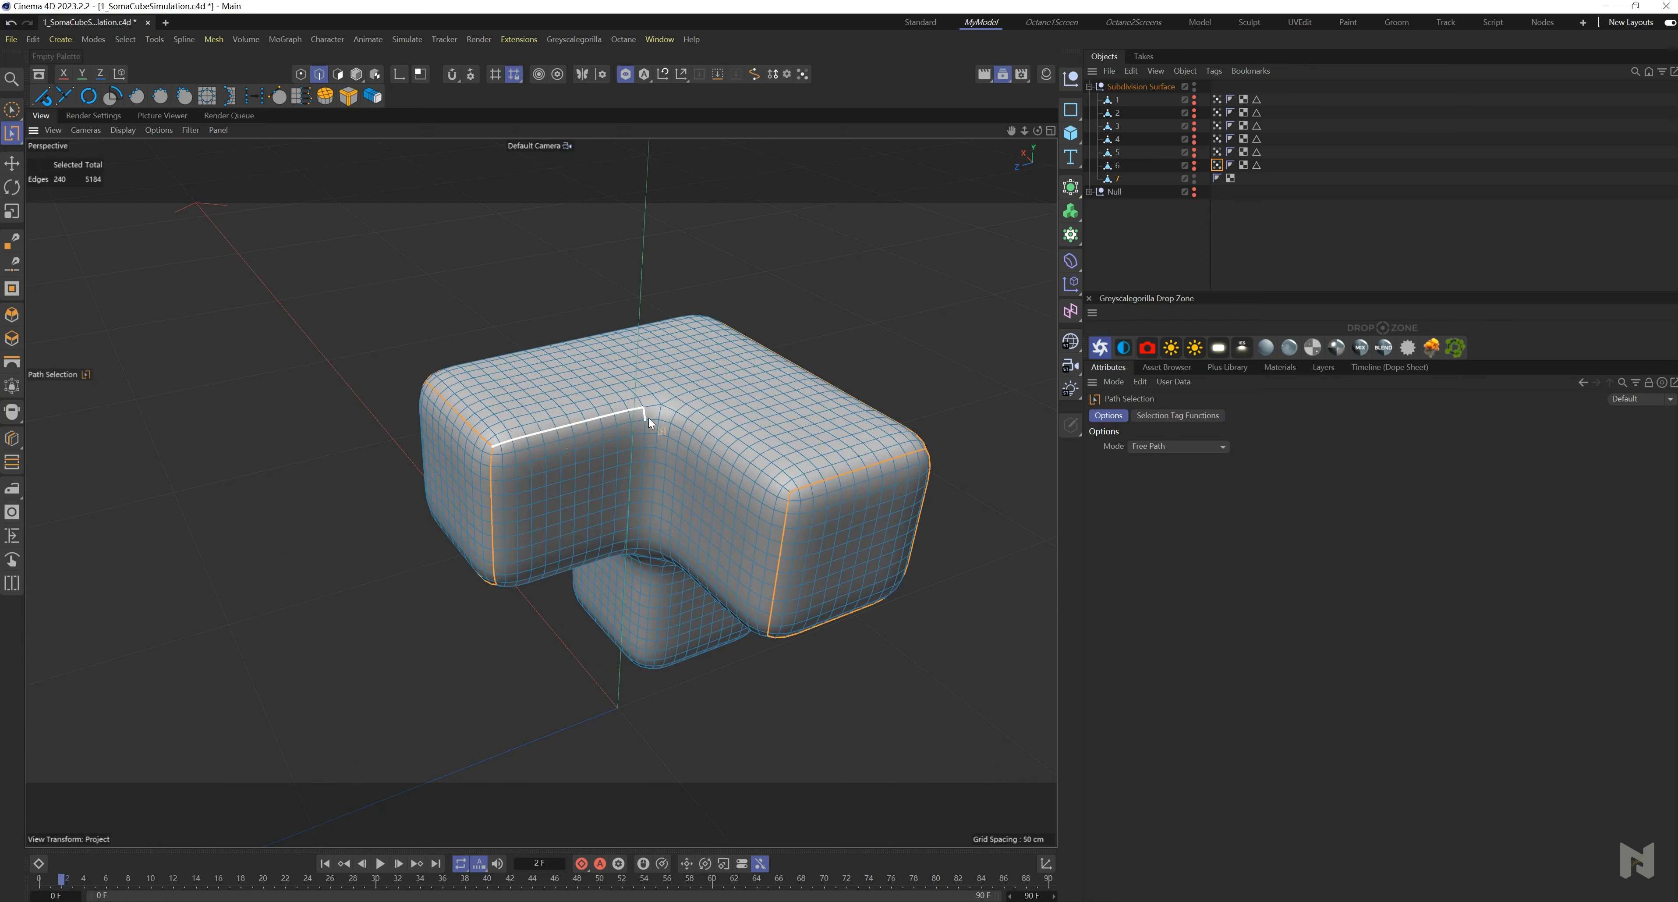
- Path-select the remaining seam edges of piece 7 for its vertex map, then clear the object selection
drag(638, 763, 740, 695)
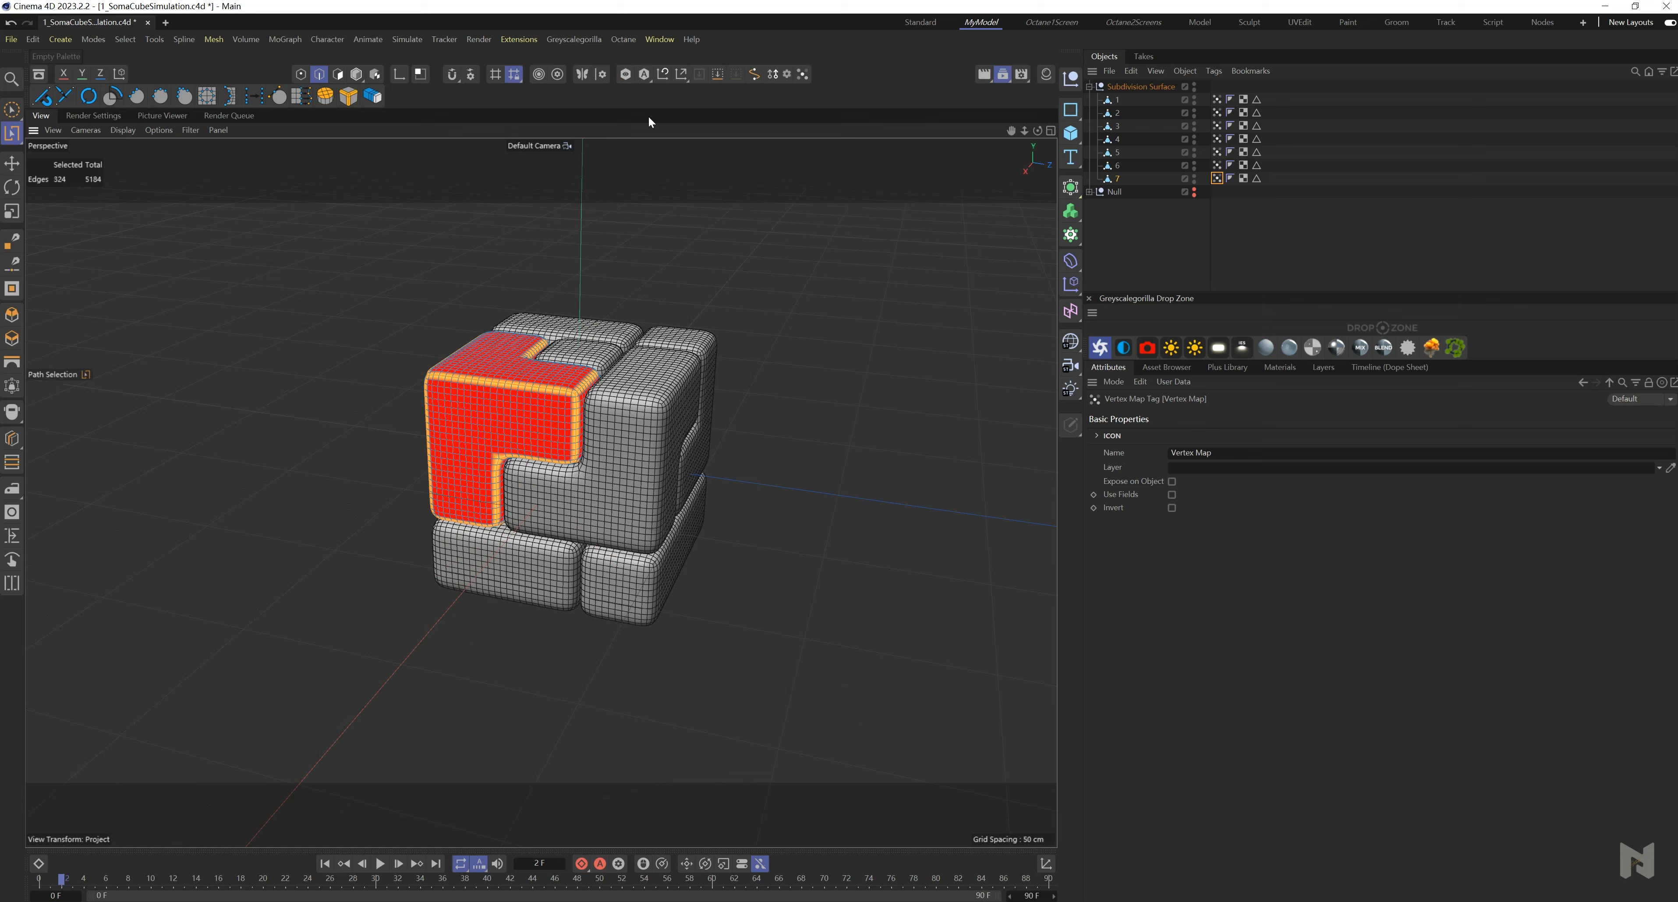
click(1225, 198)
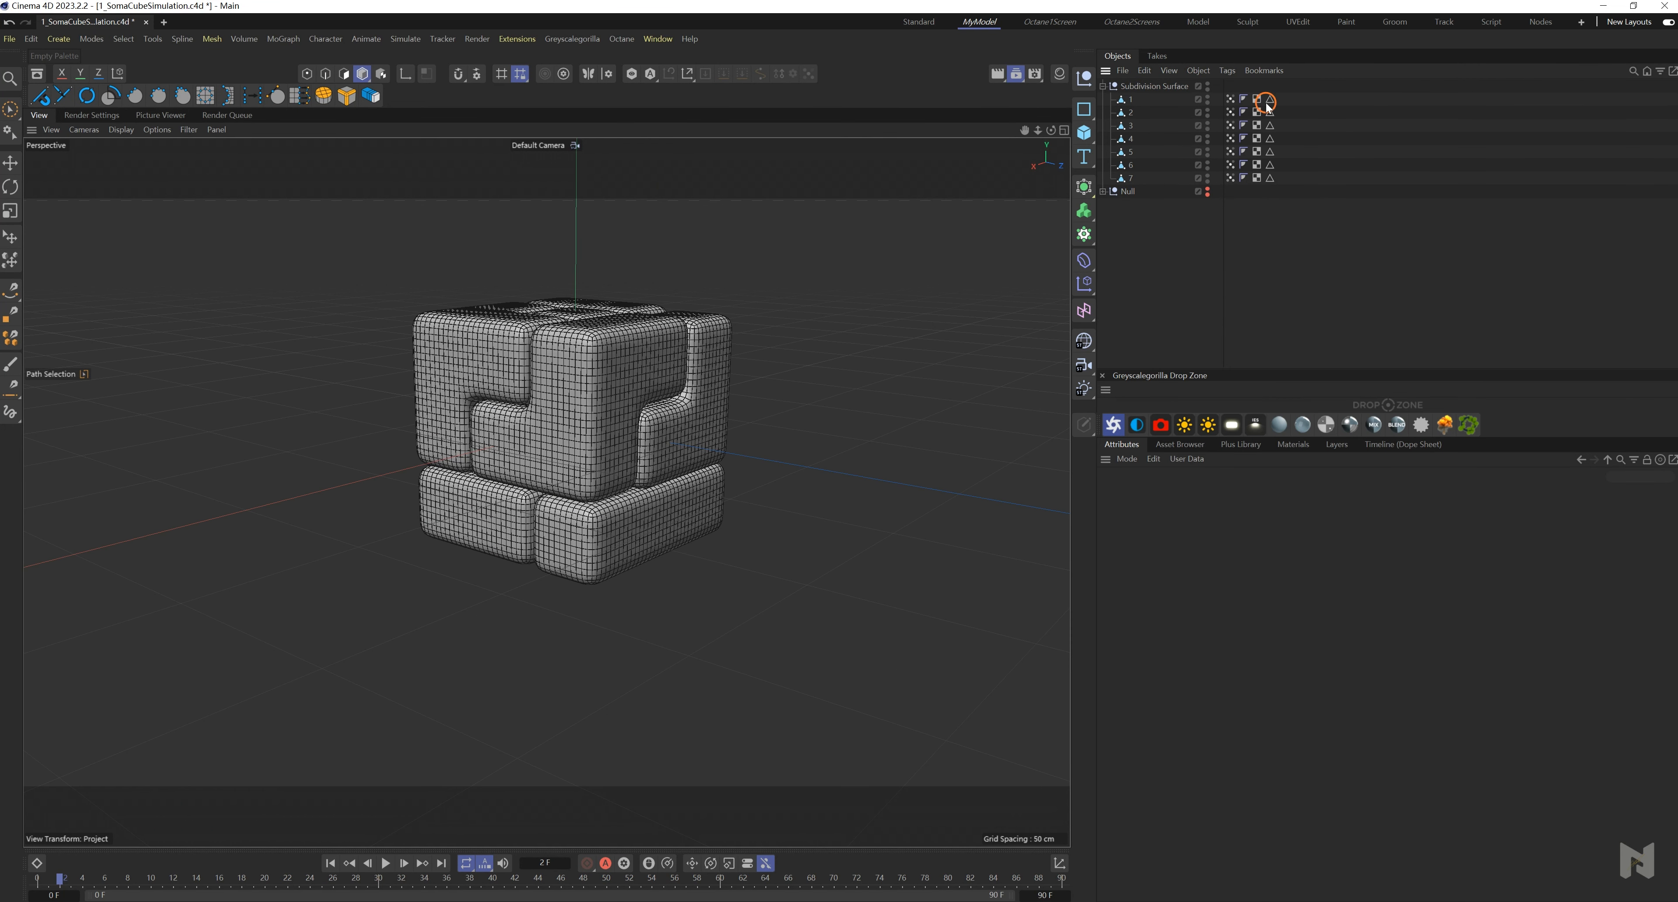
- Delete the UVW tags from all seven pieces
click(1257, 100)
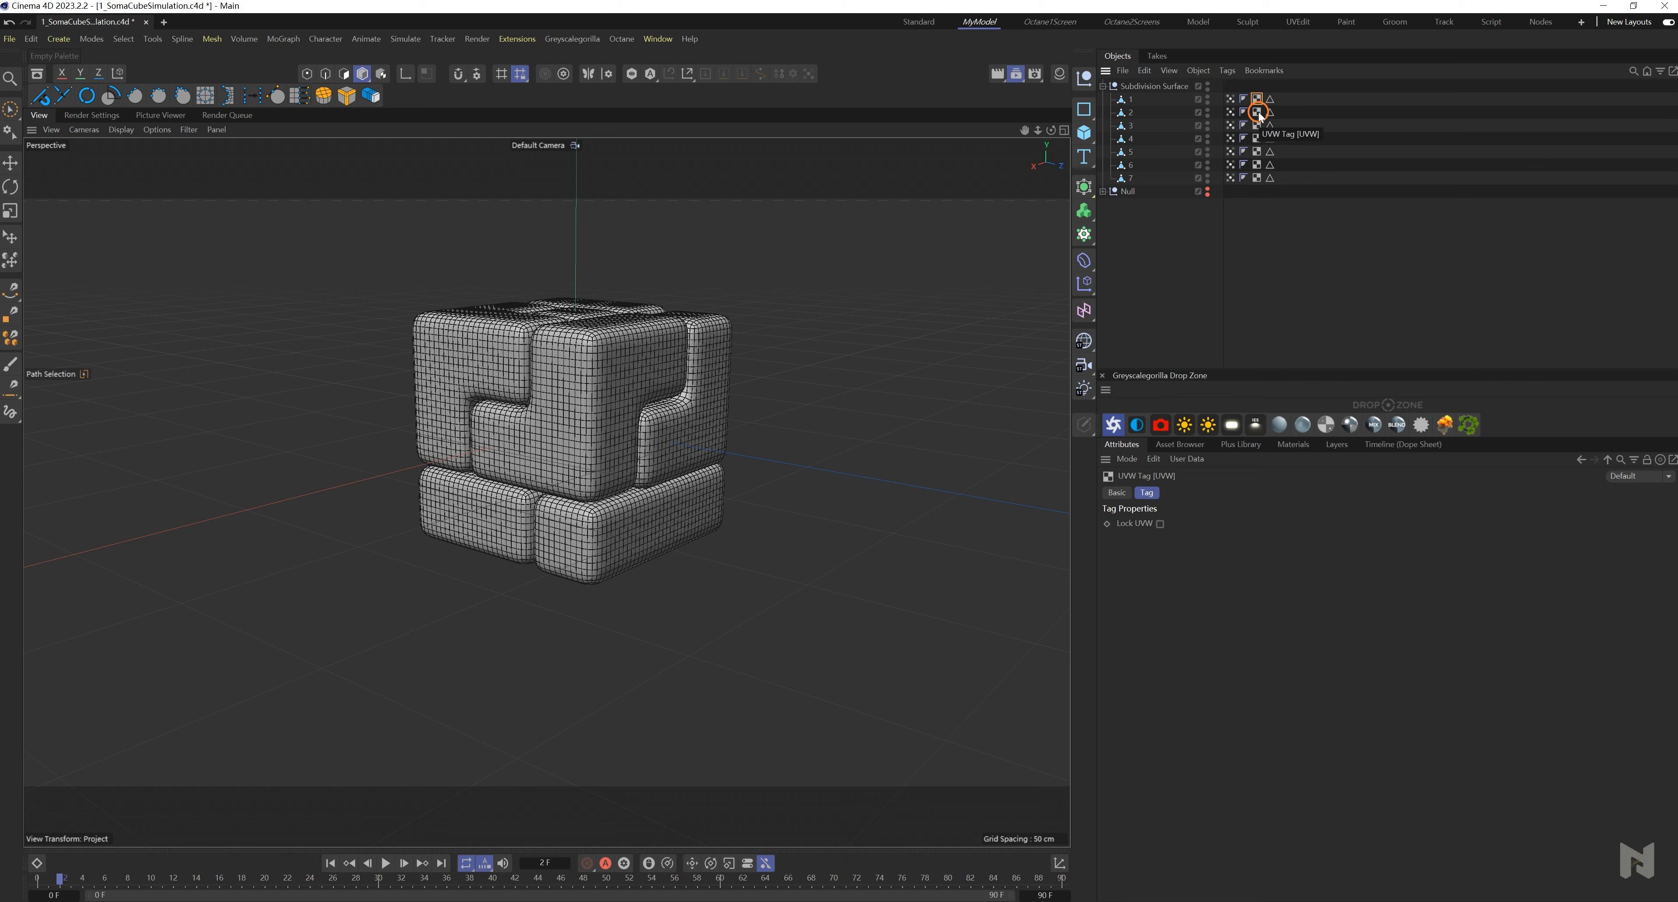
shift+click(1258, 179)
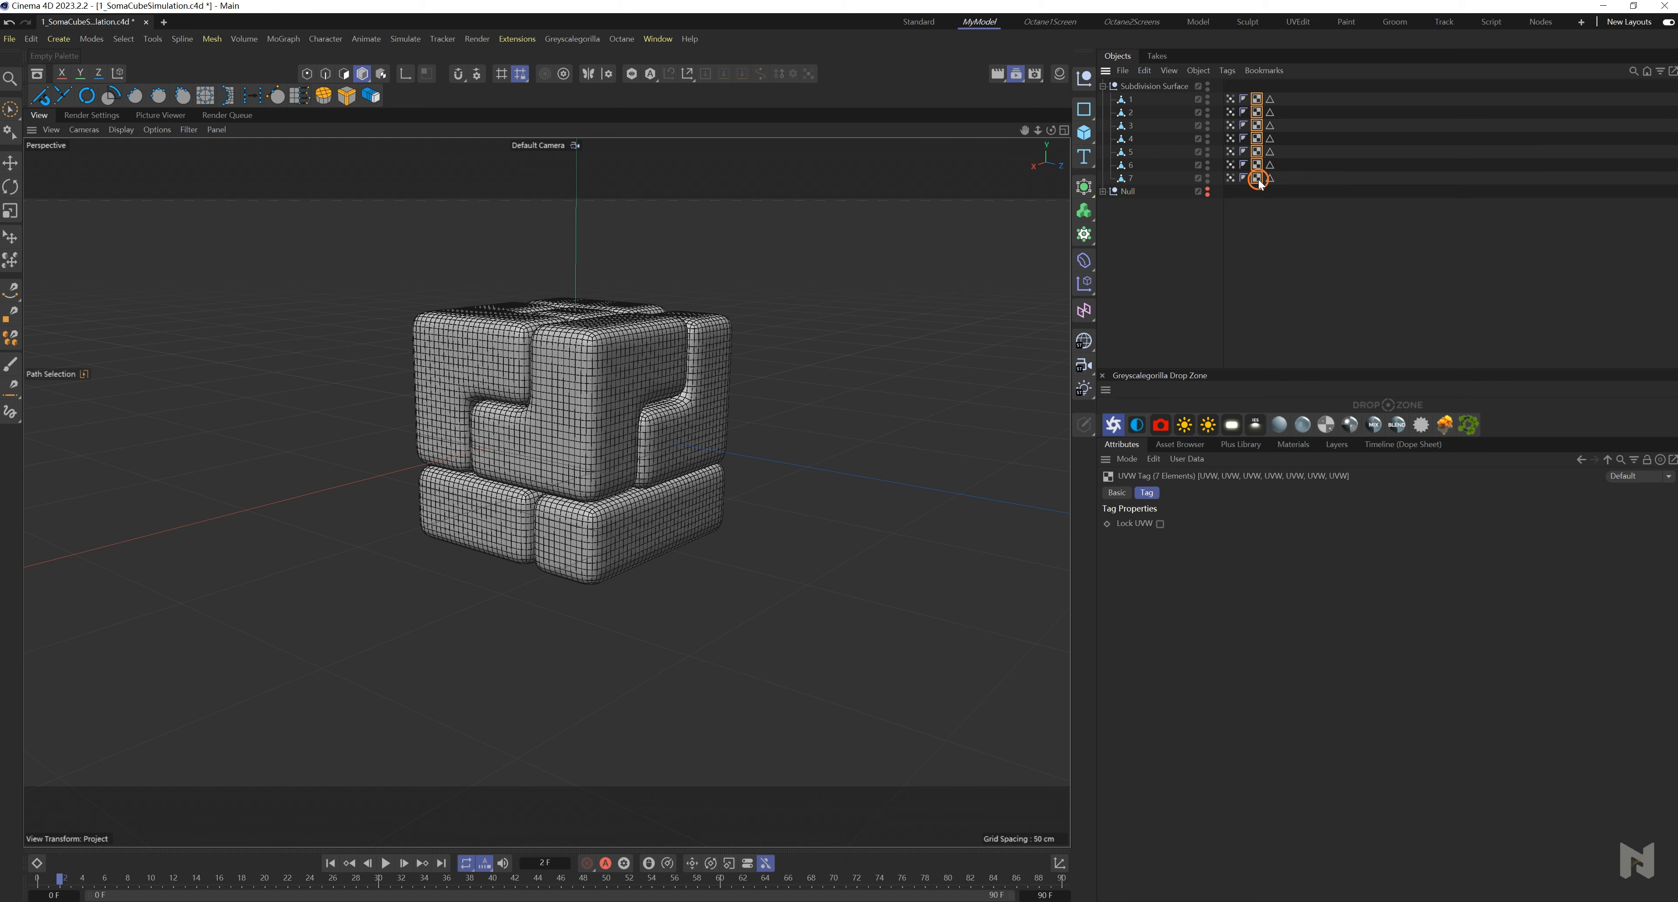
key(Delete)
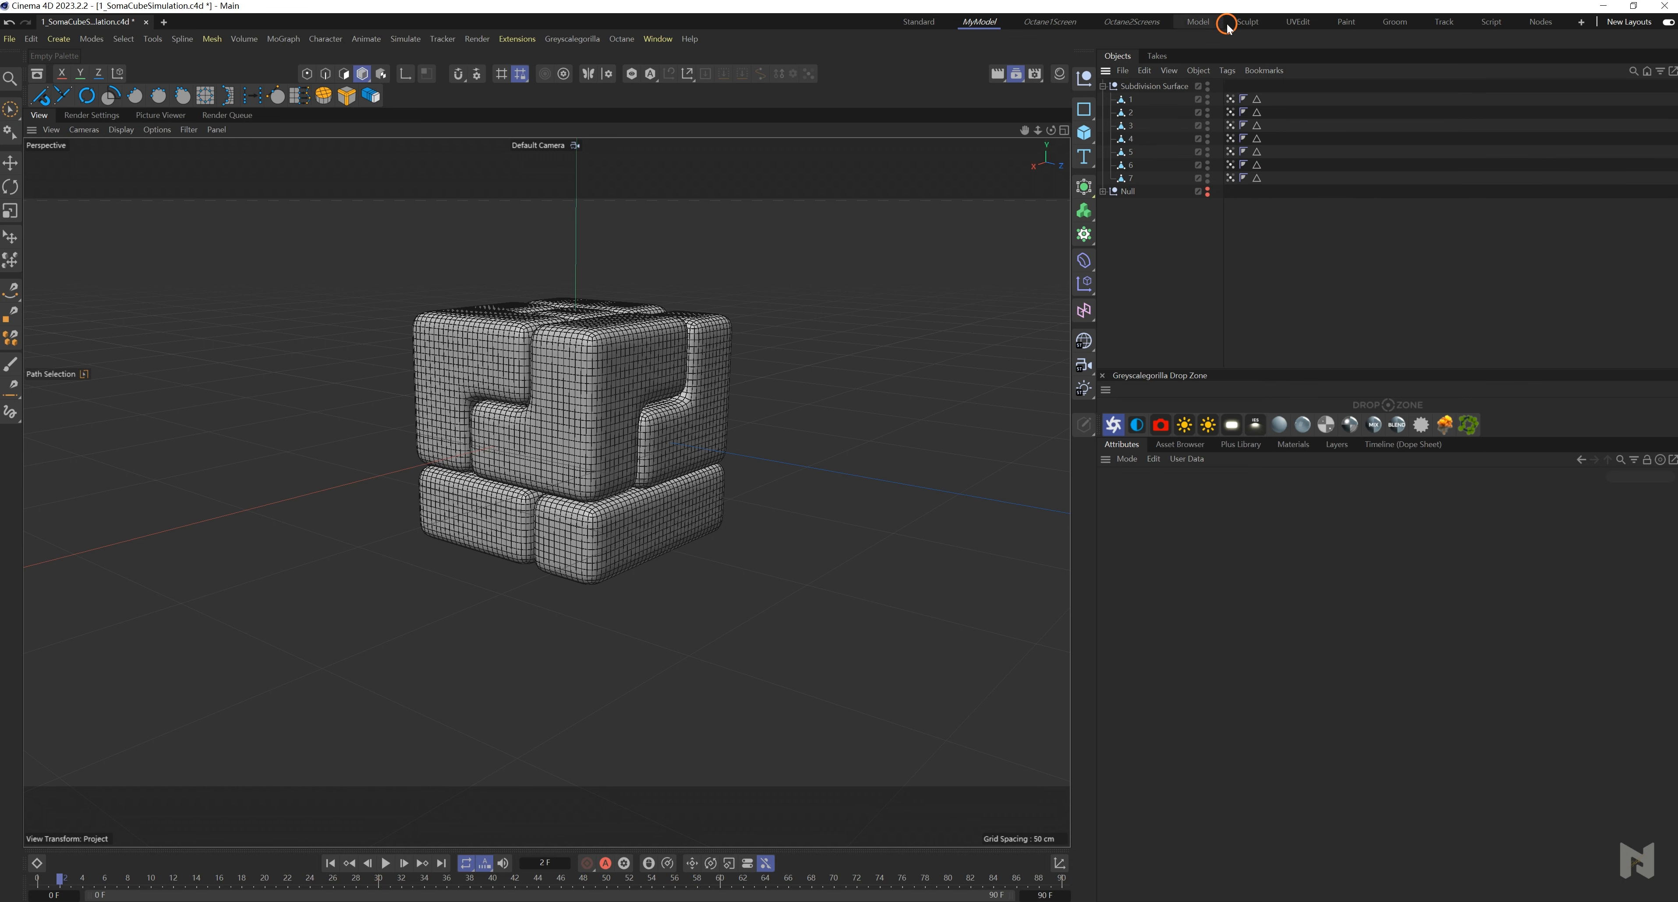
- Switch to the UVEdit layout and unwrap piece 1 along its selected seam edges
click(1298, 22)
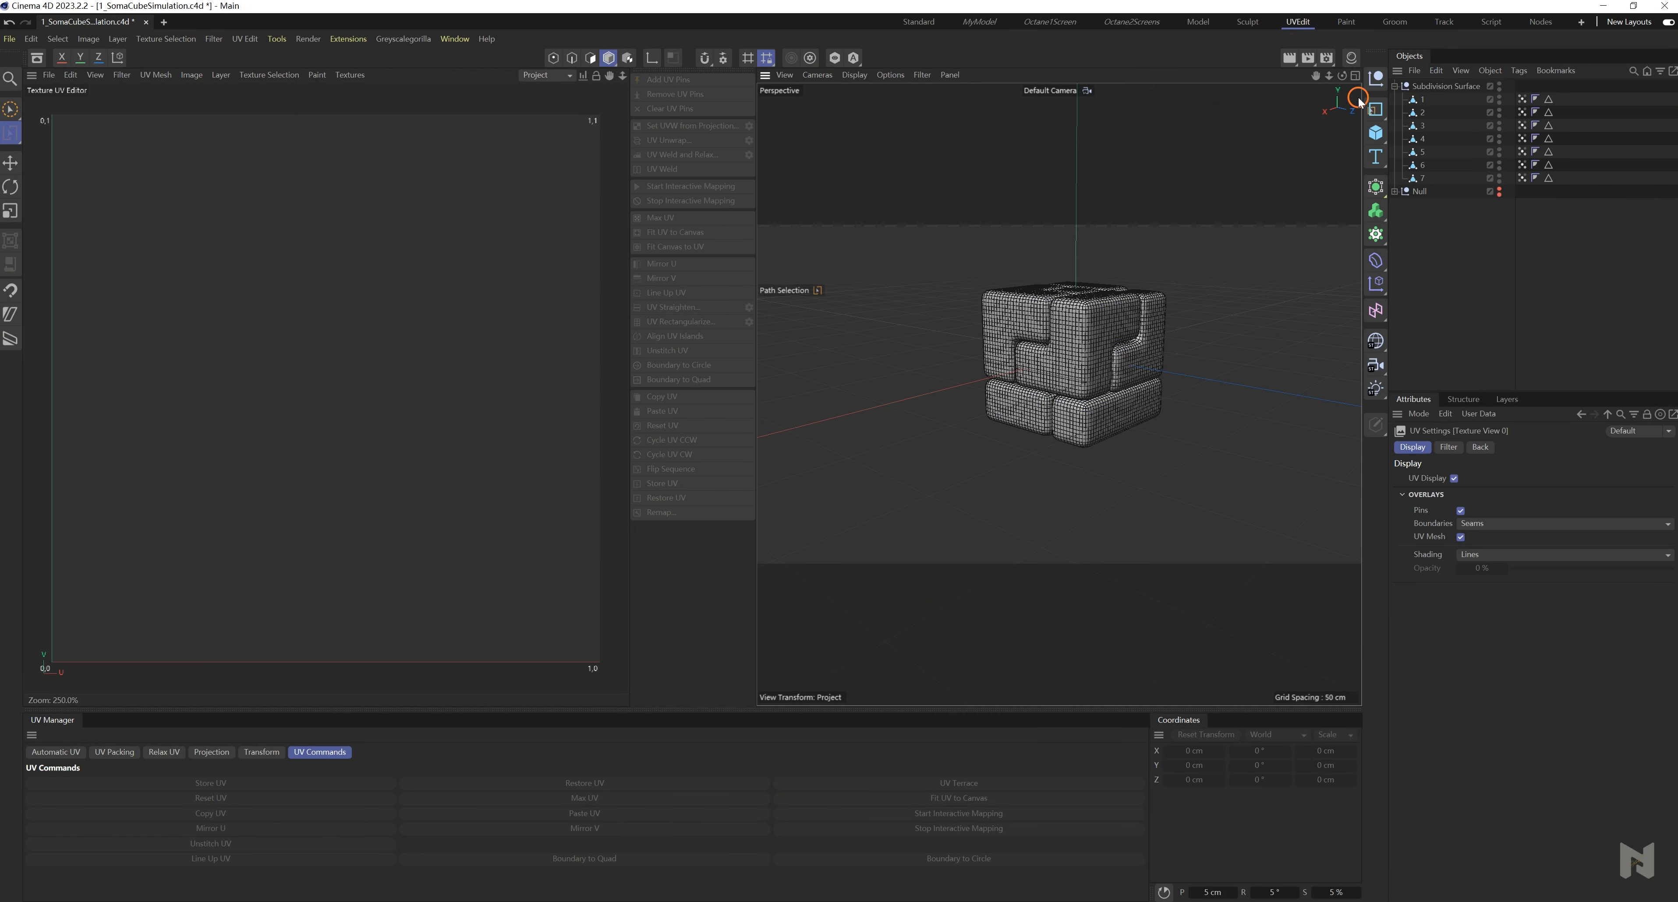
click(1413, 101)
click(590, 59)
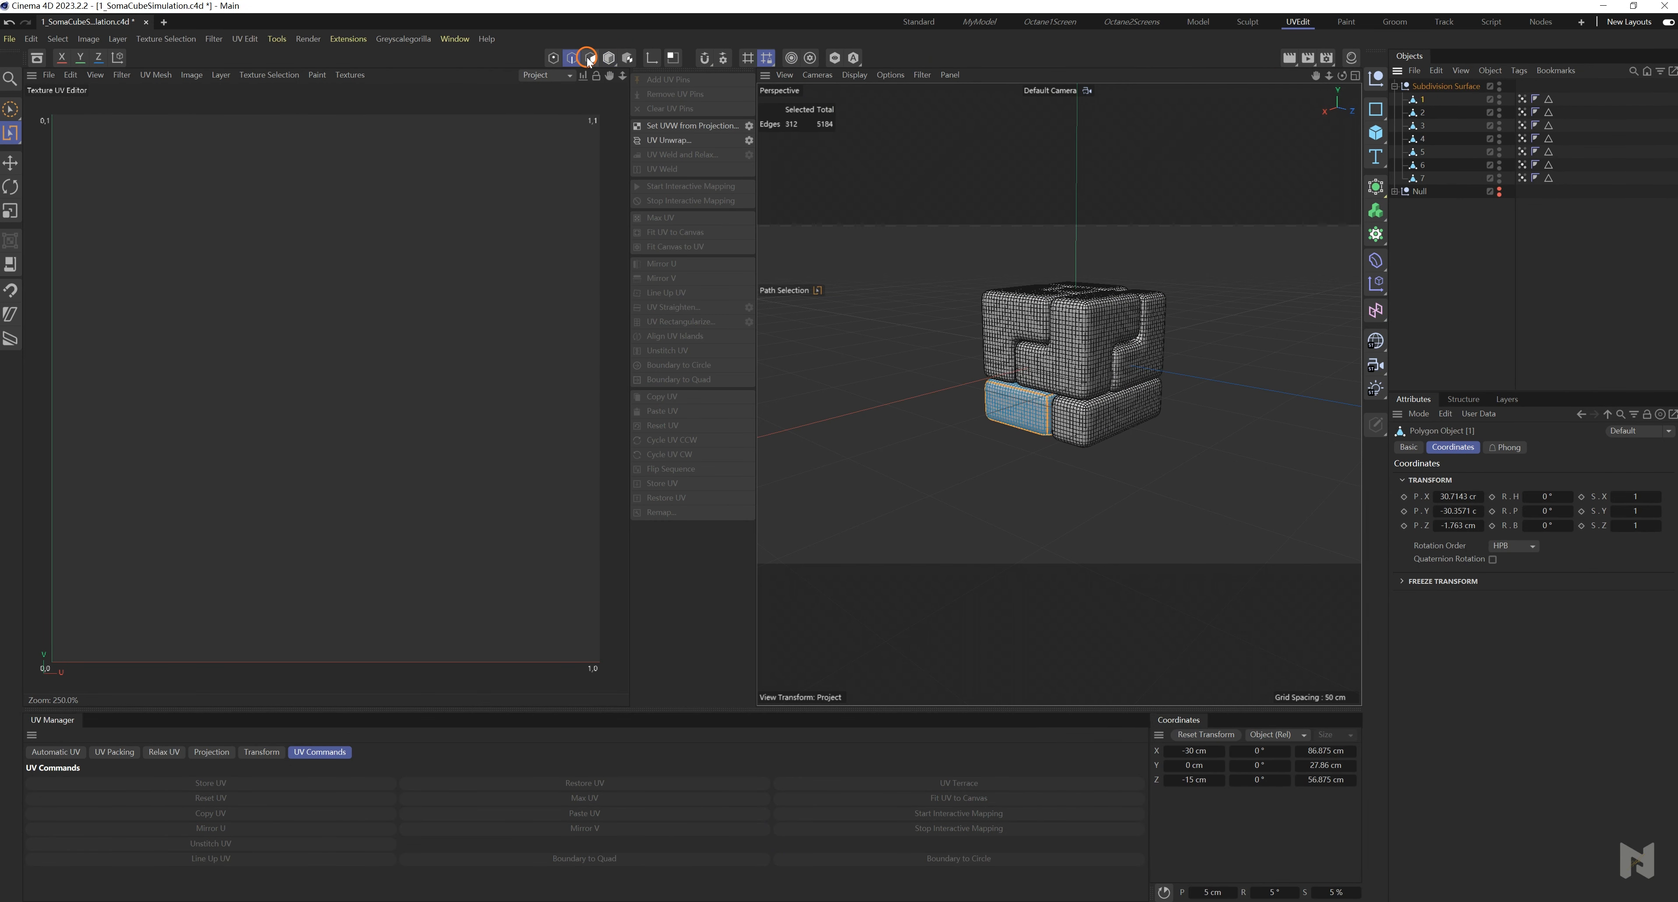
click(680, 141)
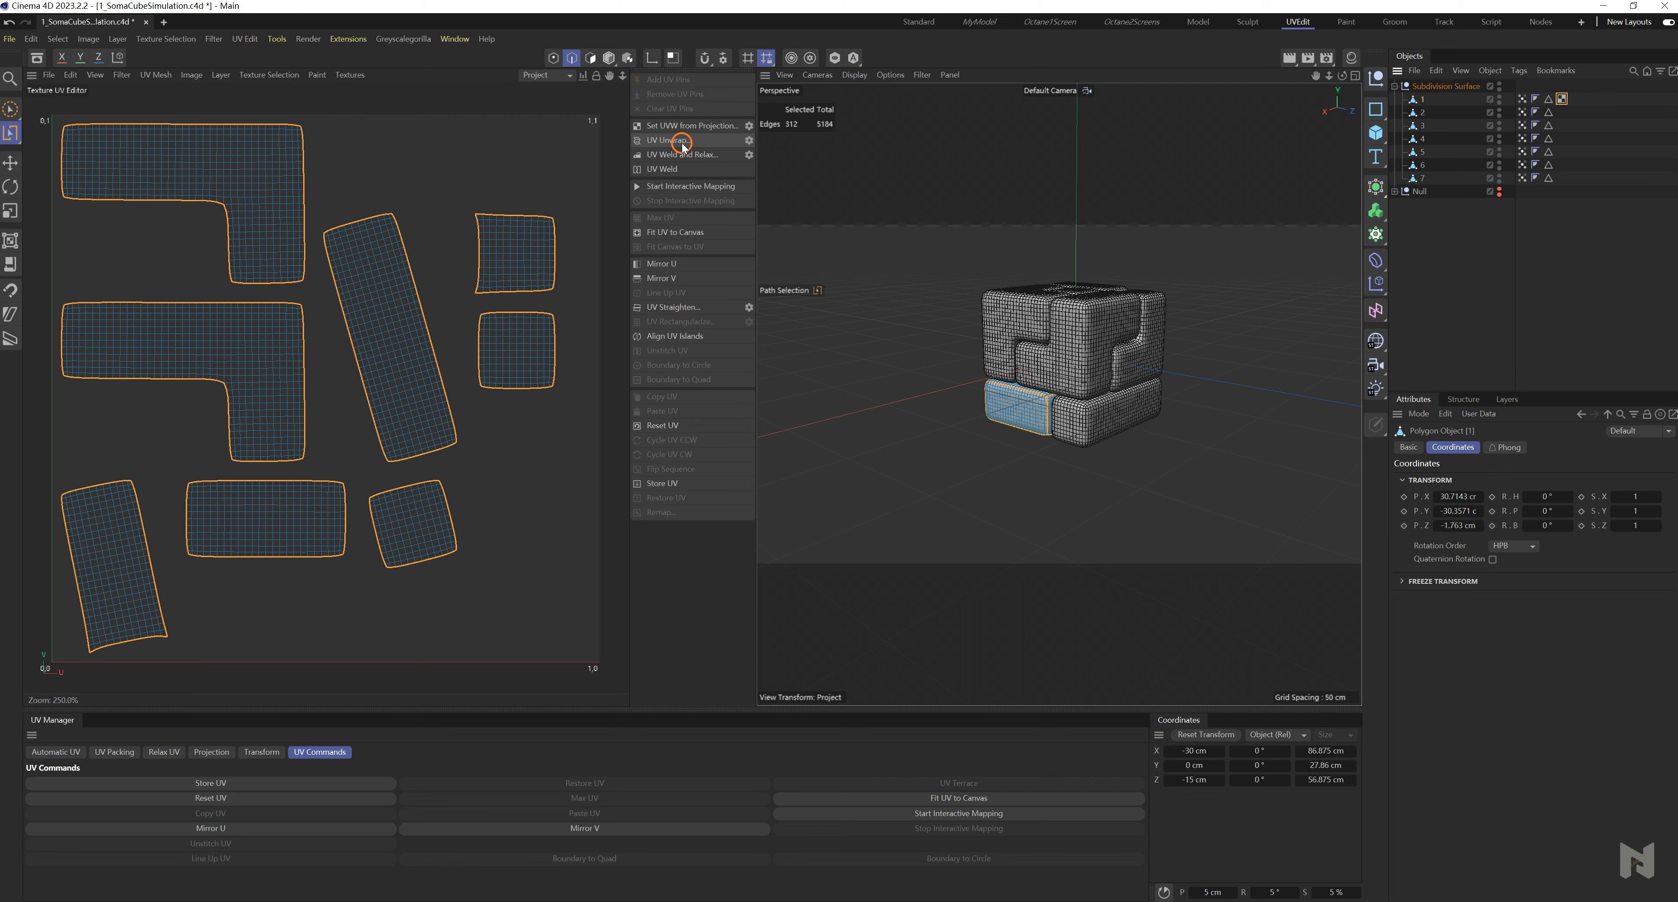
click(677, 141)
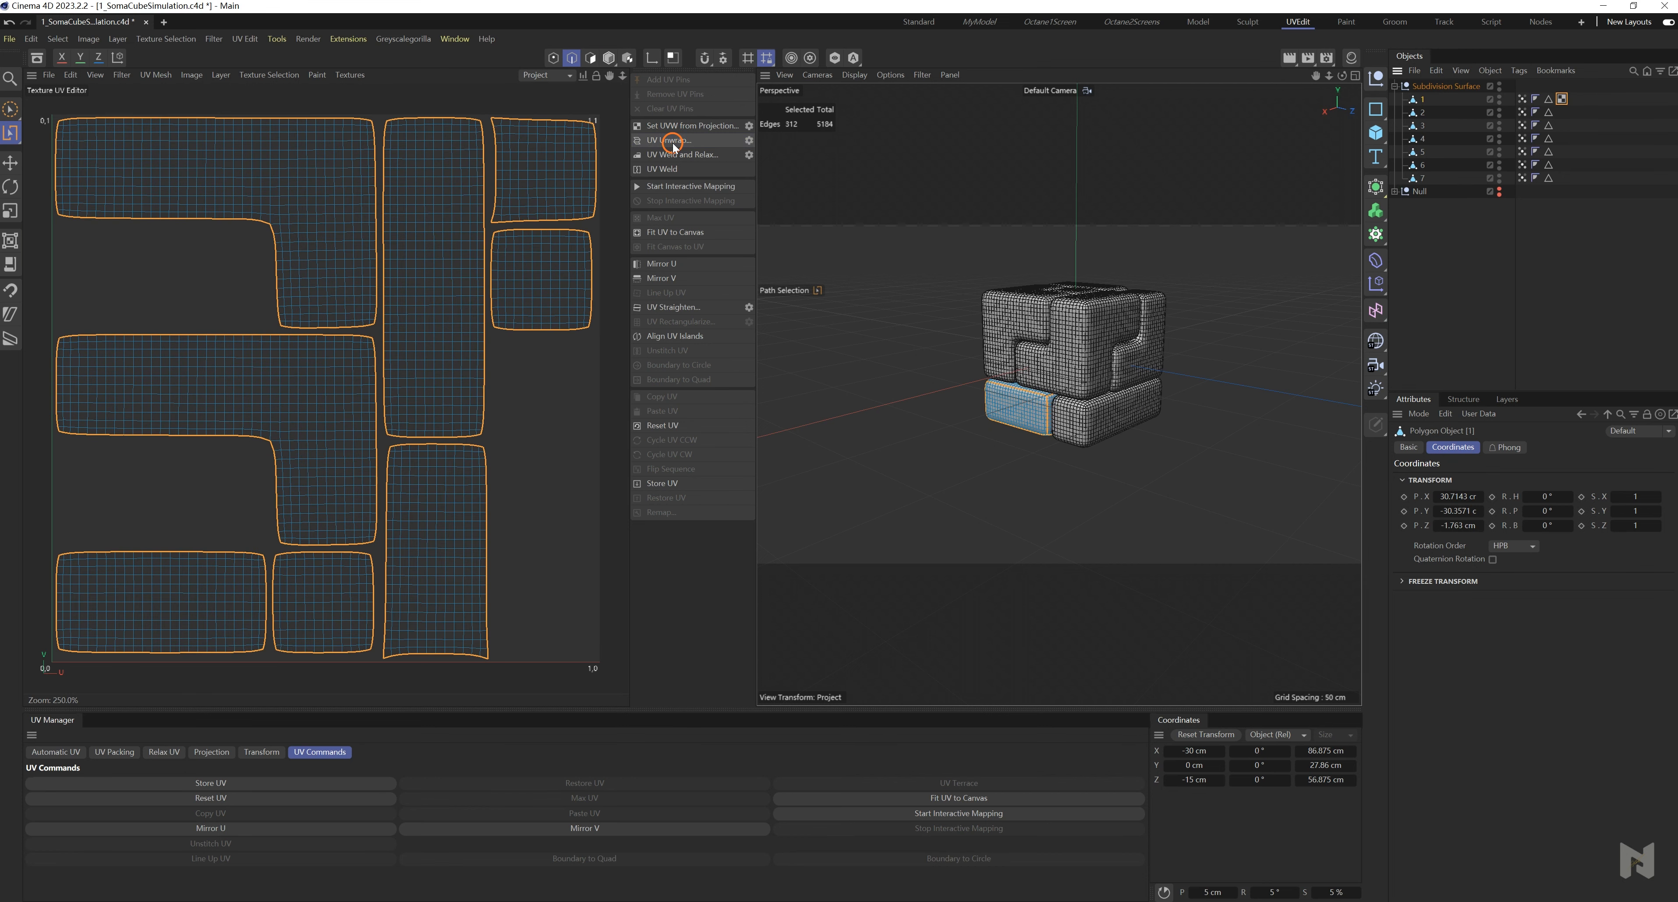
- Recall the stored edge selections of pieces 2 and 3 and unwrap the UVs of each piece along those seams
click(1419, 115)
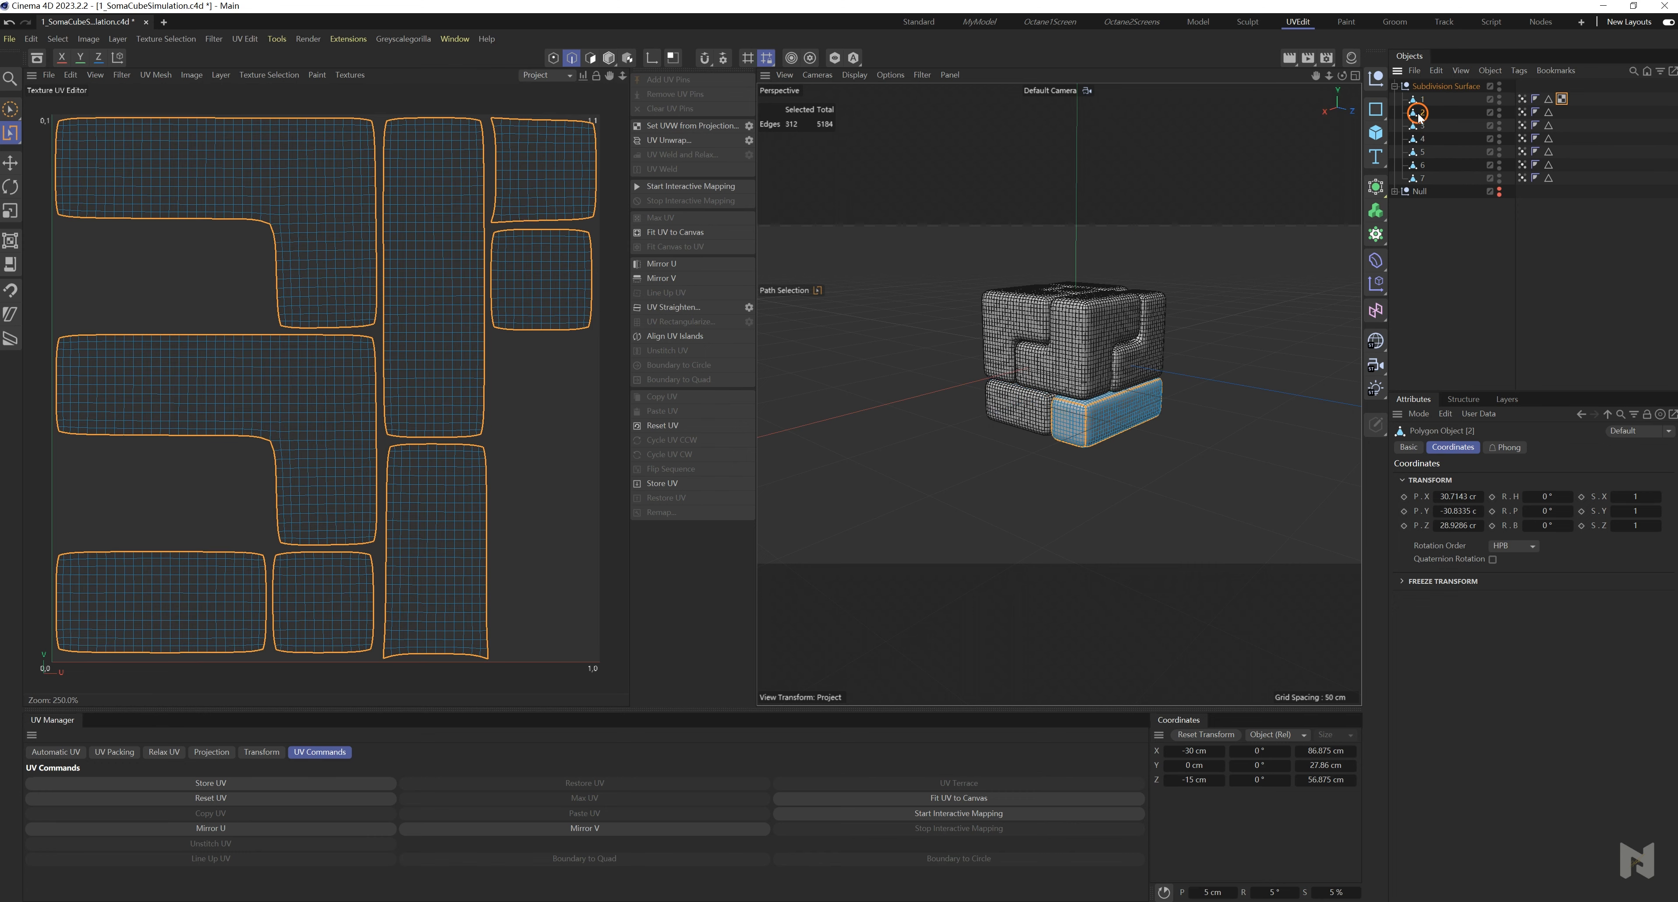
double_click(1549, 112)
click(653, 142)
click(685, 141)
click(1420, 126)
double_click(1549, 126)
click(681, 141)
click(681, 141)
- Unwrap the UVs of pieces 4 and 5 along the seams stored in their edge selections
click(1423, 140)
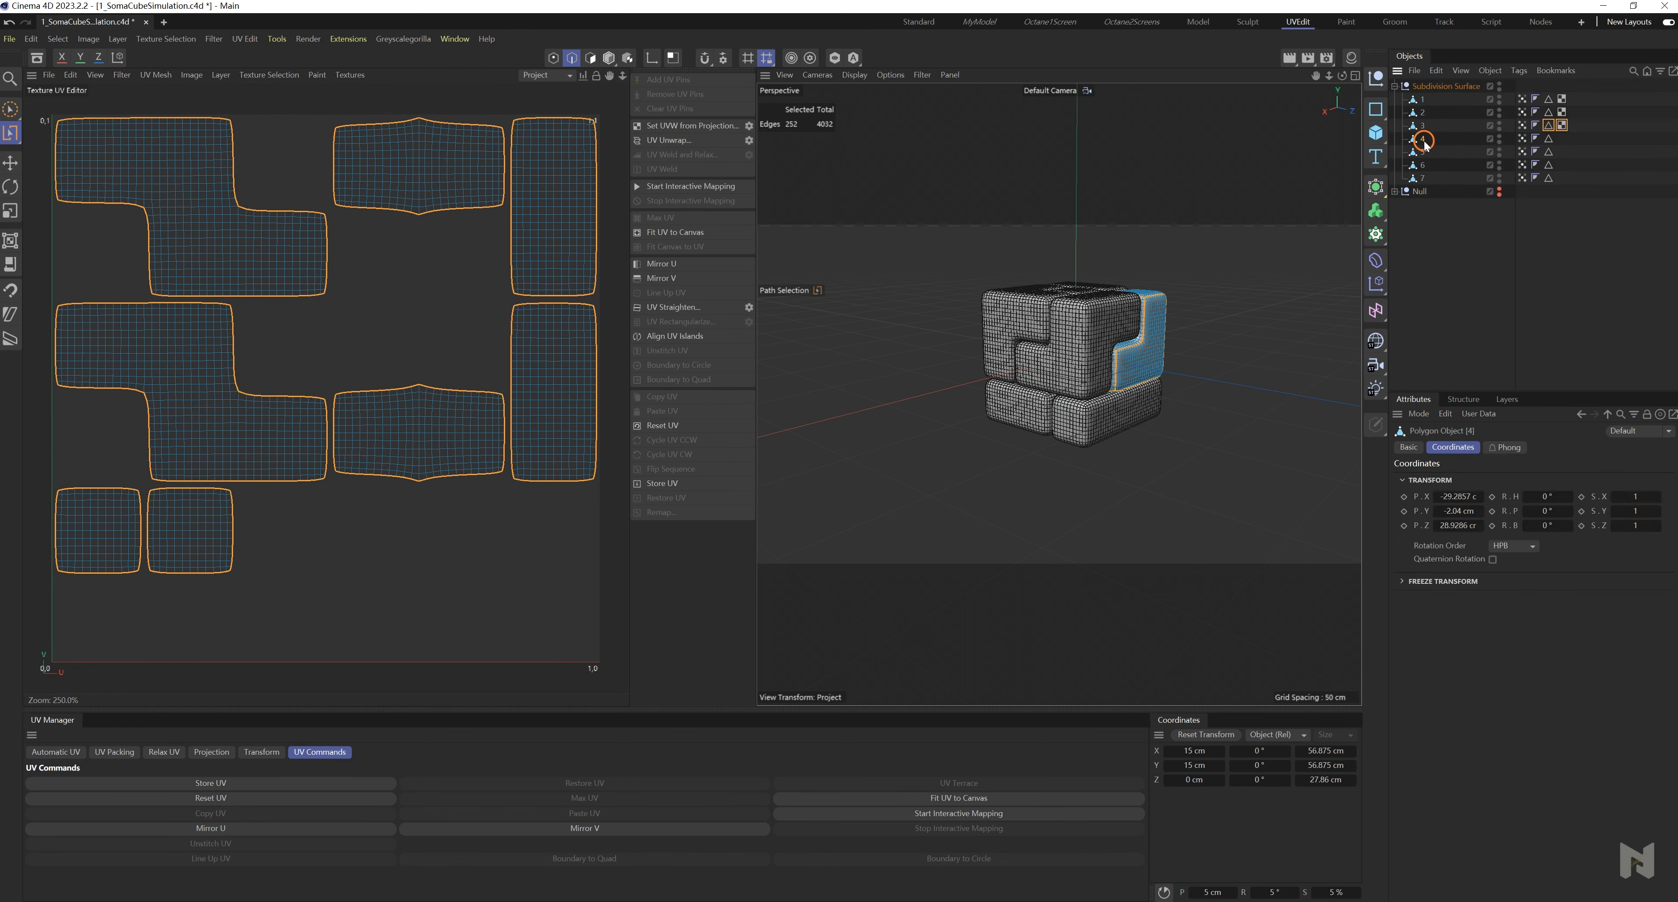
double_click(1549, 139)
click(681, 141)
click(684, 142)
click(1422, 152)
click(669, 141)
double_click(1548, 153)
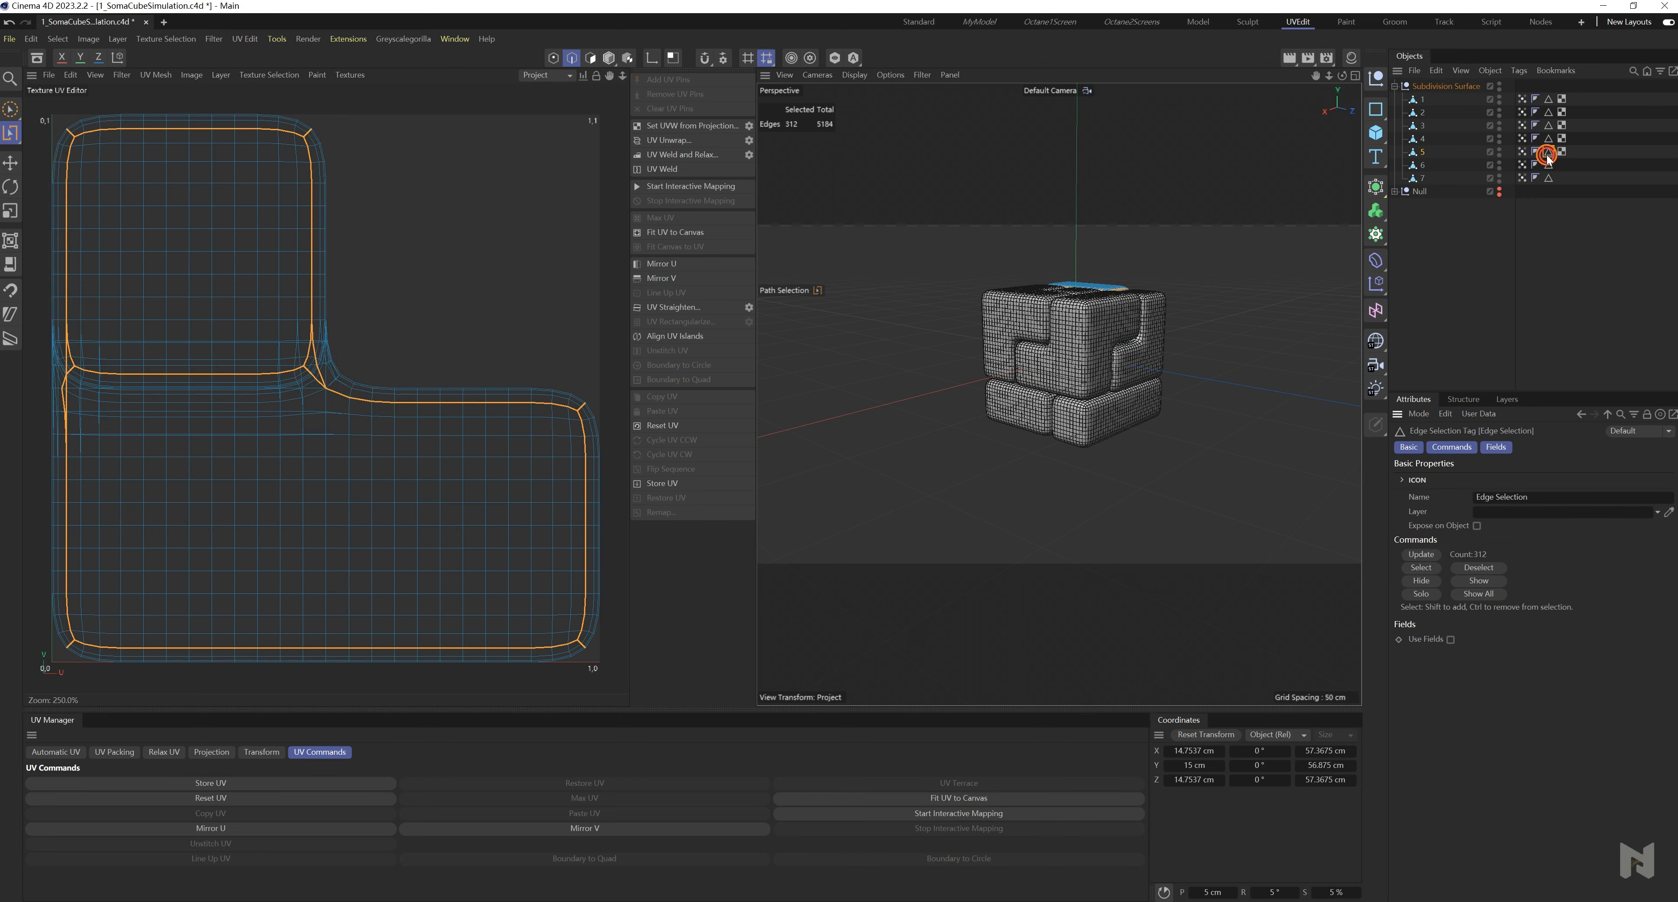
click(678, 142)
click(678, 141)
- Unwrap the UVs of pieces 6 and 7 using their stored edge selections, then clear the object selection
click(1423, 166)
double_click(1549, 166)
click(665, 142)
click(1422, 179)
double_click(1548, 178)
click(683, 142)
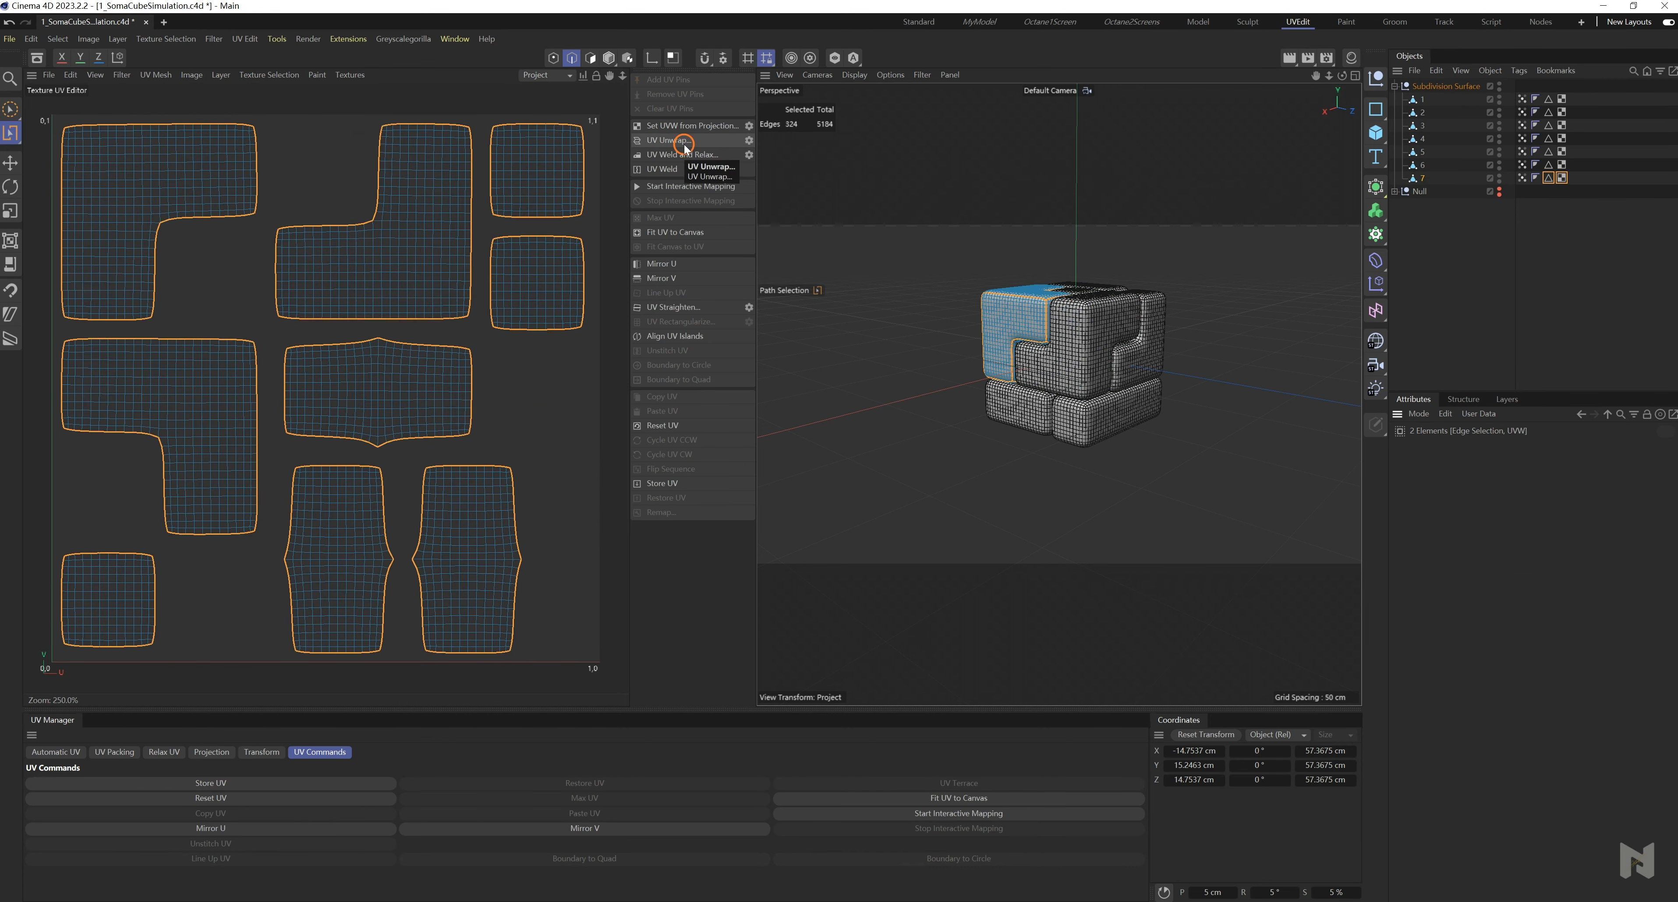
click(1488, 290)
- Return to the MyModel layout, add Cloth tags to all seven pieces and set their Target Length to 50%
click(979, 24)
click(1165, 100)
shift+click(1163, 180)
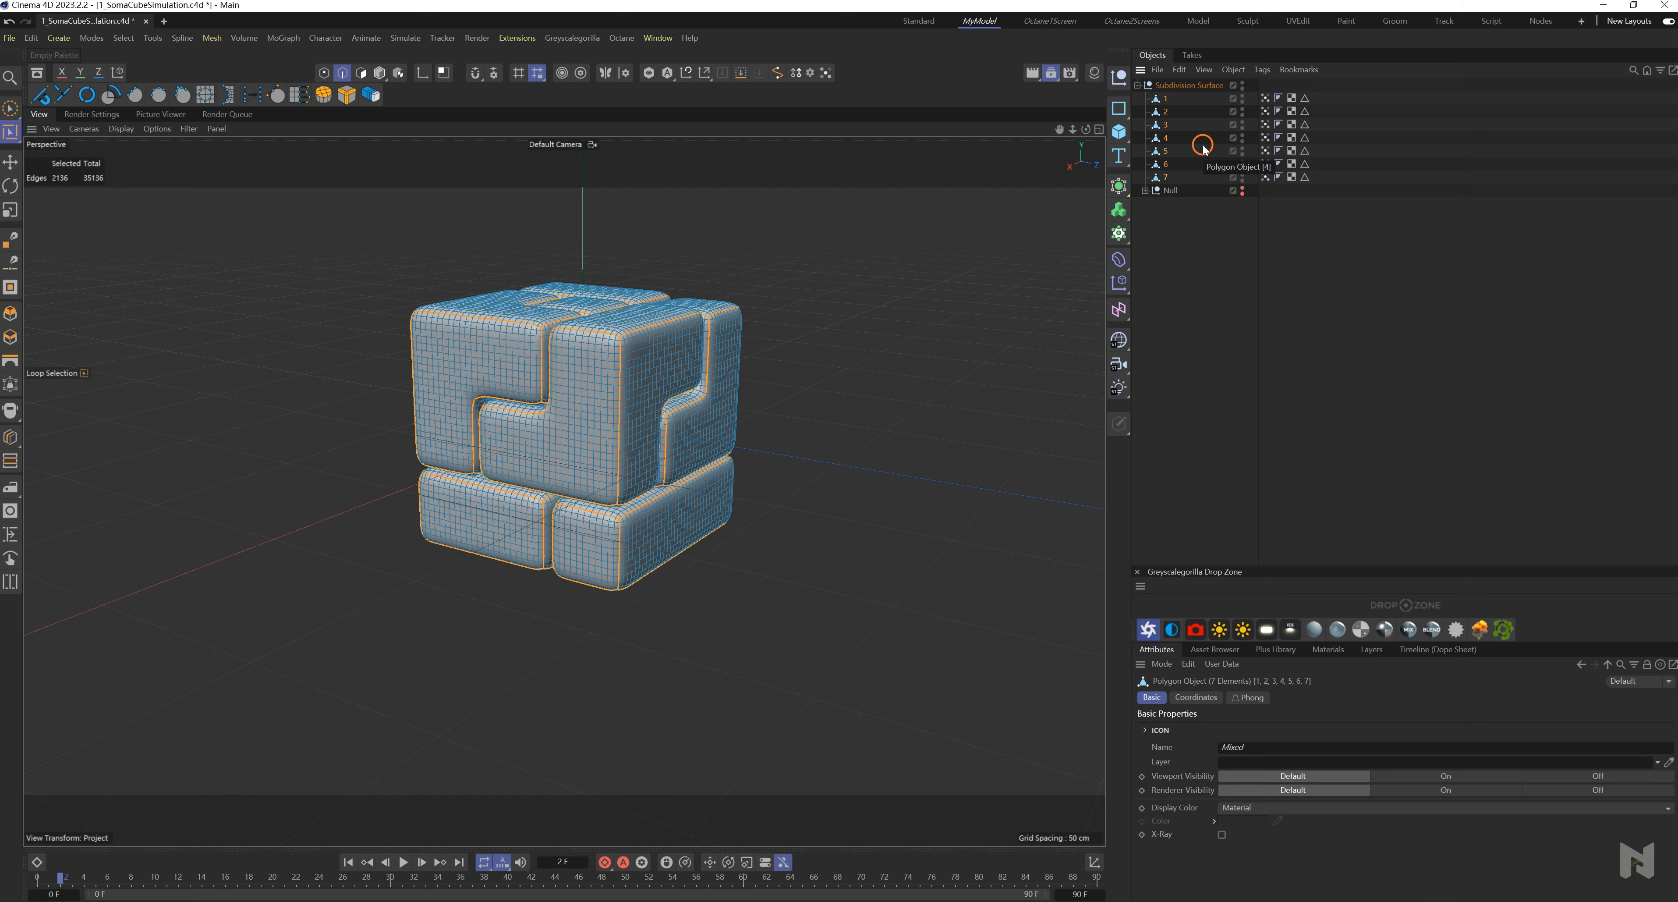
key(shift+c)
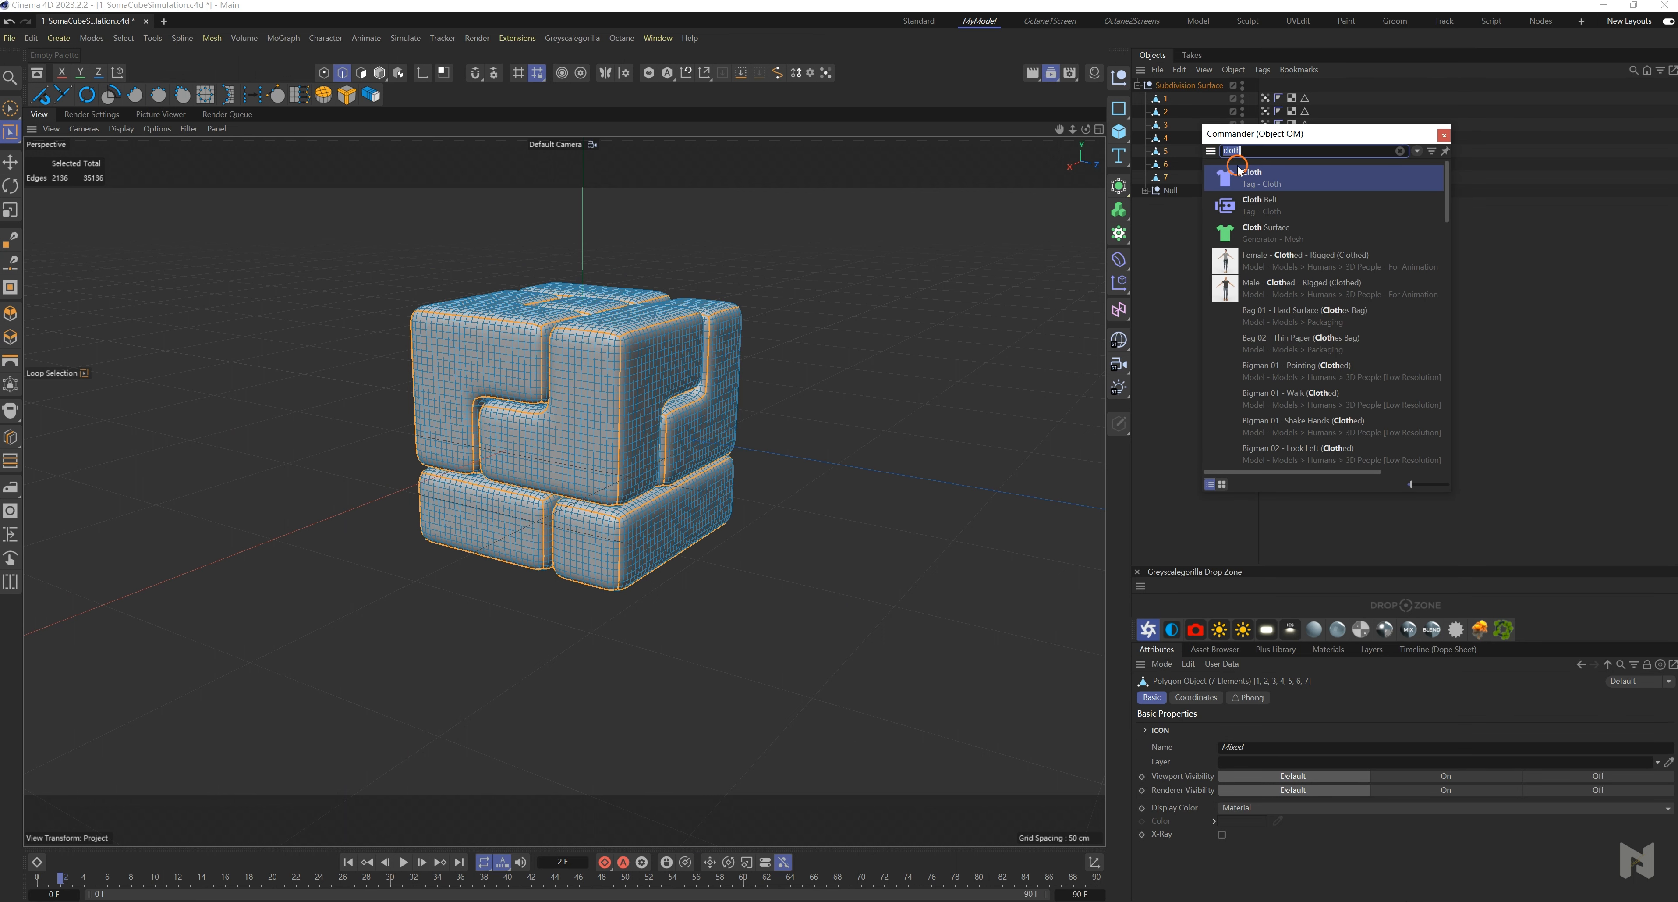
click(1241, 174)
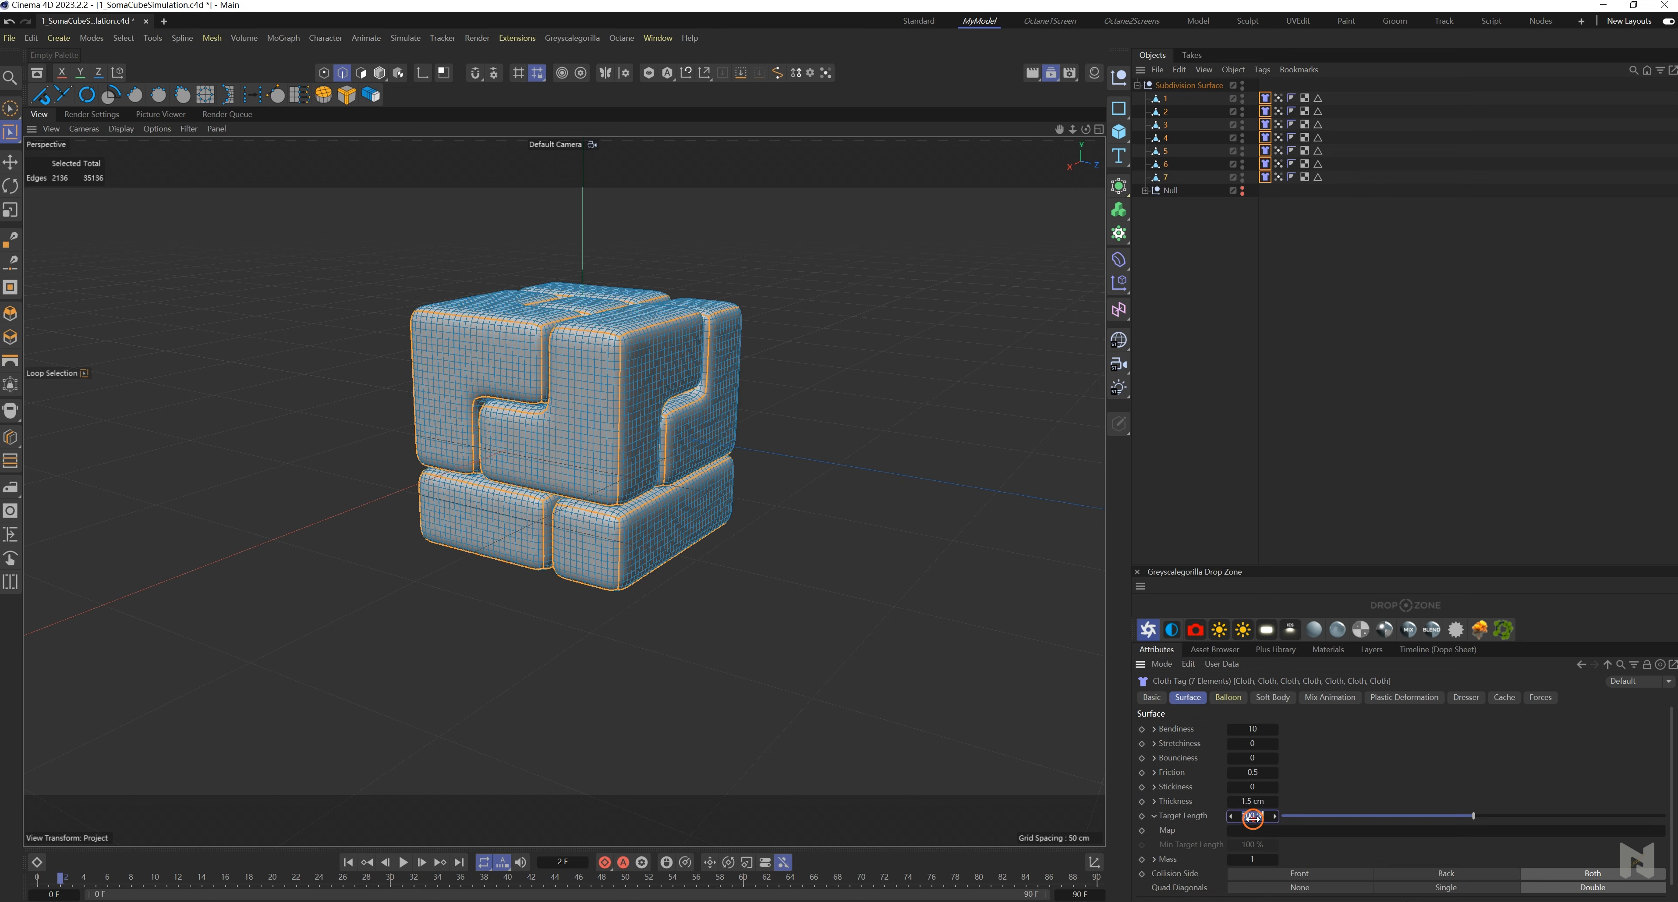
key(Return)
- Rename the vertex map of each piece after its piece number
click(1278, 98)
click(1278, 111)
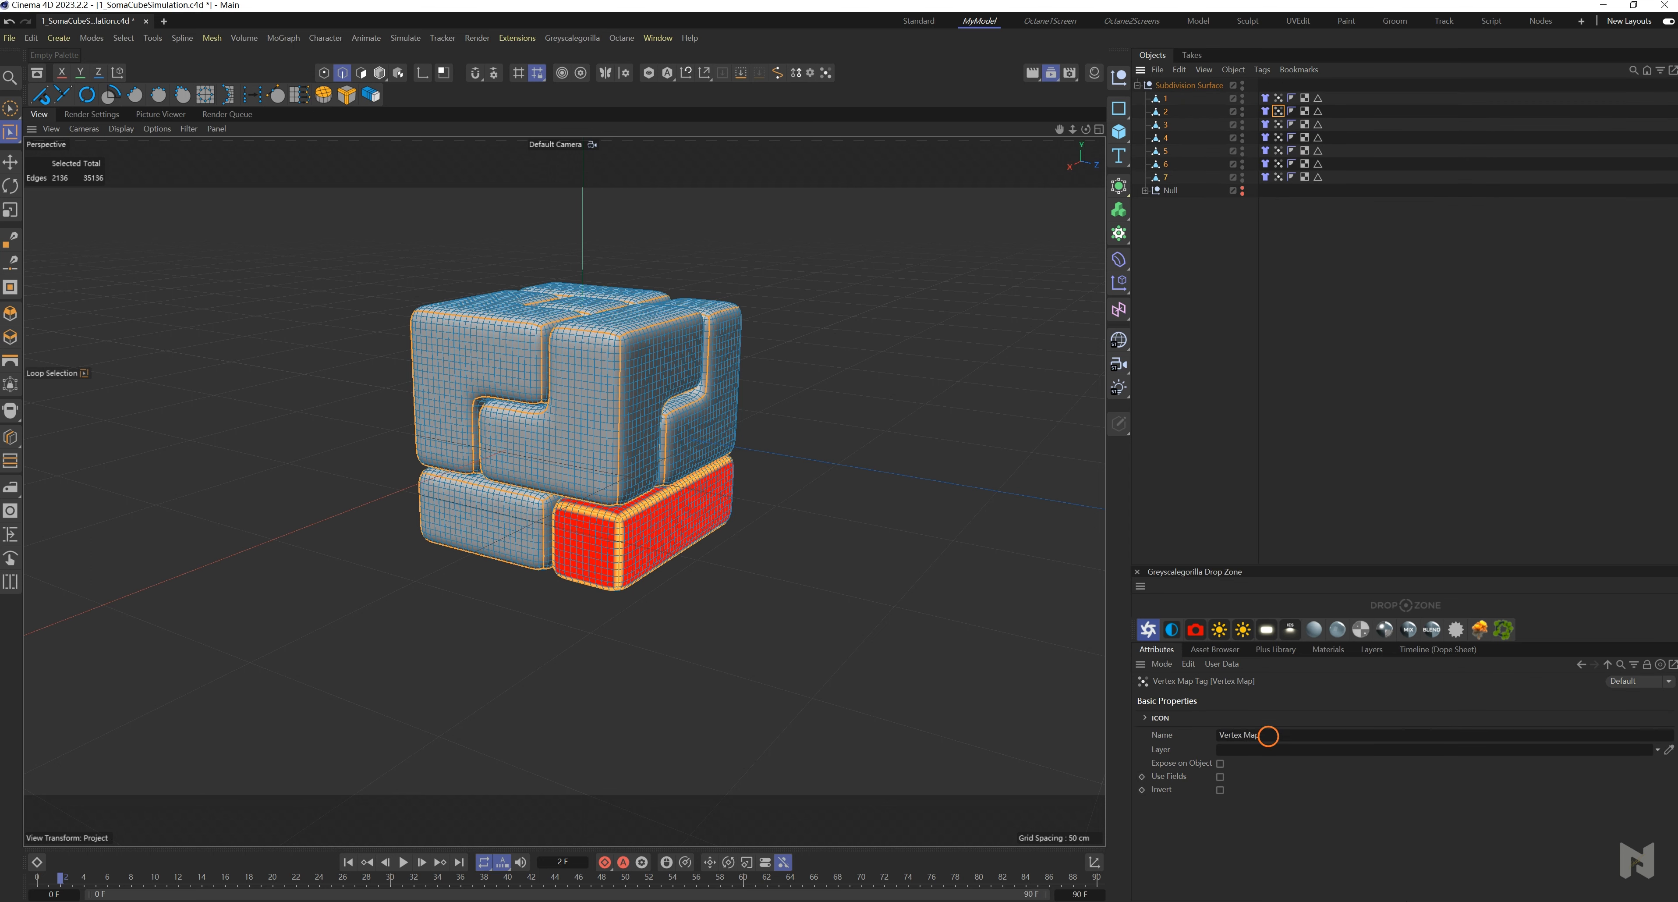
drag(1272, 735, 1163, 736)
key(BackSpace)
click(1278, 137)
key(BackSpace)
mouse_move(1273, 735)
mouse_down()
mouse_move(1163, 739)
mouse_move(1222, 735)
mouse_move(1192, 737)
mouse_up()
click(1278, 151)
click(1278, 164)
click(1278, 177)
key(BackSpace)
- Assign each piece's numbered vertex map as the Target Length map of its own Cloth tag
click(1266, 97)
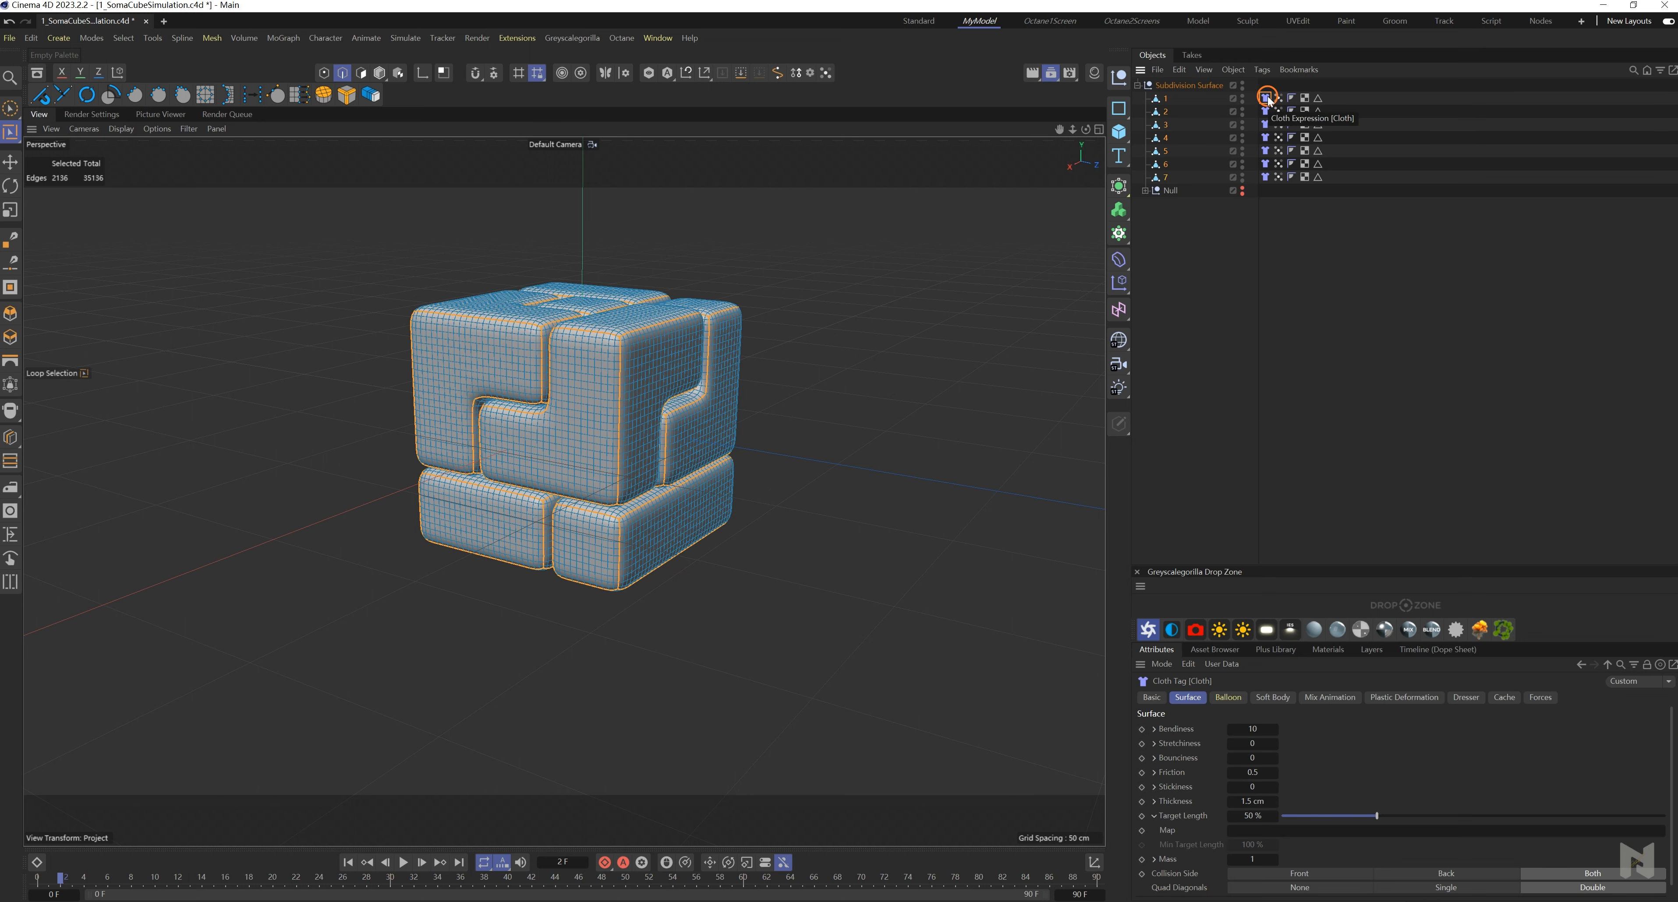
drag(1278, 98, 1288, 836)
click(1266, 114)
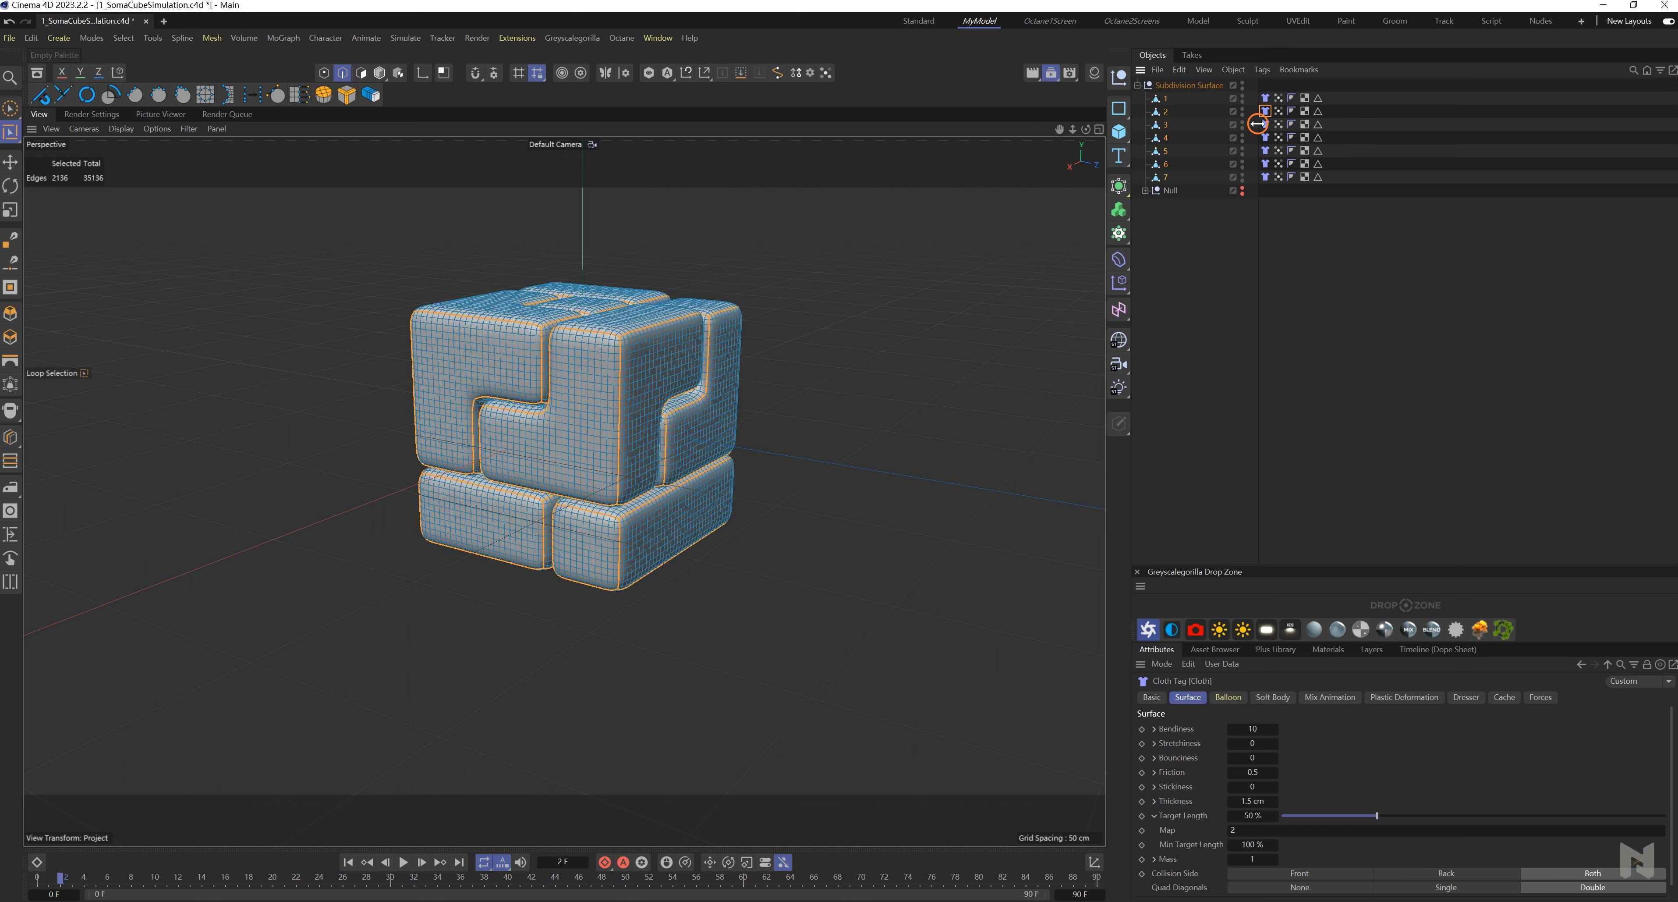
drag(1262, 767, 1247, 837)
click(1266, 138)
click(1266, 151)
drag(1306, 695, 1293, 831)
click(1265, 177)
drag(1263, 773, 1270, 834)
- Enable Balloon on all seven Cloth tags with an Overpressure of 0.5
click(1266, 99)
shift+click(1265, 177)
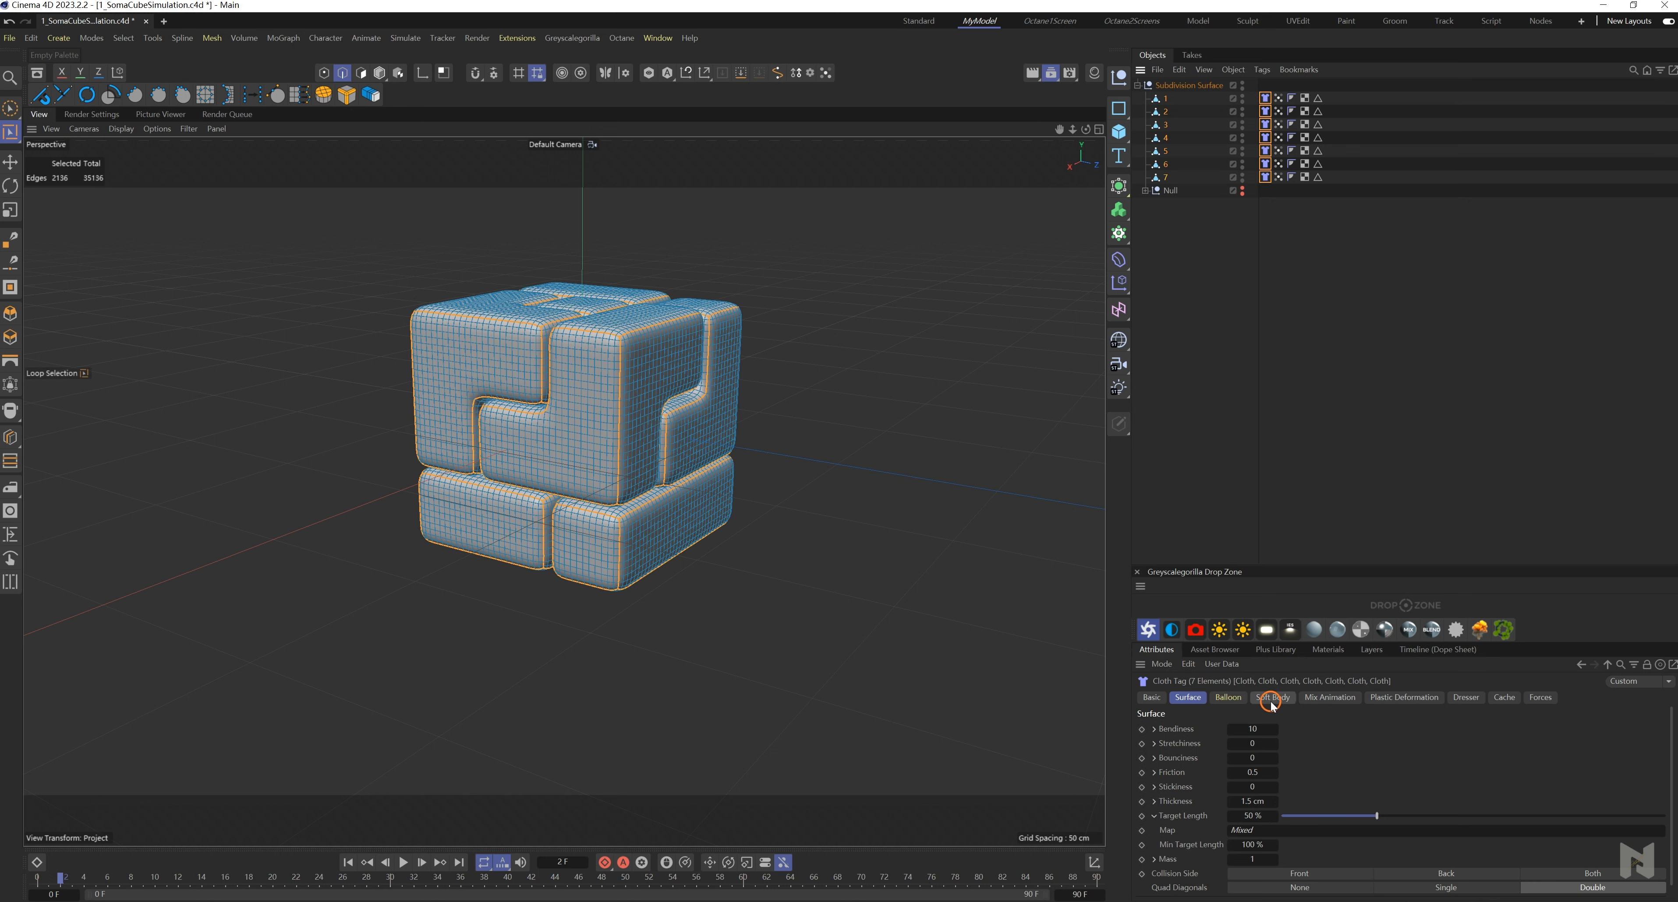
click(1228, 696)
click(1217, 727)
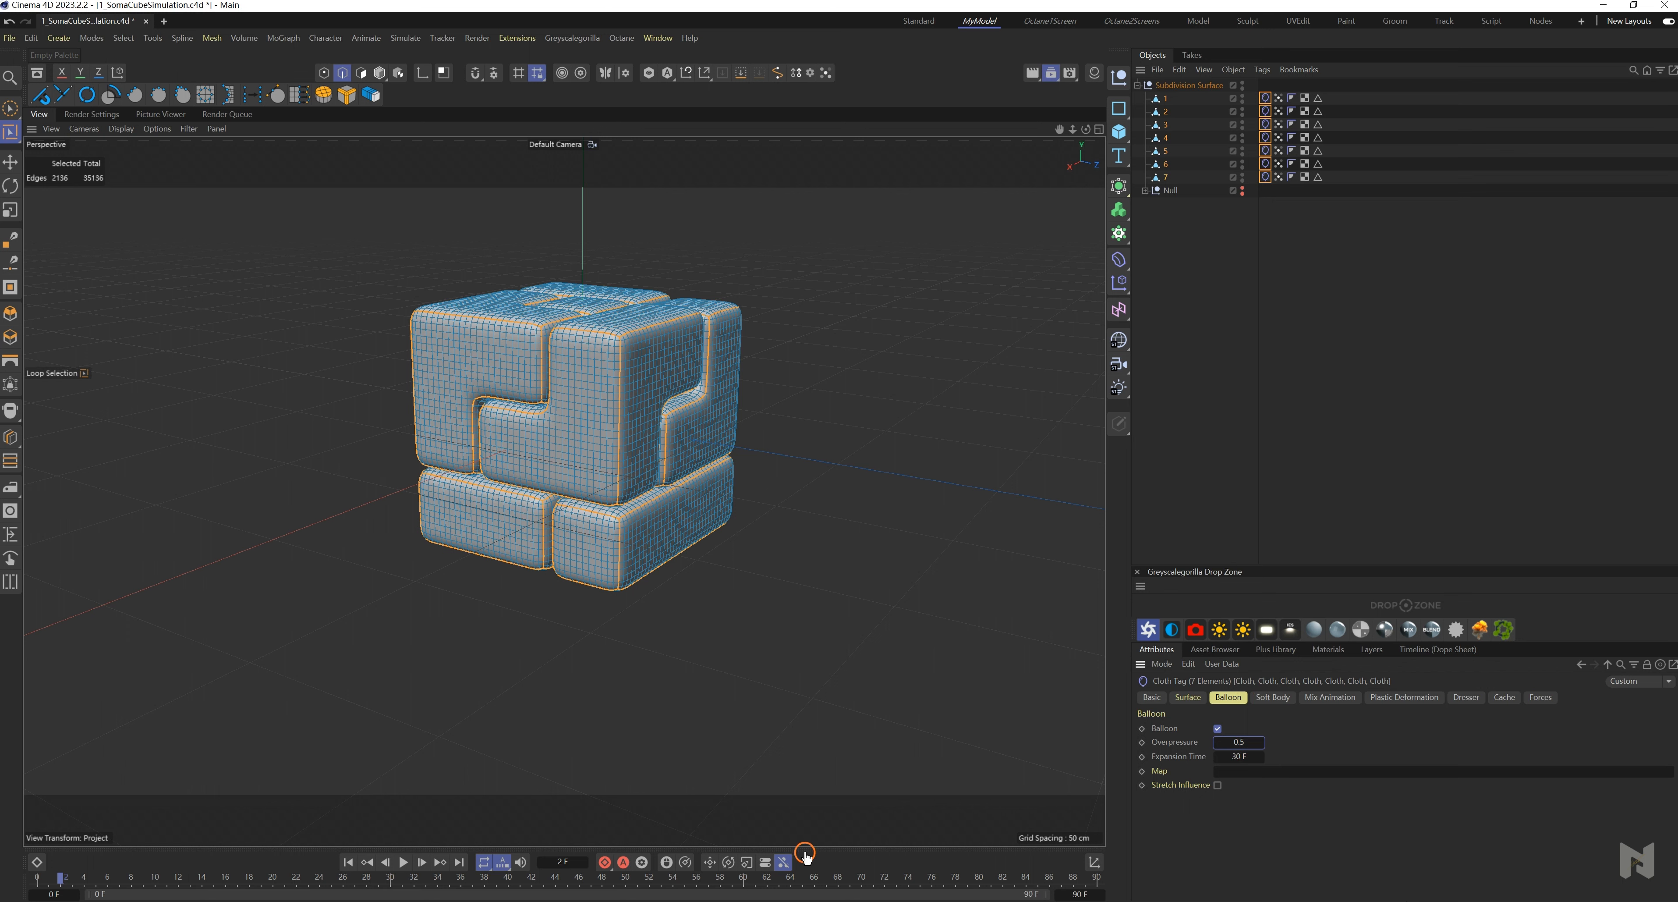
- Play the cloth simulation from the start to check the inflation, then rewind to frame 0
click(345, 863)
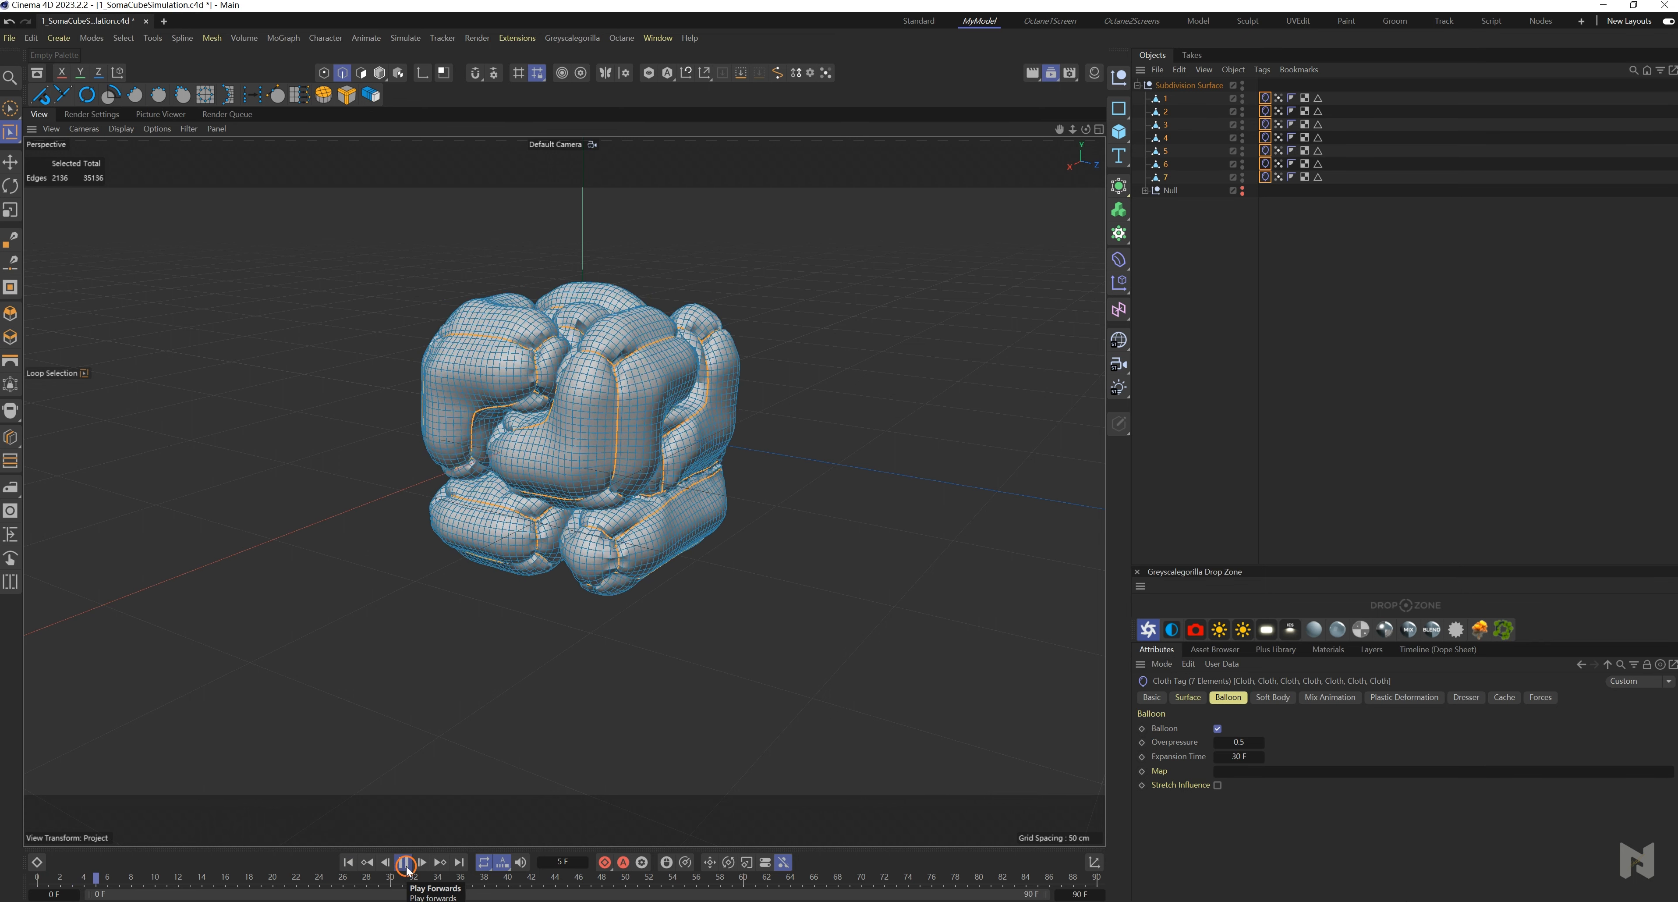
click(407, 865)
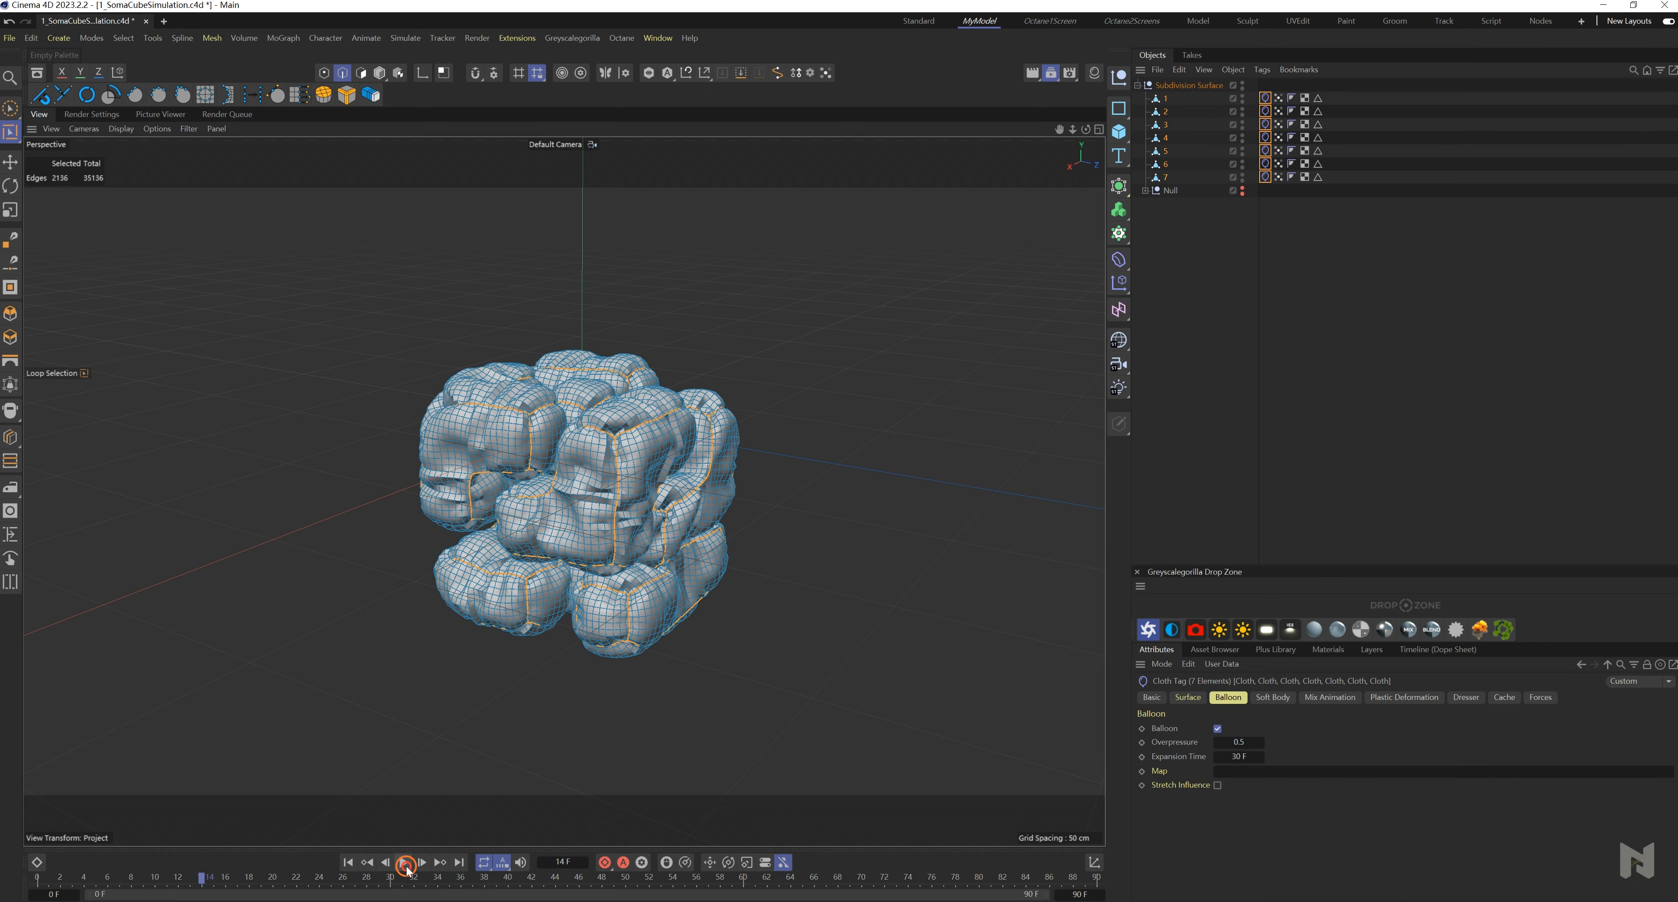
click(349, 862)
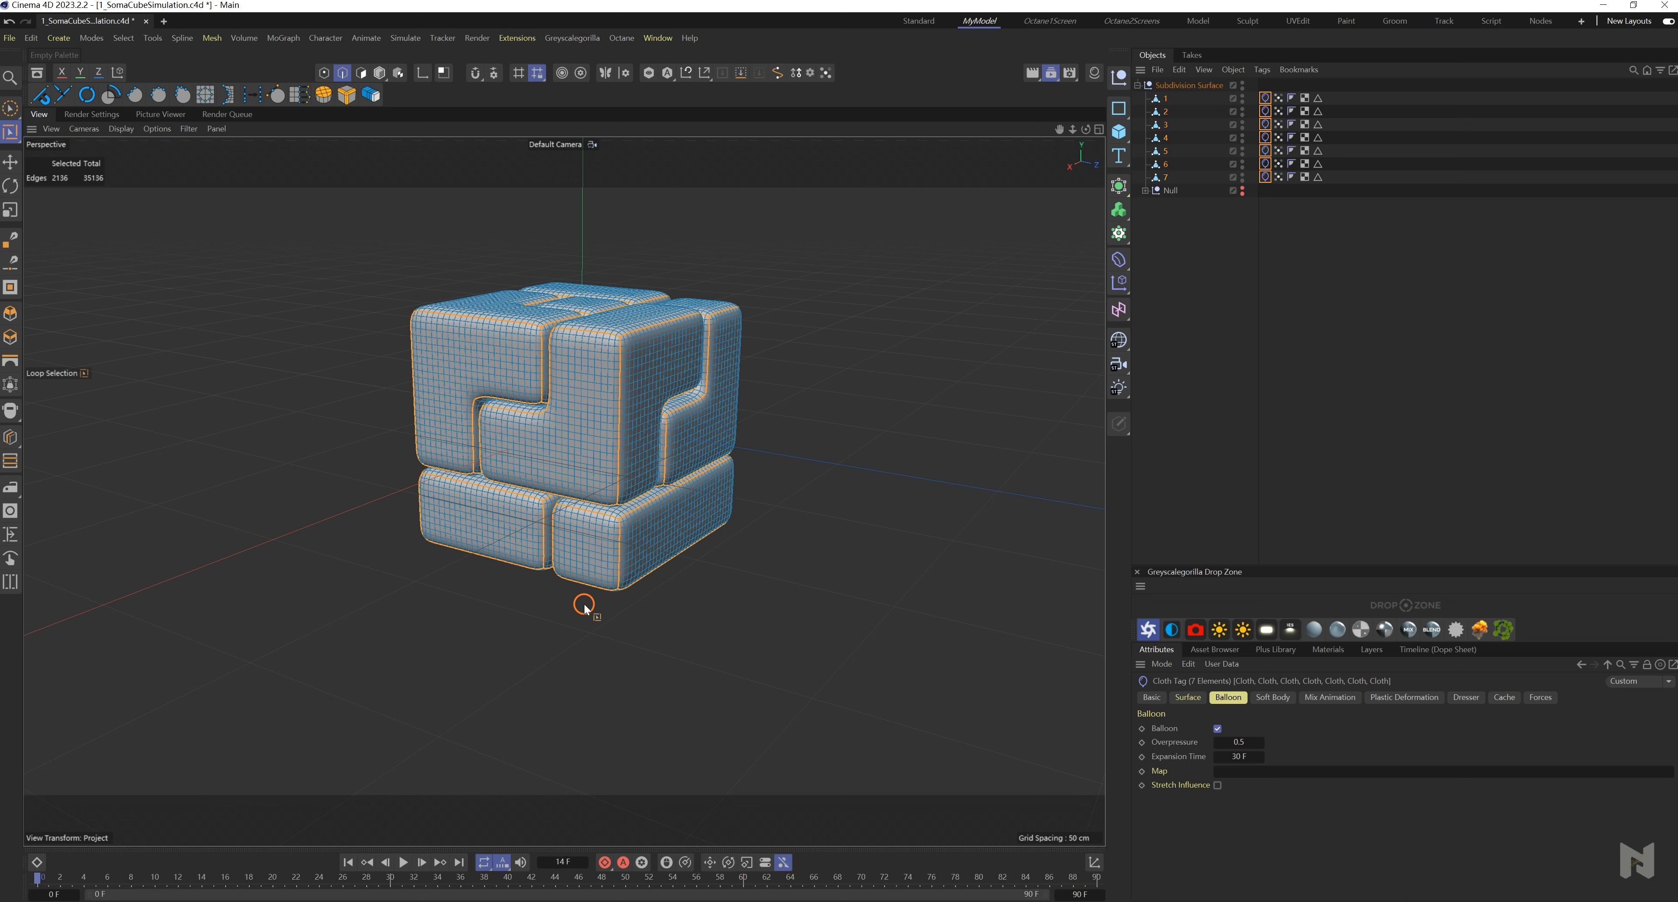
- Set the scene's Gravity to 0 cm in the project's simulation settings
key(ctrl+d)
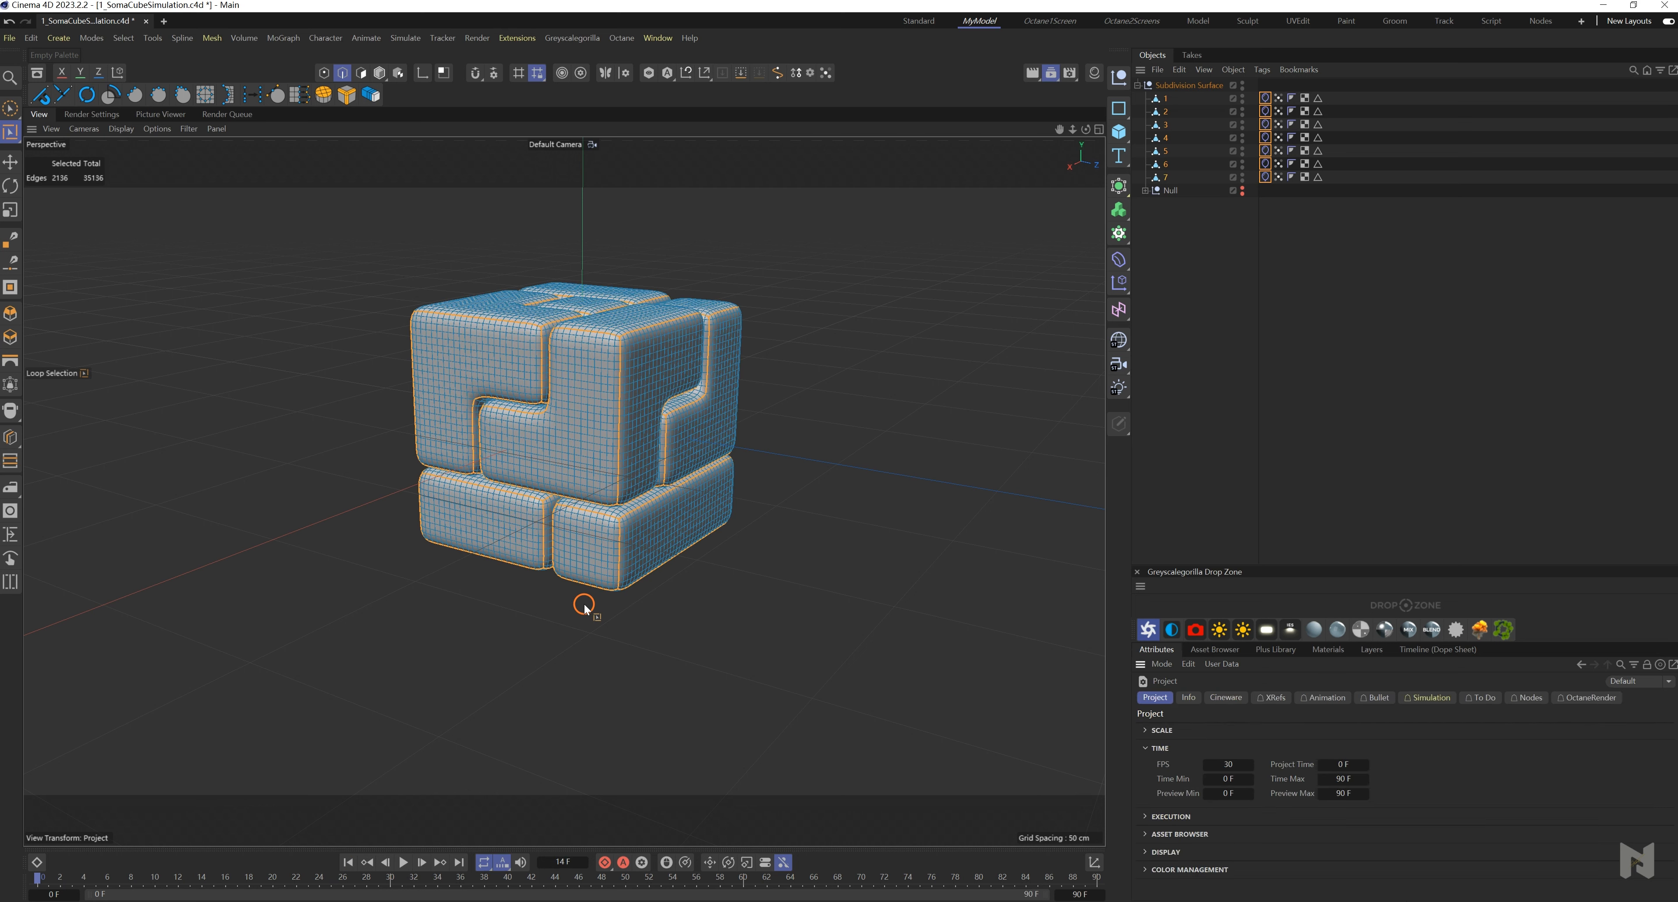
click(1427, 697)
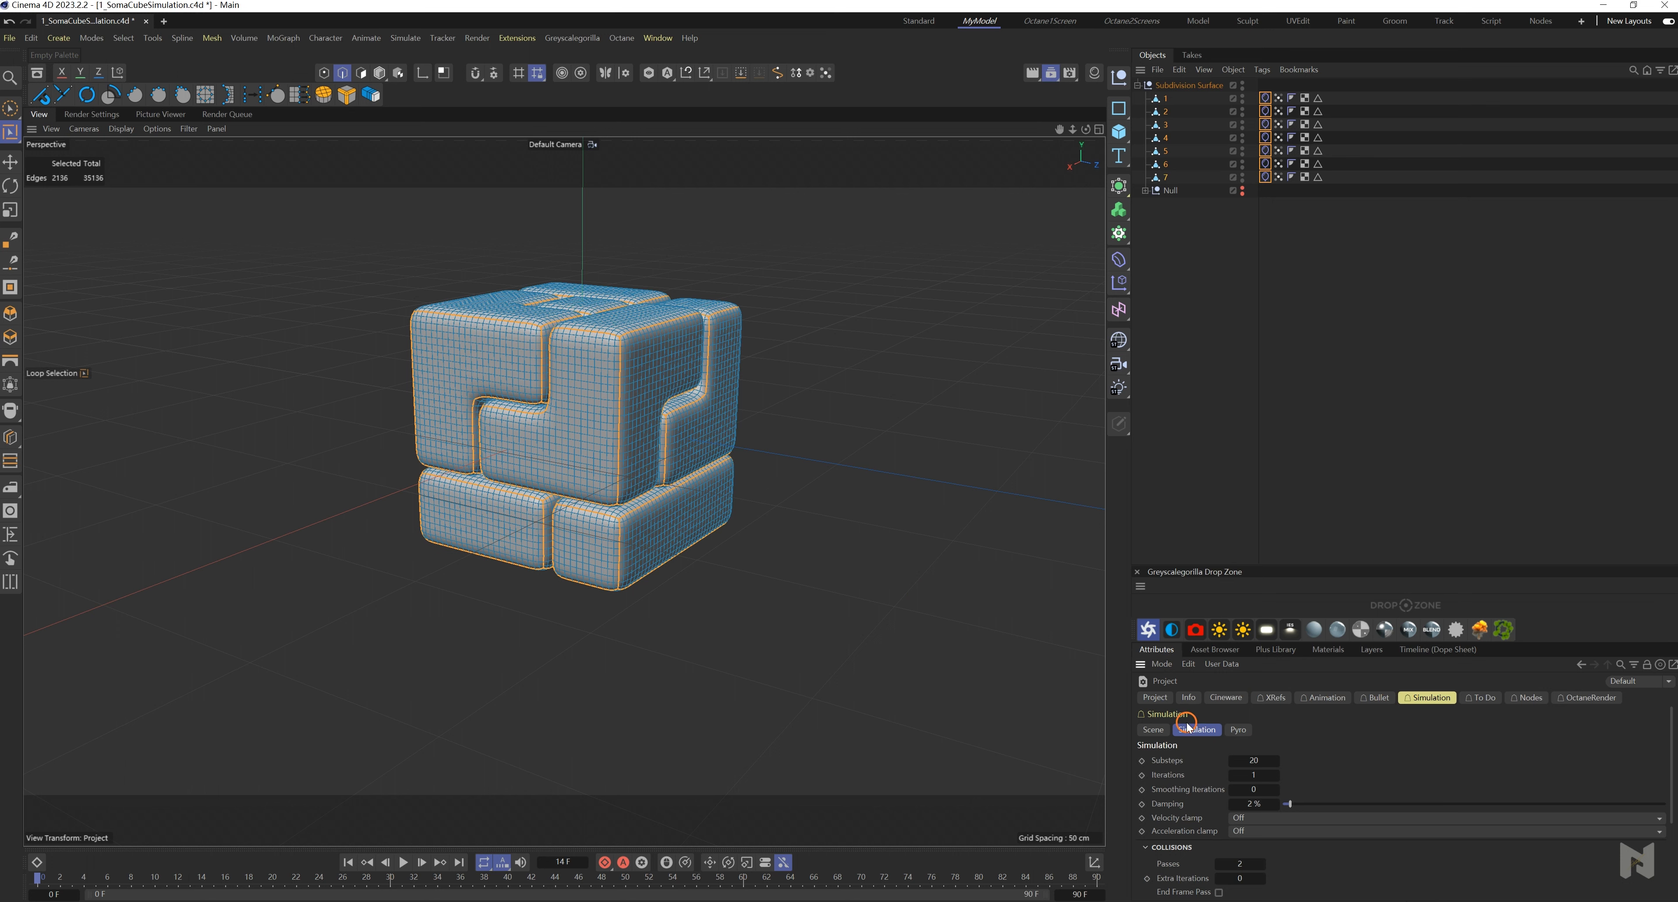
click(1155, 729)
click(1269, 775)
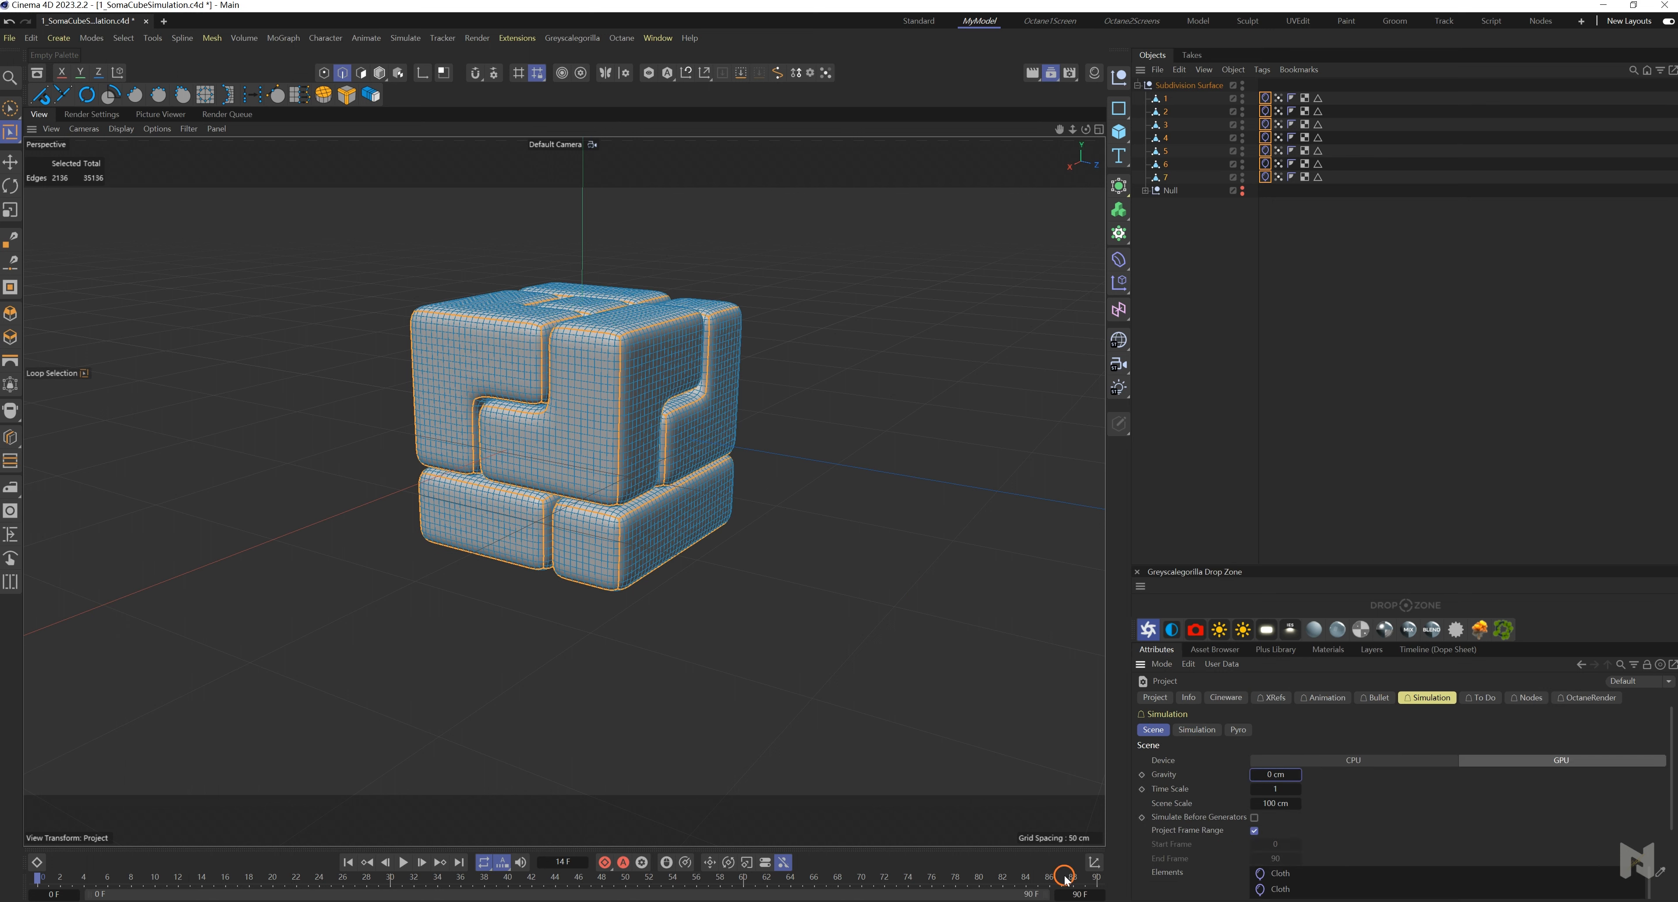
- Play the simulation without gravity and return to the first frame
click(404, 862)
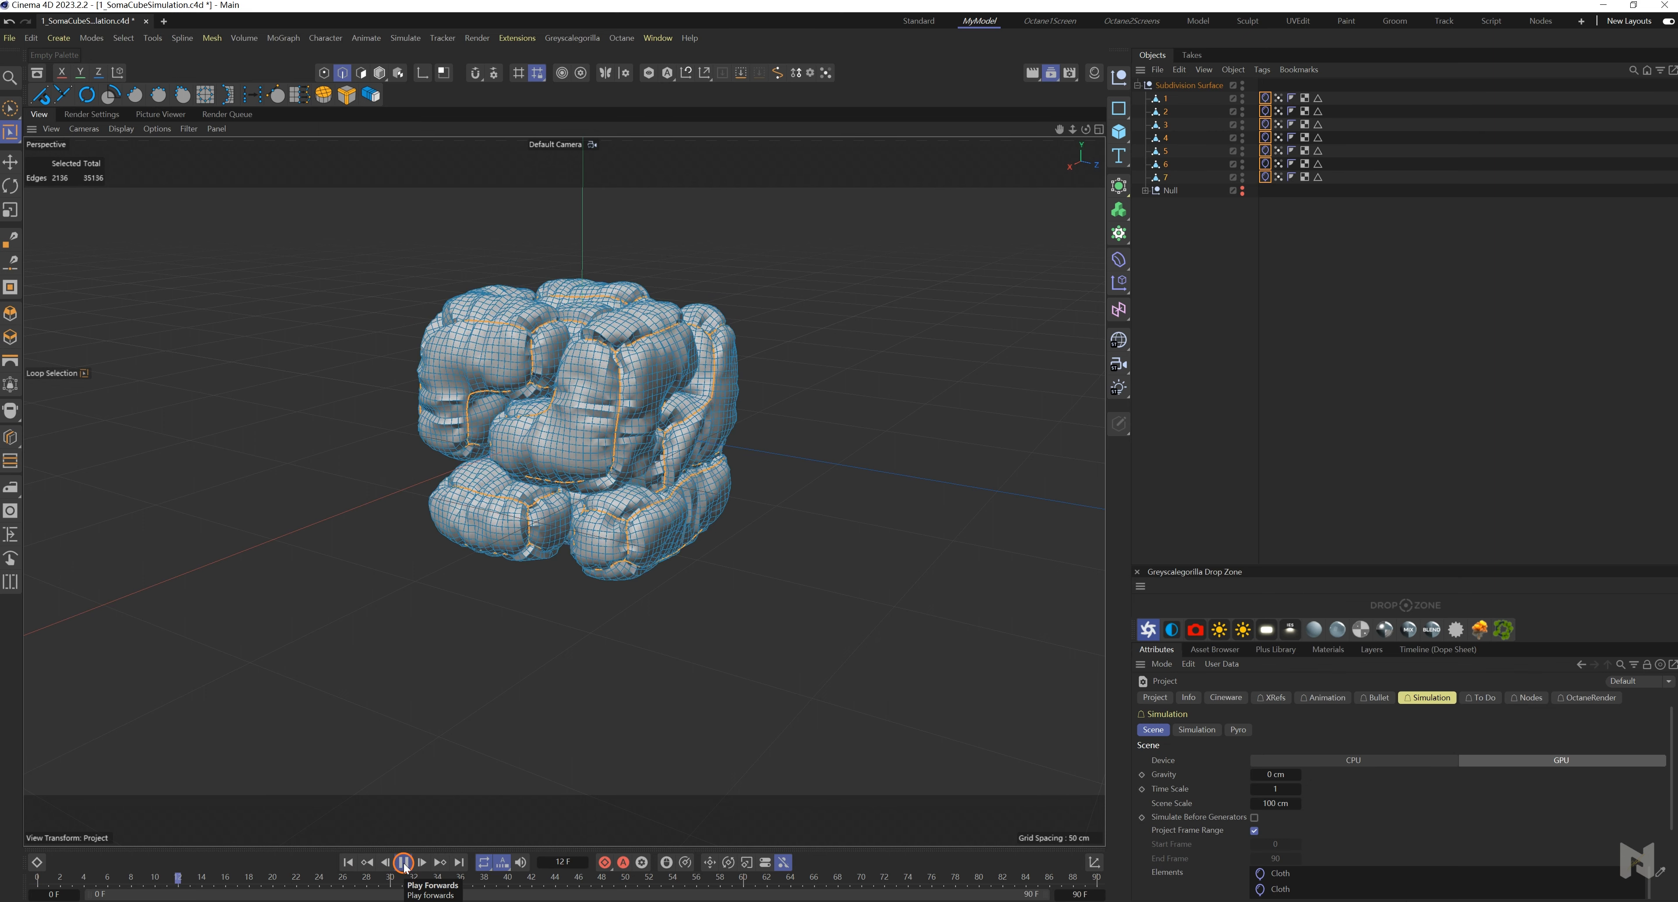
click(404, 862)
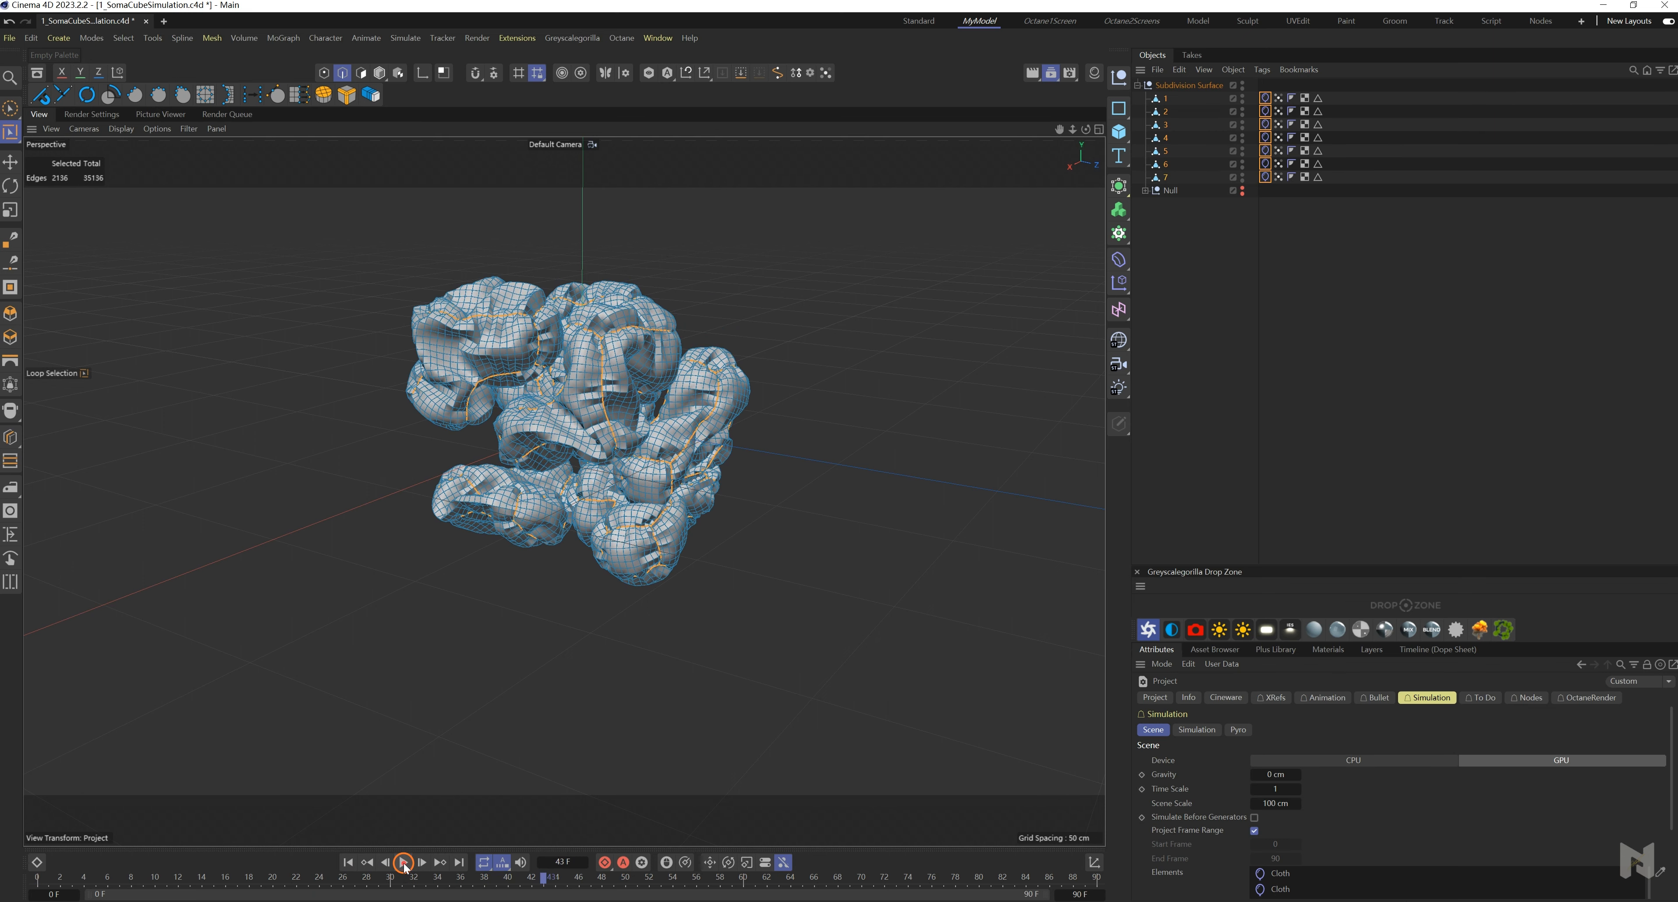
click(350, 862)
- Advance the simulation to frame 2, examine the inflated pieces with nothing selected, and return to frame 0
click(424, 863)
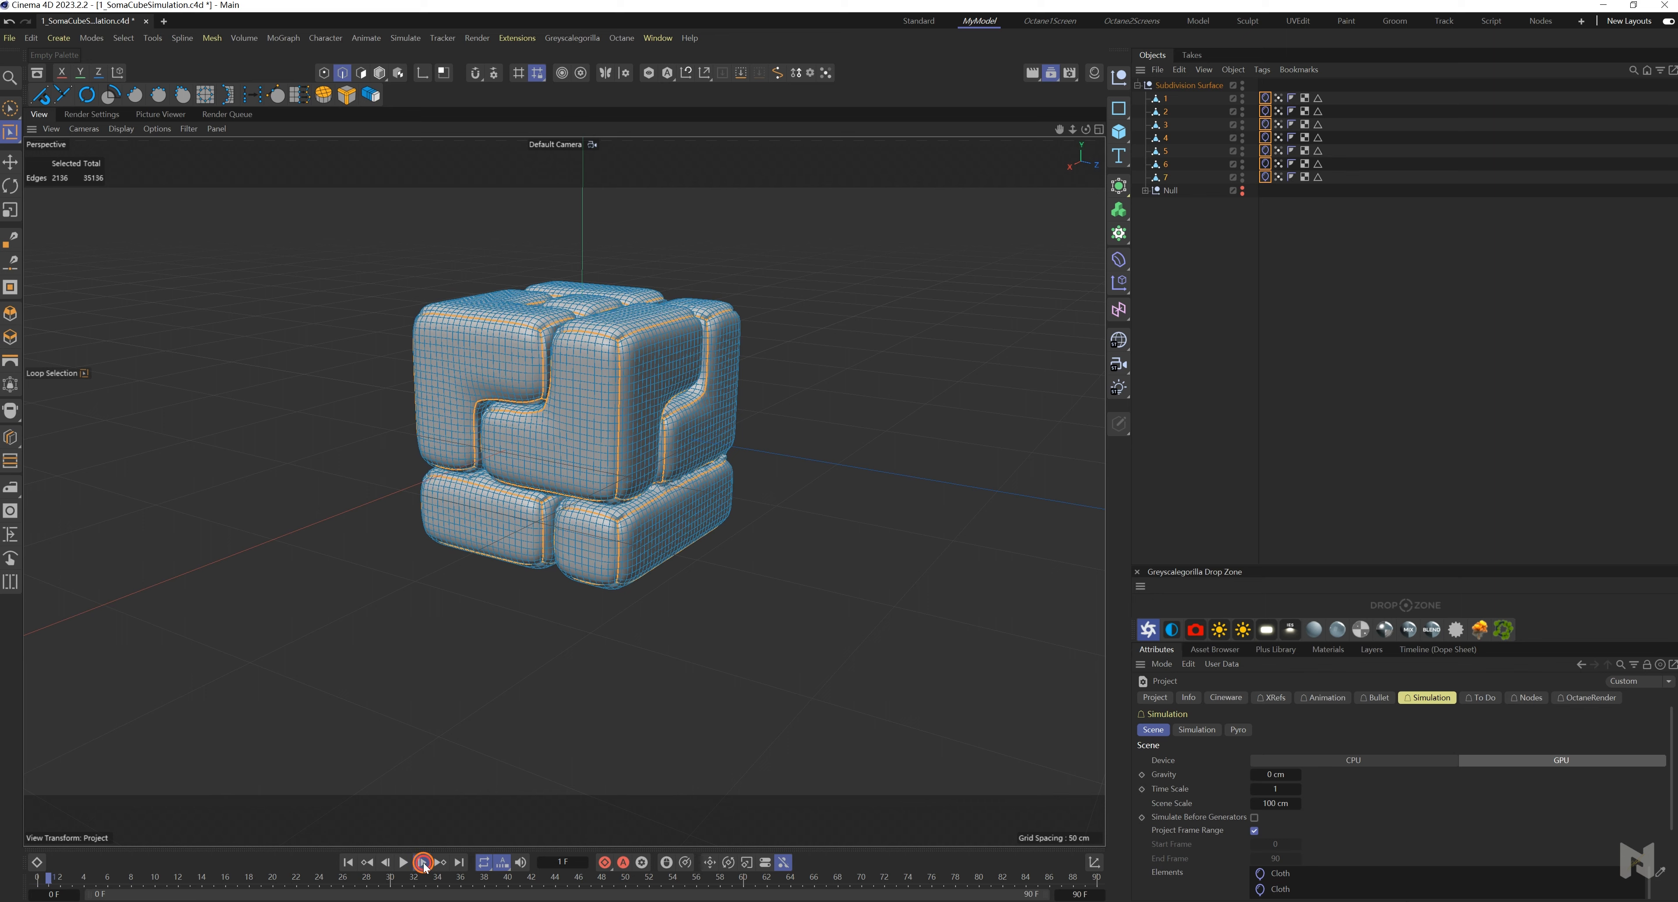
click(424, 863)
alt+drag(702, 544, 651, 424)
click(1159, 464)
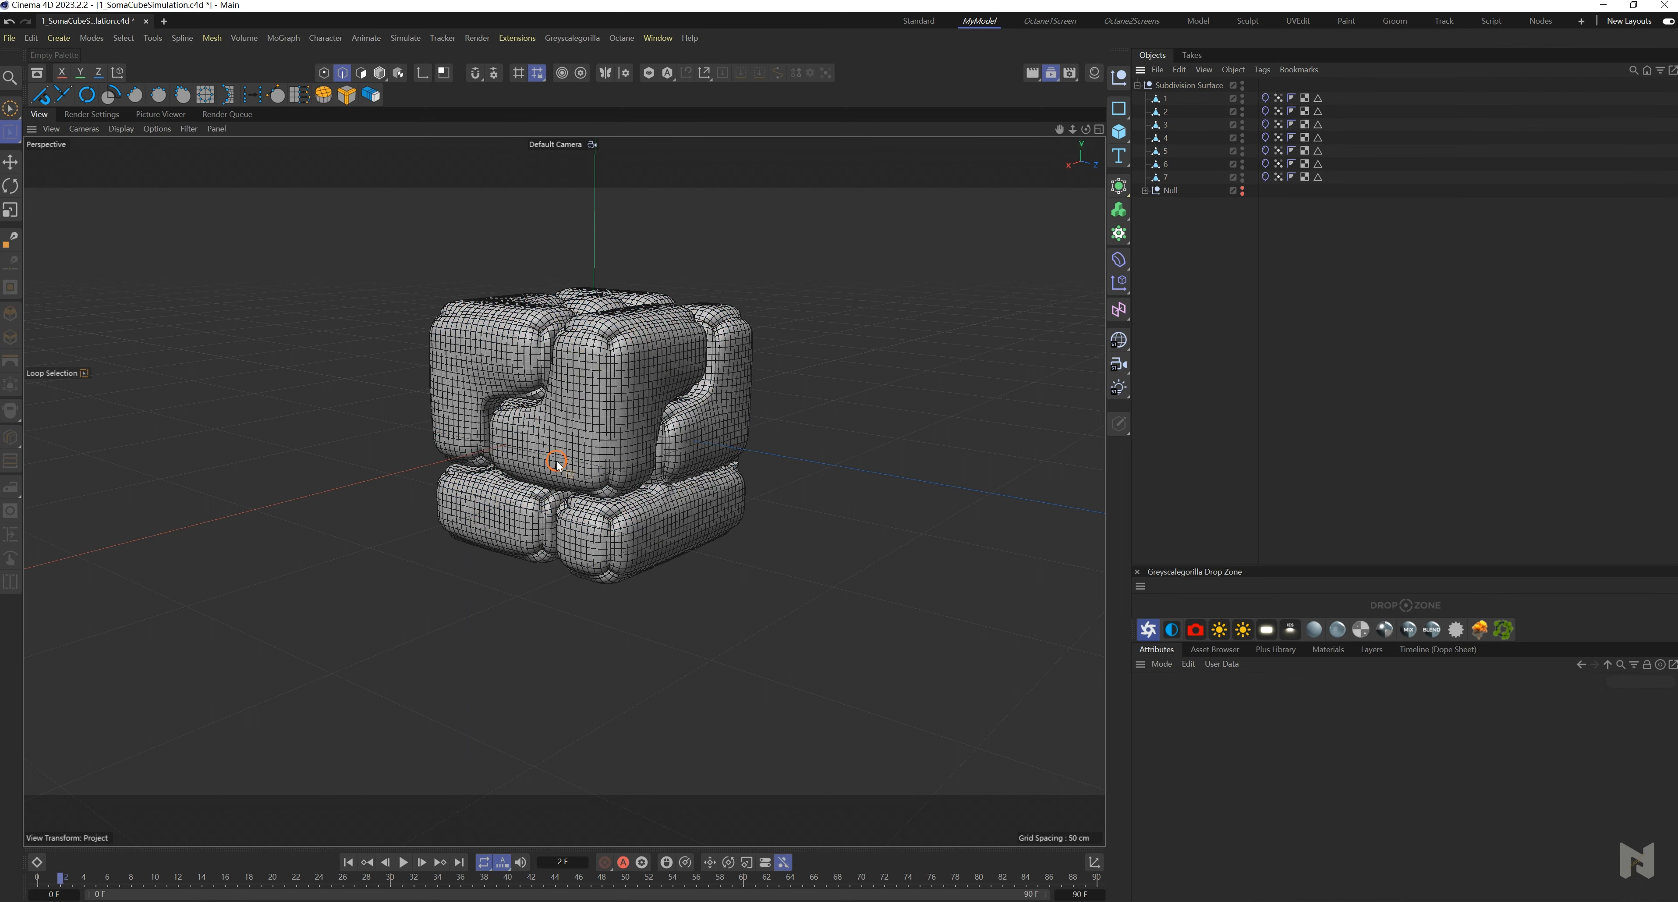
alt+drag(567, 497, 652, 513)
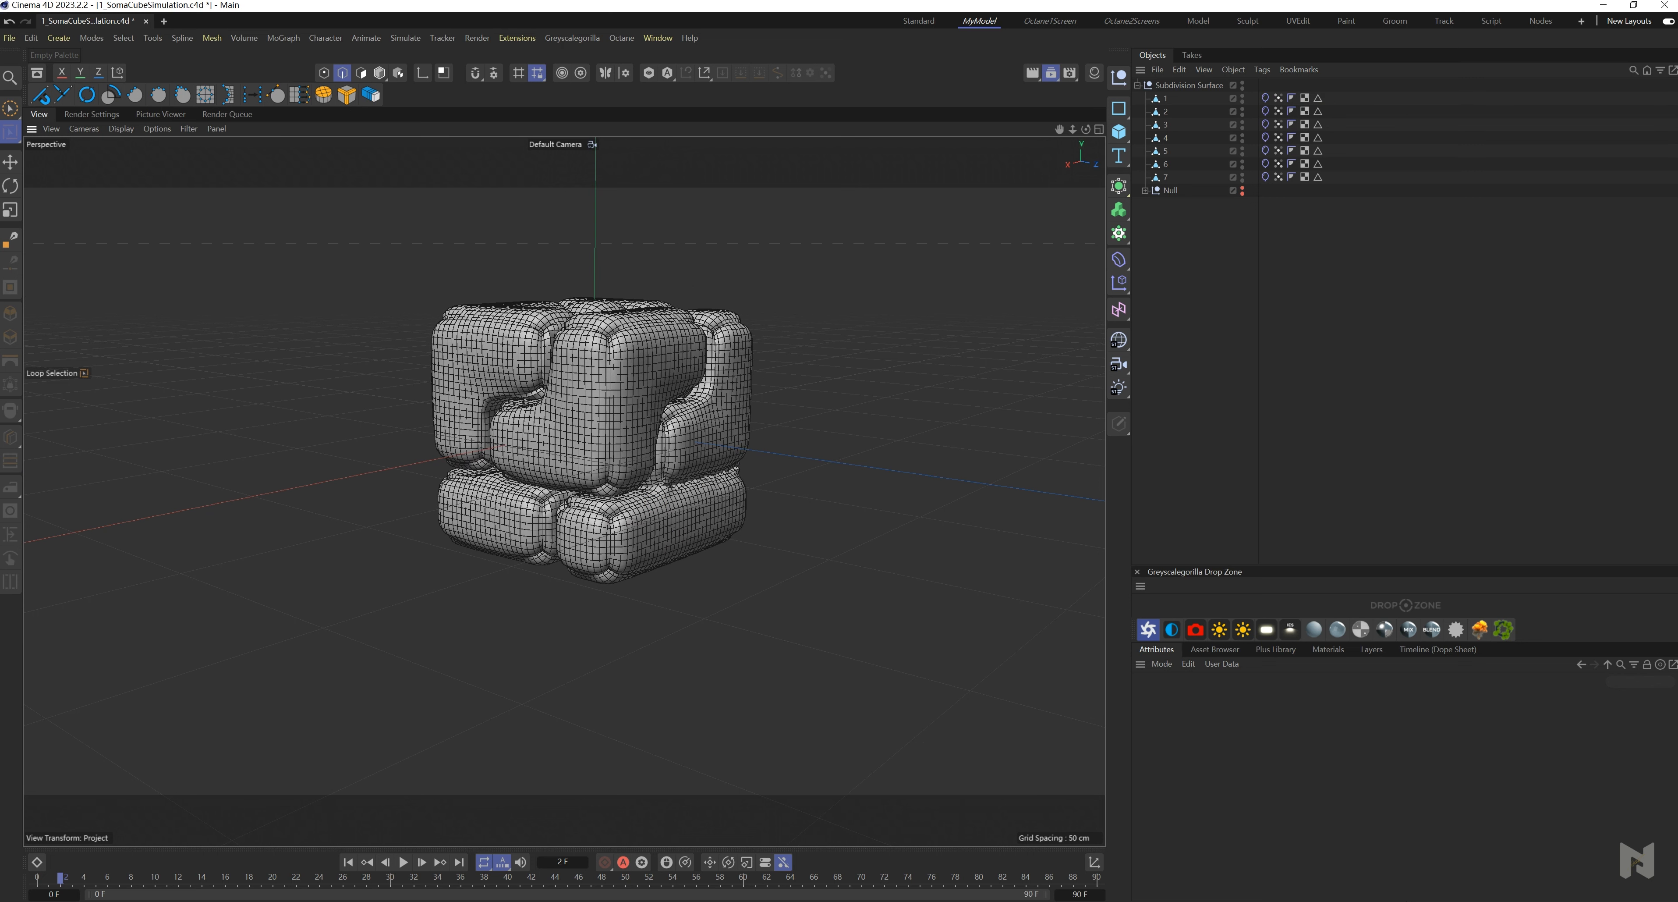
click(347, 862)
click(627, 689)
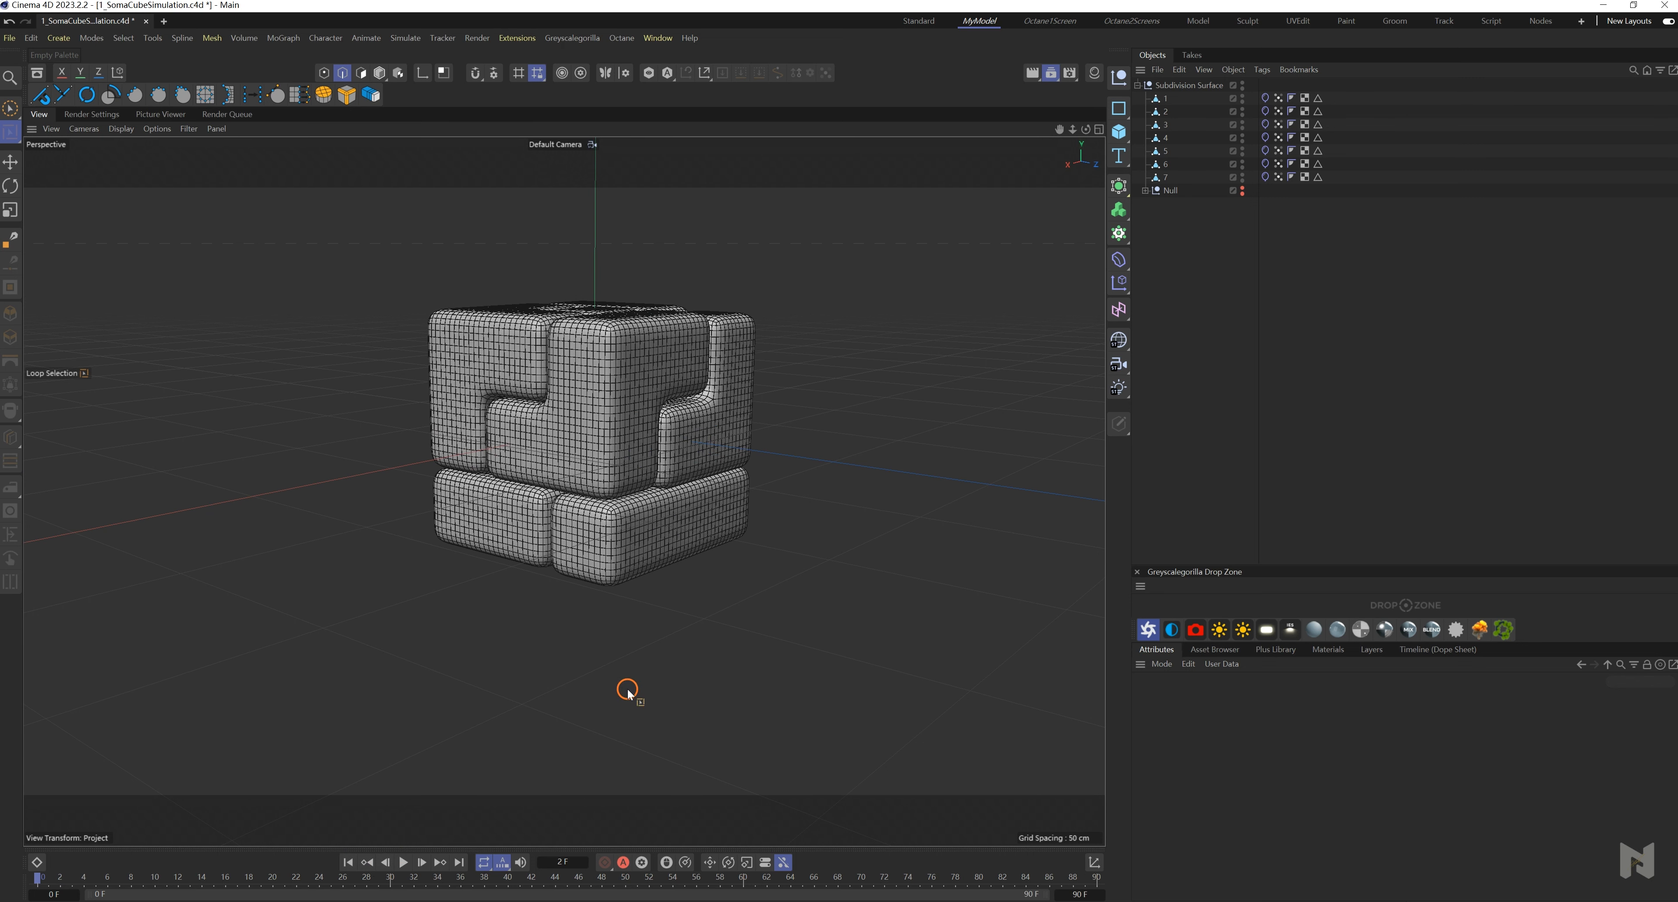
- Freeze all transform coordinates of the seven pieces, then select piece 1 to check its coordinates
click(1156, 98)
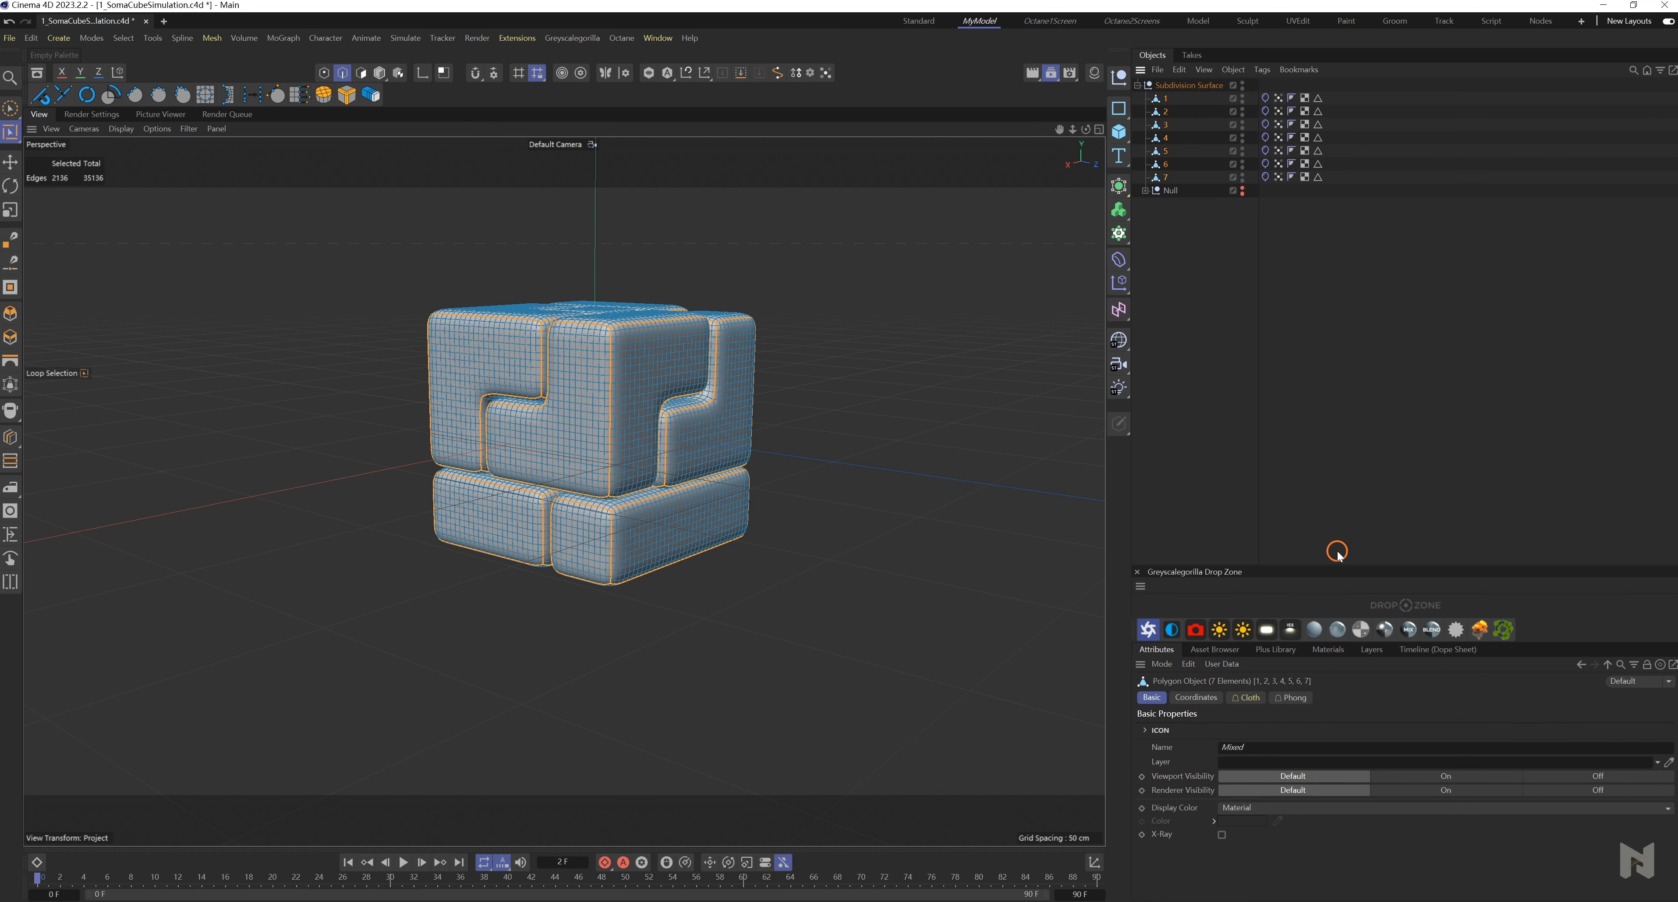
click(1199, 698)
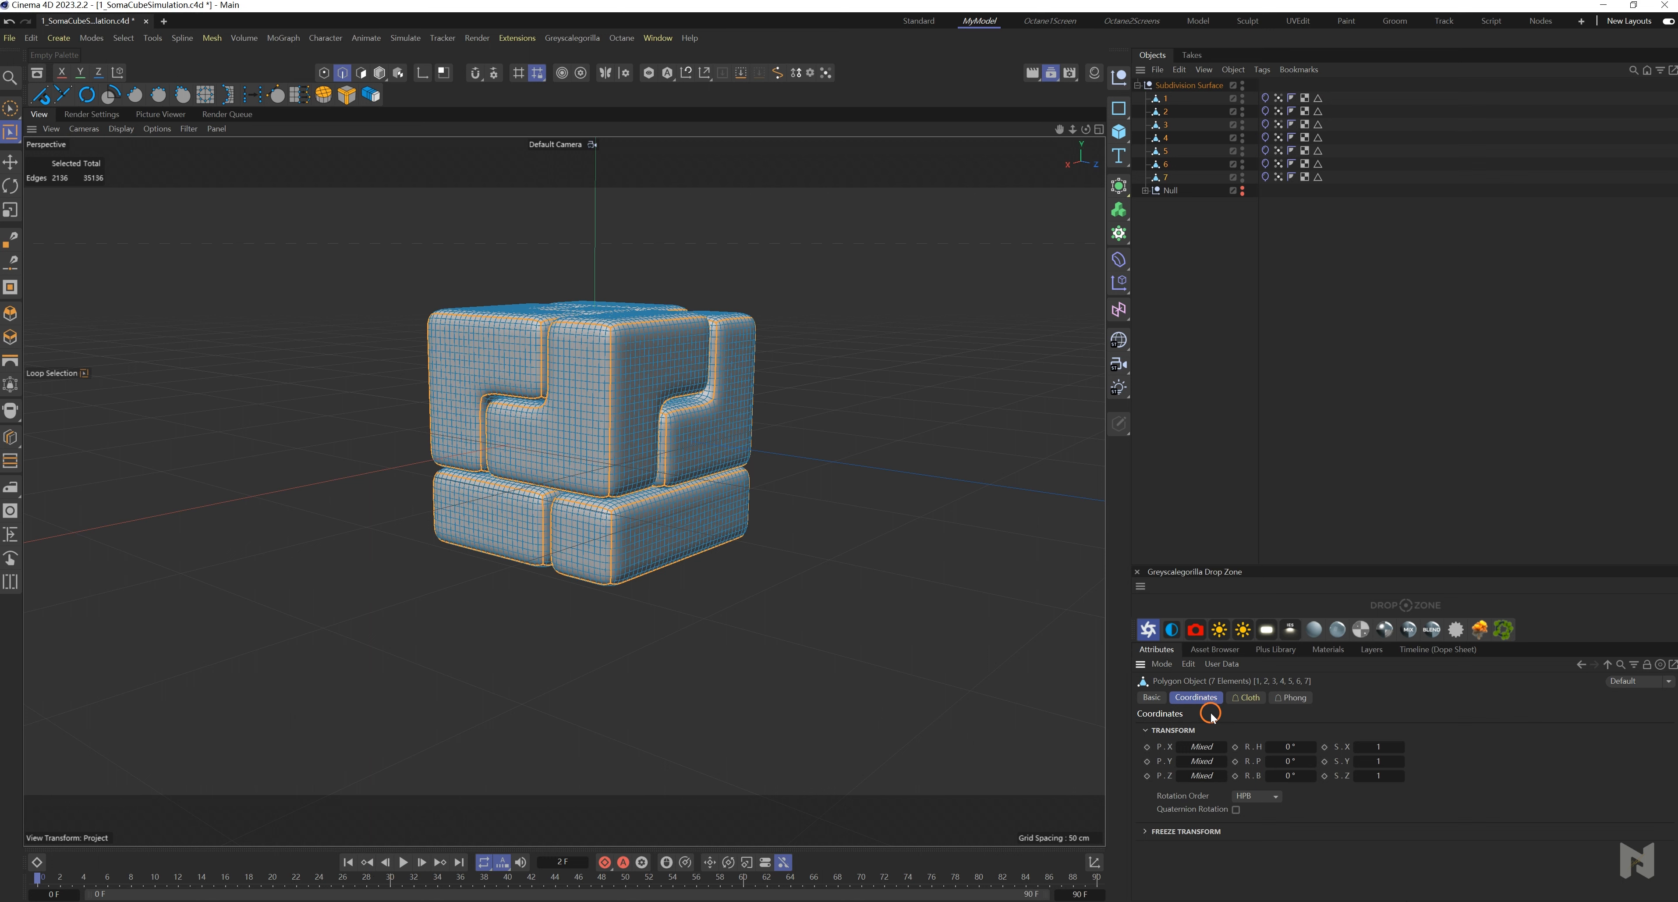
click(1147, 835)
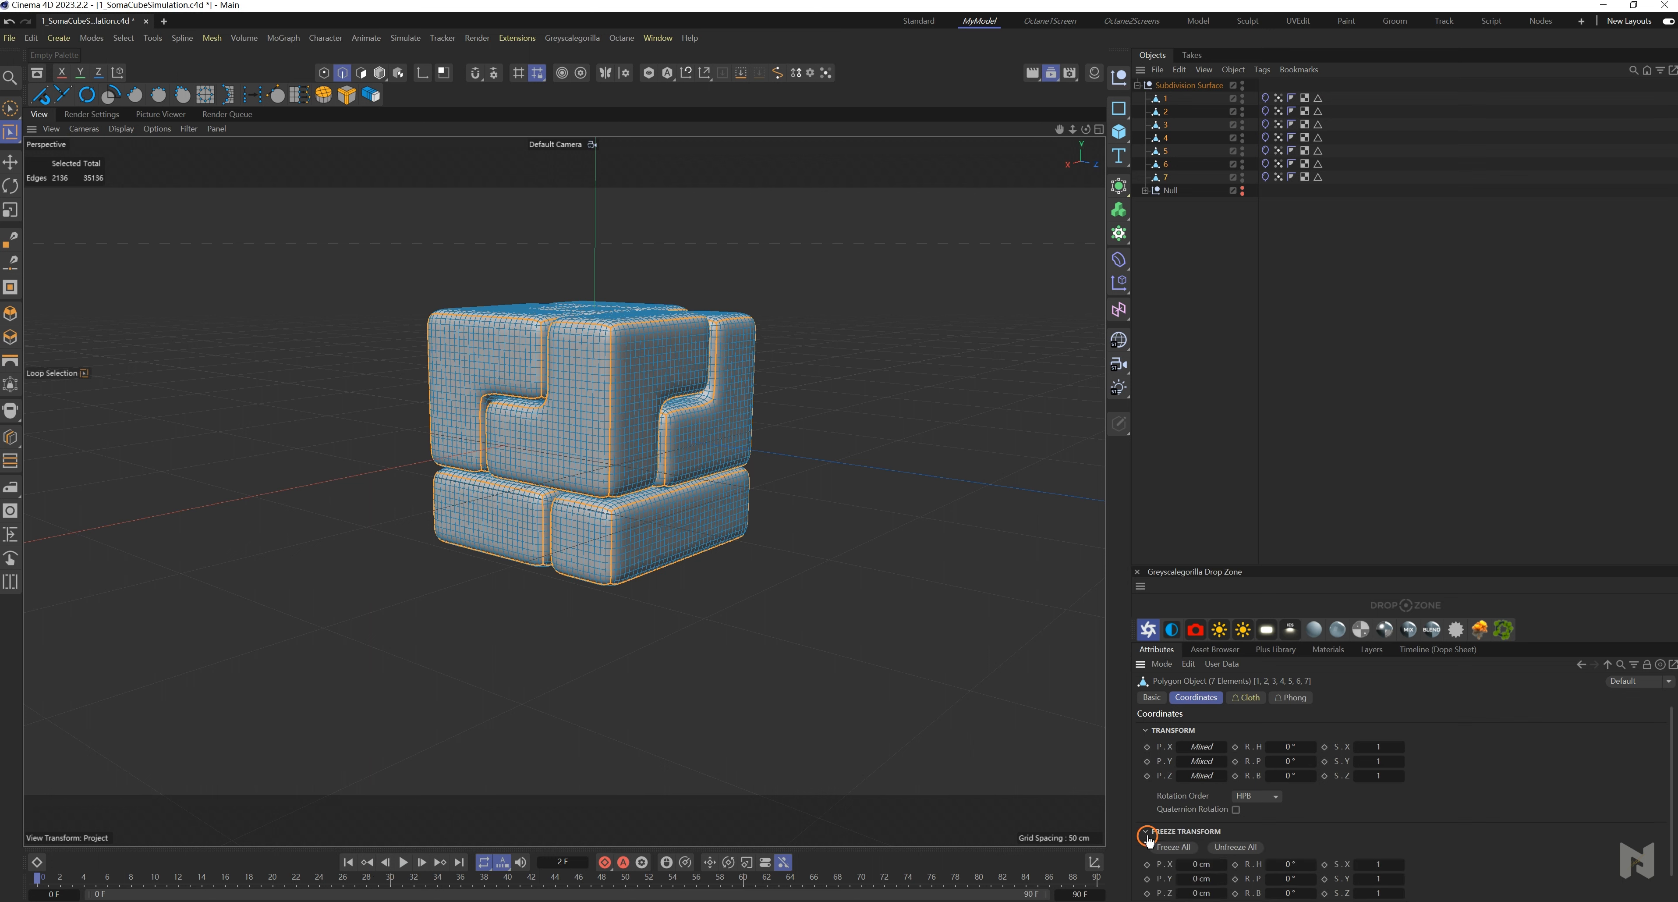
click(1177, 847)
click(1171, 115)
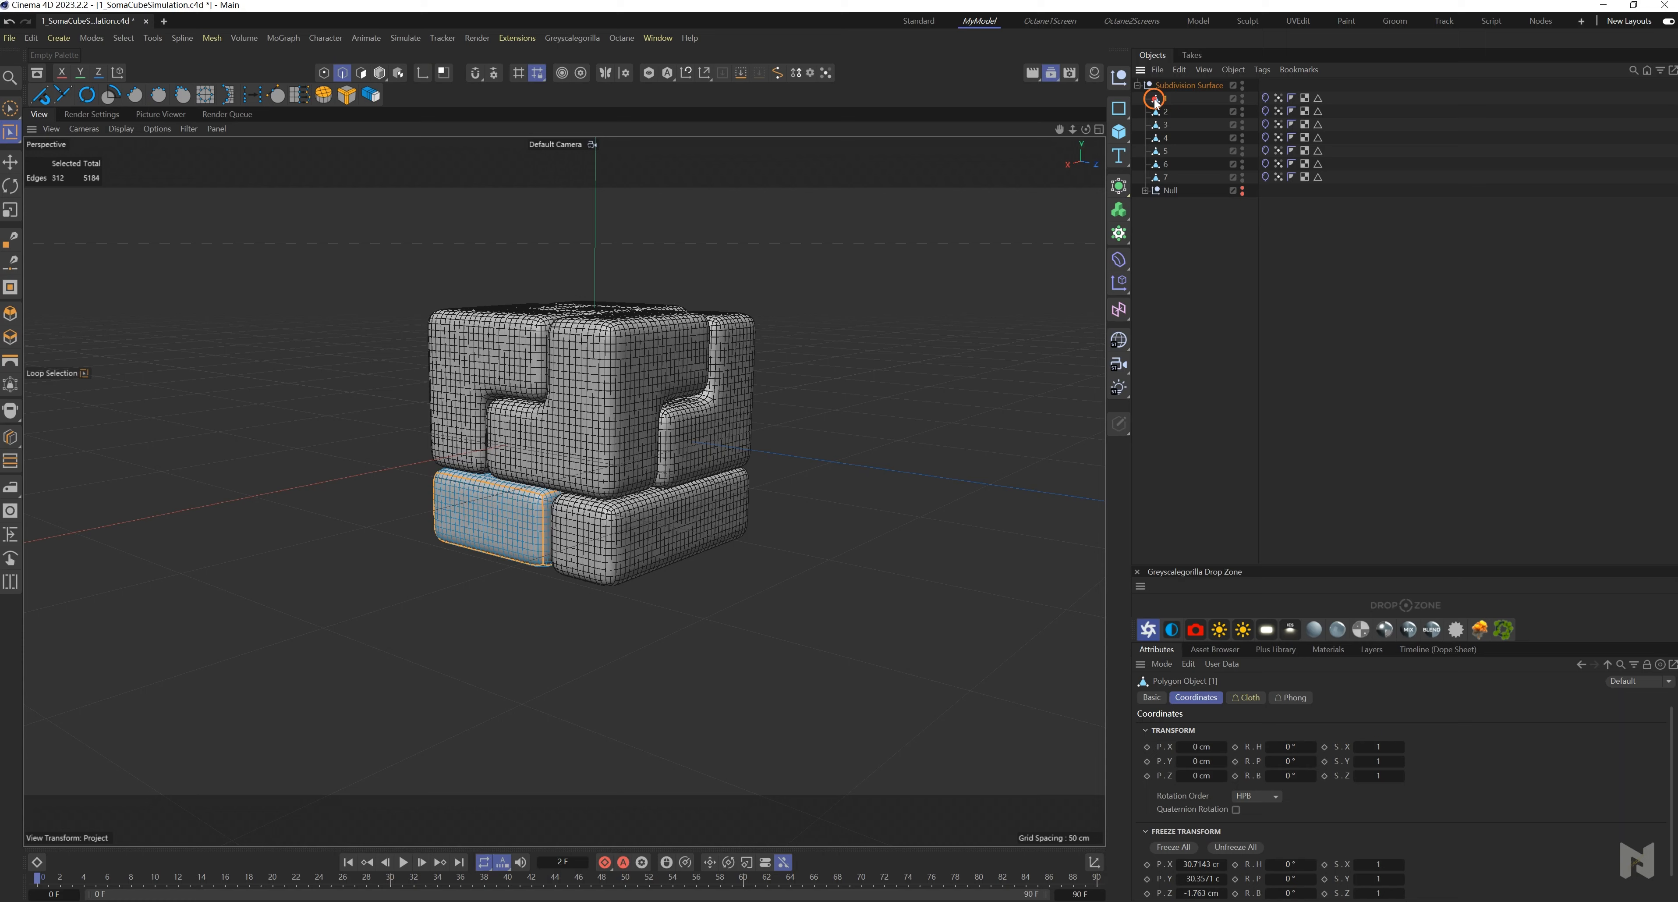
- Spread the assembled pieces apart by offsetting their position coordinates, moving piece 7 to -76 cm in Z
click(1166, 125)
click(1167, 138)
mouse_move(1199, 762)
mouse_down()
mouse_move(1166, 763)
mouse_move(1182, 749)
mouse_move(1228, 774)
mouse_move(1235, 761)
mouse_move(1176, 761)
mouse_move(1209, 750)
mouse_up()
key(ctrl+z)
click(1166, 151)
key(ctrl+z)
click(1166, 164)
click(1166, 177)
key(ctrl+z)
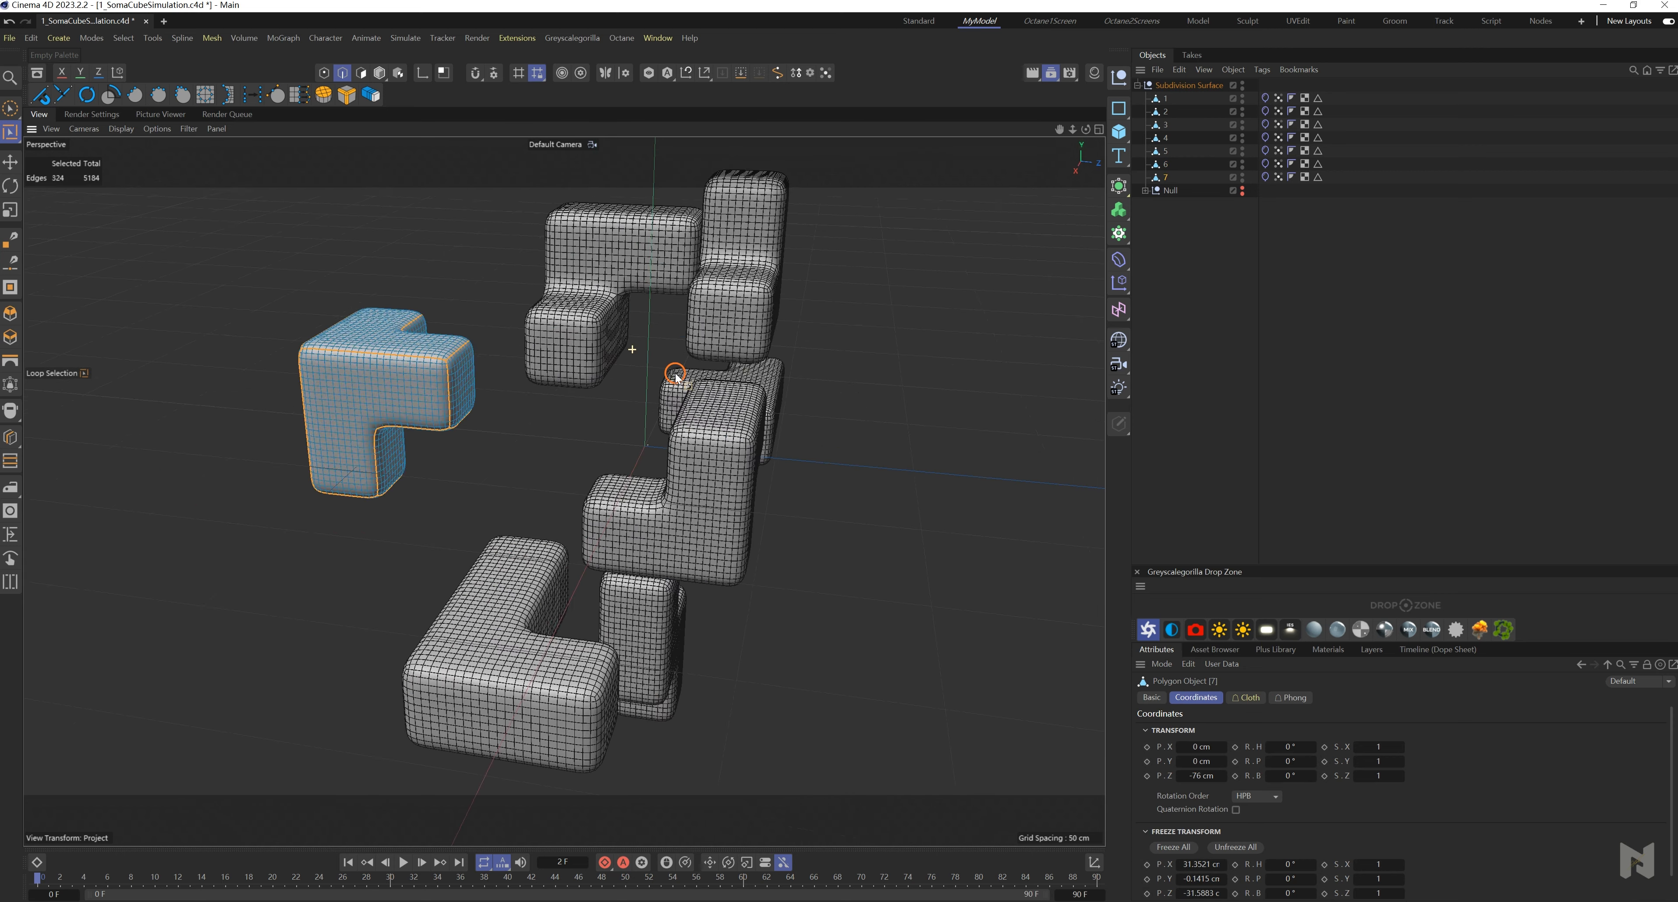
- Switch to model mode and move piece 5 to about -17.5 cm in Z, away from its neighbours
click(380, 74)
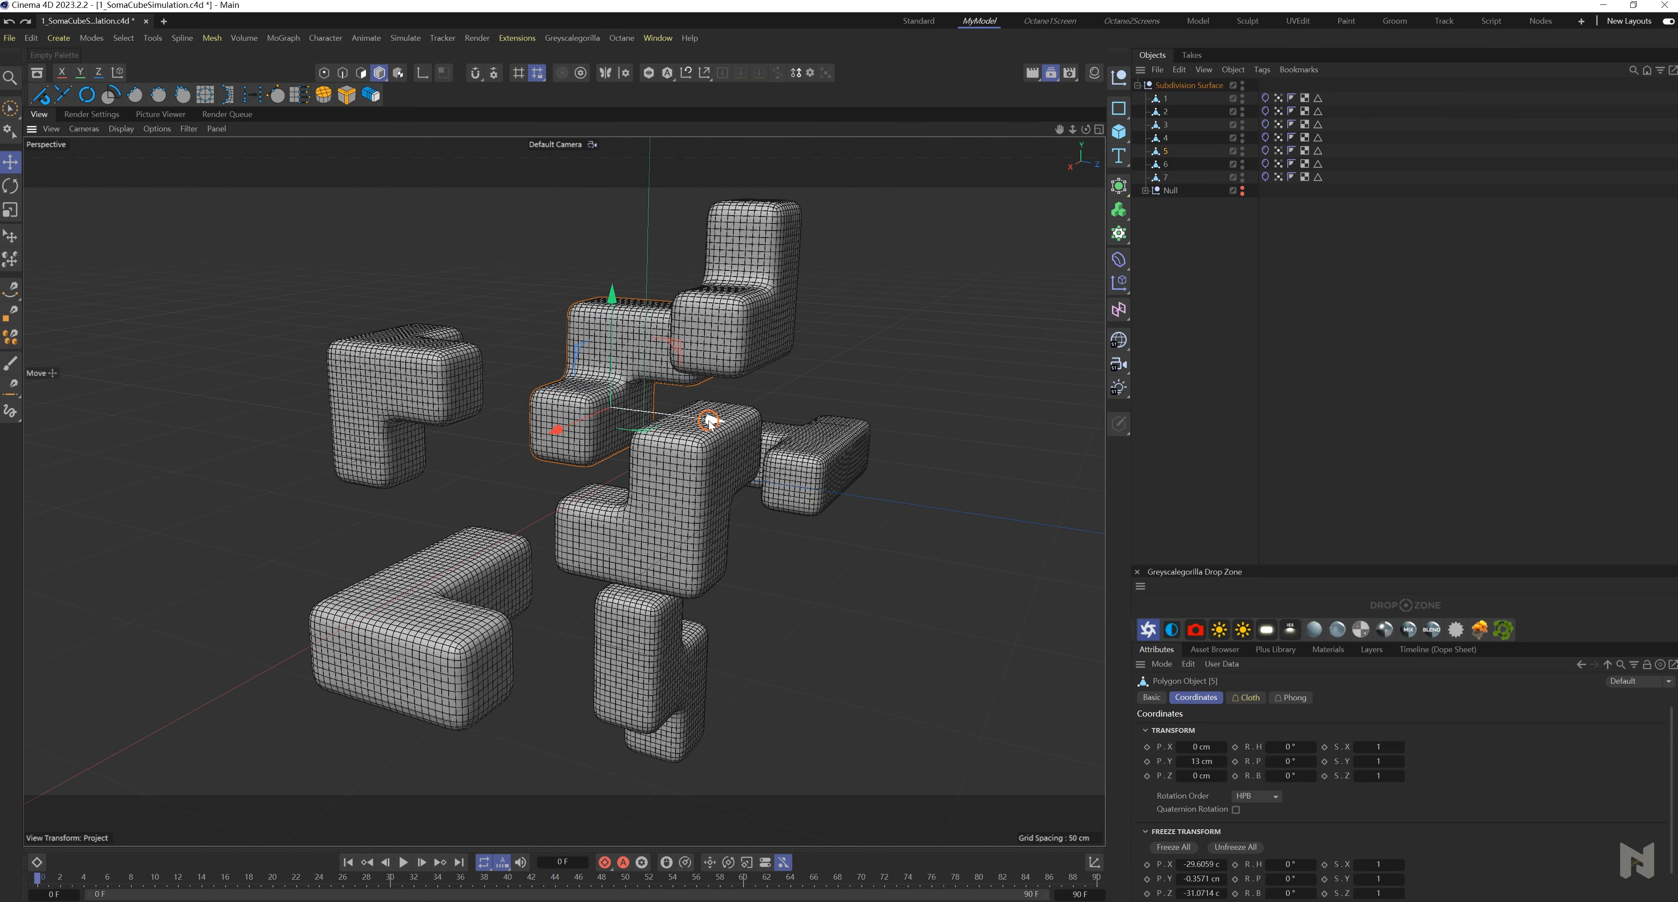
drag(709, 420, 667, 377)
mouse_move(656, 461)
alt+mouse_down()
mouse_move(550, 404)
mouse_move(592, 572)
mouse_move(613, 495)
mouse_move(666, 465)
alt+mouse_up()
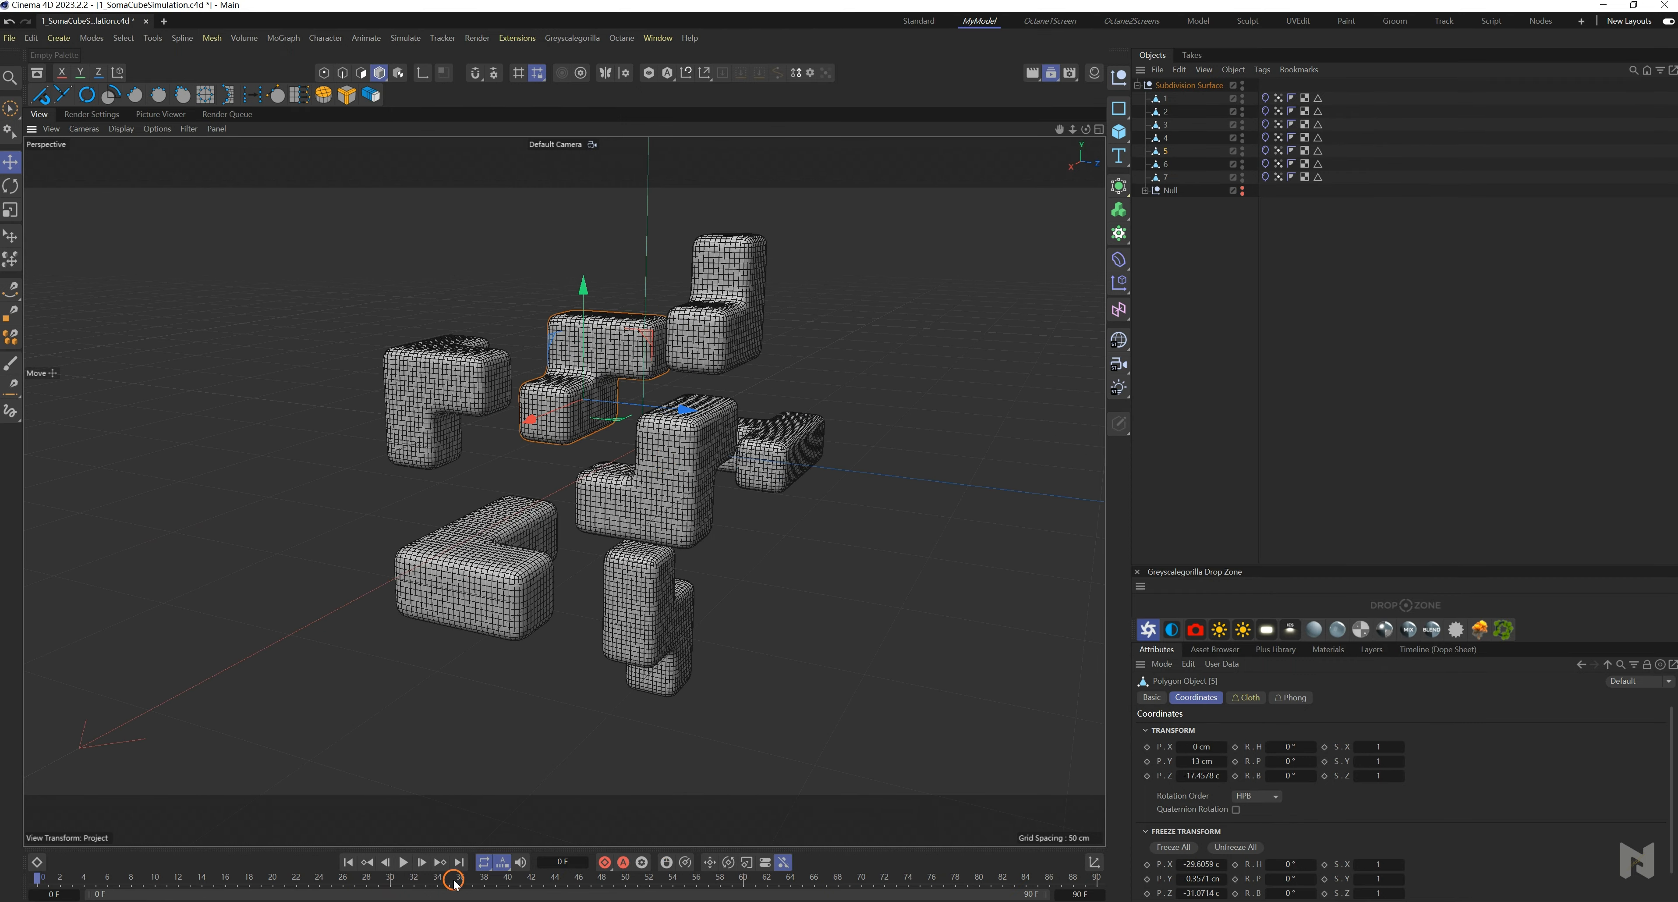
- Play the simulation with the separated pieces, check frame 2, and return to the first frame
click(399, 866)
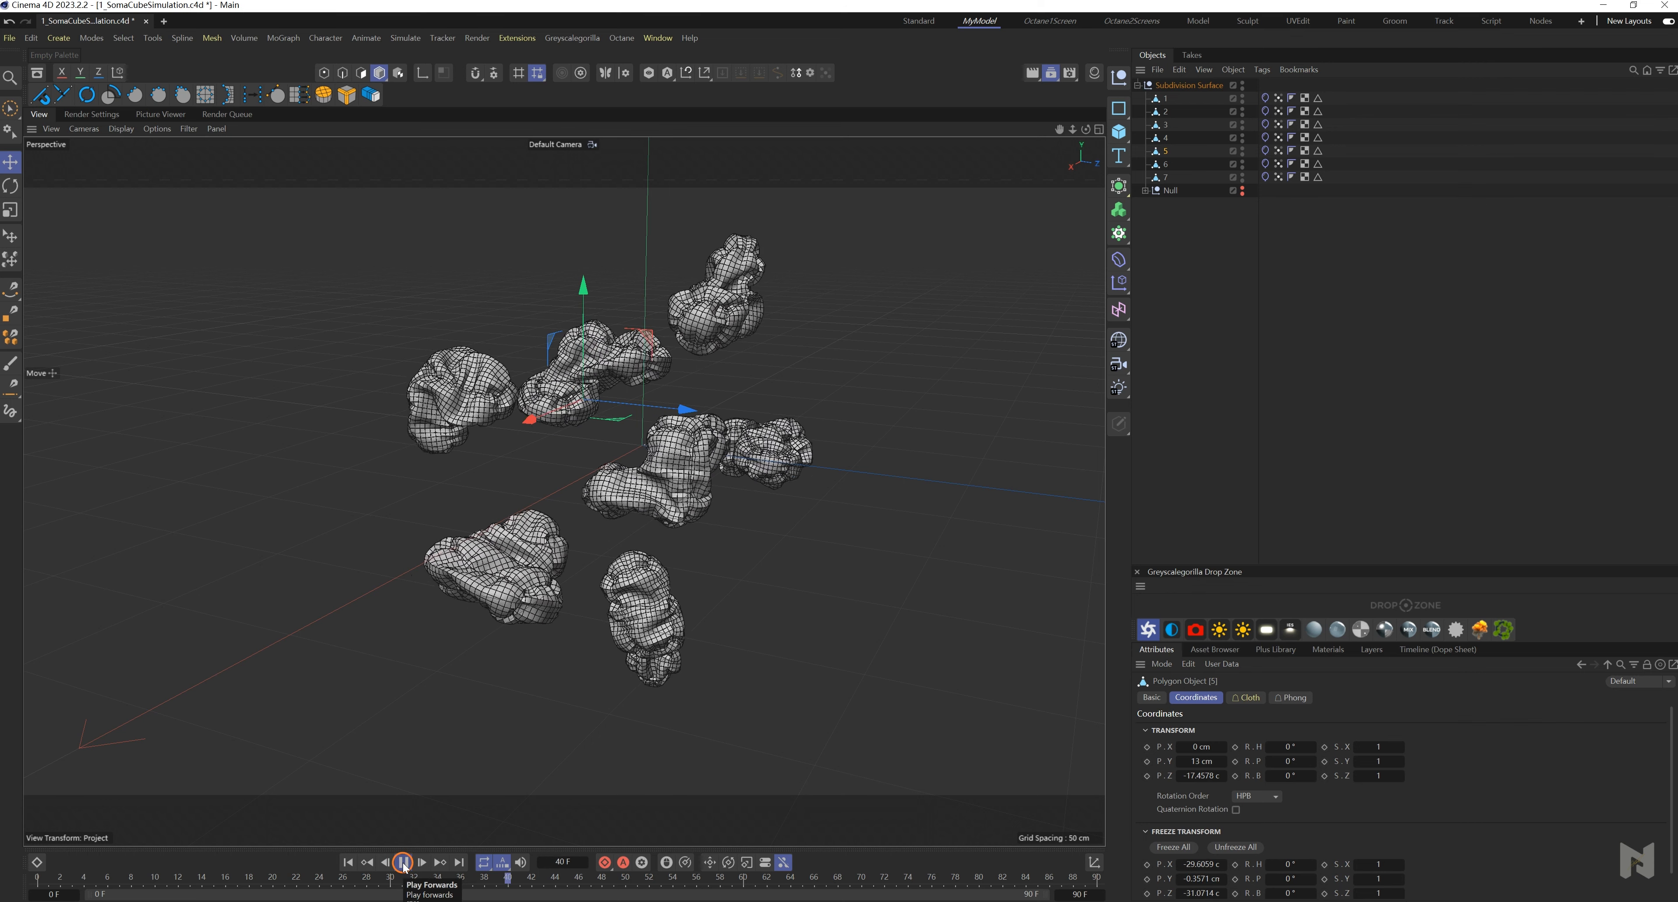
click(401, 864)
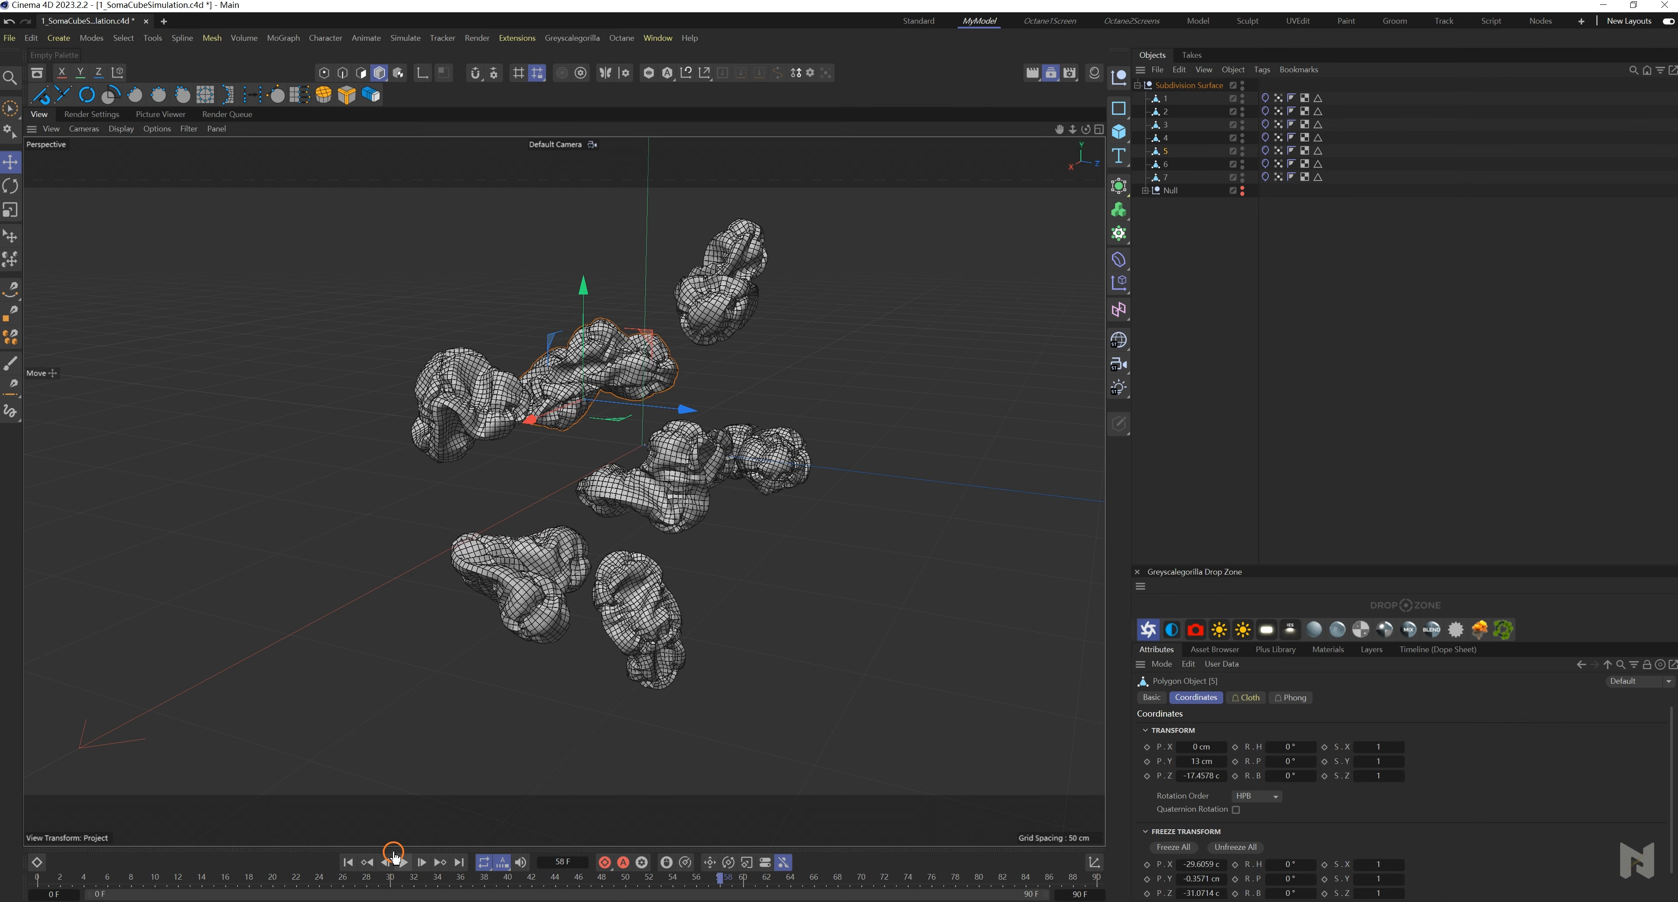
click(346, 862)
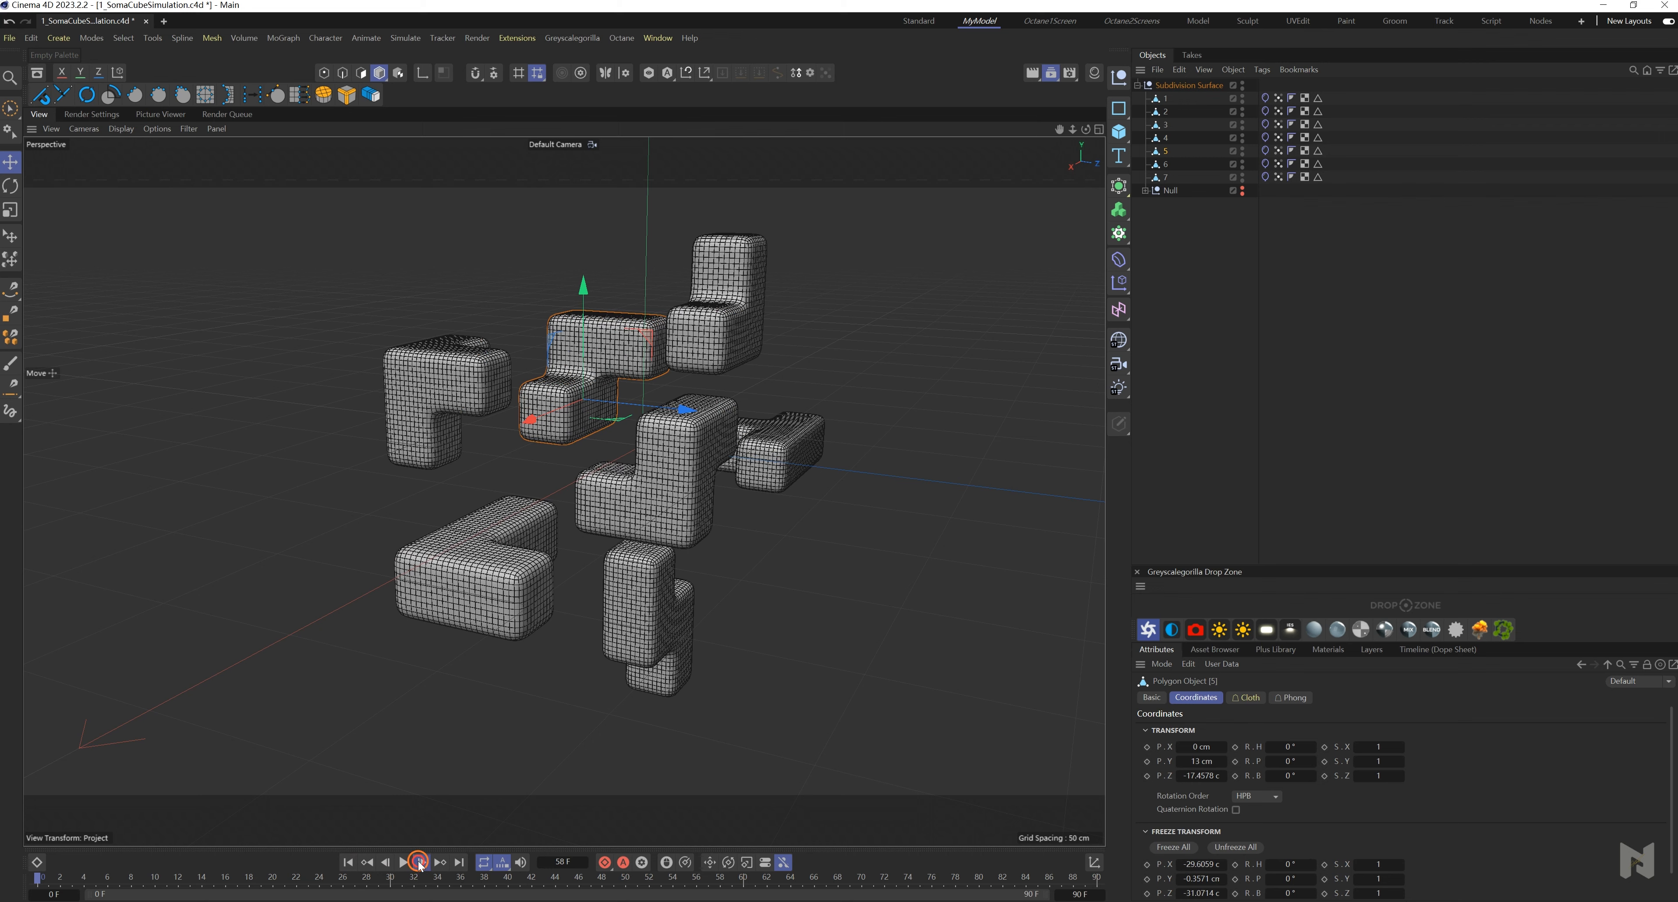
click(419, 863)
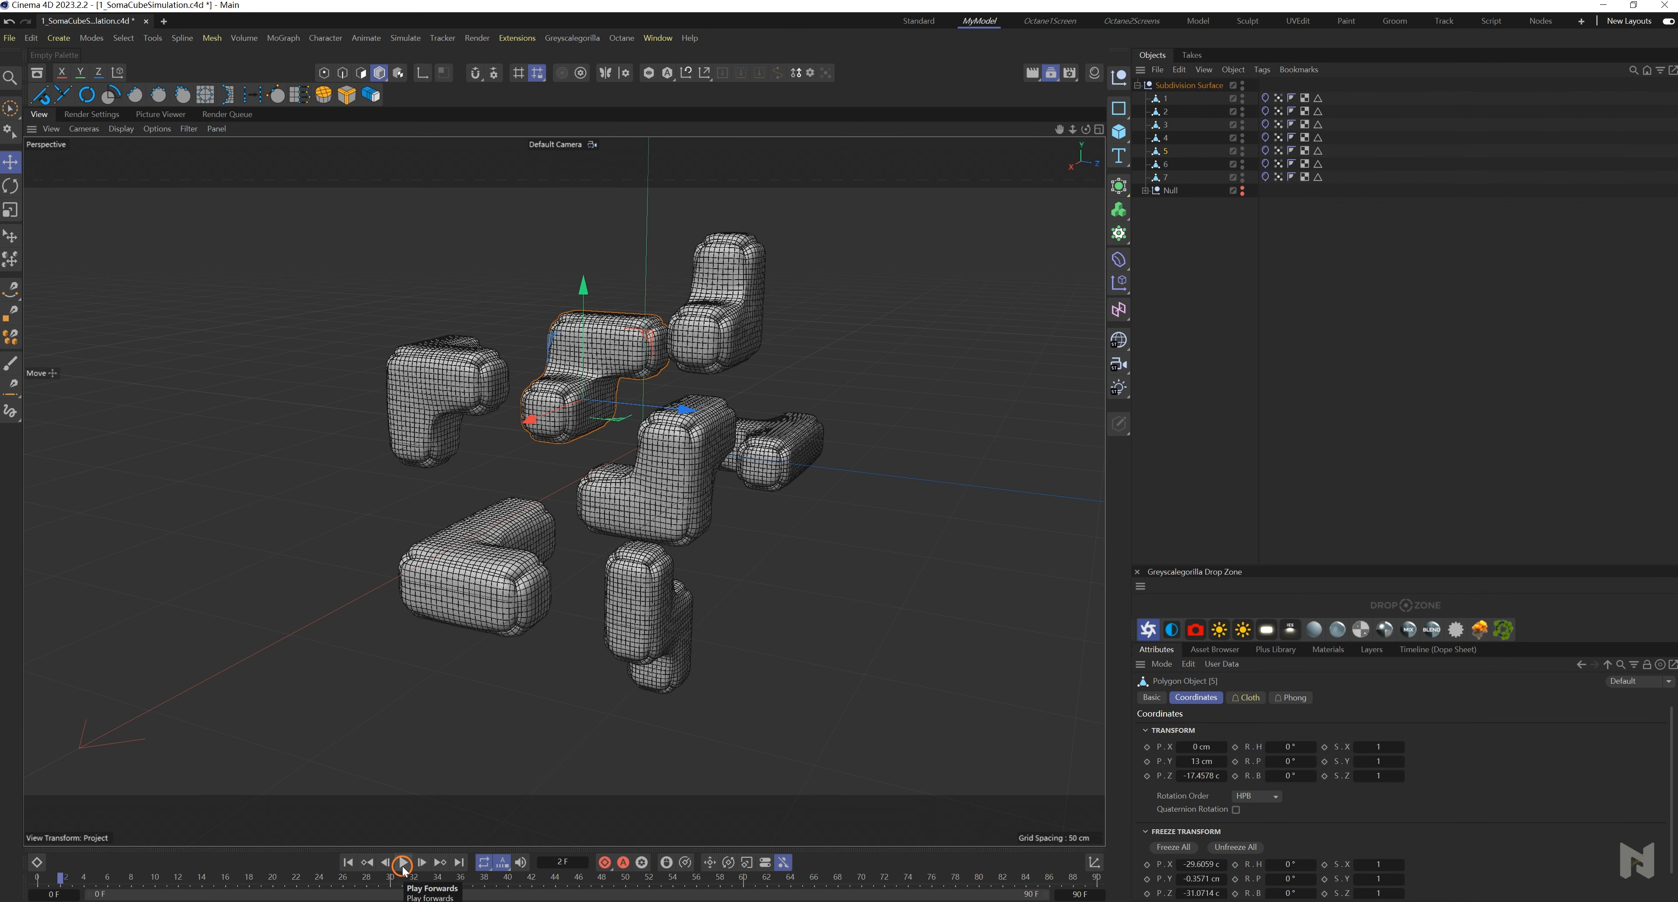
click(347, 859)
- Select the Cloth tags of all seven pieces and cache their simulation from frame 0
click(1318, 147)
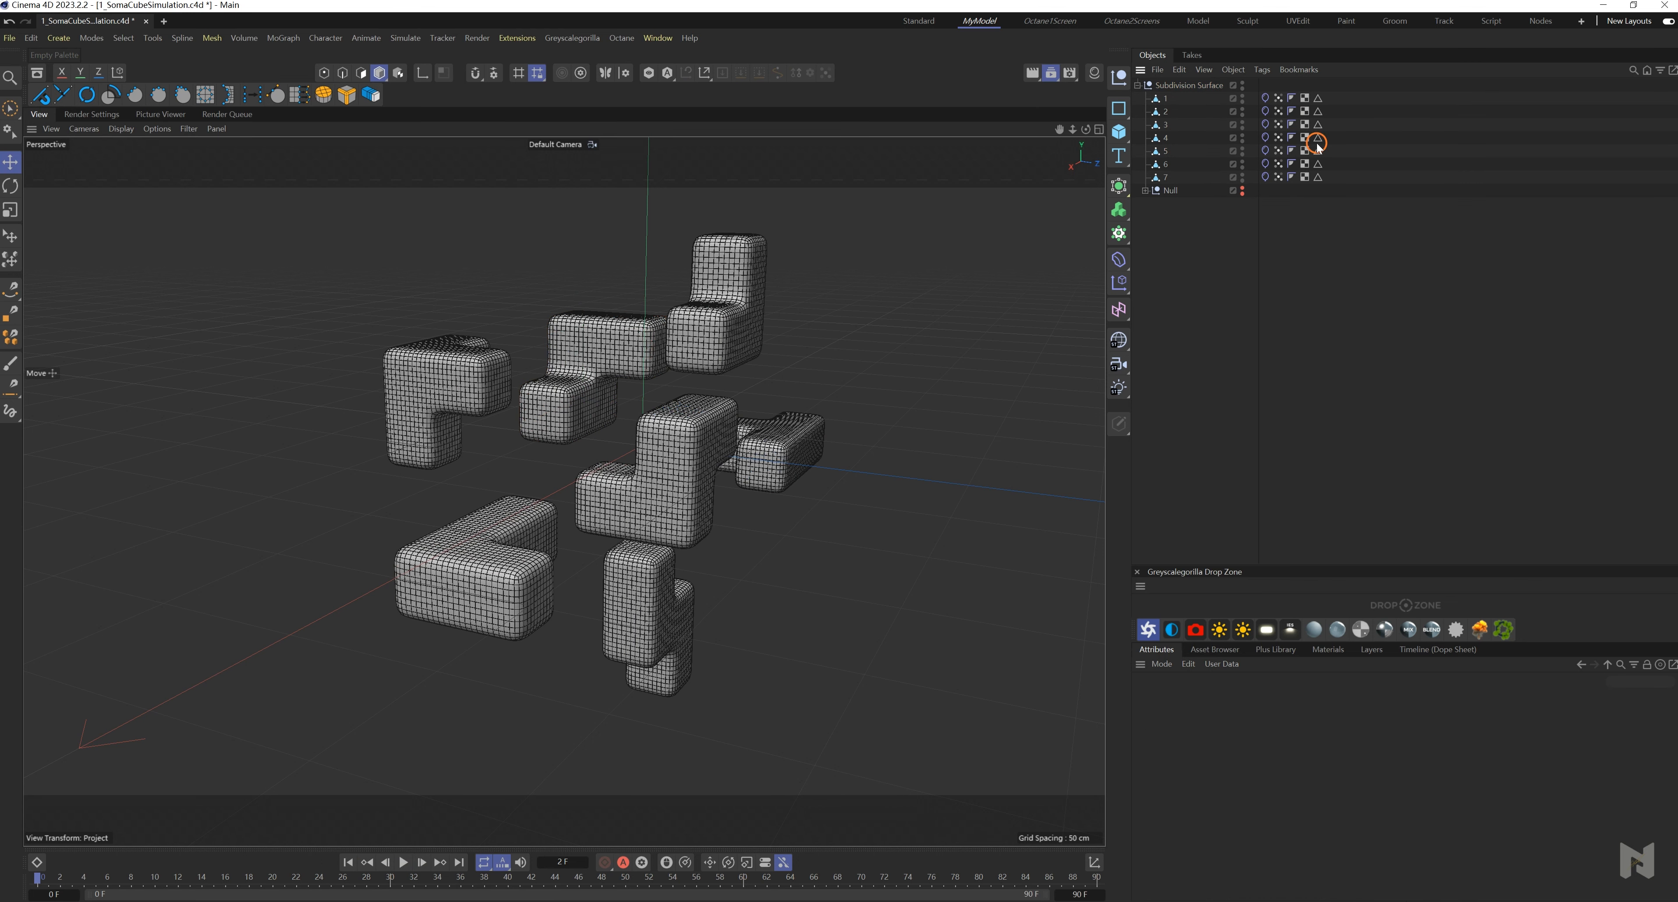
click(1264, 98)
shift+click(1265, 176)
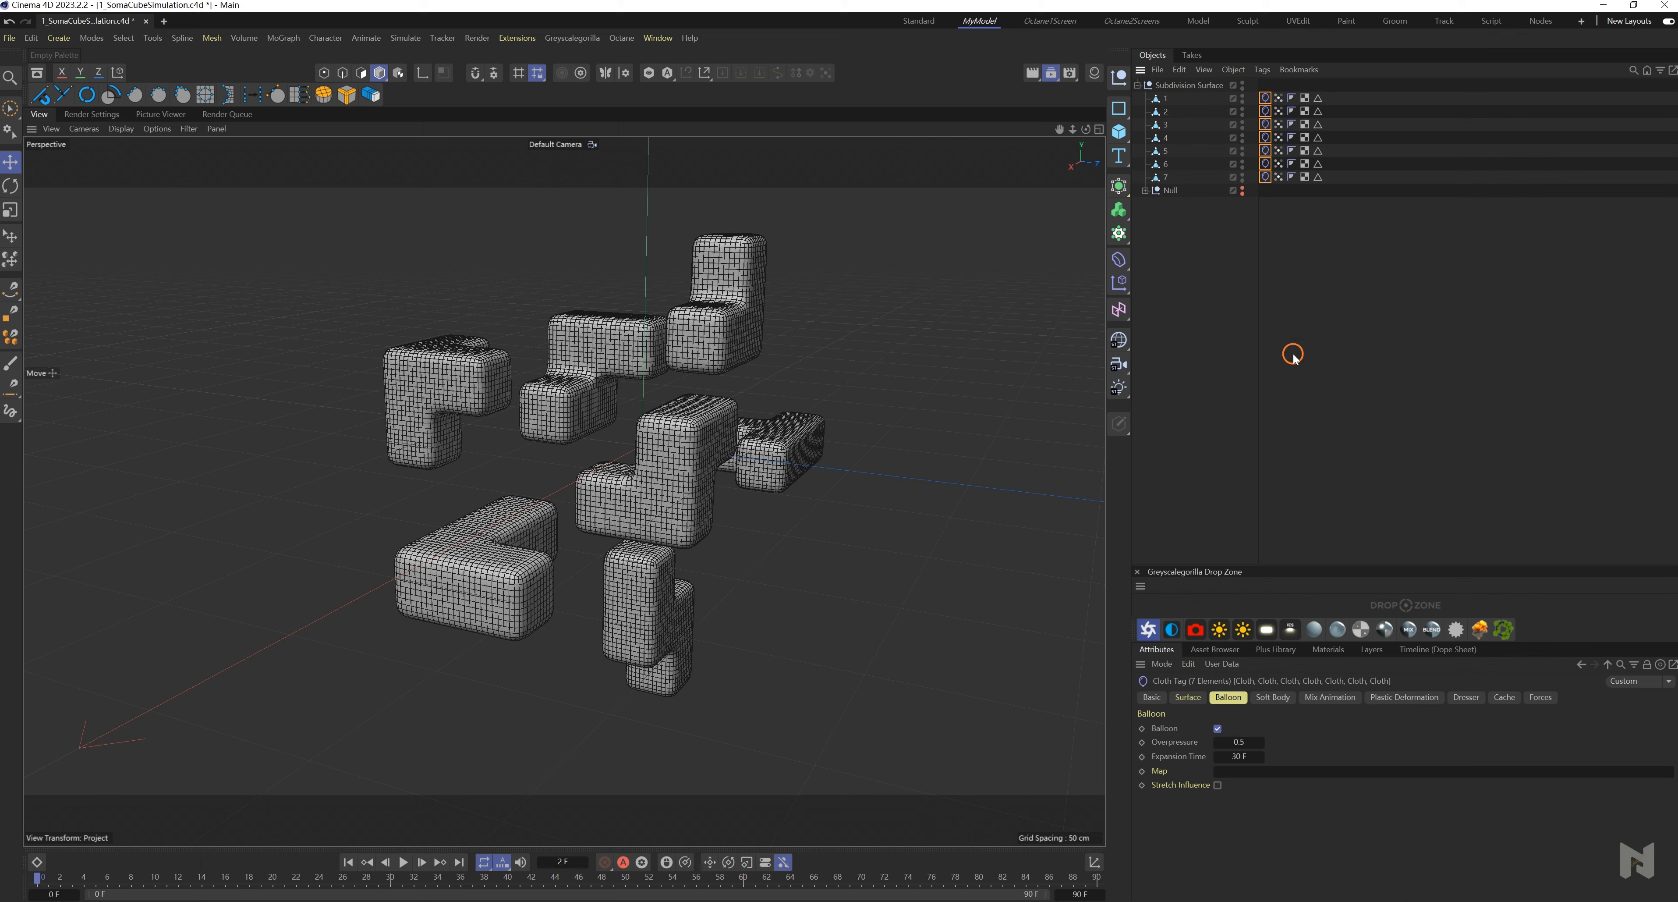
click(1504, 697)
click(1183, 760)
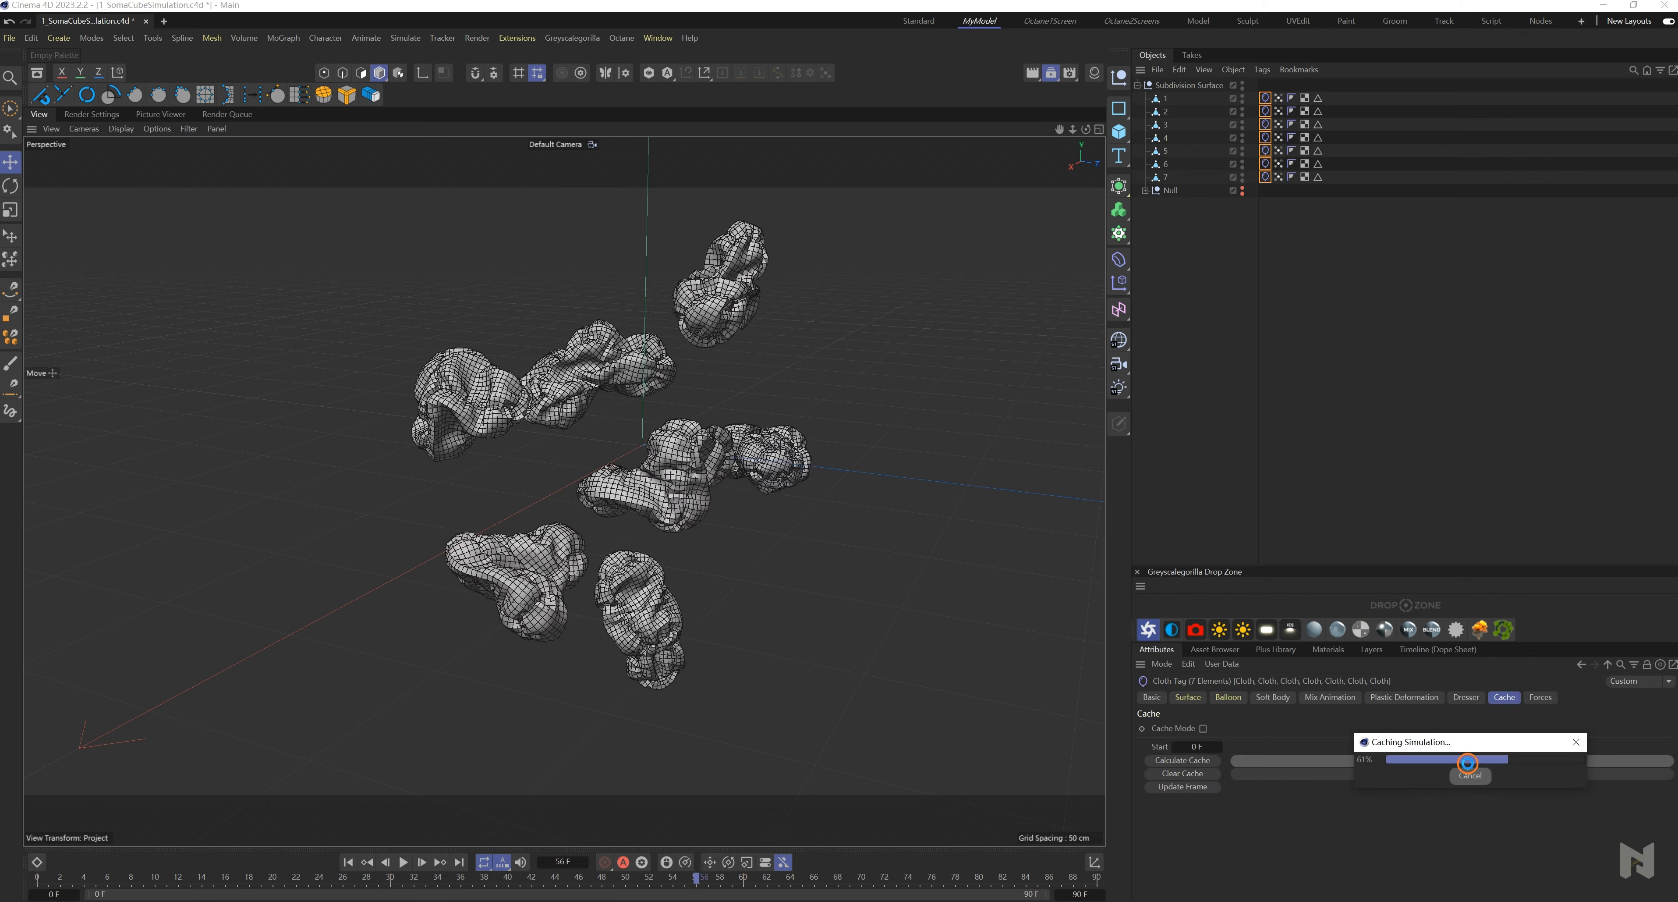
- Go to frame 2, apply Current State to Object to piece 1, and delete the copy's Cloth tag
click(419, 862)
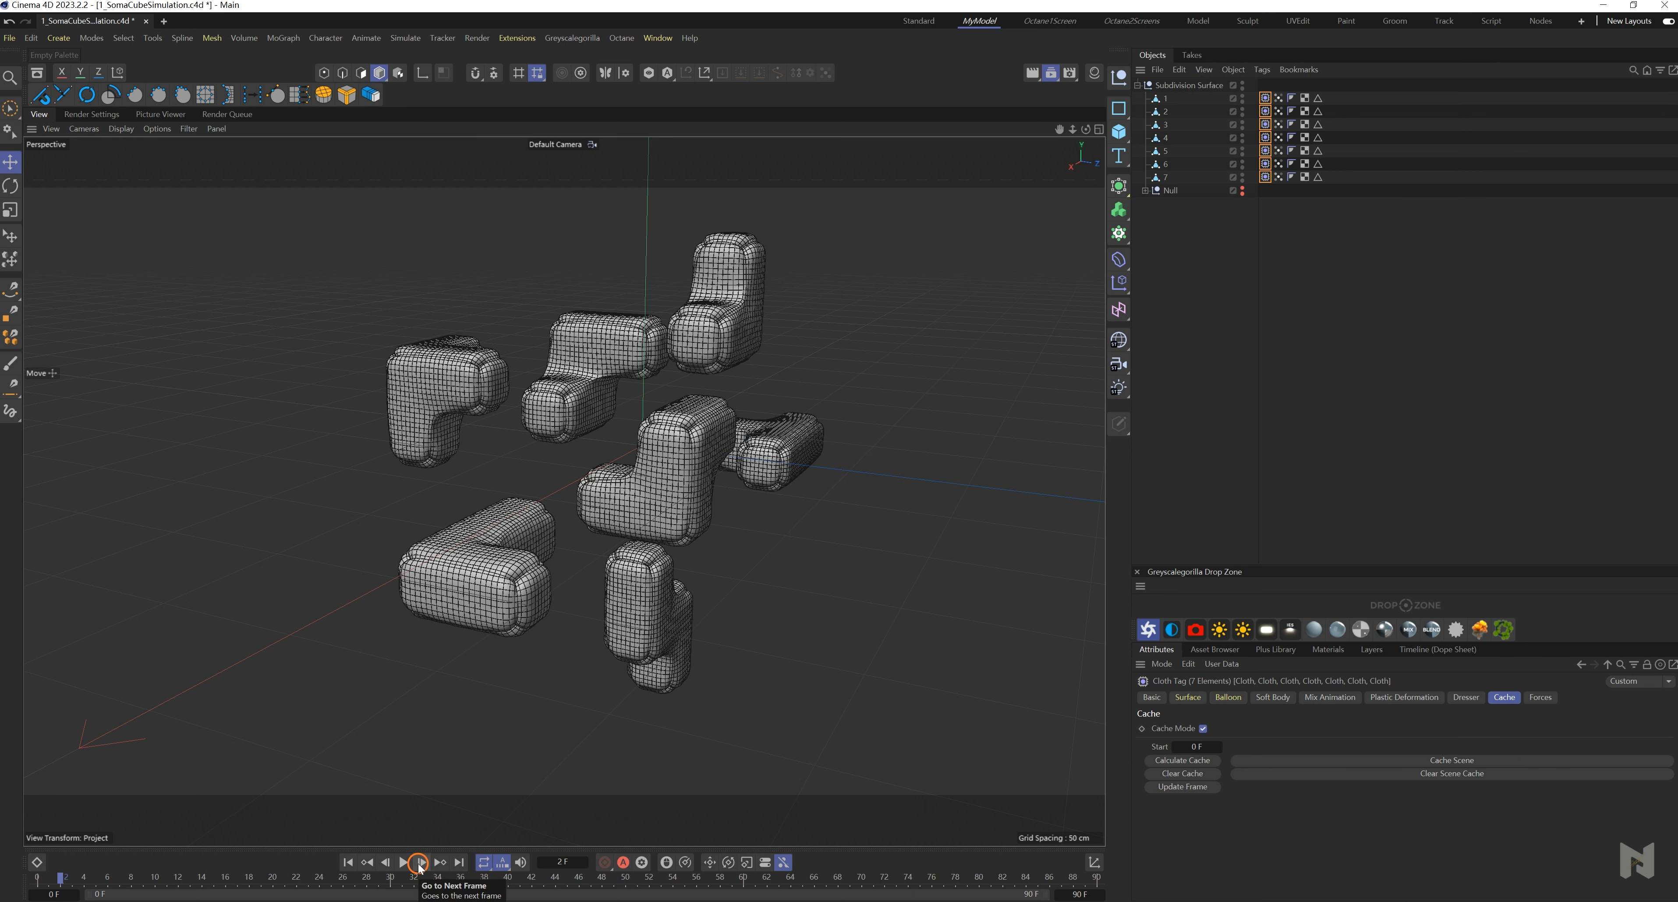
click(1159, 178)
click(1157, 102)
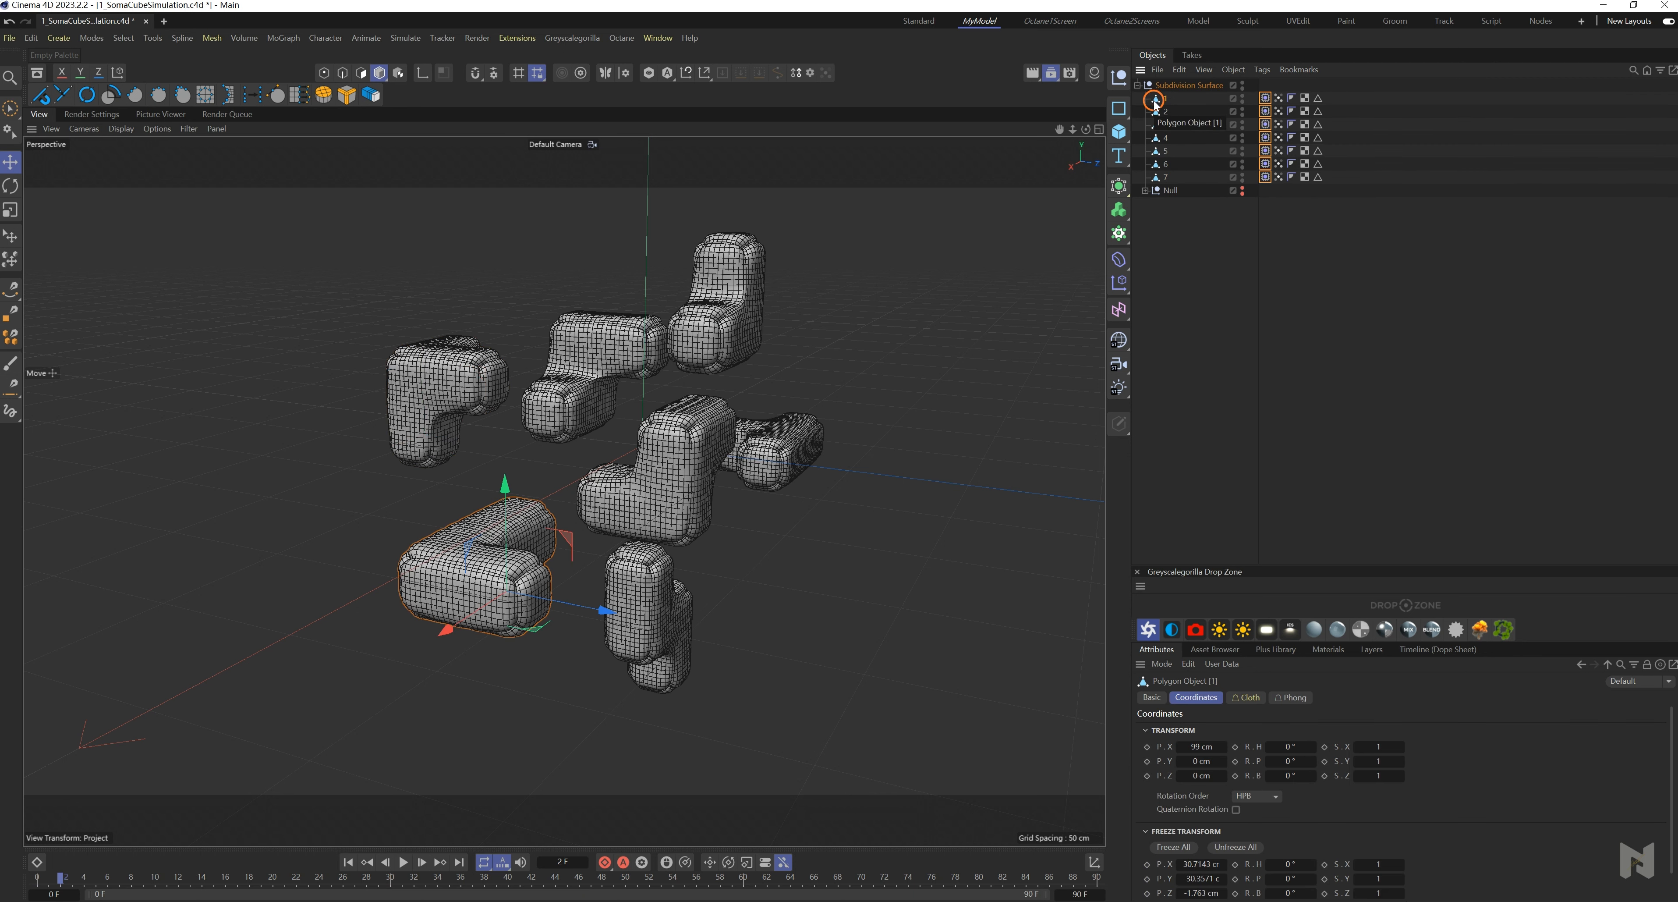
click(1188, 147)
click(1158, 103)
right_click(1157, 103)
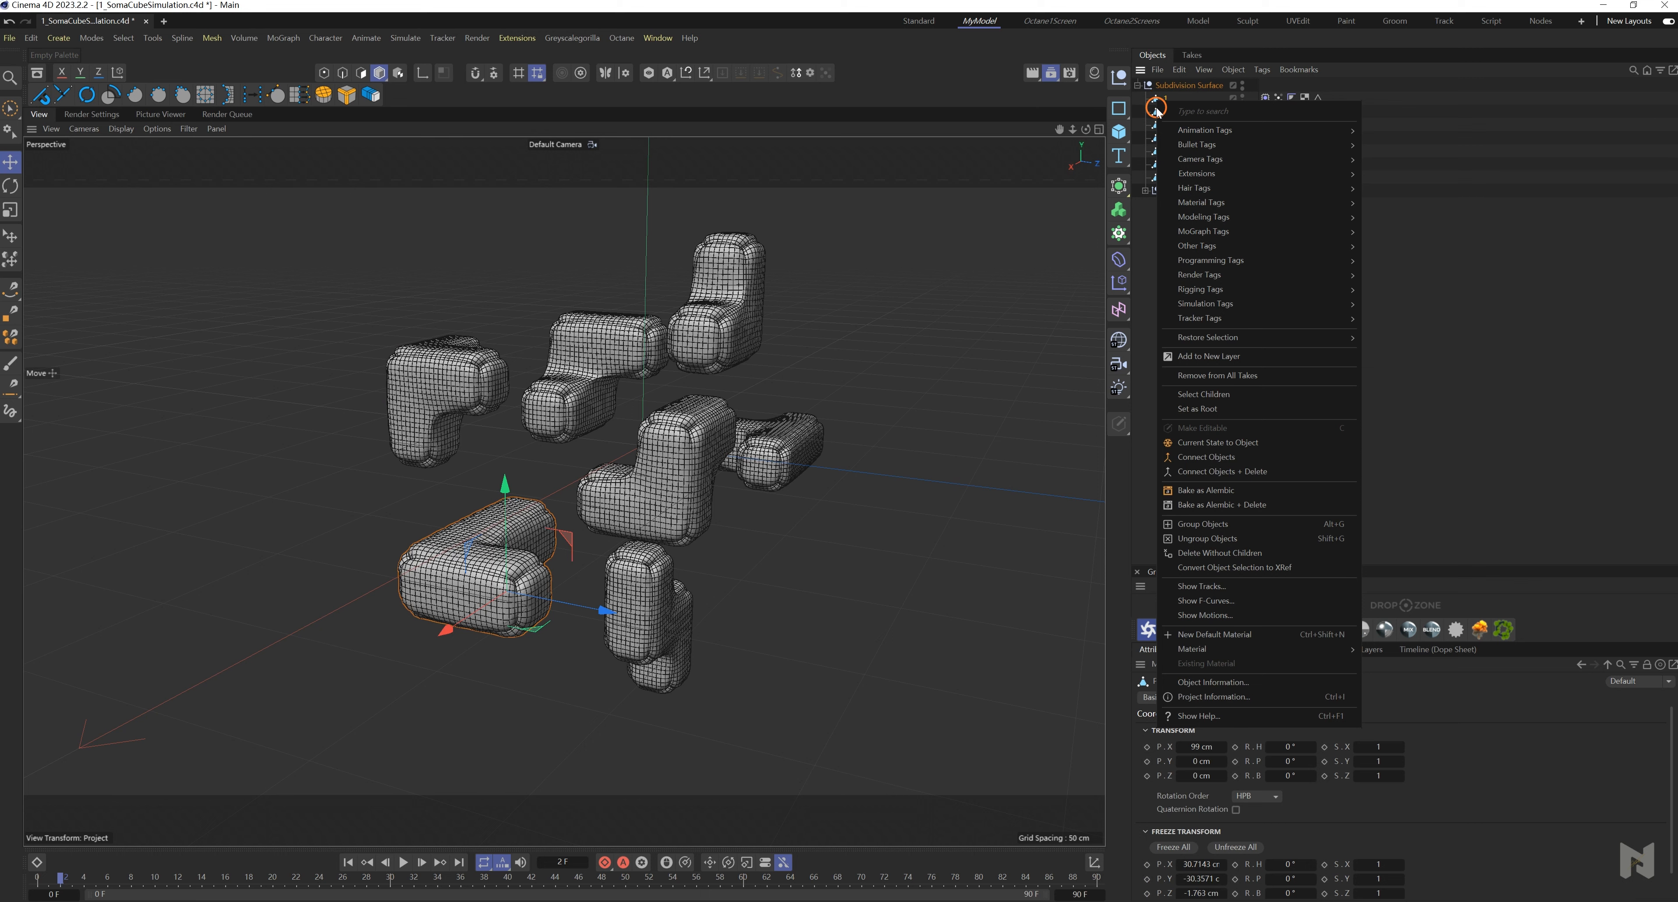
click(1192, 441)
click(1267, 110)
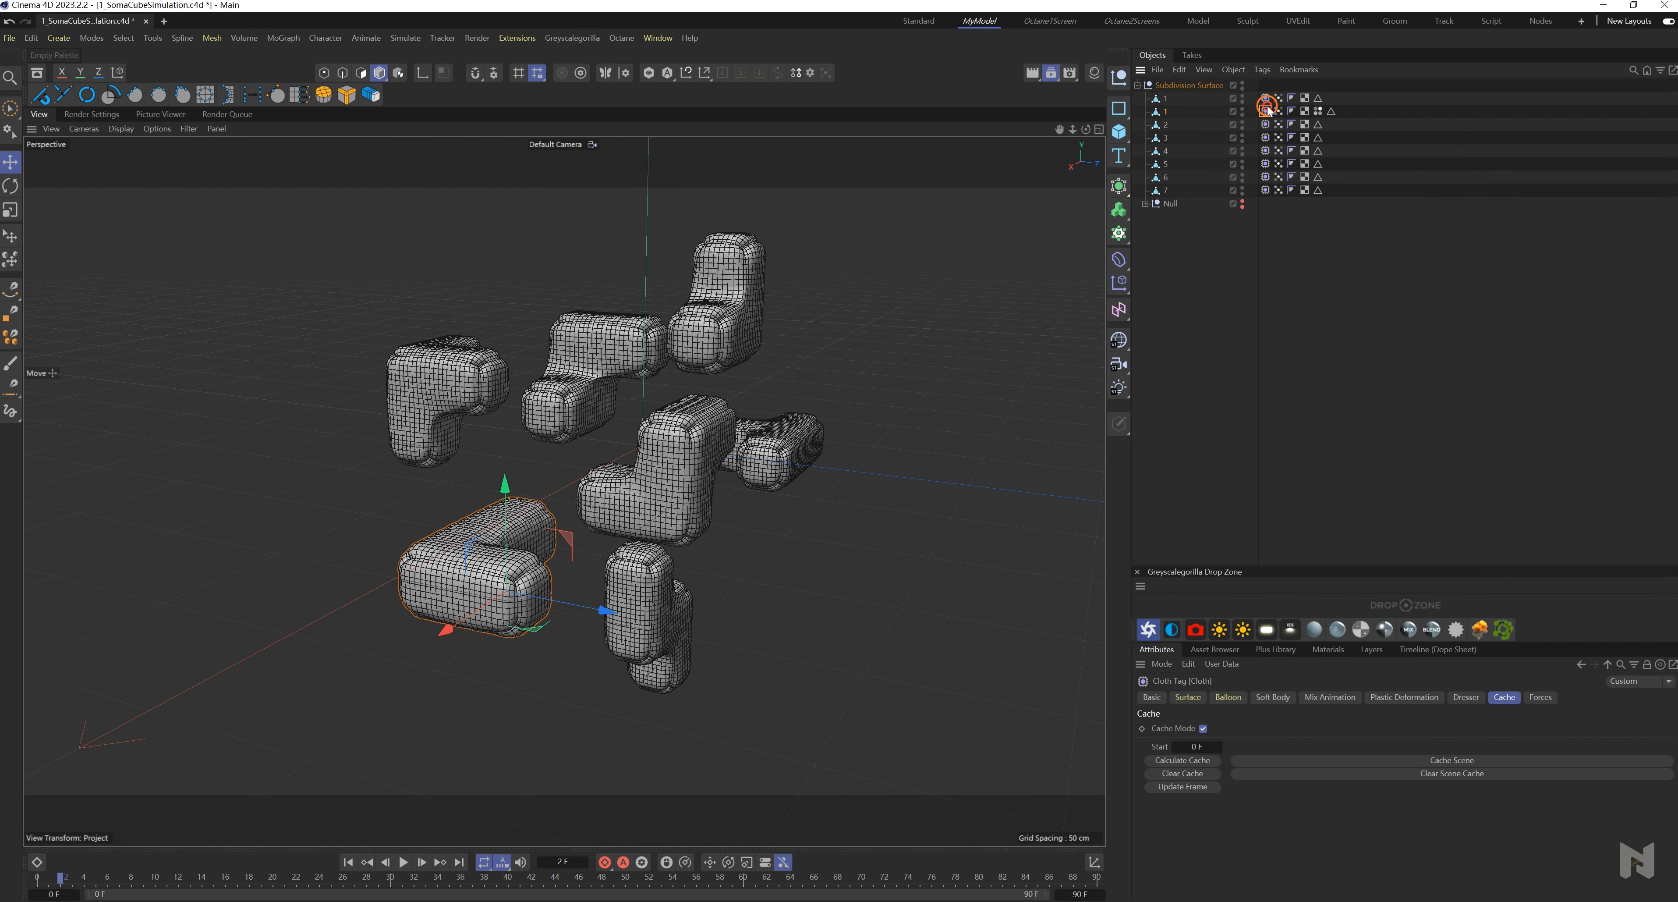
key(Delete)
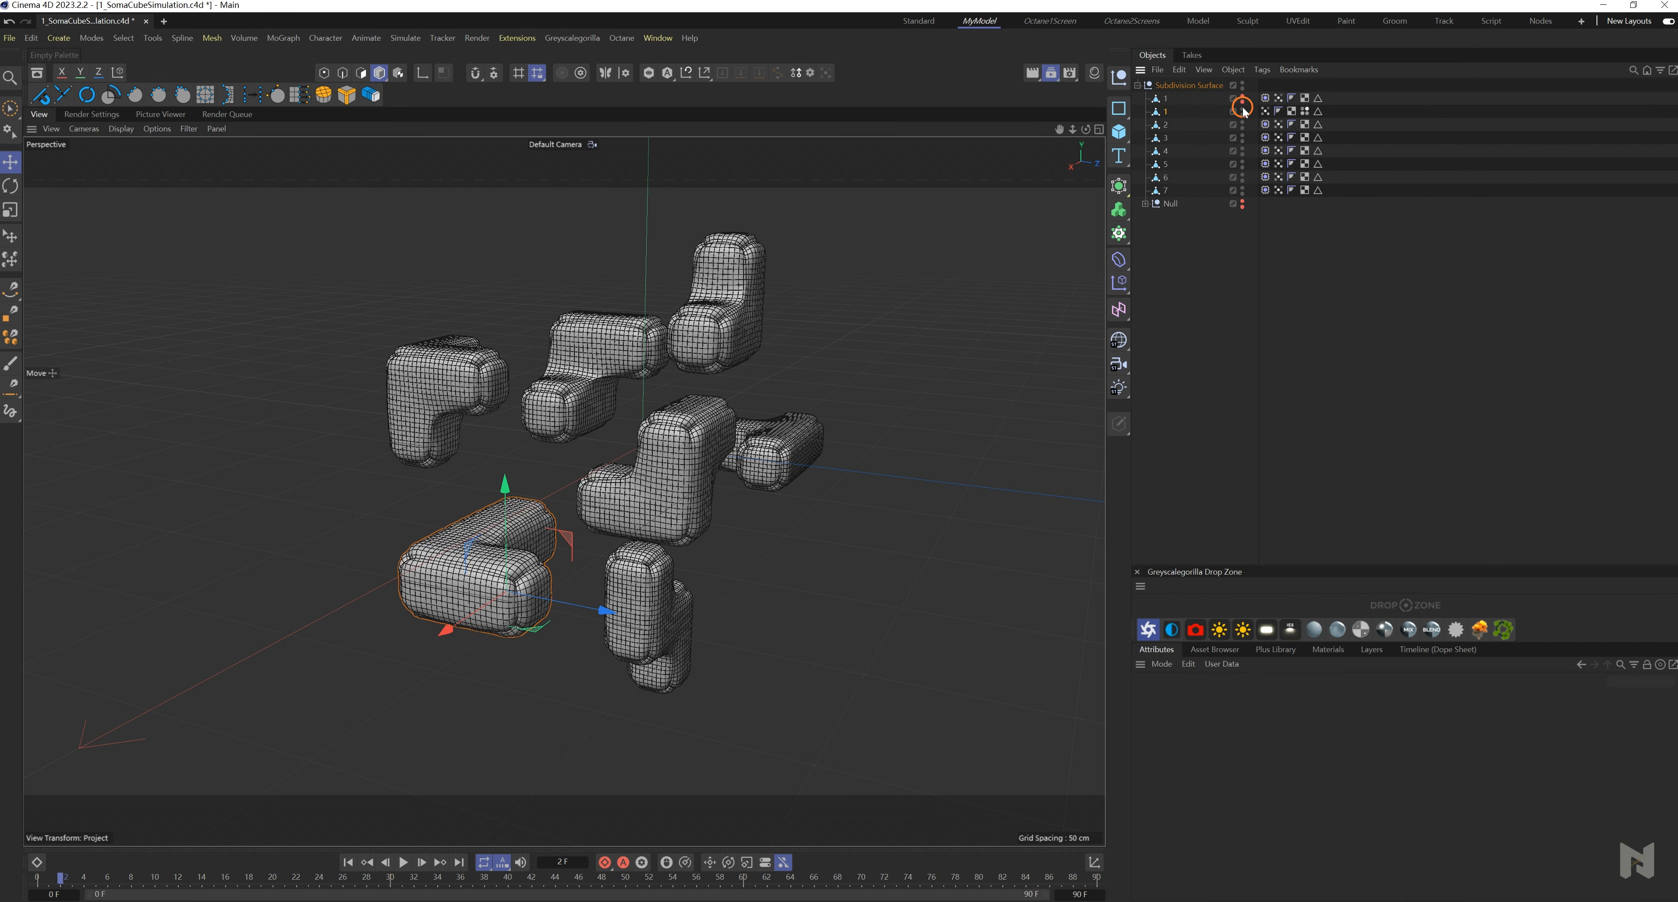
- Make Current State to Object copies of pieces 2 and 3, delete the copies' Cloth tags, and hide the originals
right_click(1164, 126)
click(1196, 468)
click(1265, 136)
key(Delete)
alt+click(1242, 124)
right_click(1163, 151)
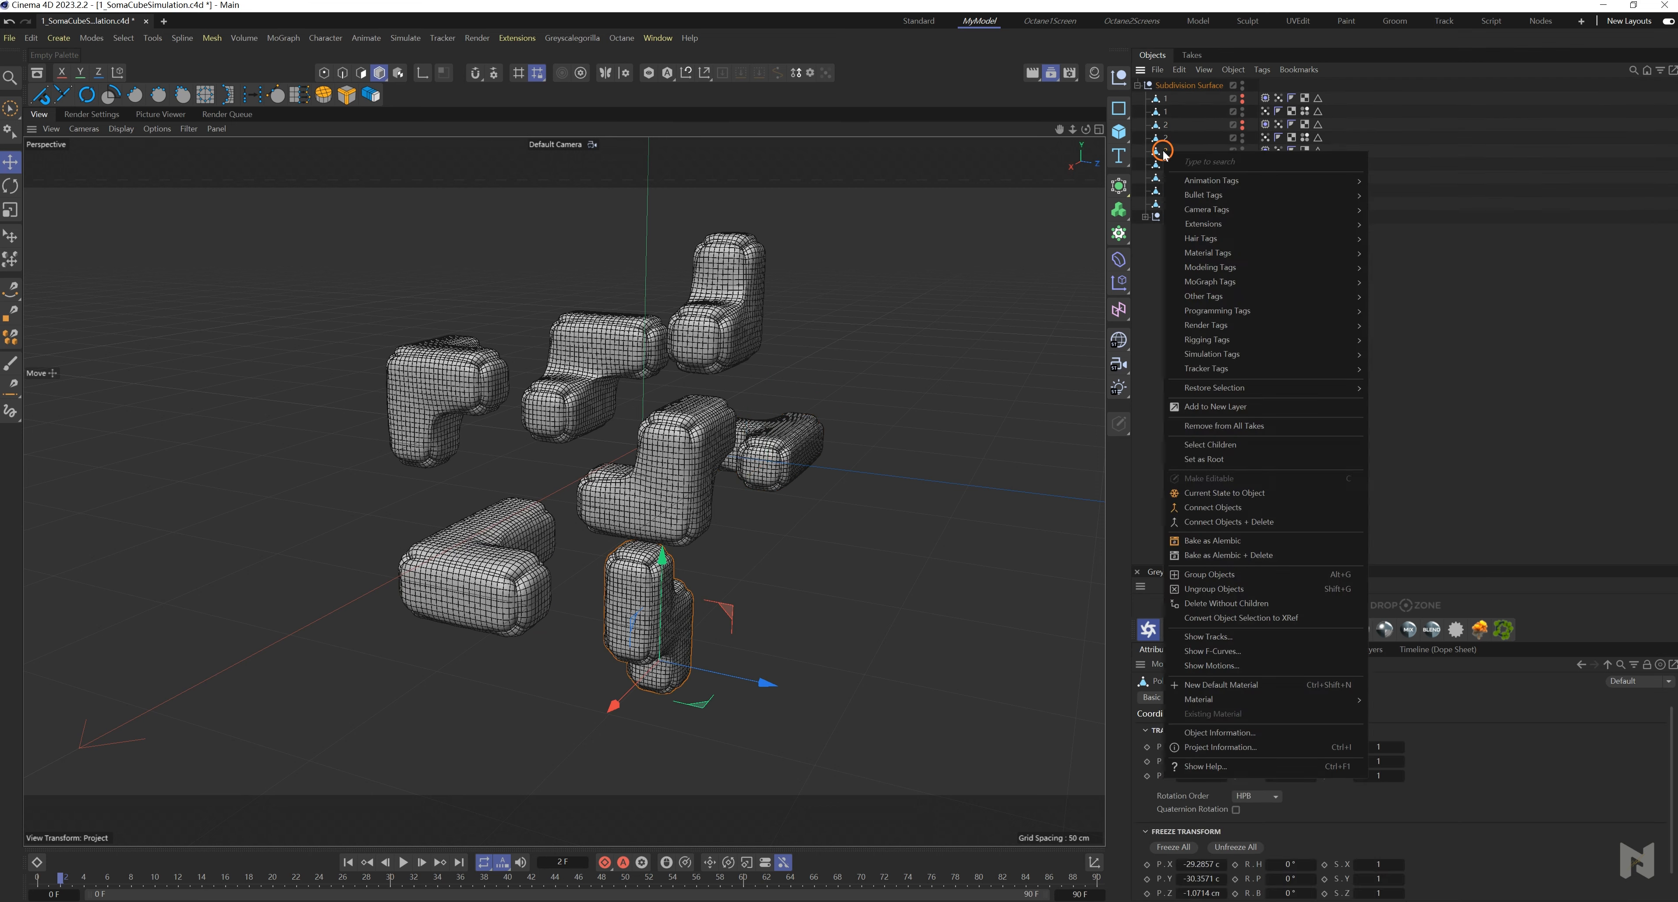
click(1219, 494)
click(1266, 164)
key(Delete)
alt+click(1242, 151)
- Make Current State to Object copies of pieces 4 and 5, delete the copies' Cloth tags, and hide the originals
right_click(1163, 176)
click(1246, 519)
click(1264, 190)
key(Delete)
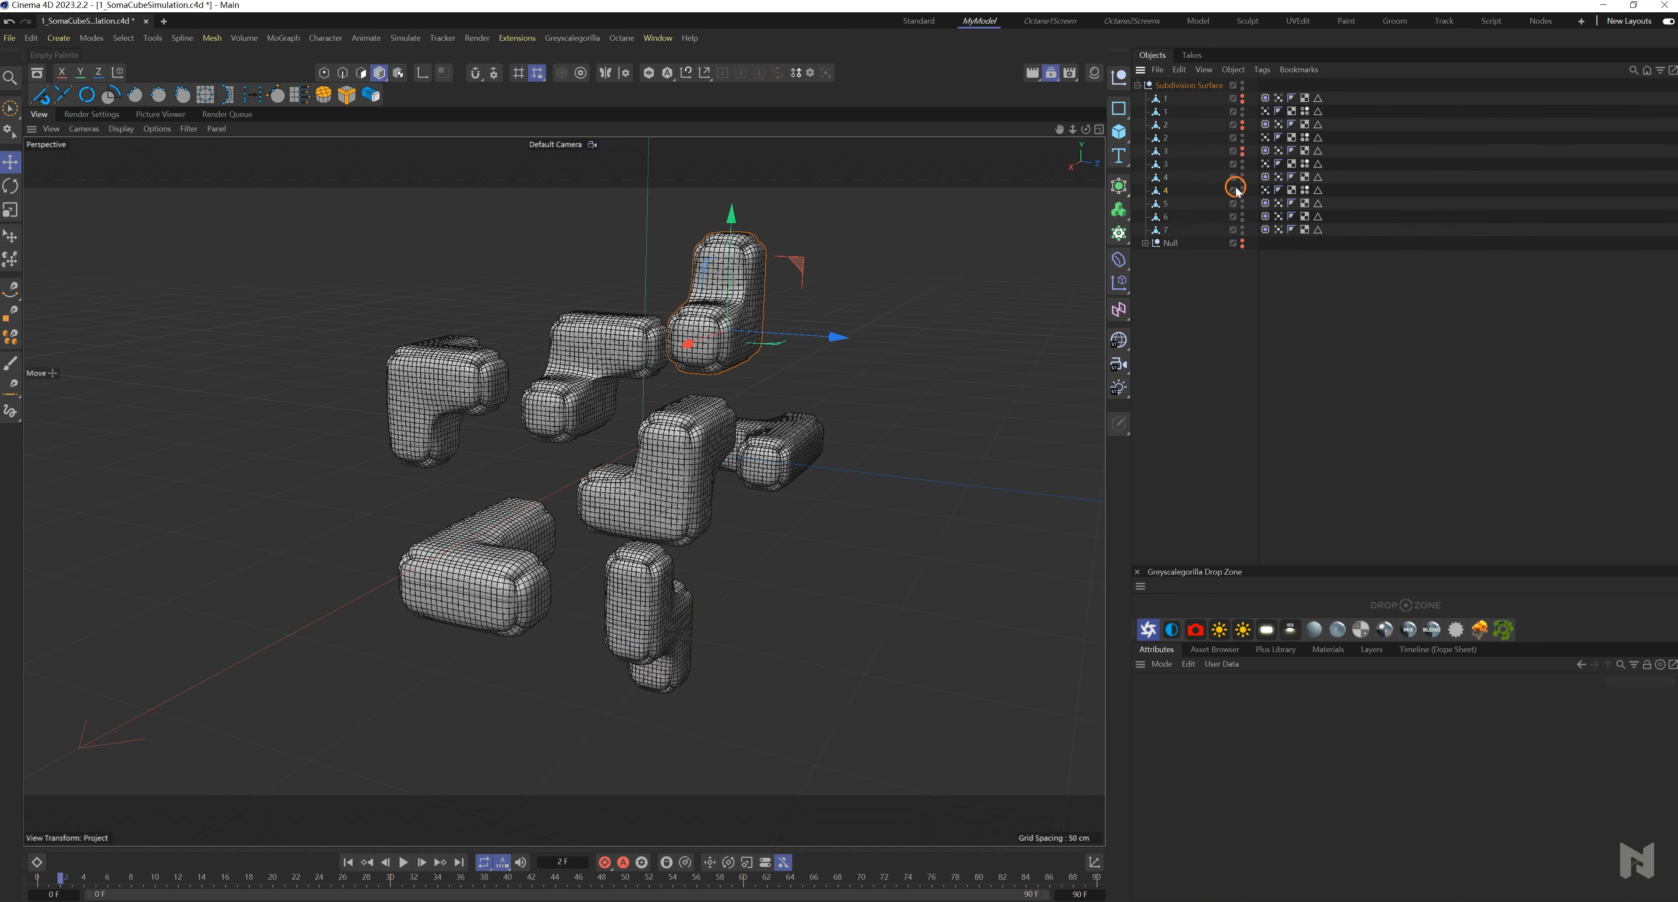
right_click(1163, 203)
click(1225, 546)
click(1265, 217)
key(Delete)
alt+click(1243, 203)
- Make Current State to Object copies of pieces 6 and 7, delete the copies' Cloth tags, and hide the originals
click(1165, 232)
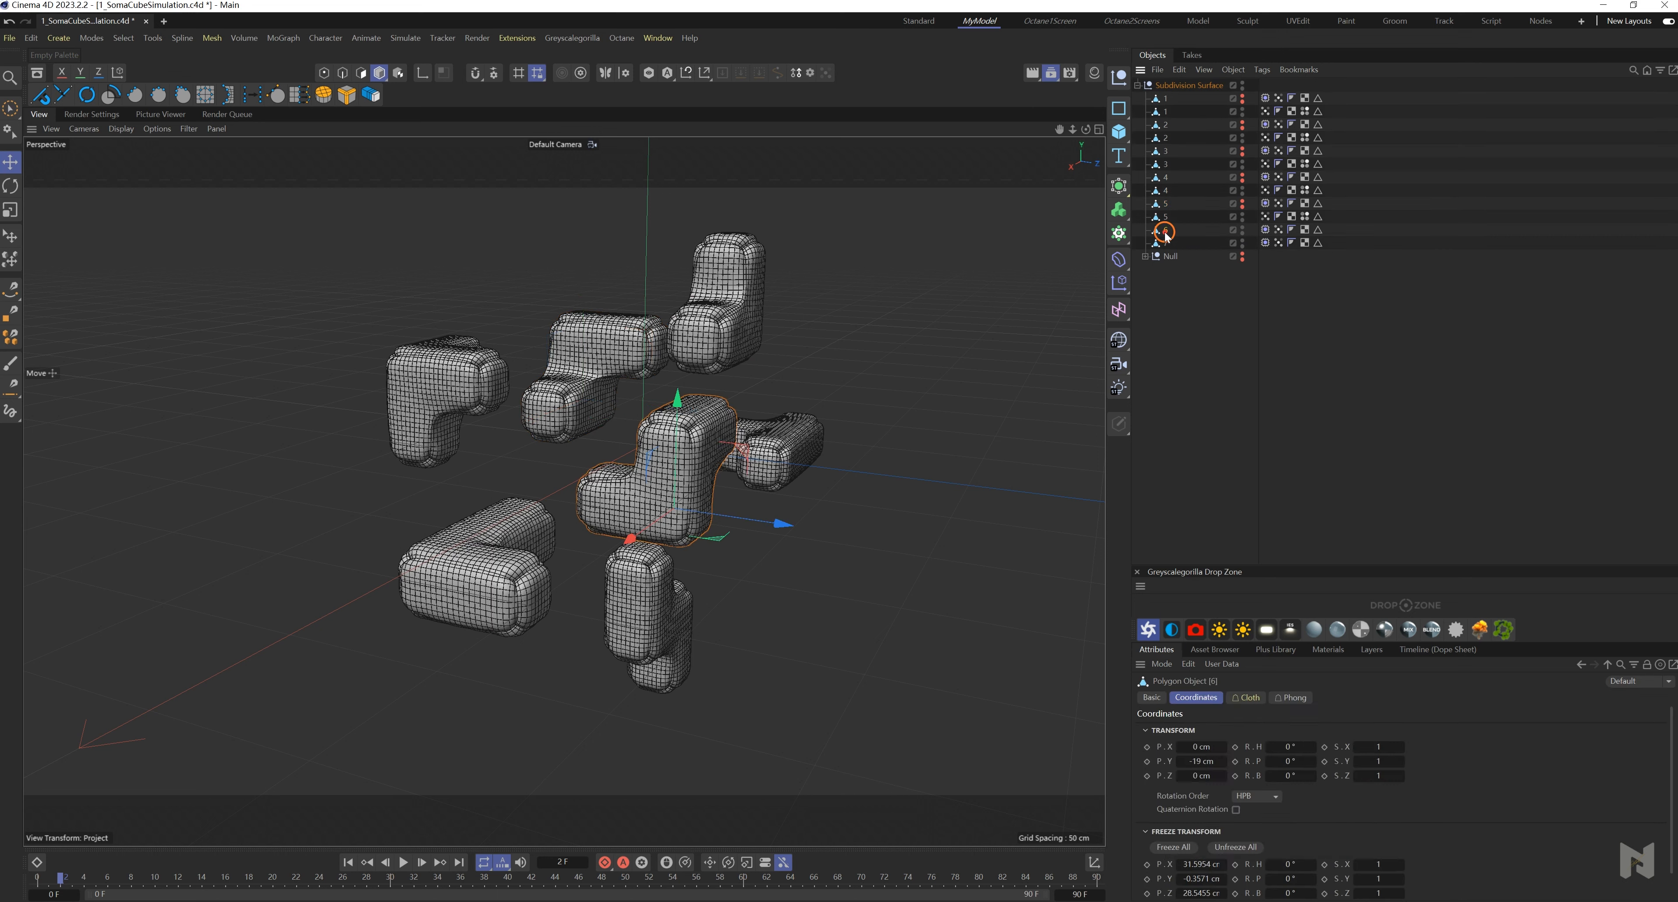
right_click(1165, 232)
click(1238, 572)
click(1265, 242)
key(Delete)
alt+click(1242, 229)
right_click(1165, 257)
click(1308, 599)
click(1265, 269)
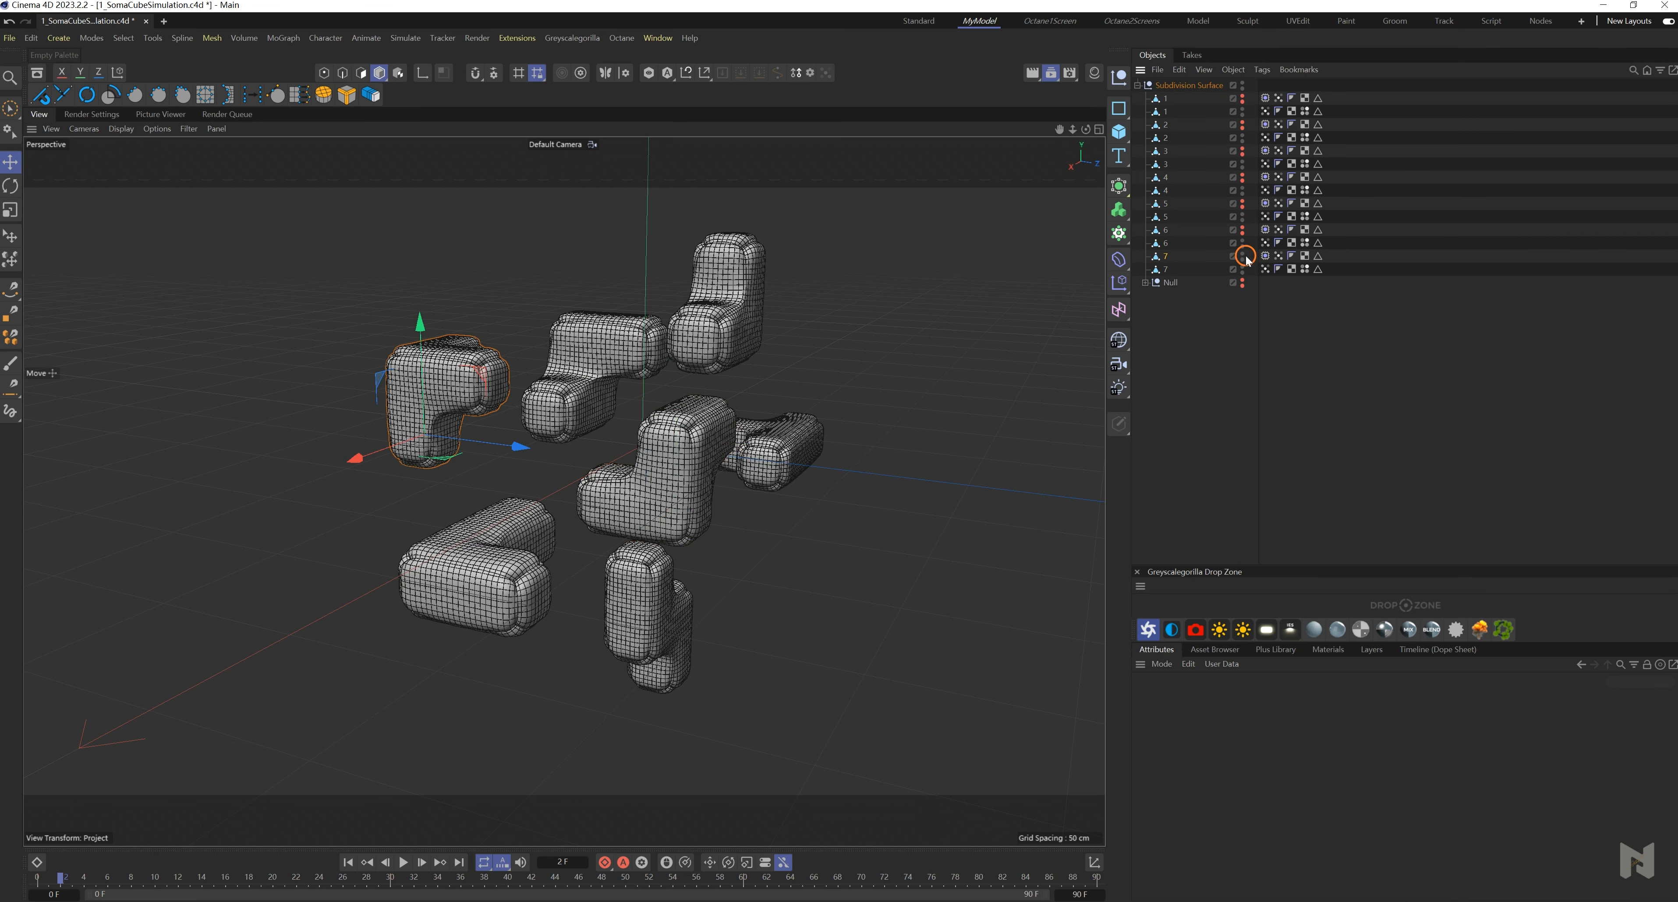
alt+click(1243, 256)
- Select the seven hidden original pieces that still carry Cloth tags and delete them
click(1167, 100)
ctrl+click(1168, 126)
ctrl+click(1166, 153)
ctrl+click(1162, 177)
ctrl+click(1159, 204)
ctrl+click(1163, 230)
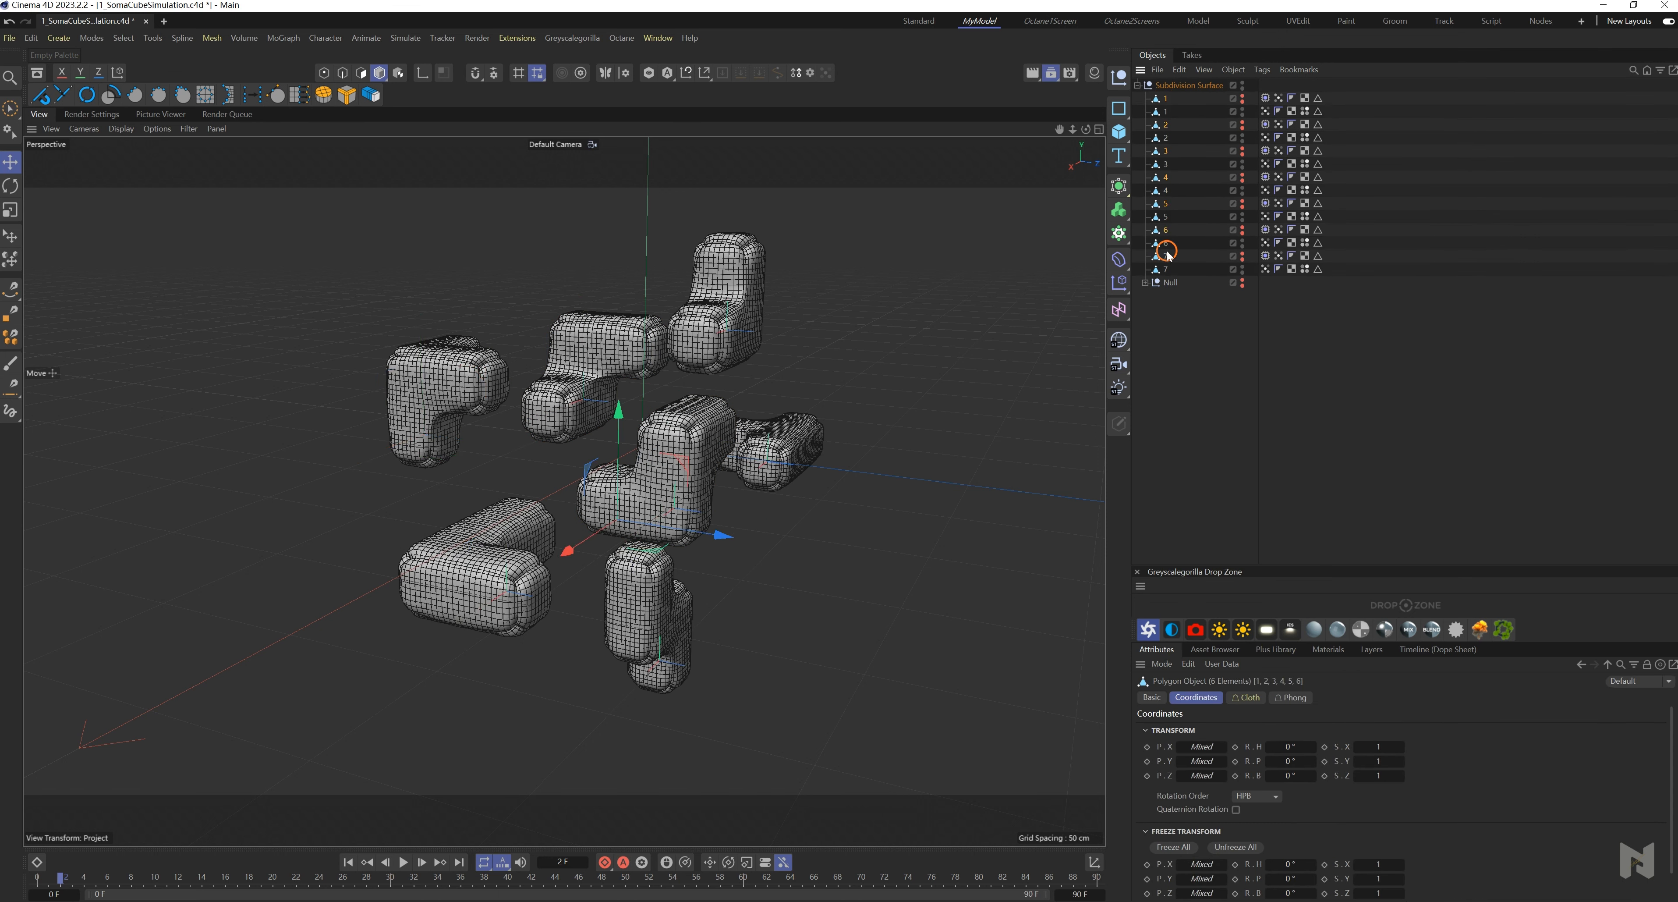
ctrl+click(1166, 254)
key(Delete)
- Set the offset position coordinates of pieces 1, 2 and 3 to 0 cm
click(1166, 111)
drag(1201, 748, 1202, 747)
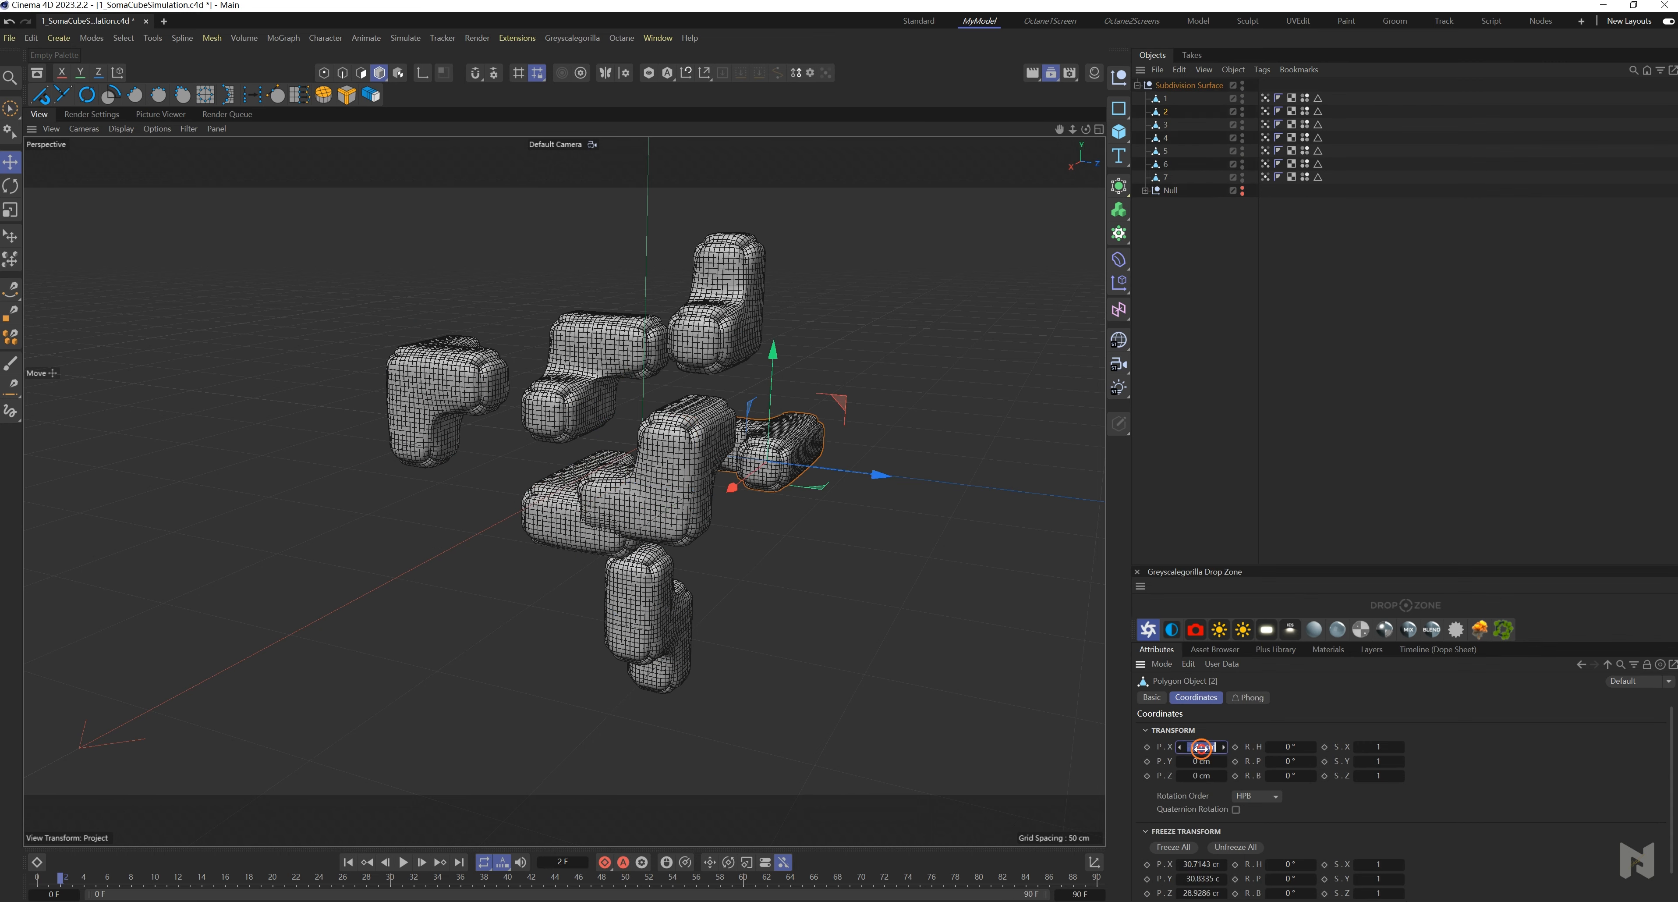
text(0)
key(Return)
click(1165, 125)
click(1200, 761)
text(0)
key(Return)
- Set the offset position coordinates of pieces 4 to 7 to 0 cm to reassemble the cube
click(1174, 140)
click(1200, 762)
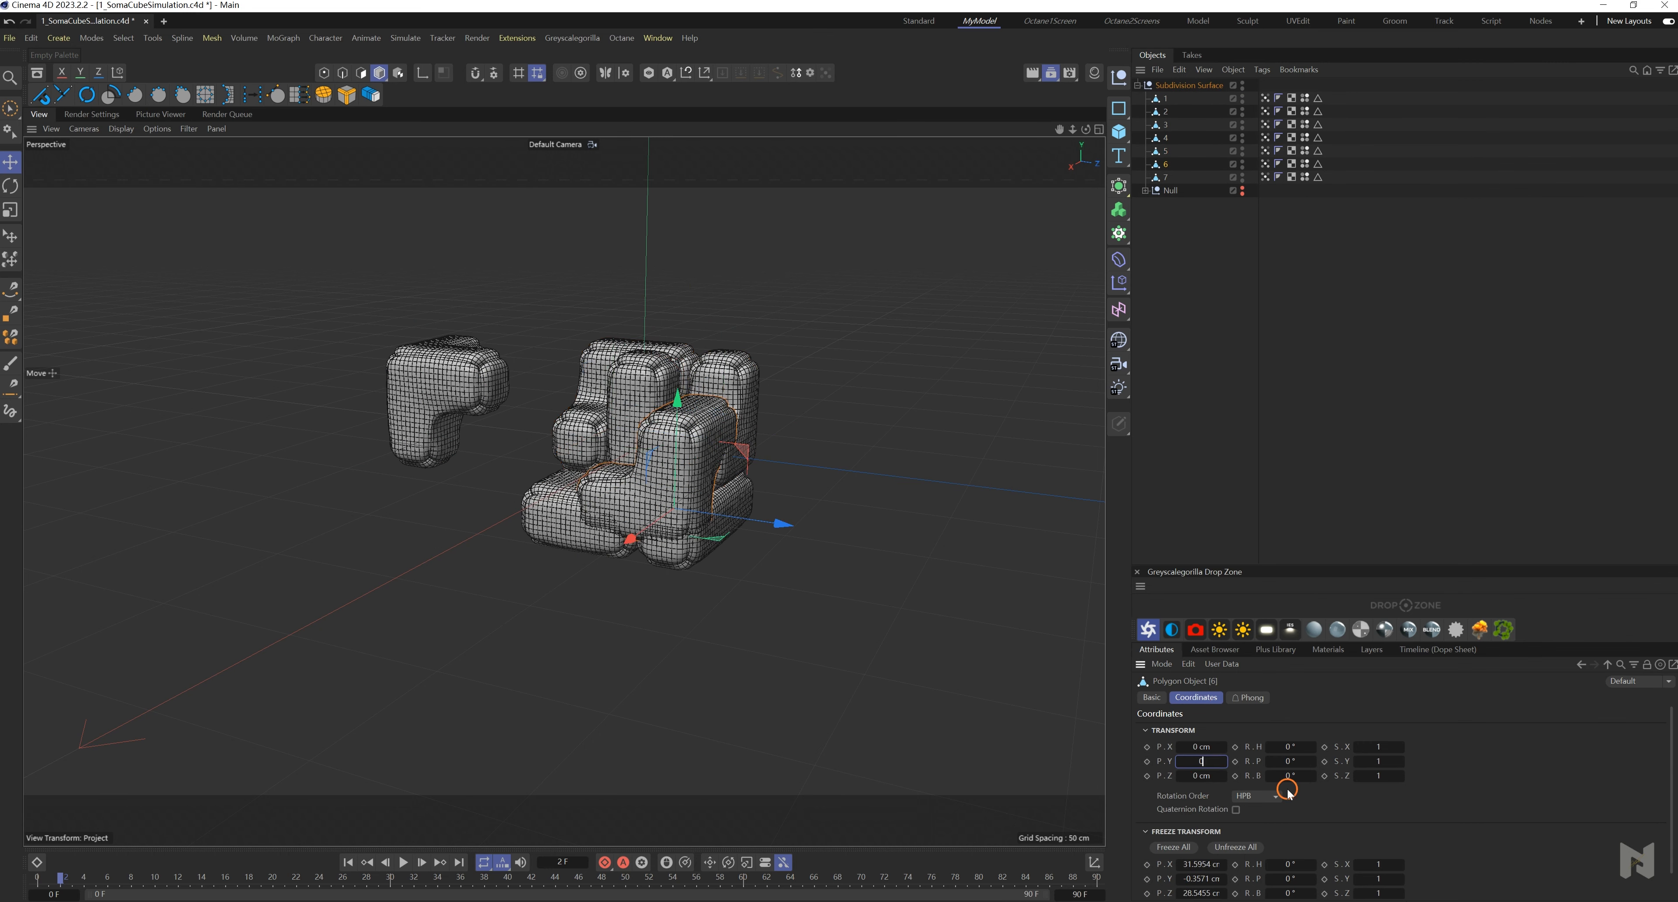
key(Return)
click(1166, 177)
click(1201, 776)
text(0)
key(Return)
- Delete the velocity Vertex Color tags from all seven pieces
click(1305, 176)
key(Delete)
click(1305, 124)
click(1305, 99)
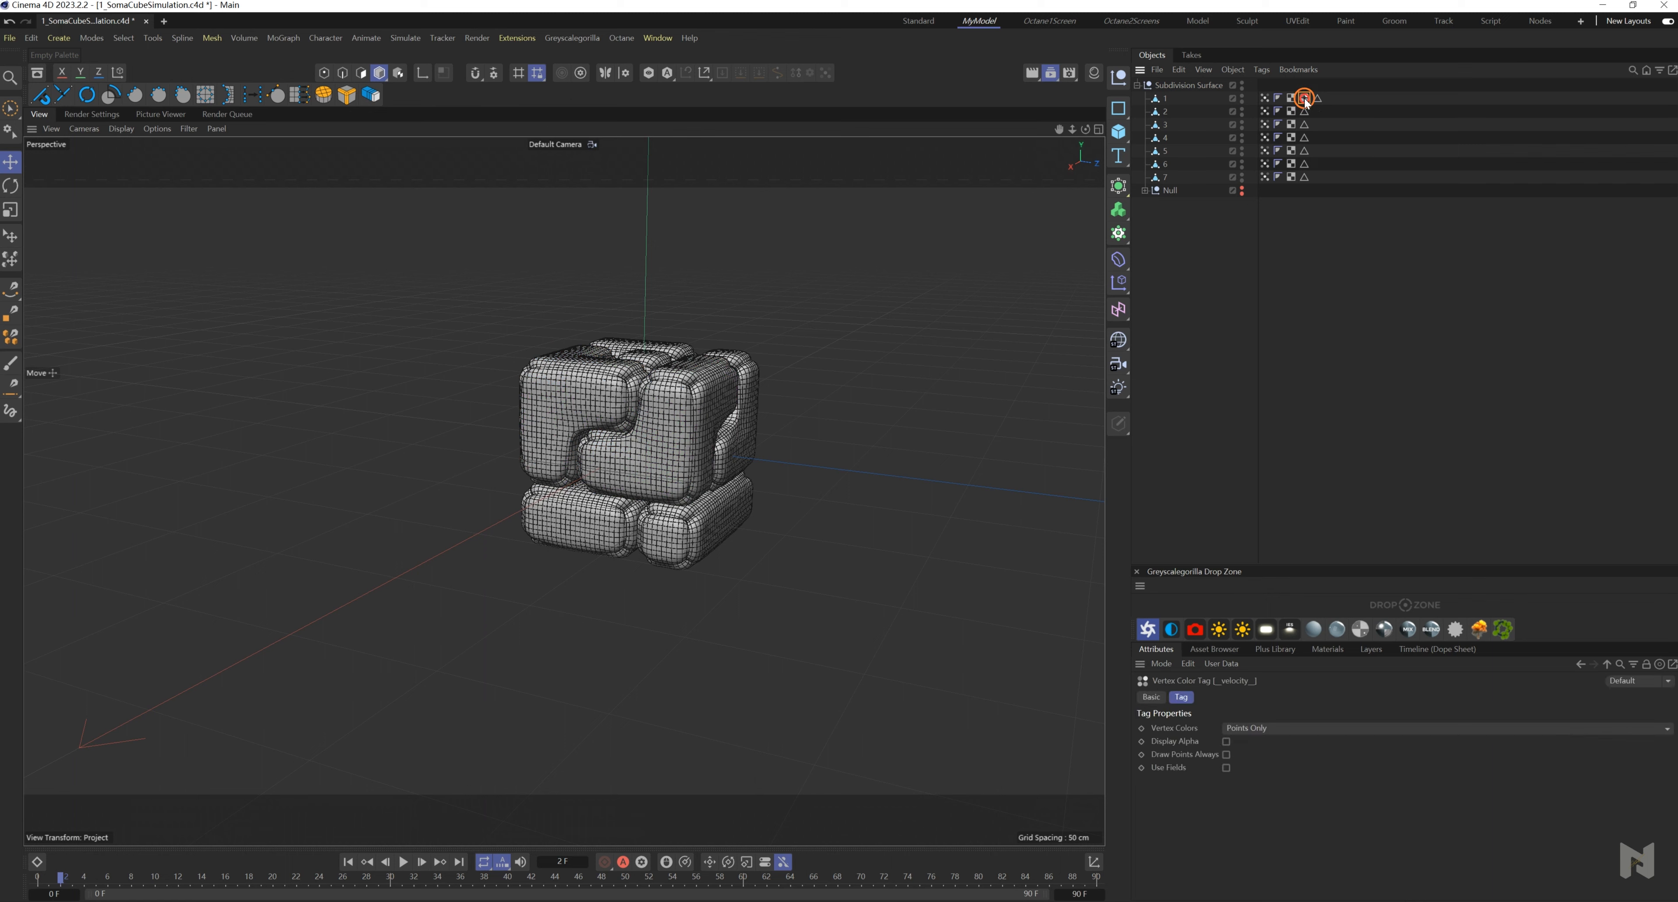
key(Delete)
- Place each of the seven pieces under its own Subdivision Surface, and each Subdivision Surface under its own Null
click(1157, 177)
shift+click(1160, 99)
alt+click(1118, 186)
alt+click(1118, 77)
click(1208, 360)
- Rename the seven parent Nulls 1 to 7 to match the pieces they contain
double_click(1187, 337)
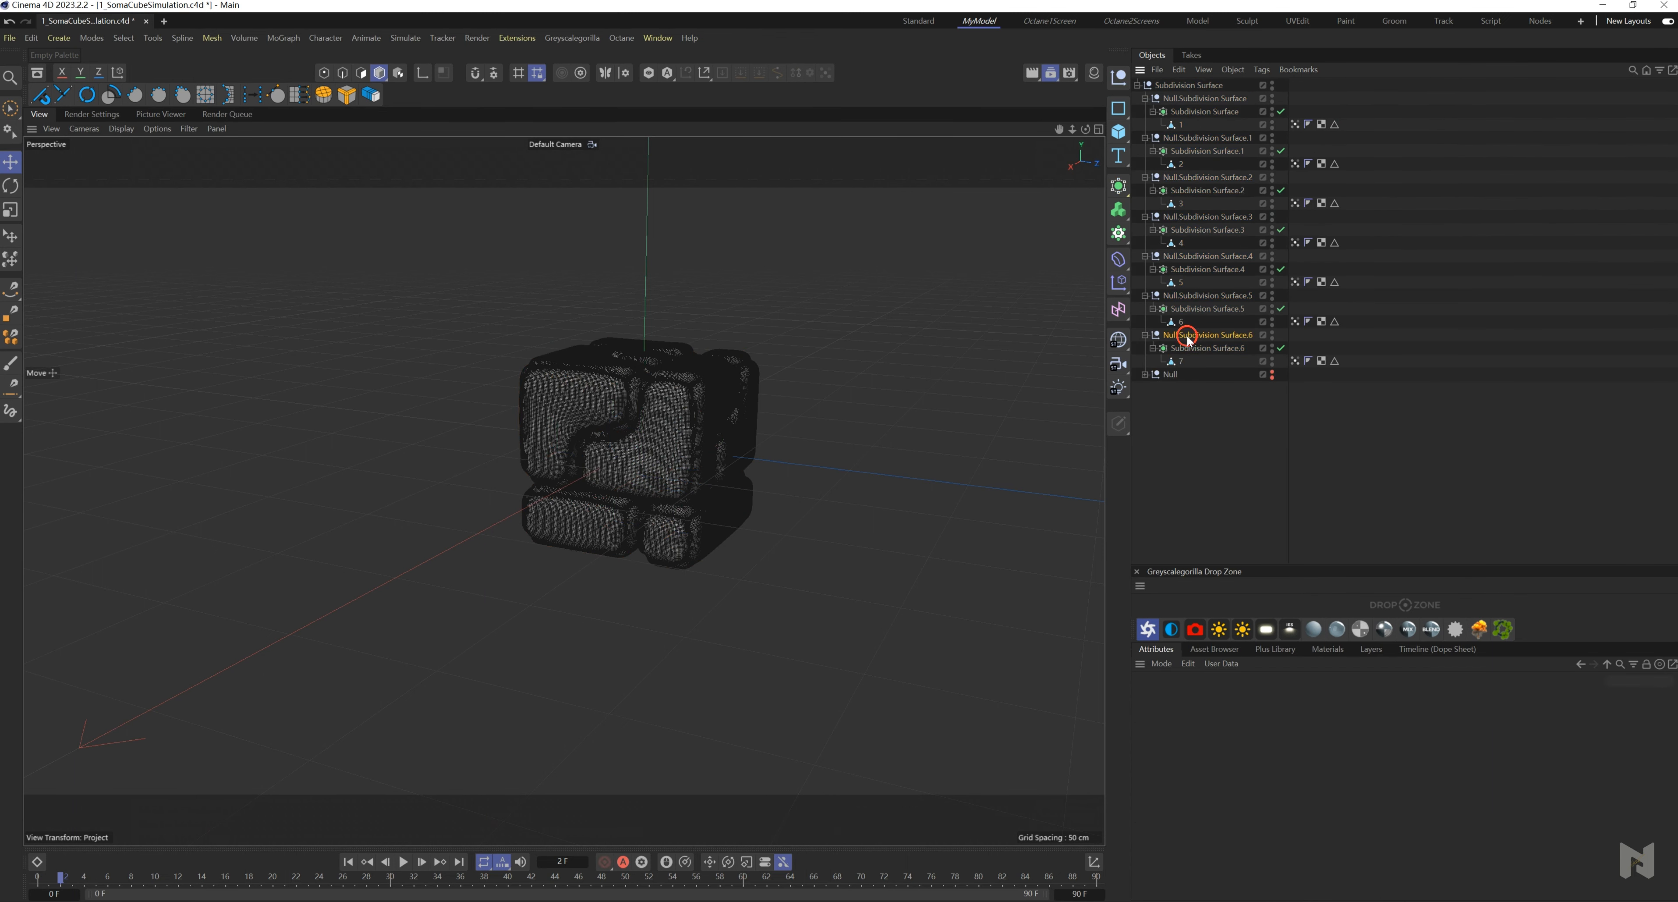
text(7)
double_click(1191, 295)
text(6)
double_click(1189, 257)
text(5)
double_click(1187, 219)
text(4)
double_click(1189, 179)
text(3)
double_click(1191, 139)
text(2)
double_click(1189, 99)
text(1)
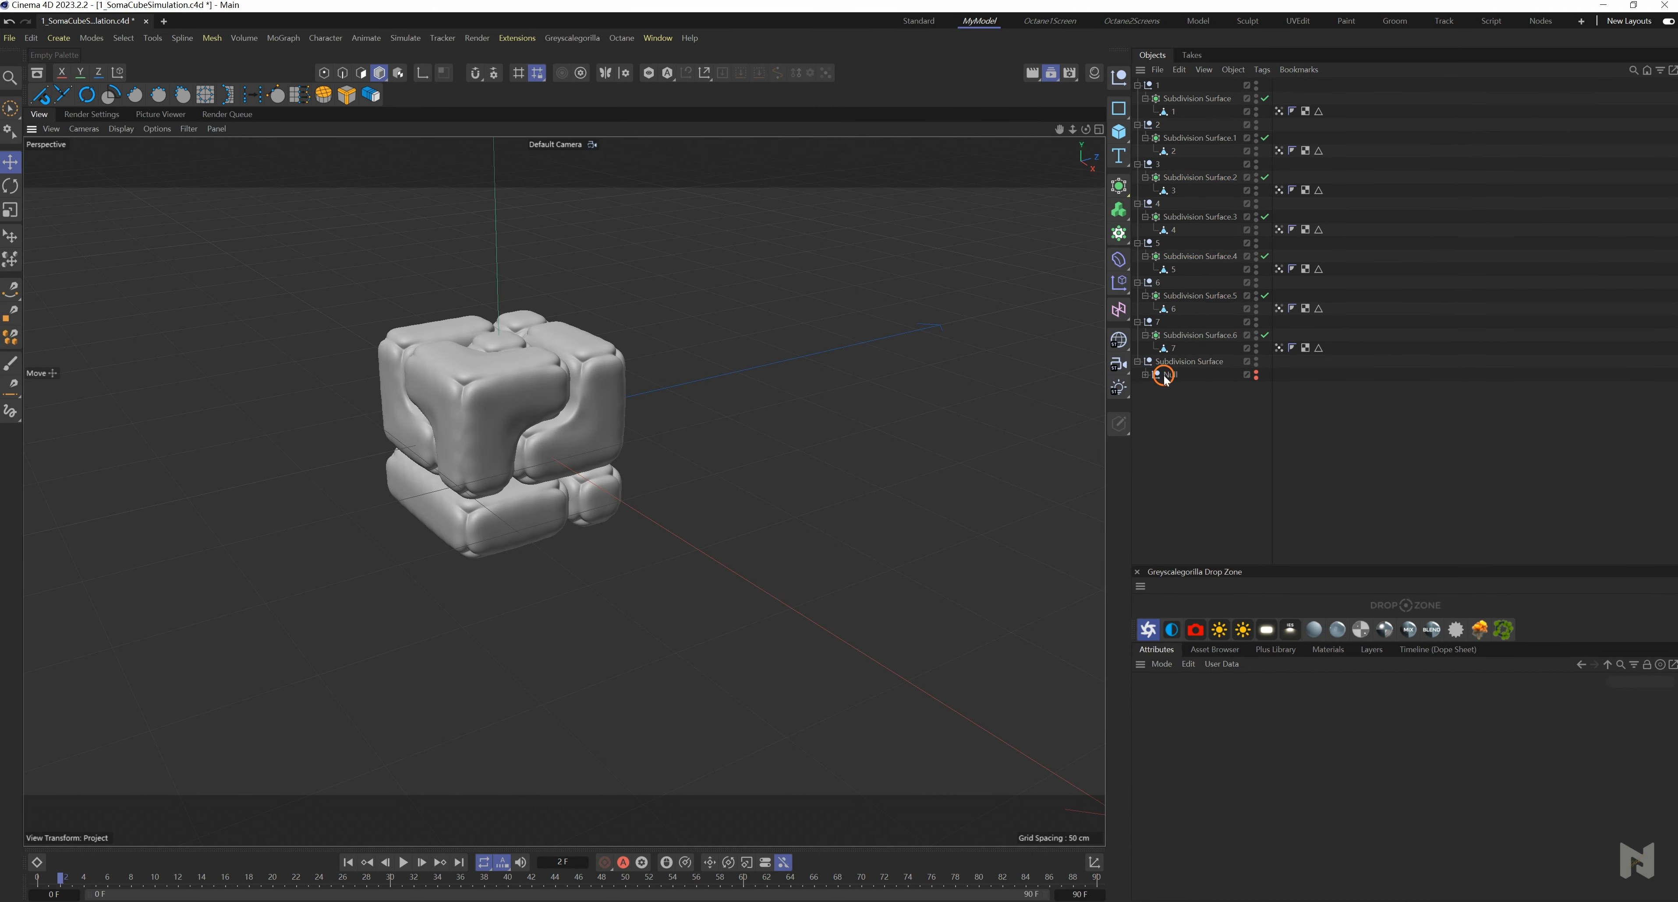
- Move the hidden Null above the old Subdivision Surface group and delete that empty group
drag(1164, 376, 1150, 356)
click(1180, 375)
key(Delete)
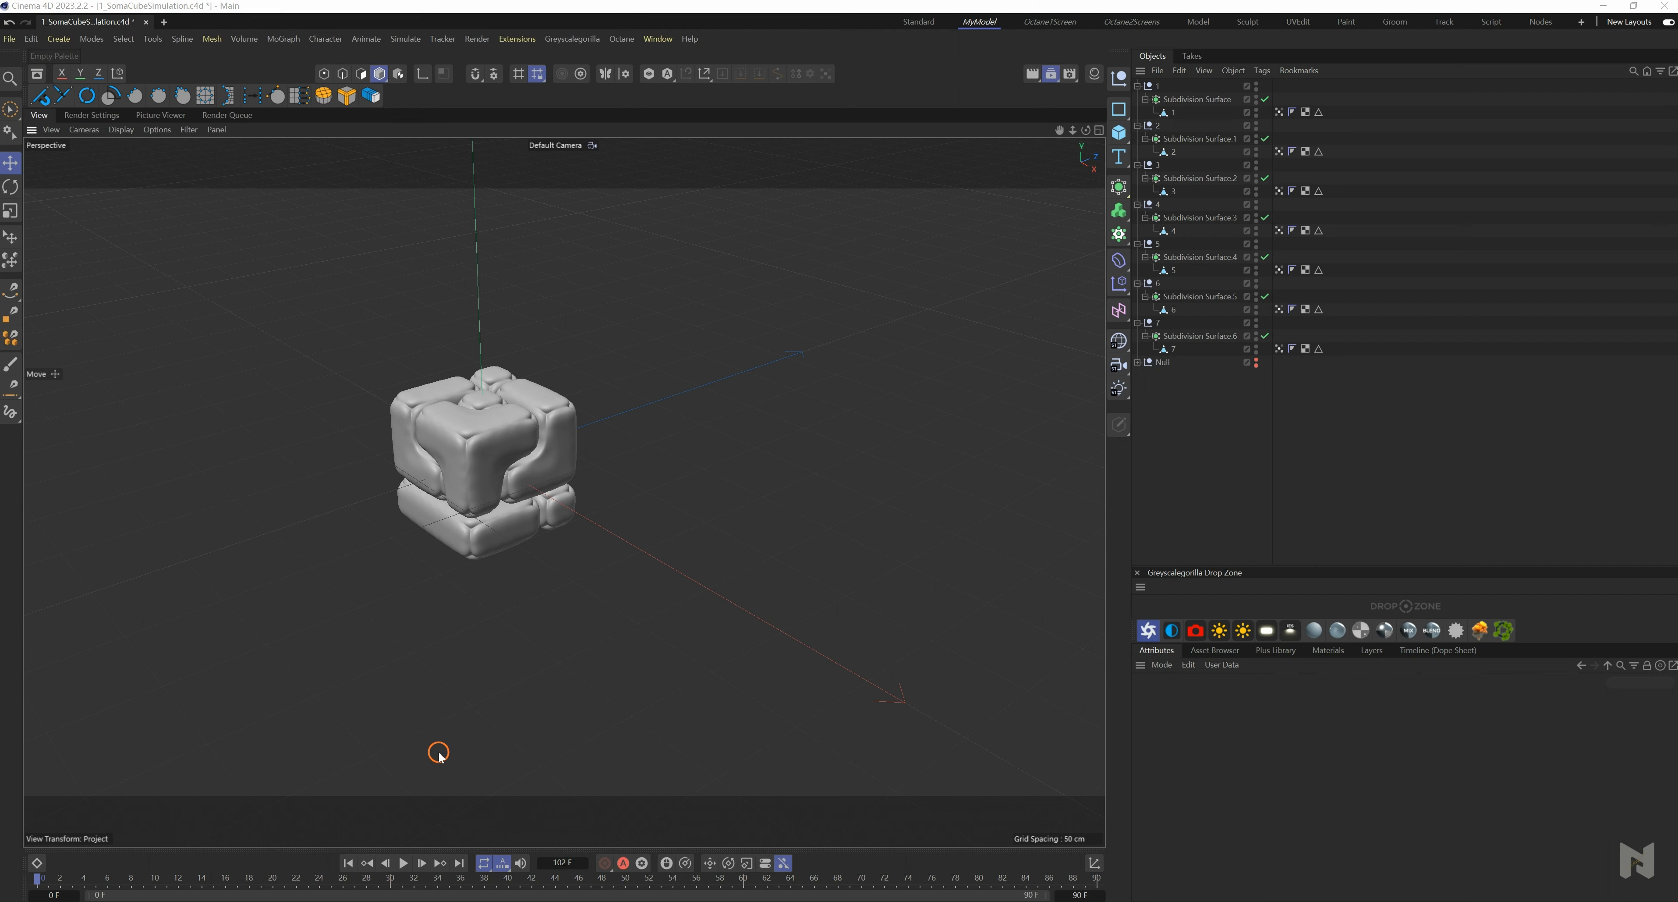
- Add a Cube with a Display tag and set its Shading Mode to Lines
click(1119, 133)
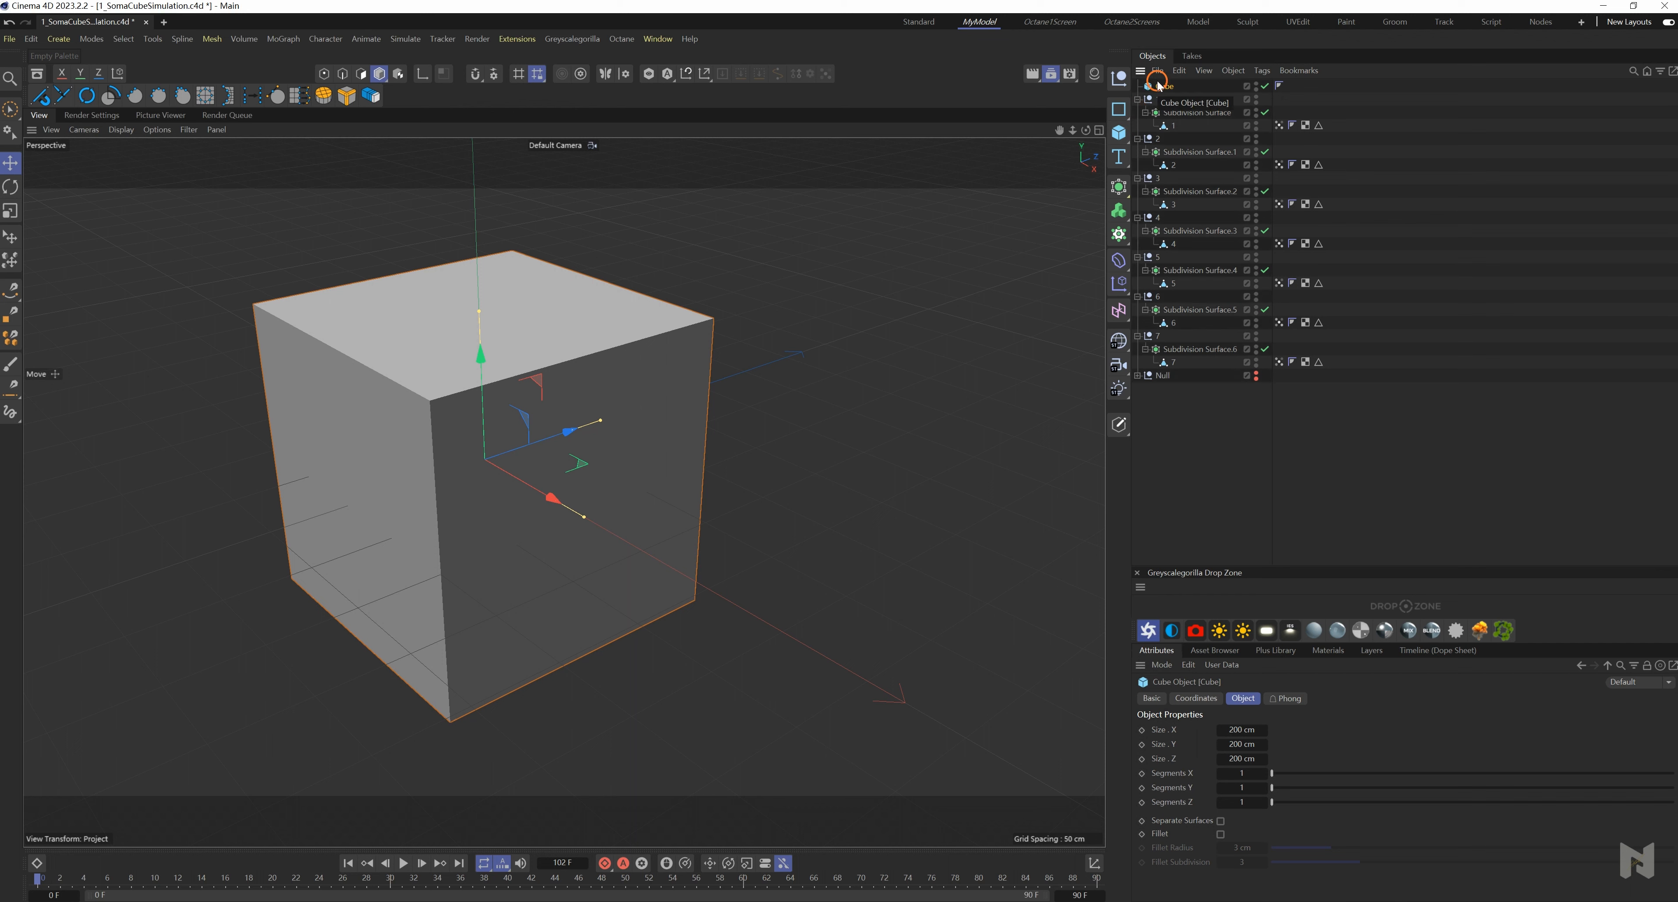
key(shift+c)
text(clothdisplay)
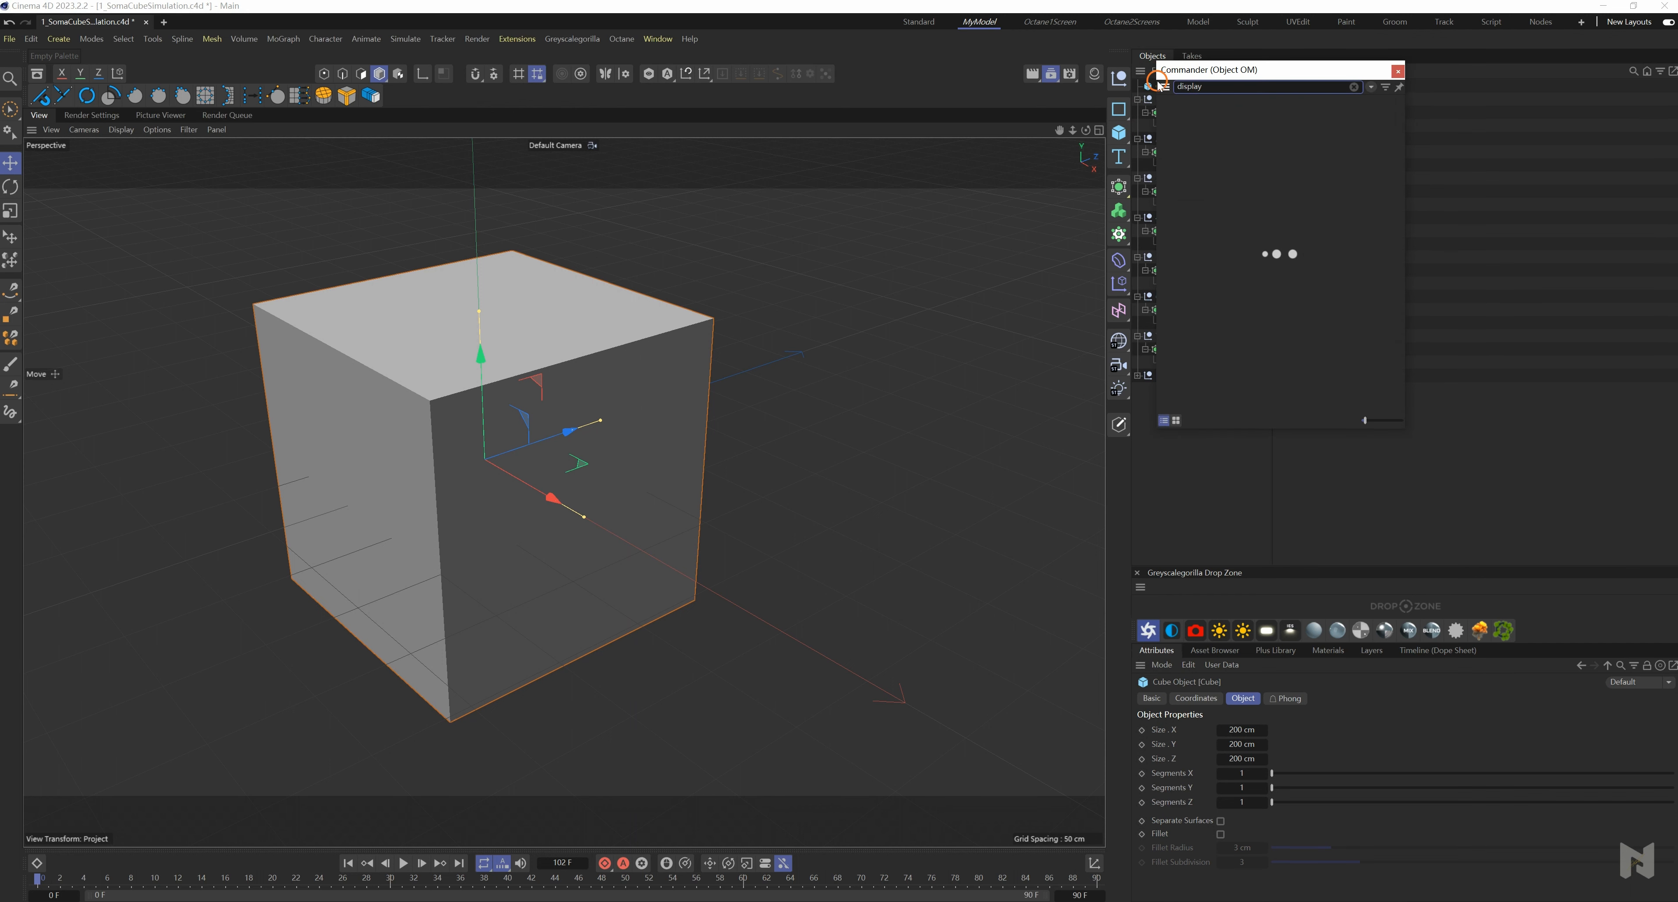
key(Return)
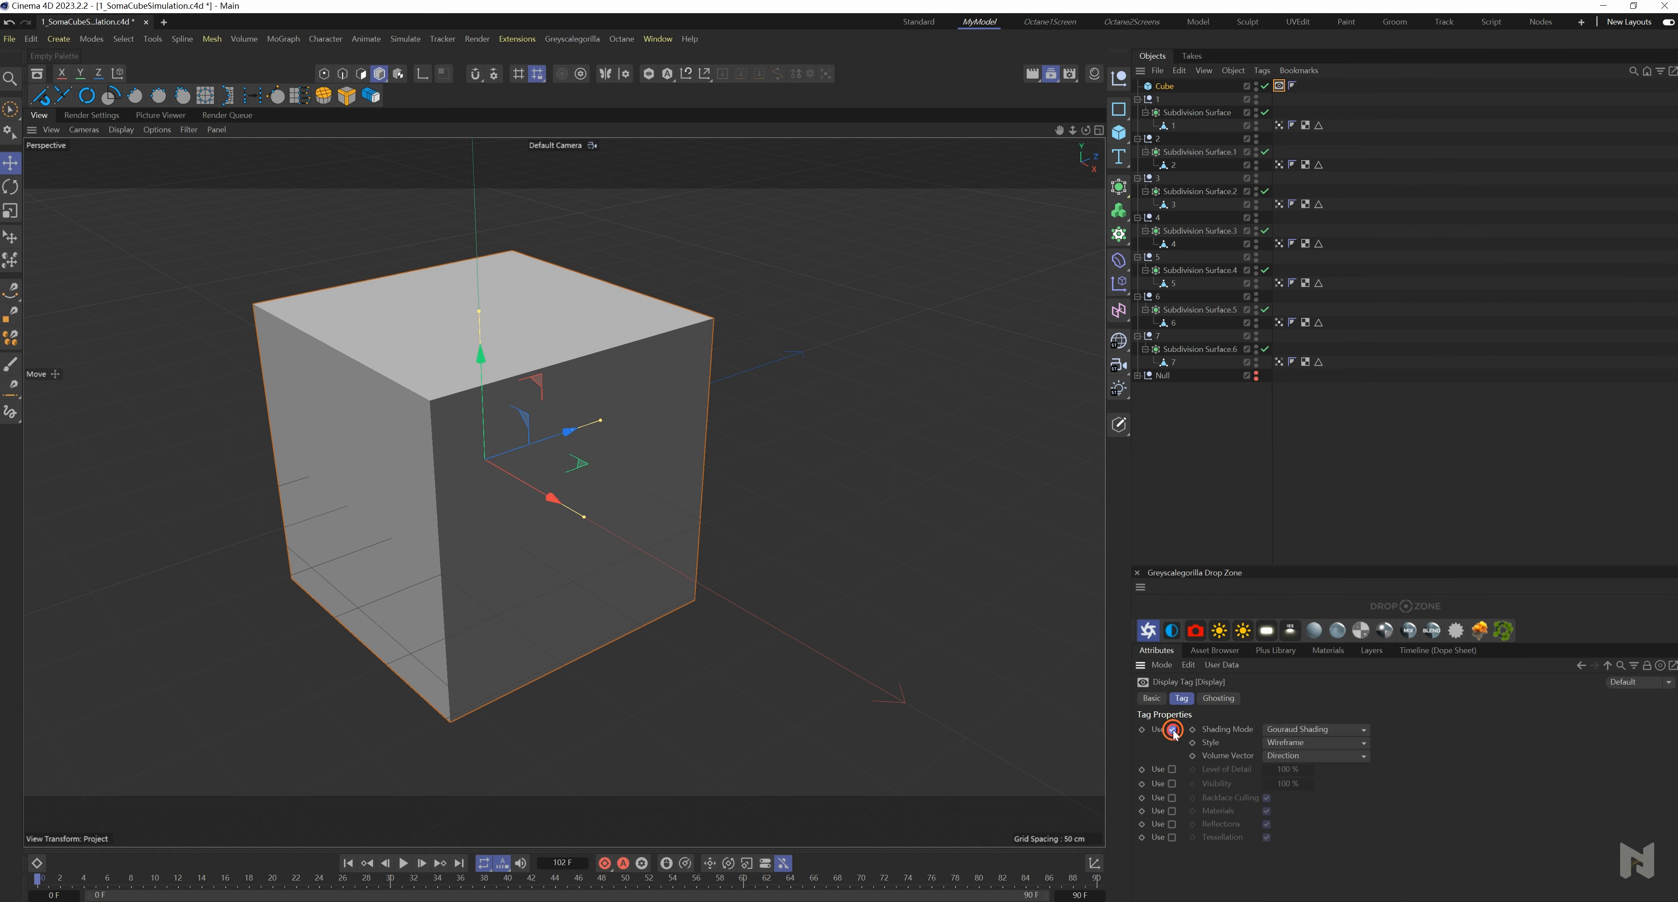
click(1275, 729)
click(1295, 847)
- Resize the Cube around the pieces to about 98.6 × 349.6 × 95 cm, extending it well below them
click(1099, 130)
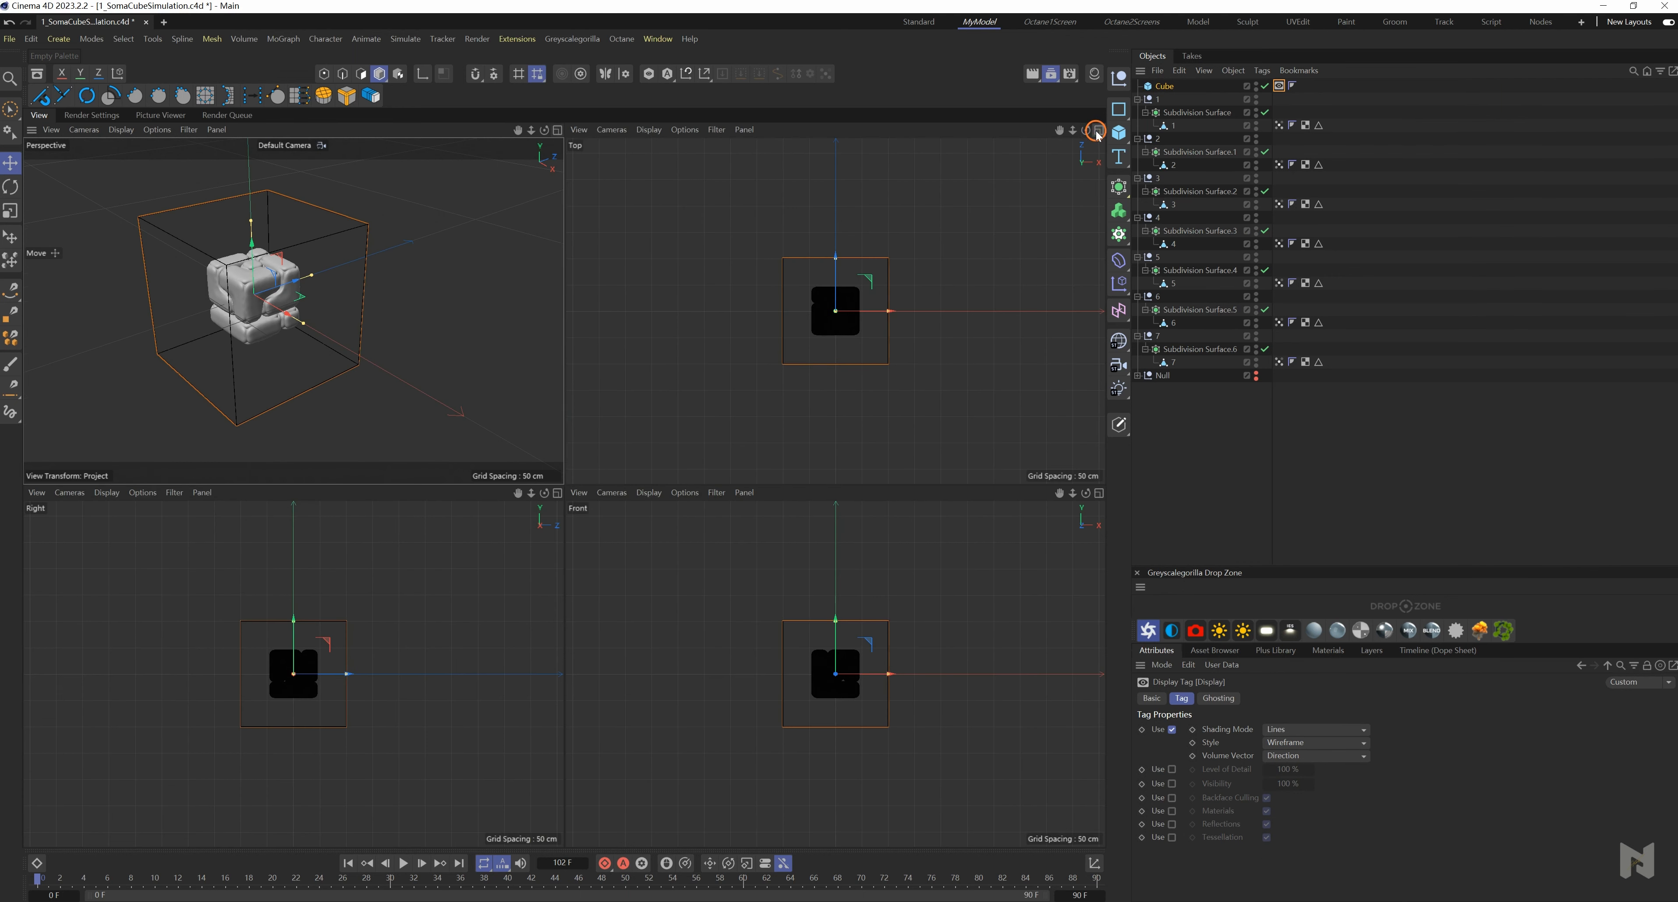
click(1099, 130)
drag(669, 494, 630, 495)
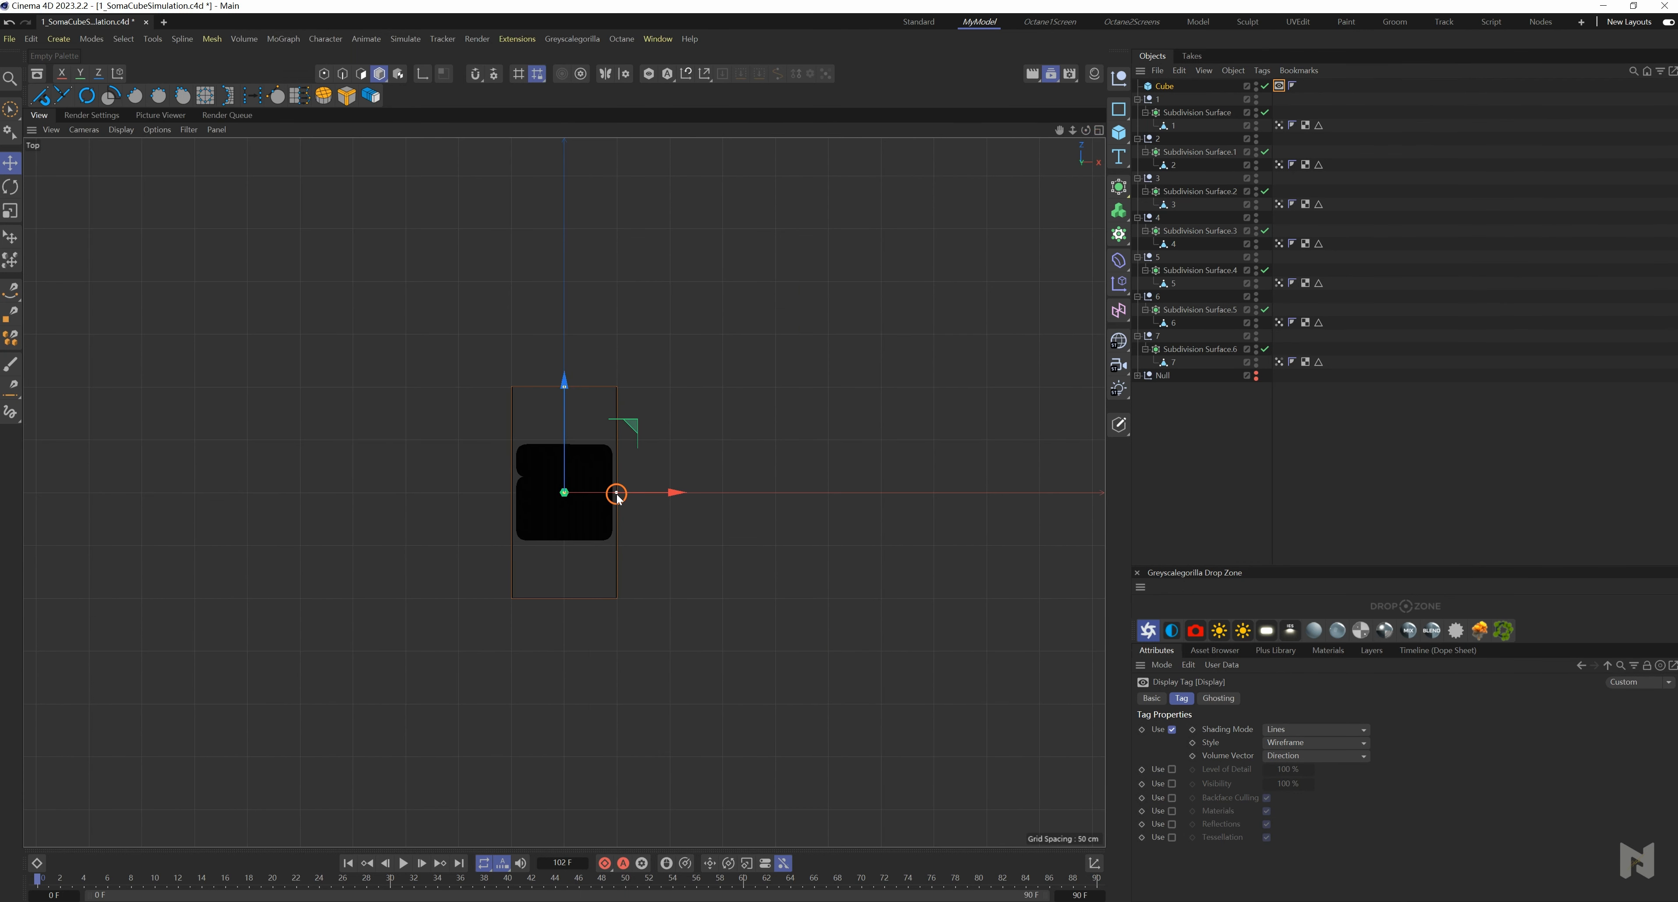
drag(565, 391, 571, 447)
click(1099, 130)
click(559, 131)
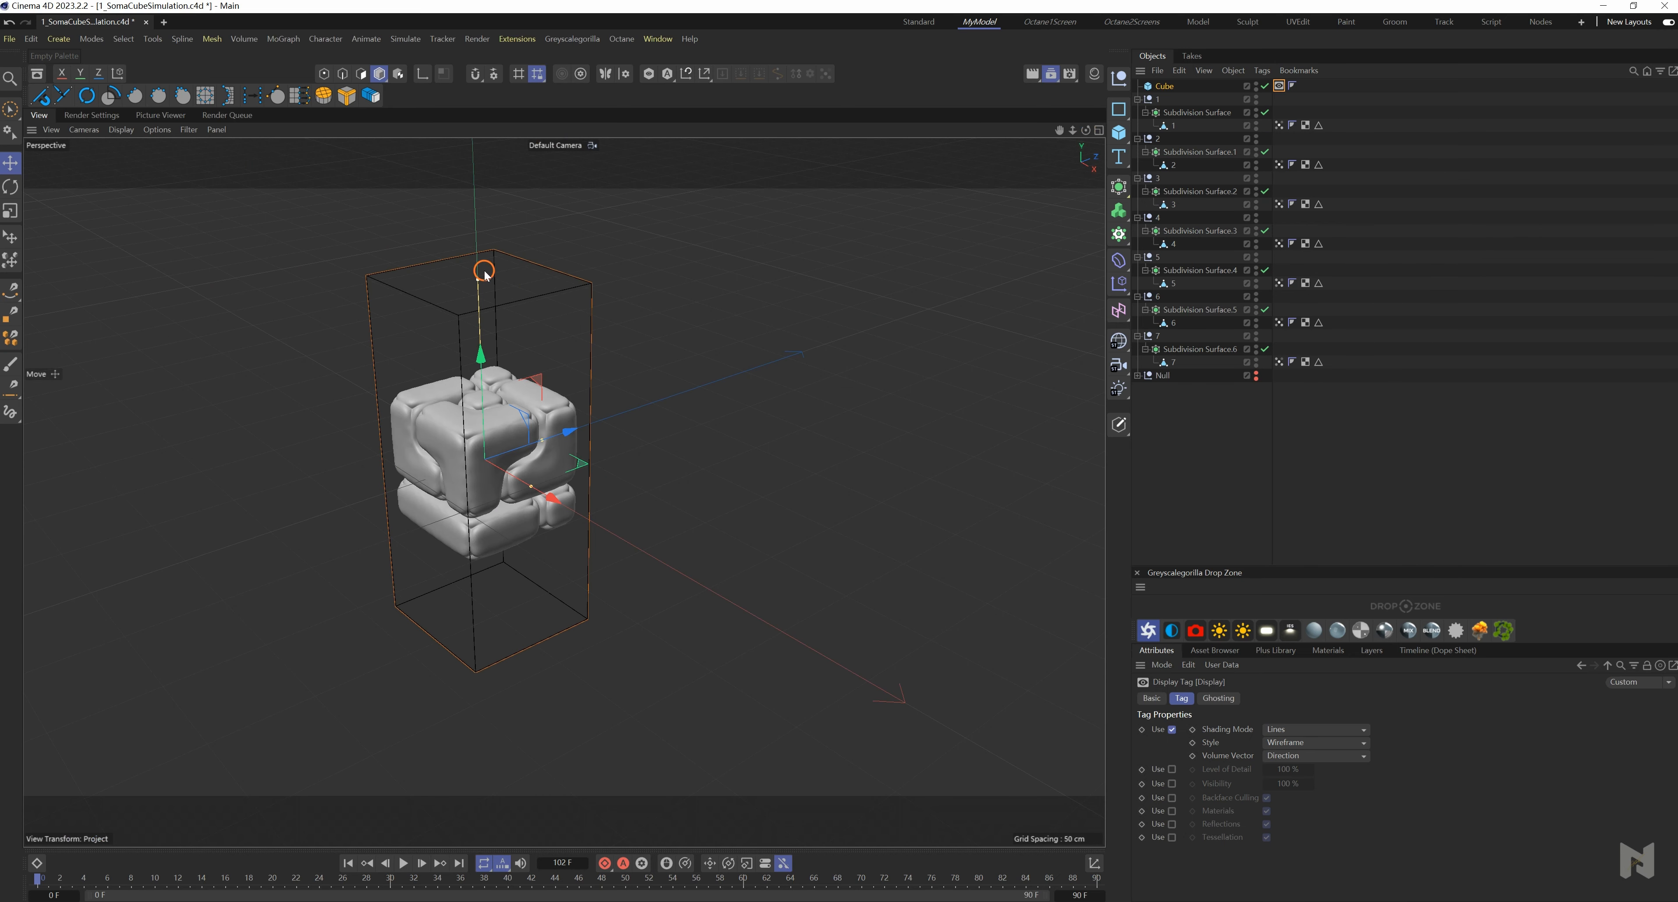
drag(473, 188, 579, 596)
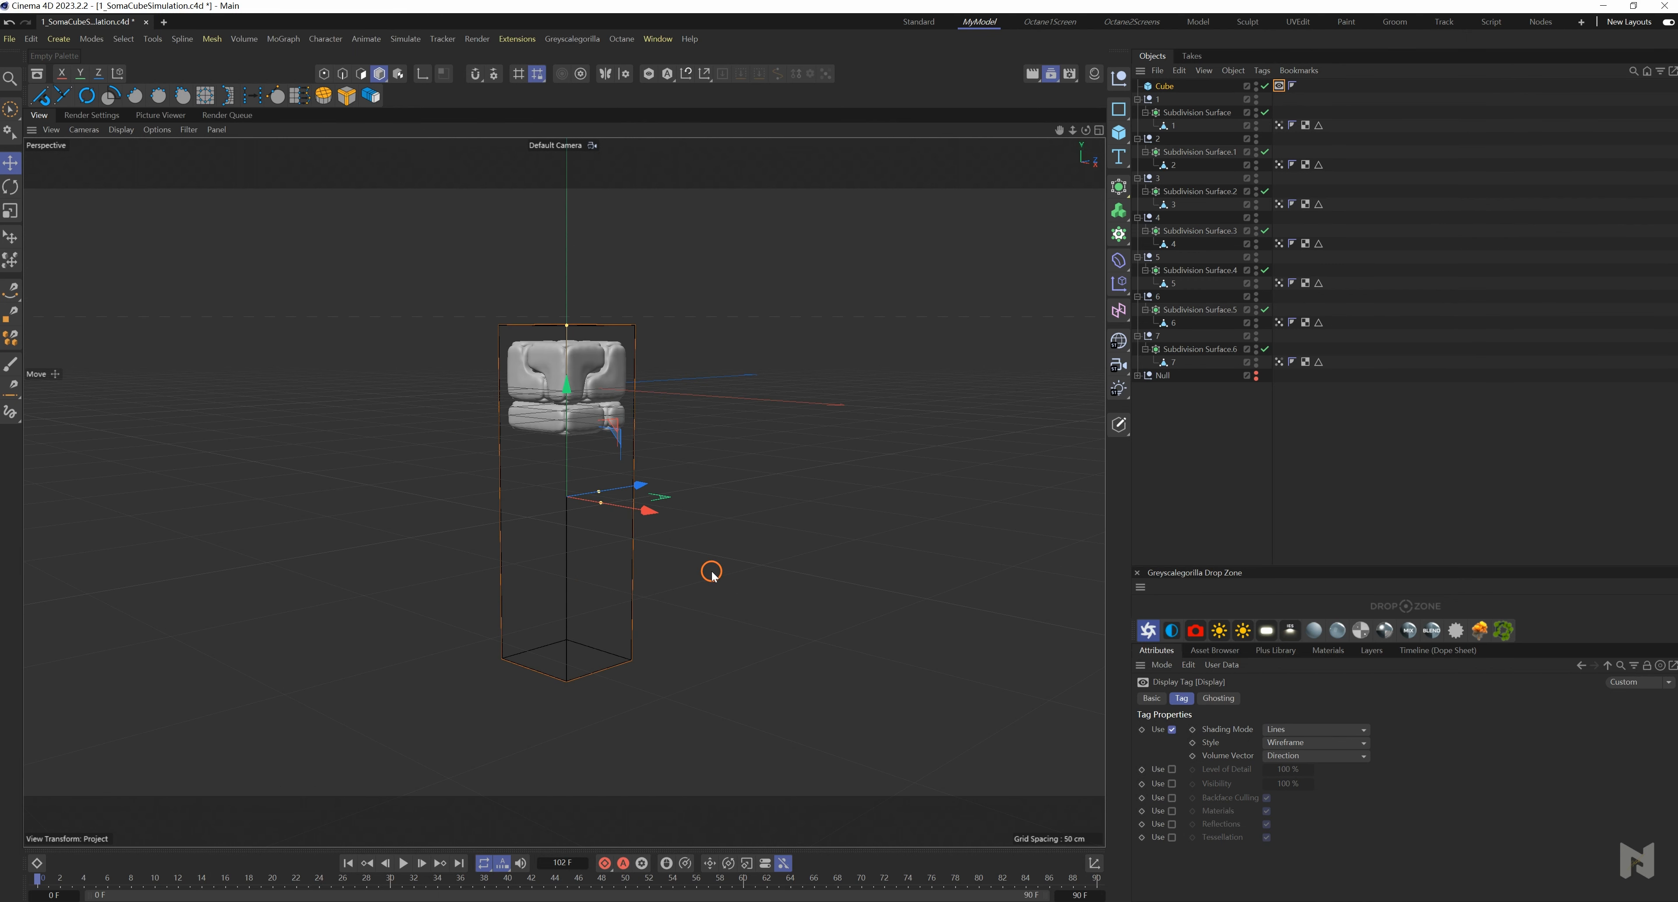
- Add a Collider tag to the container Cube and set its Collider Side to Both
click(1166, 87)
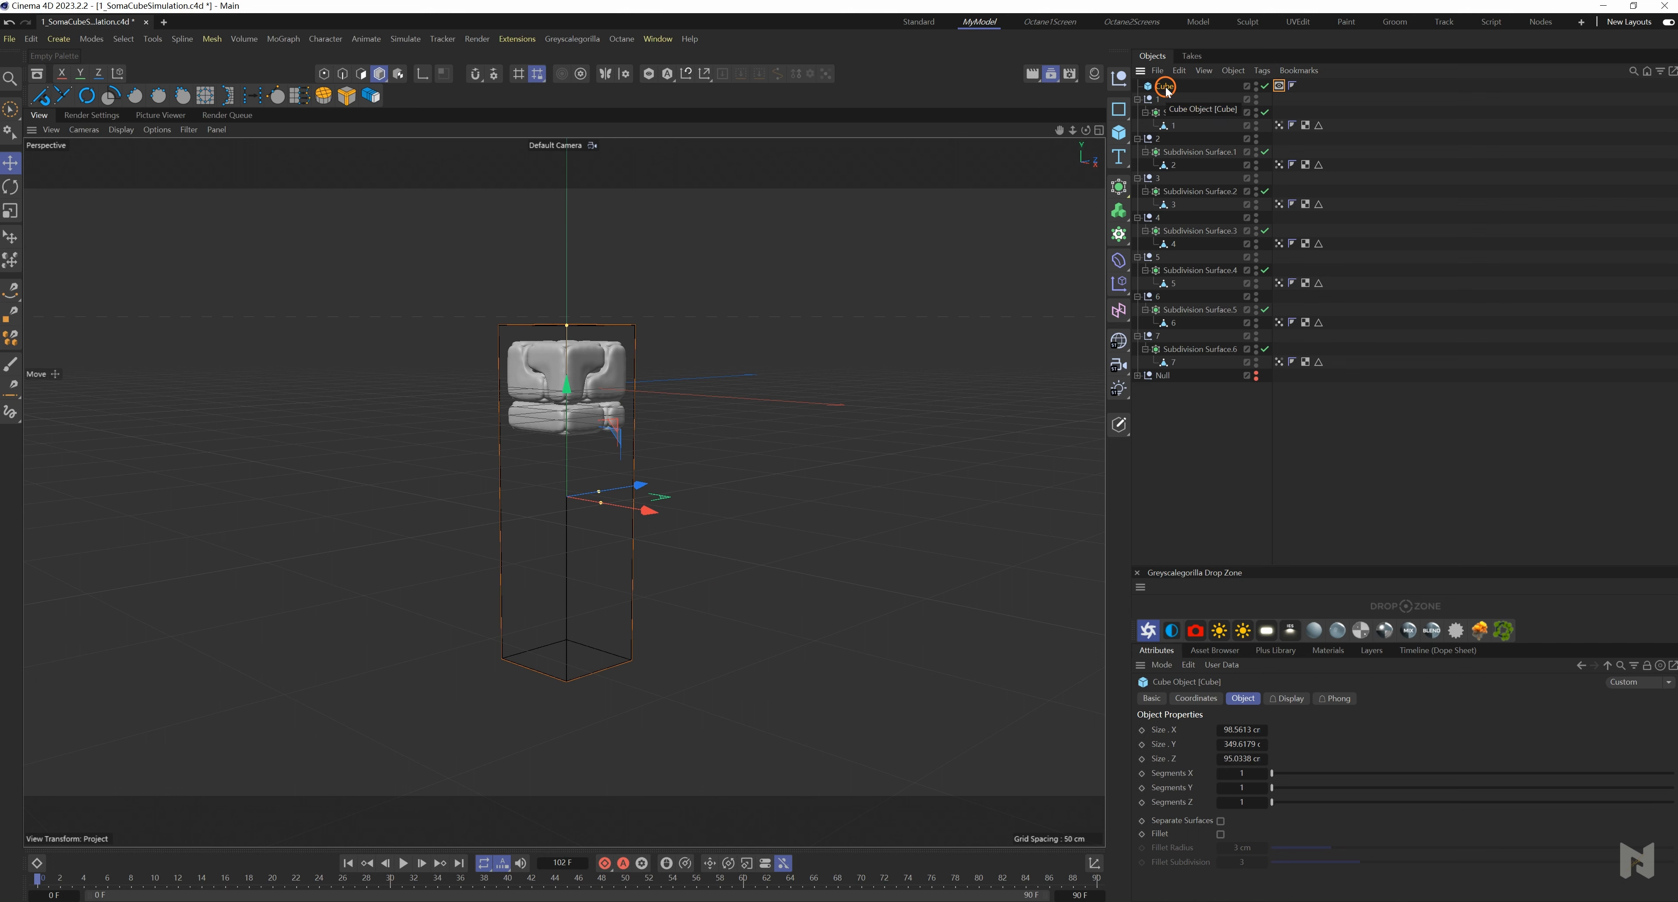
key(shift+c)
text(co)
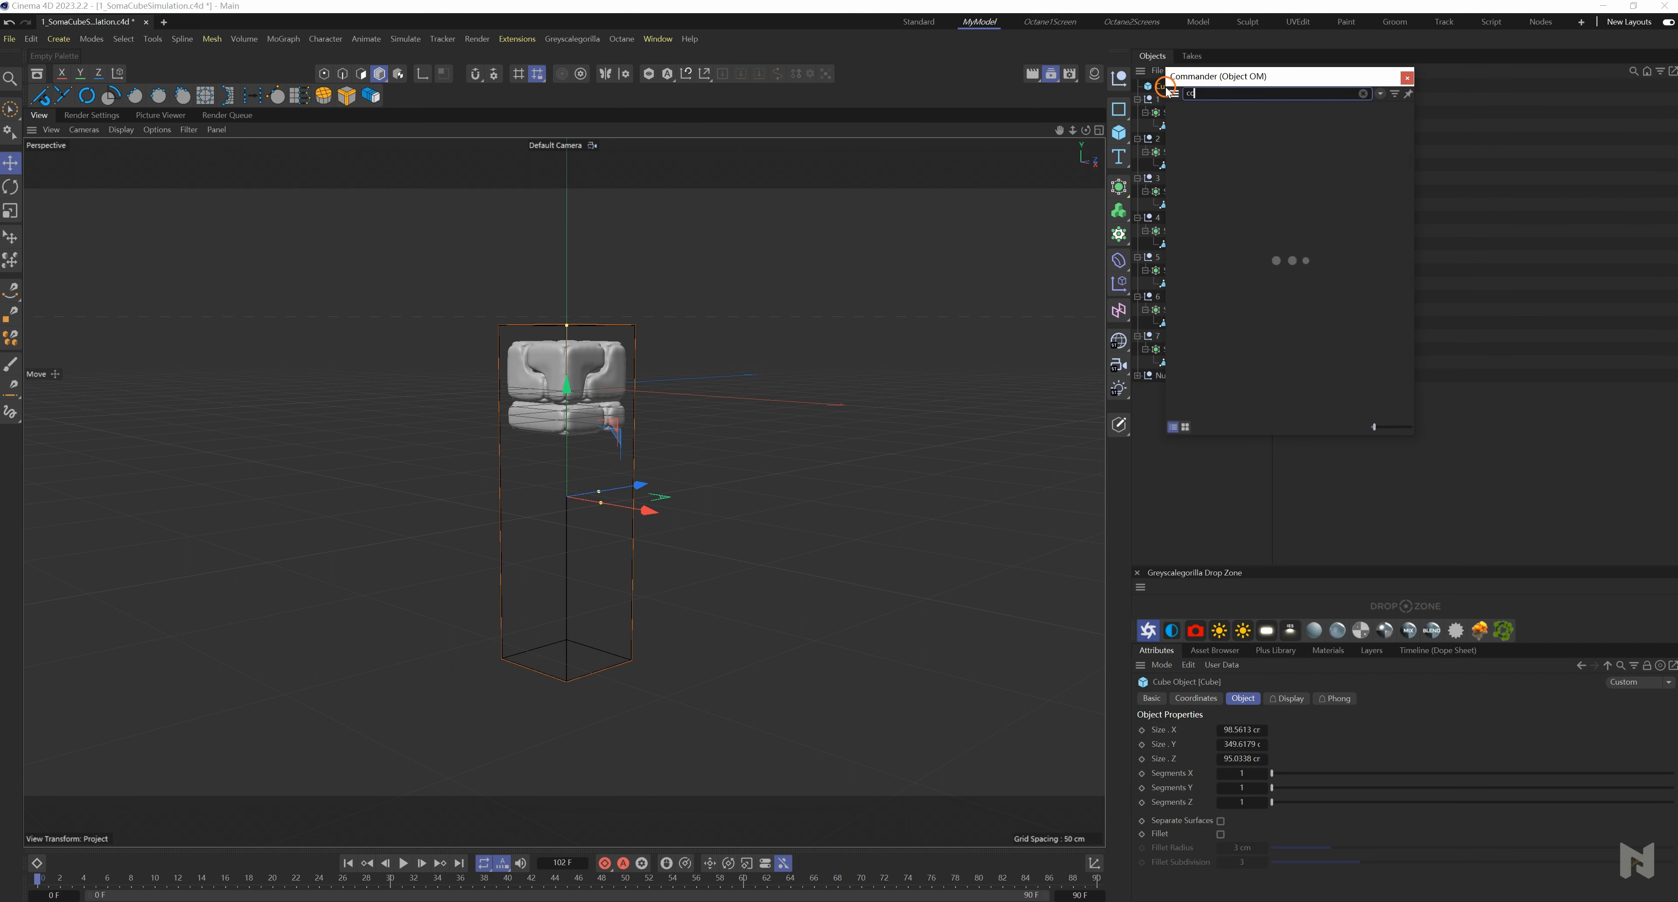
text(ll)
click(1202, 118)
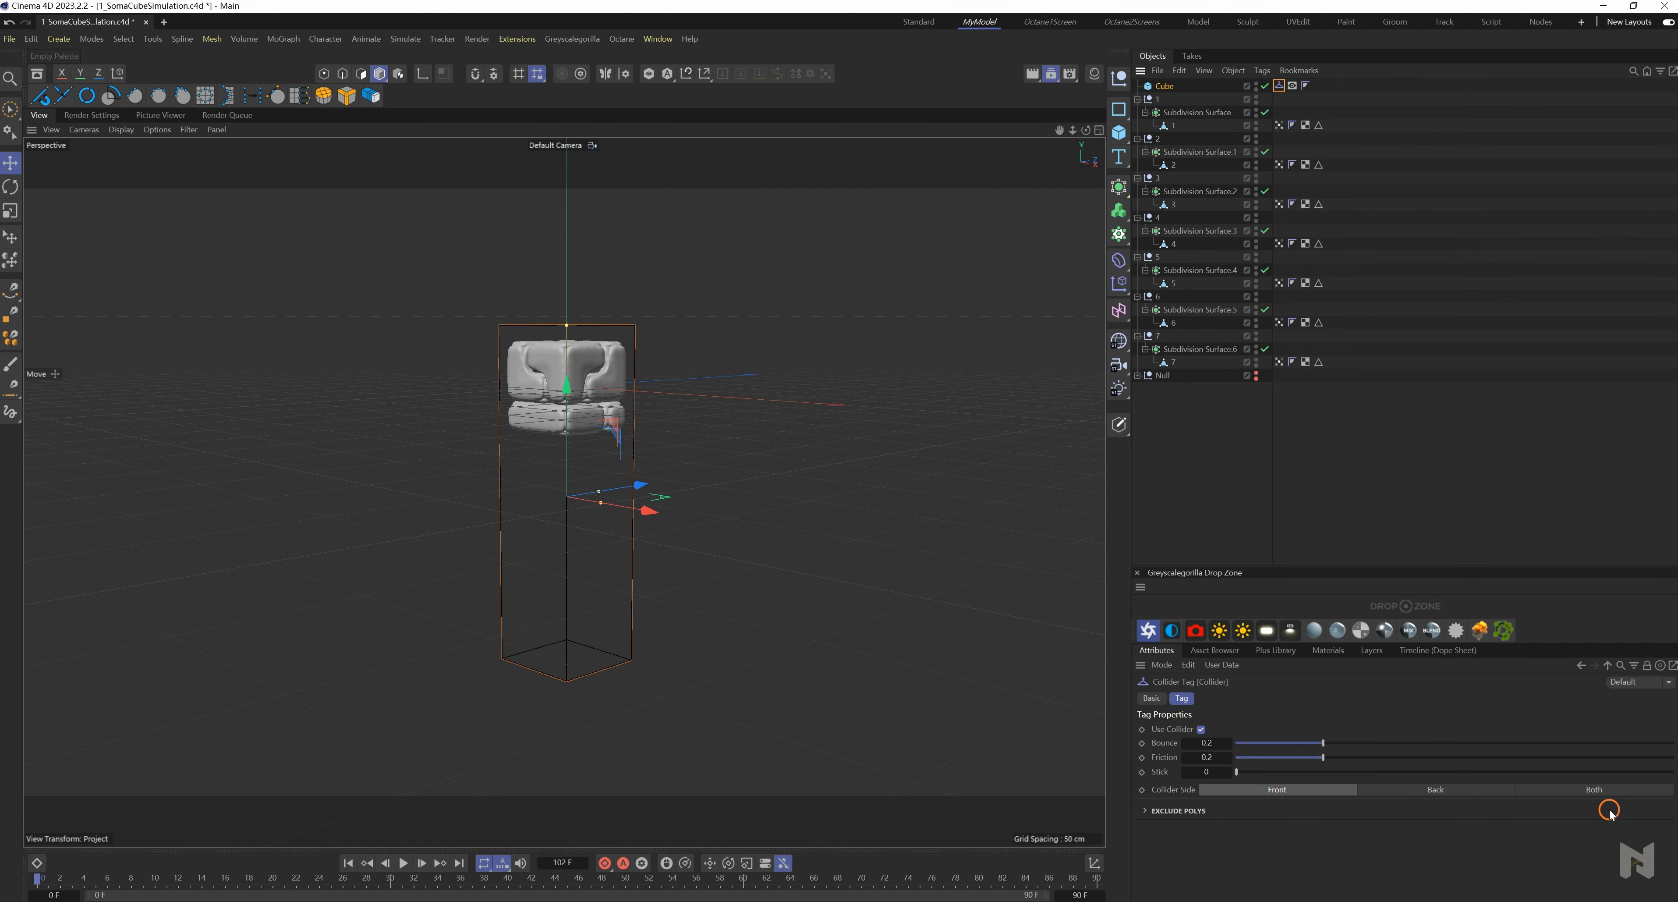
click(1597, 789)
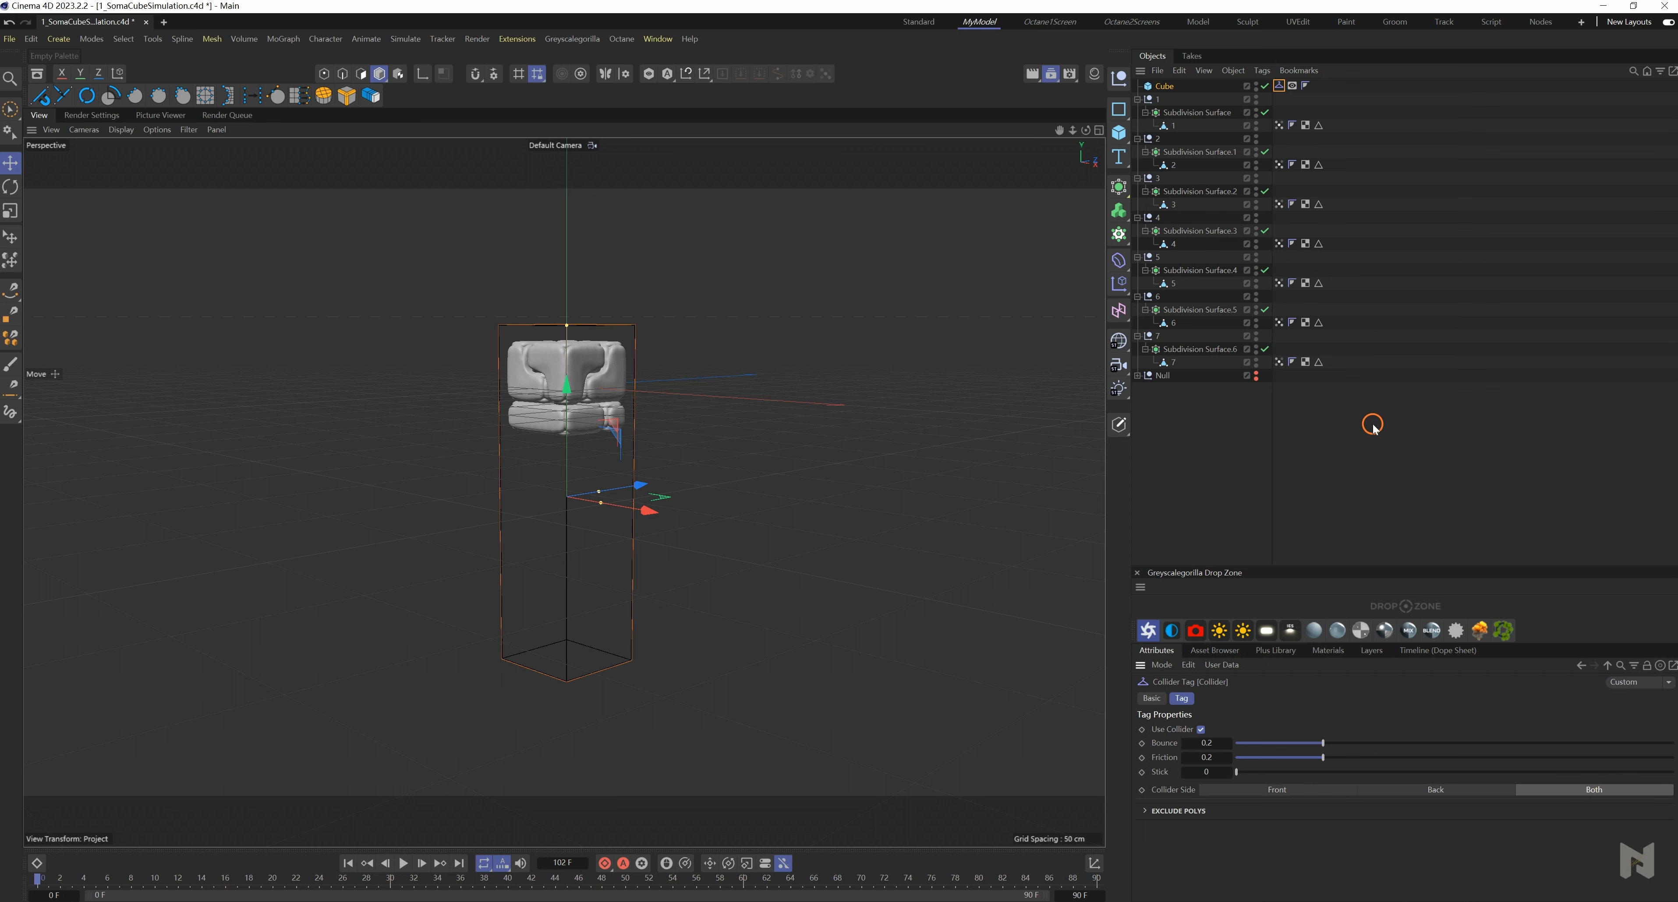
- Add a Cloth tag with Soft Body enabled to piece 1 and turn the soft body's Draw option Off
click(1171, 128)
key(shift+c)
text(cloth)
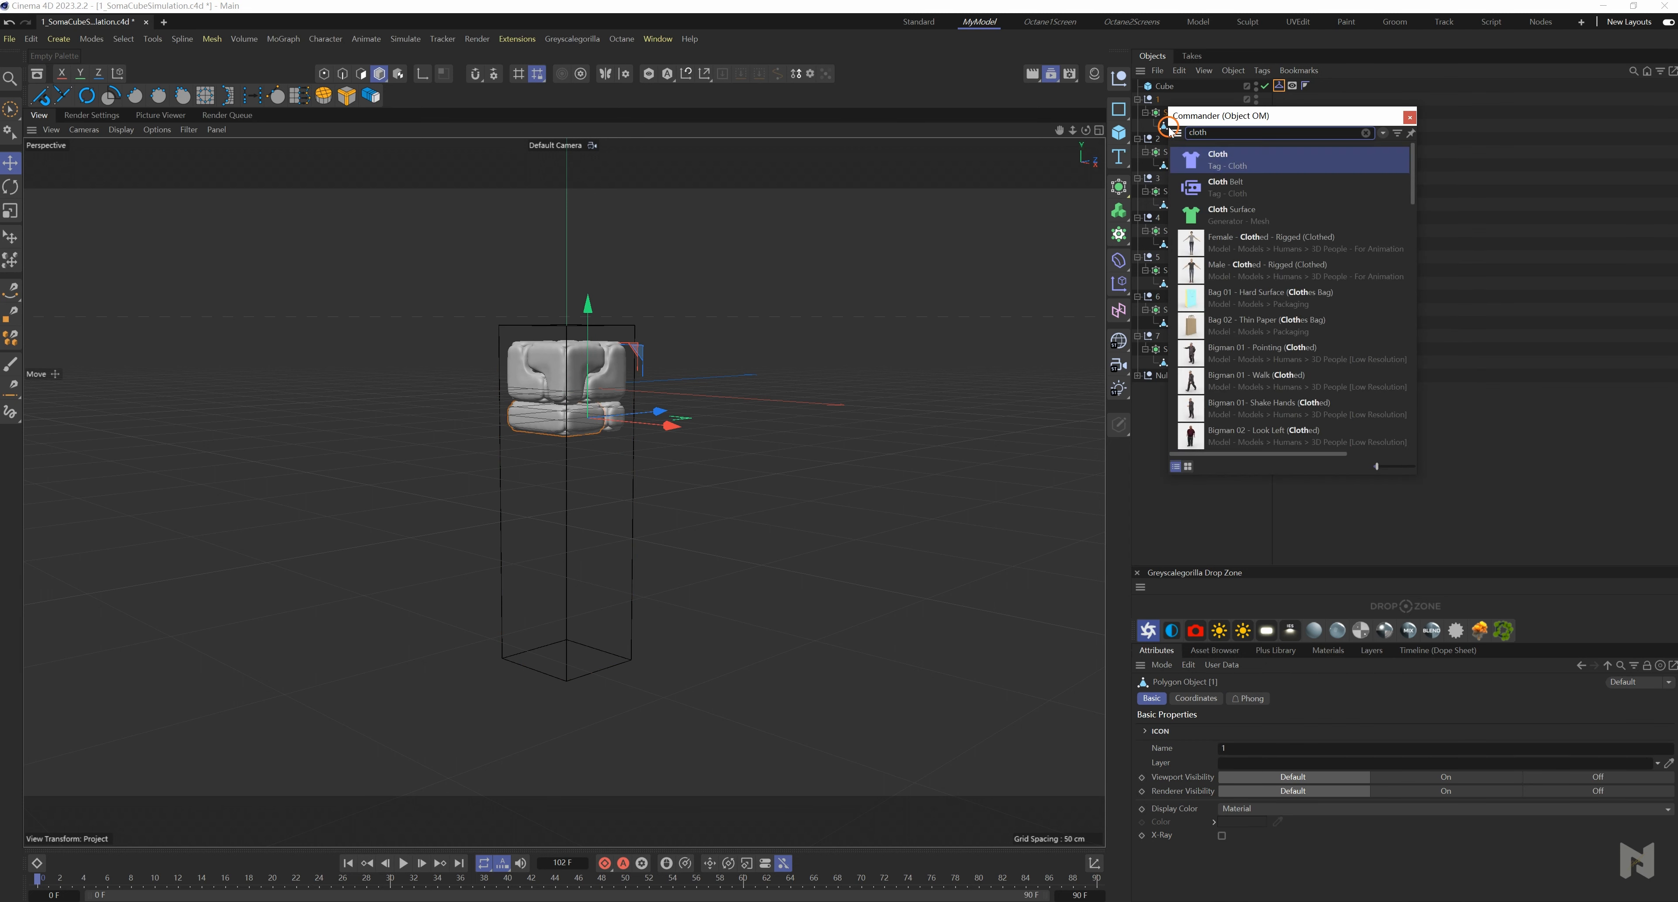
key(Return)
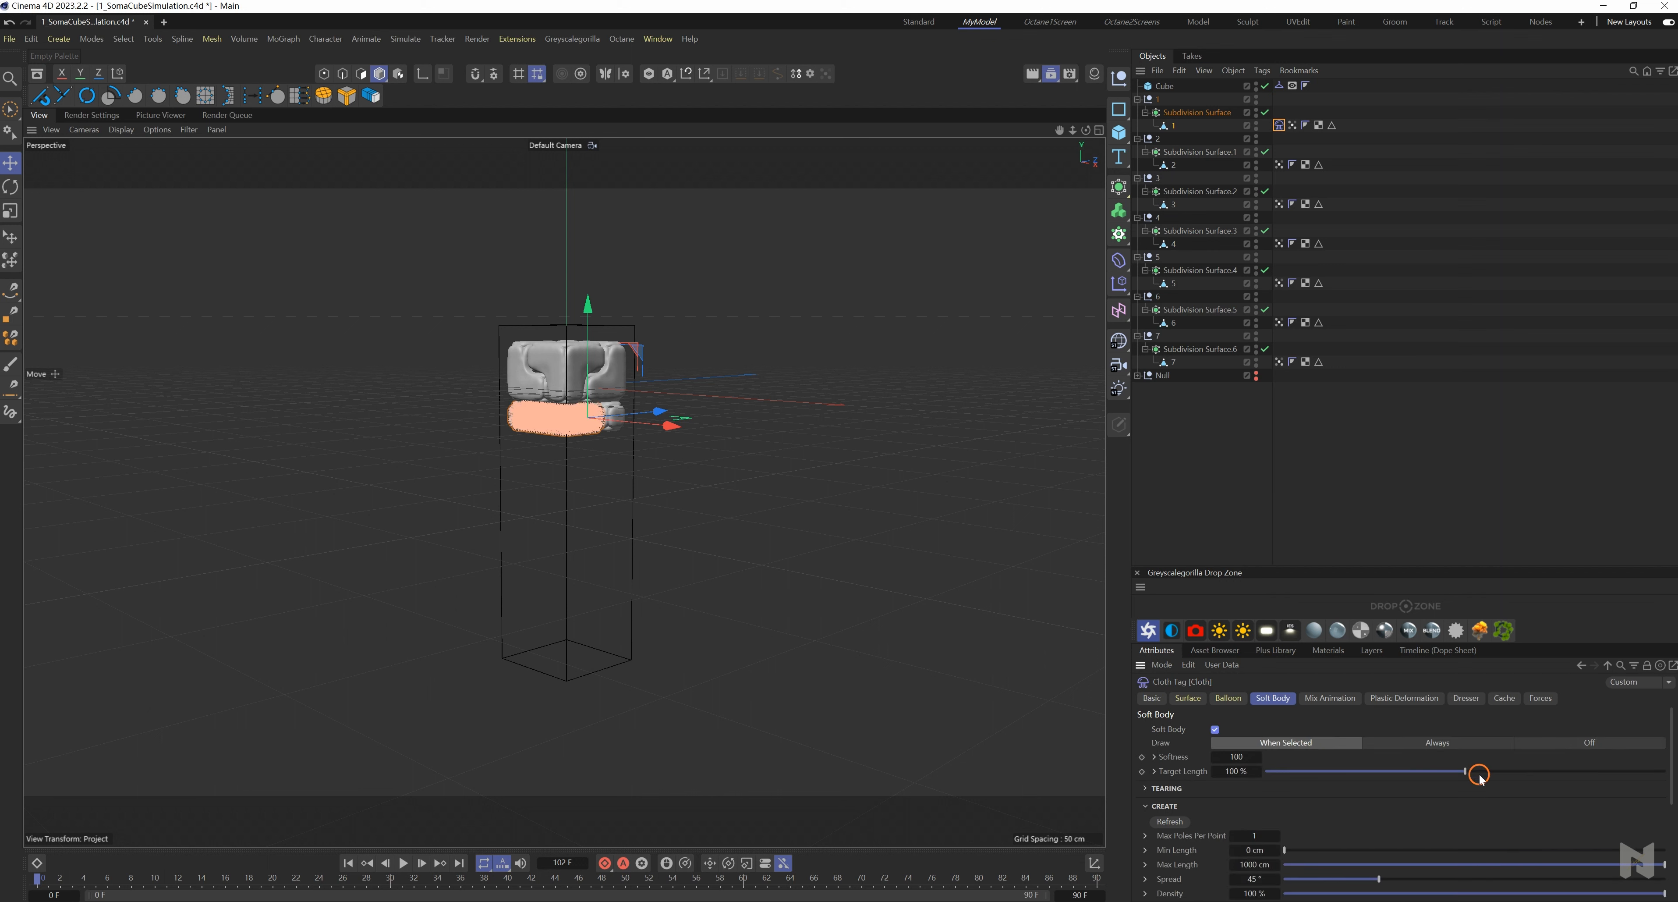
click(1550, 746)
- Set the scene's simulation gravity to -200 cm and play the drop of piece 1, returning to the first frame
click(405, 864)
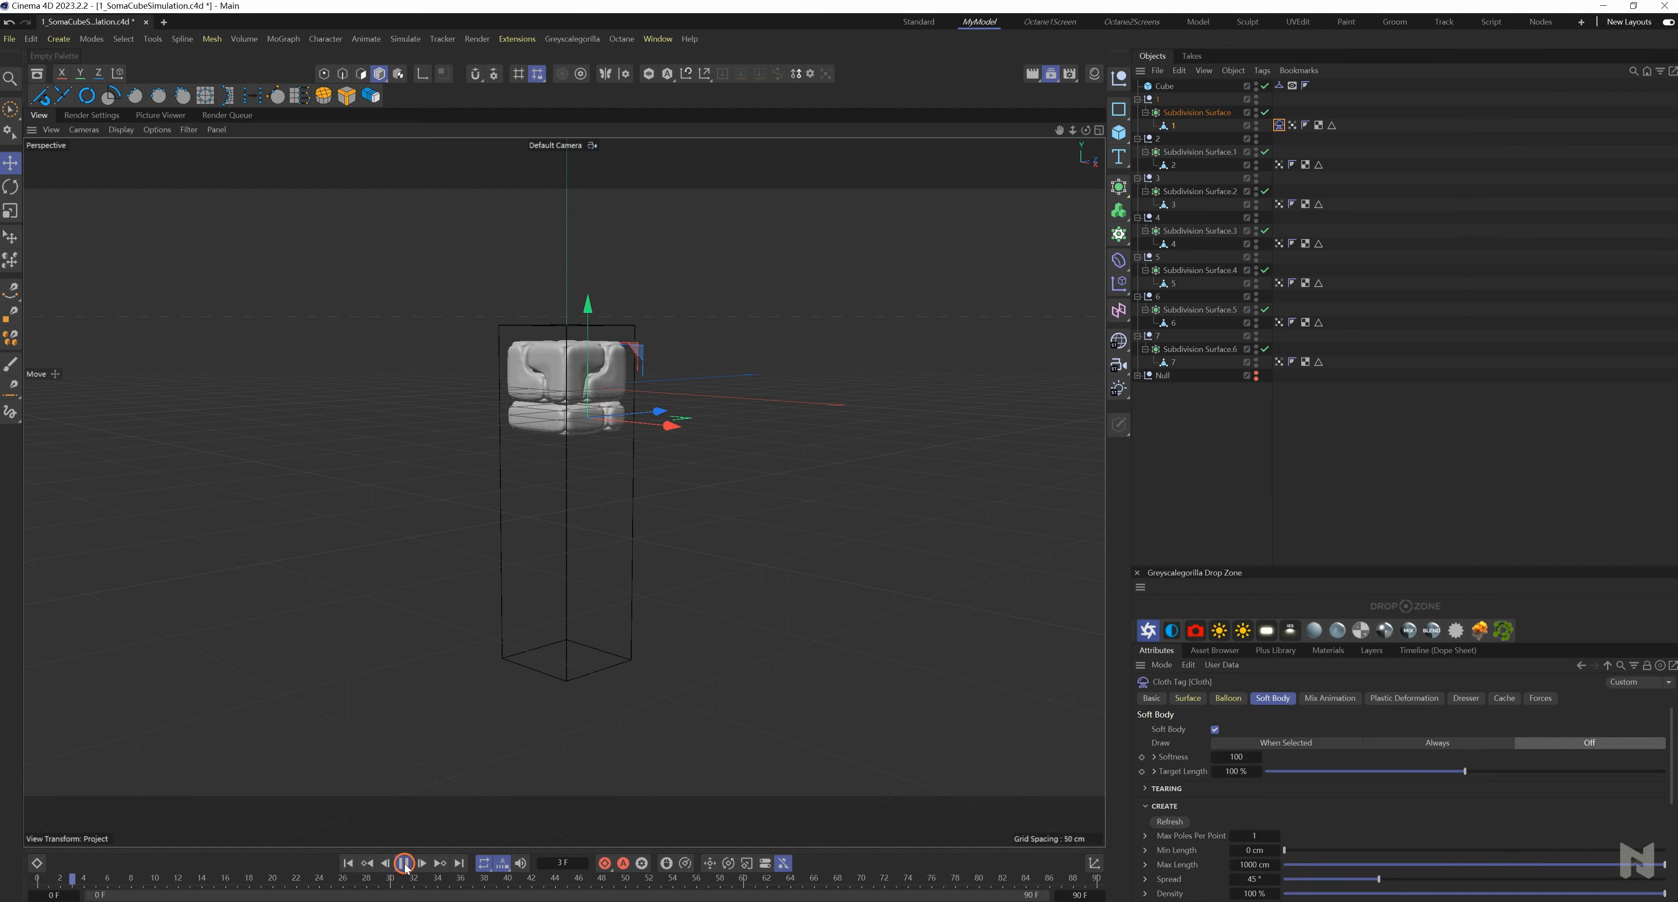
click(353, 862)
key(ctrl+d)
click(1274, 776)
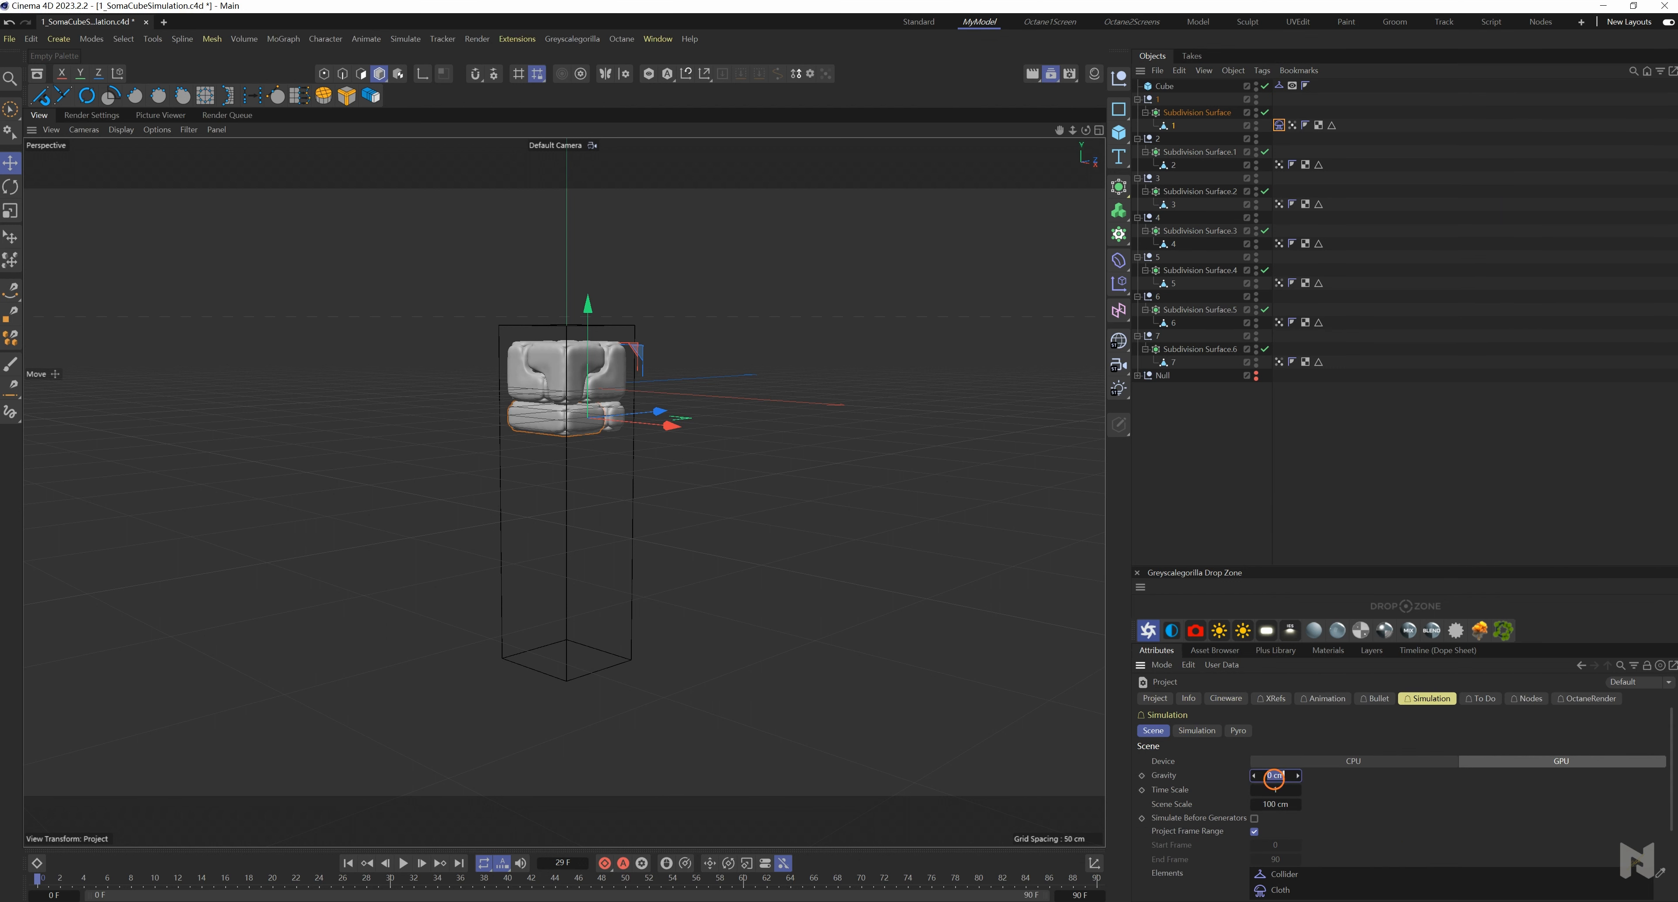
click(402, 863)
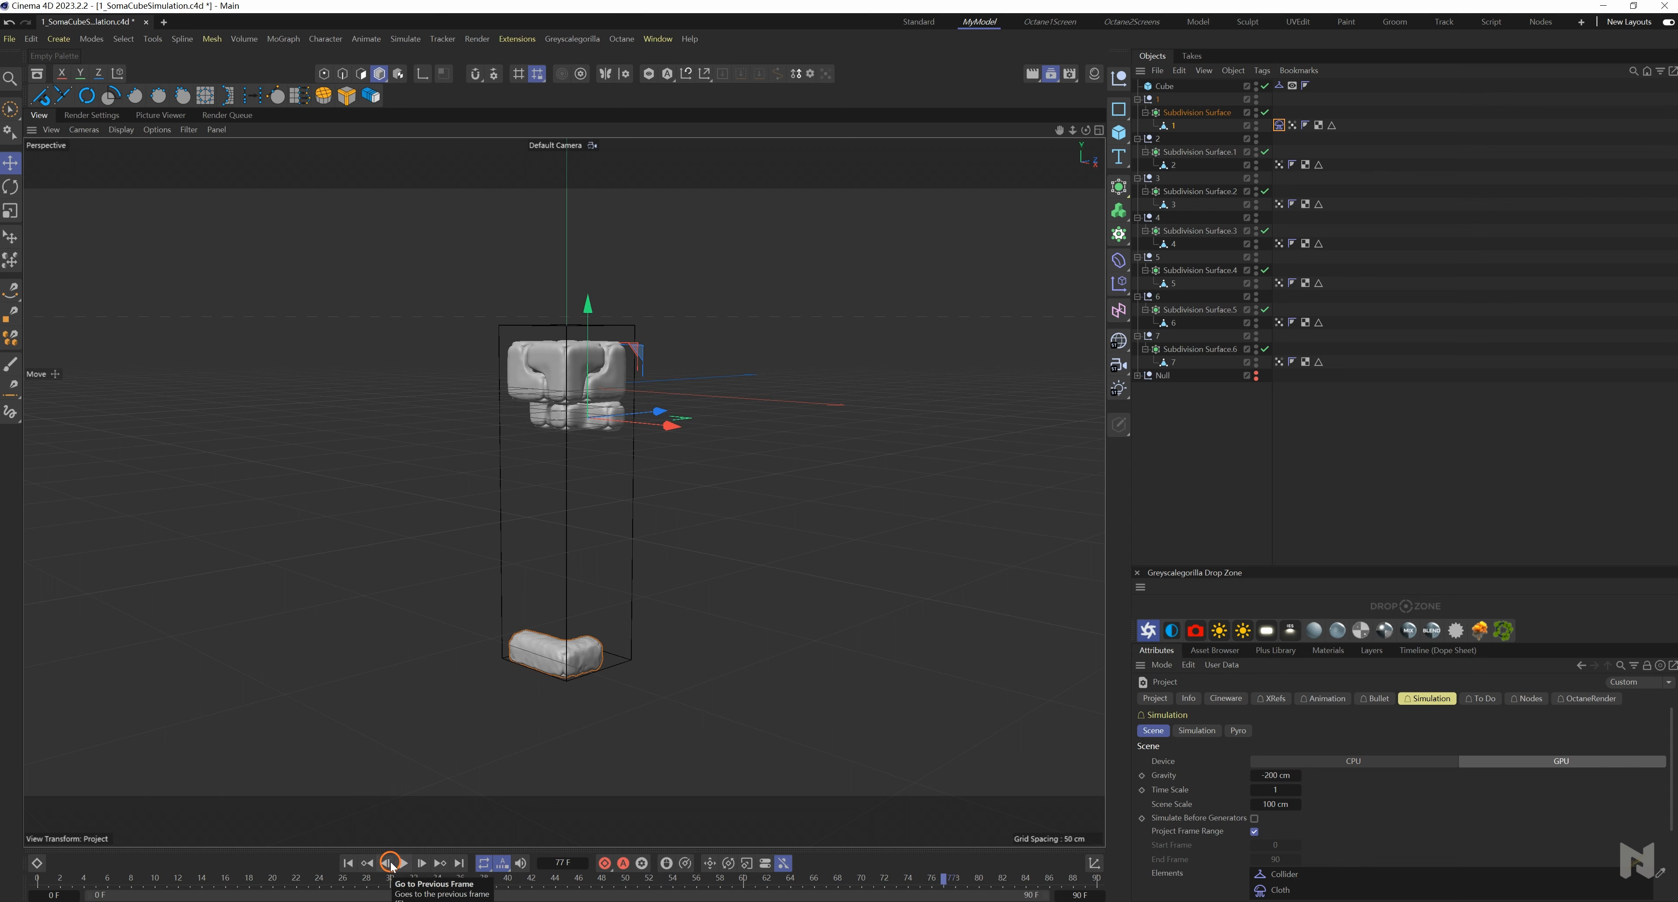
click(346, 864)
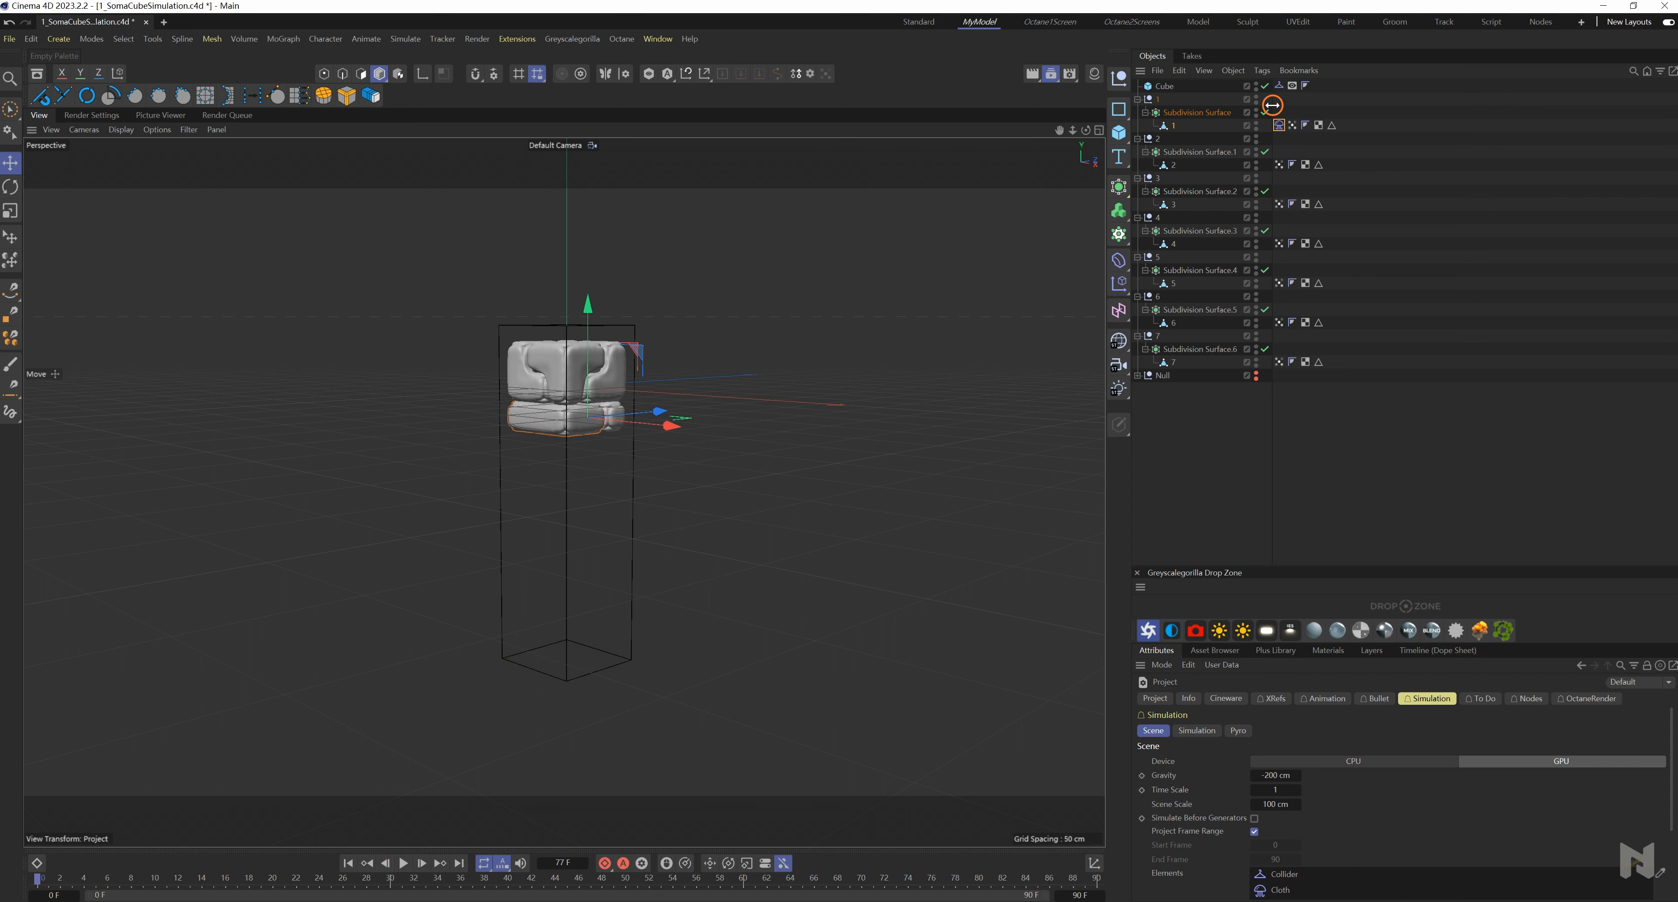
- Examine the surface settings of piece 1's Cloth tag and play its falling simulation
click(1279, 126)
click(1187, 698)
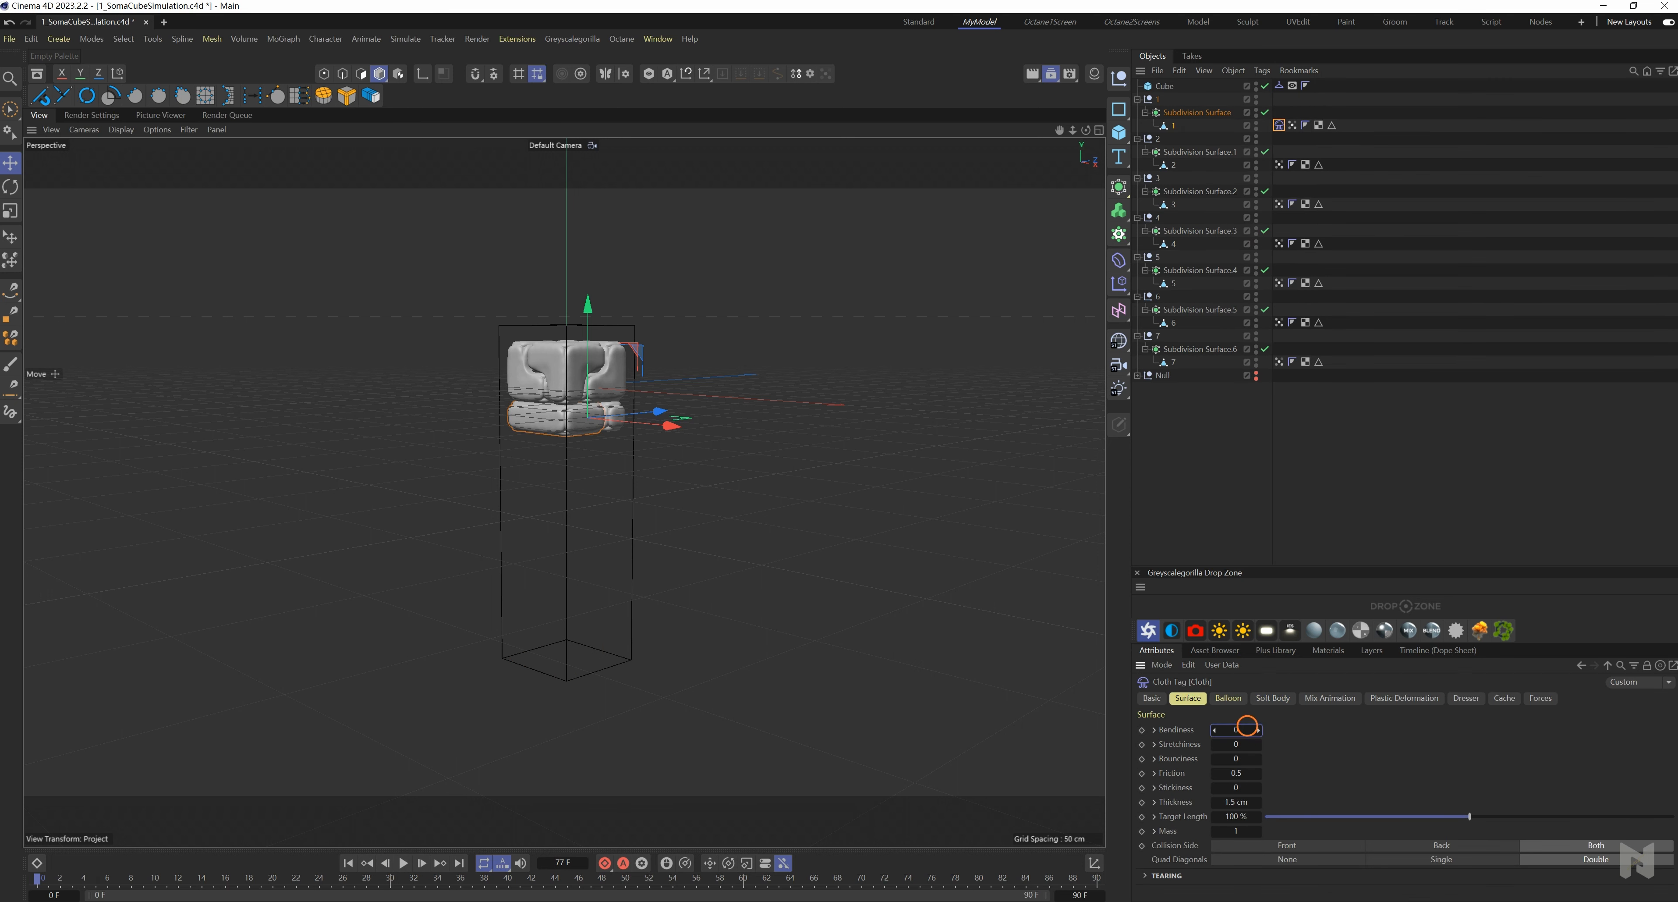
click(389, 864)
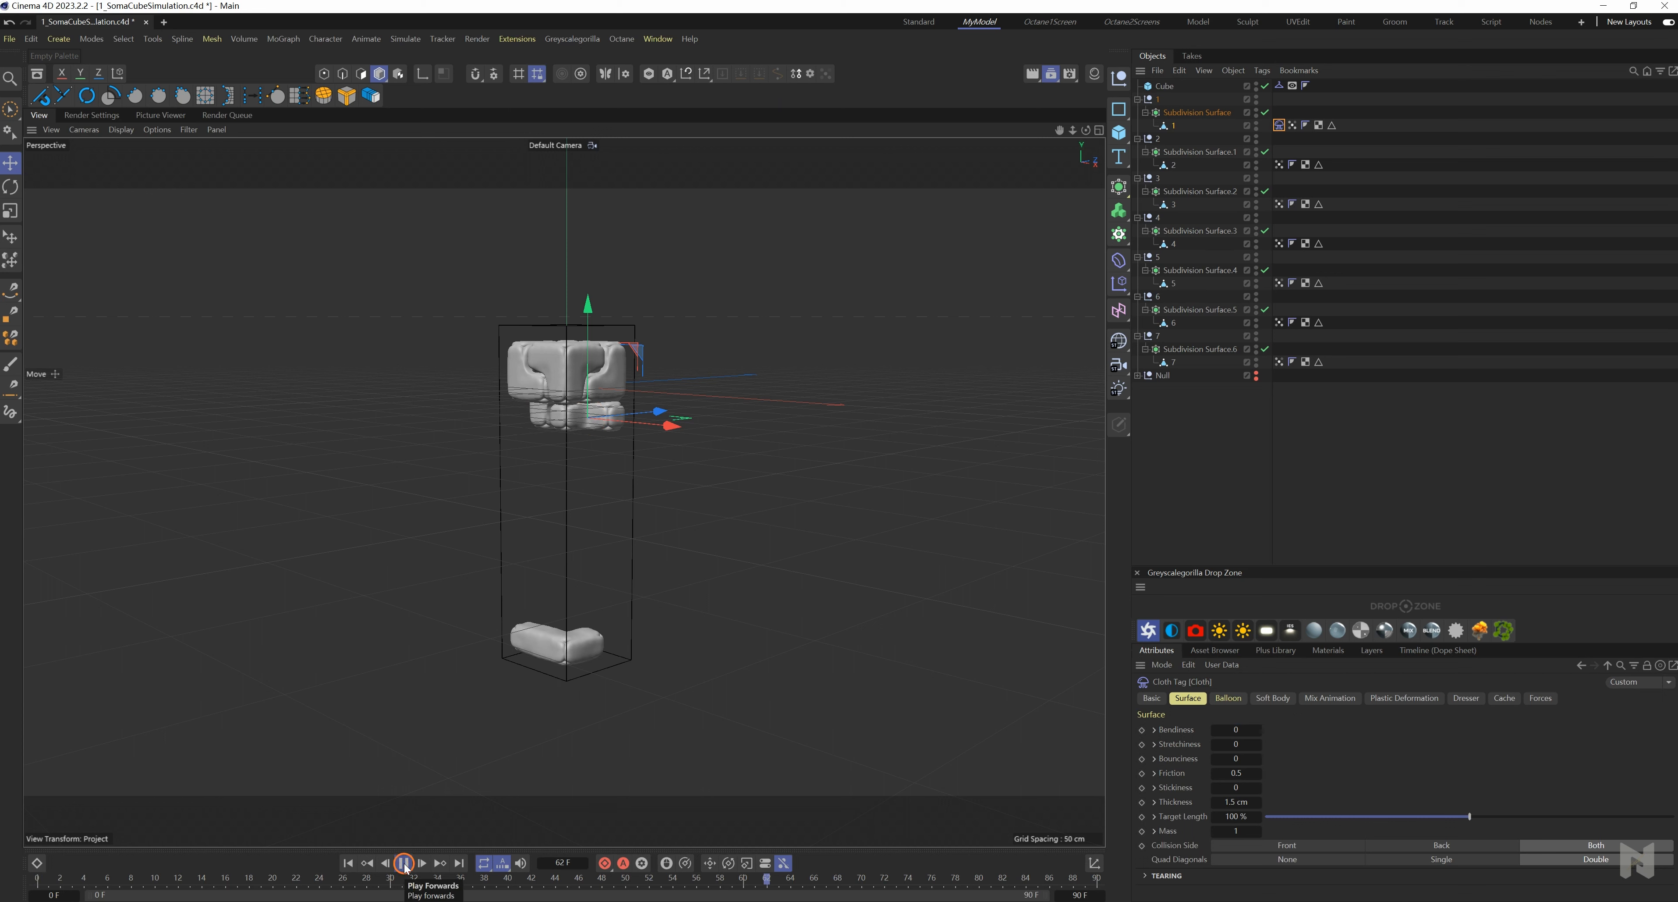
click(434, 873)
- Extend the timeline to 300 frames and replay piece 1's drop from the first frame
click(347, 863)
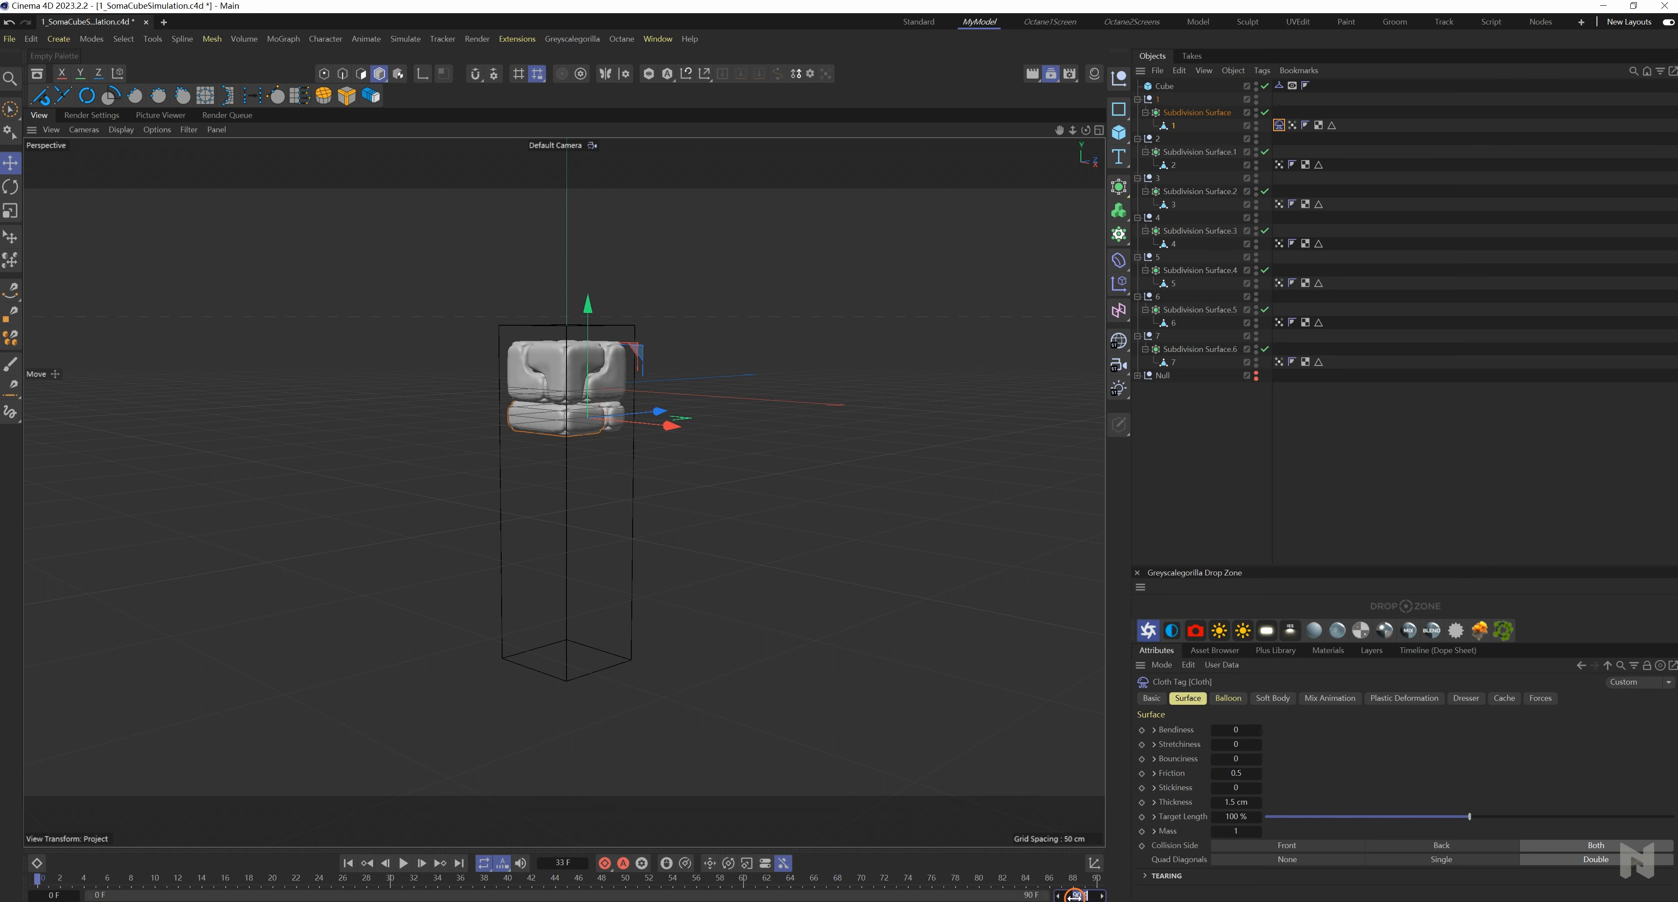
key(Return)
click(402, 864)
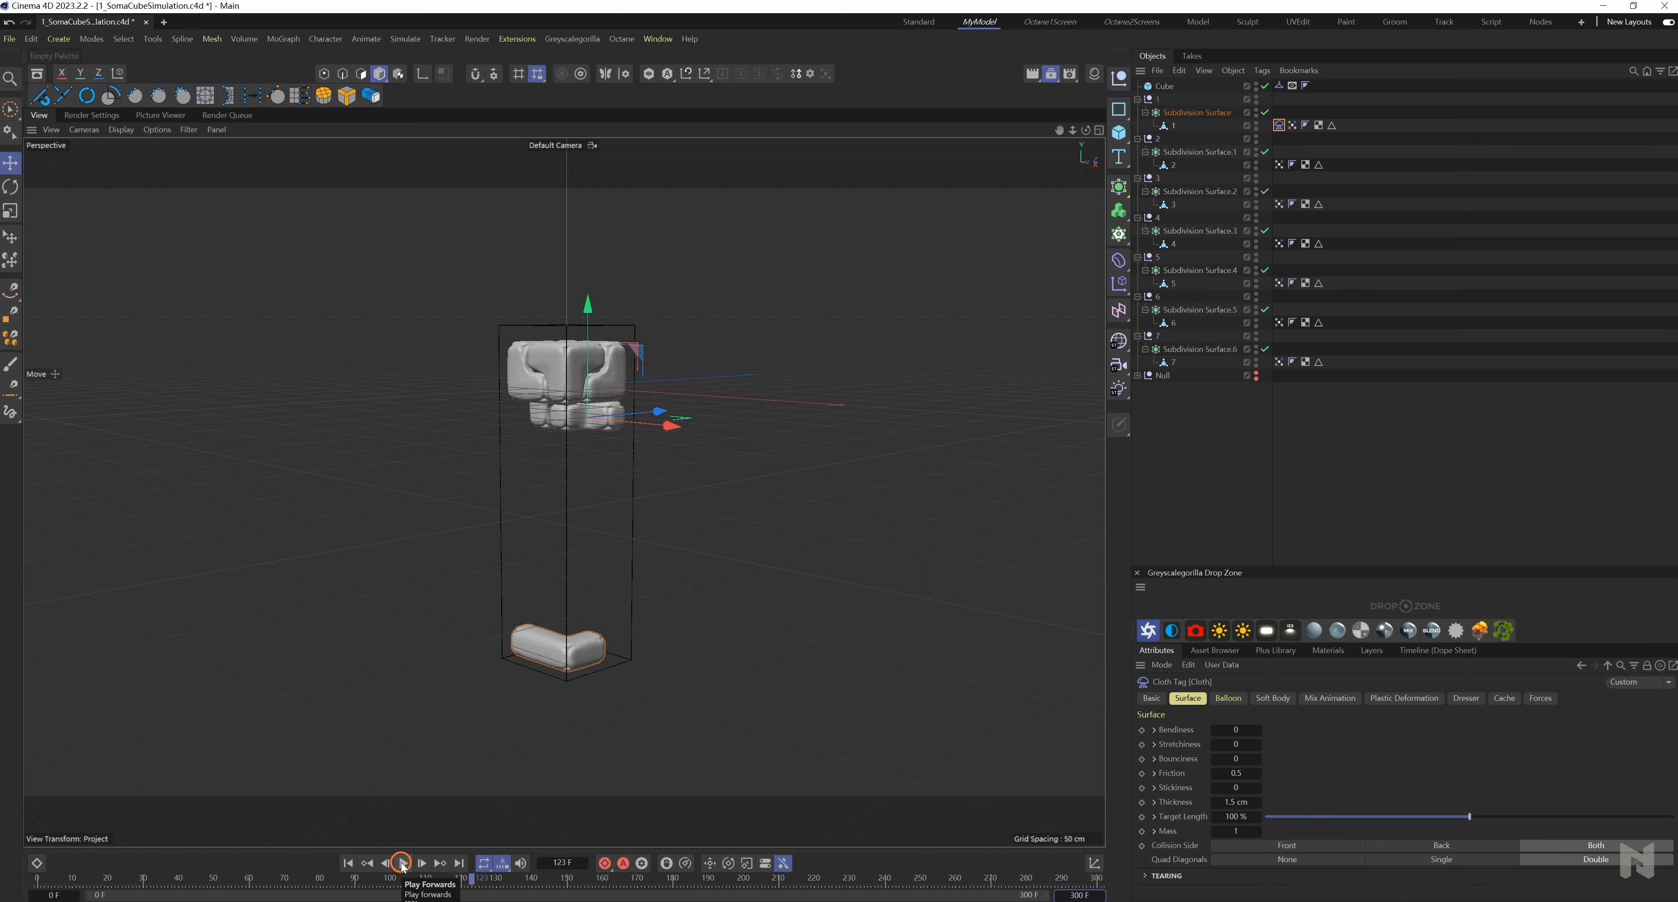
click(349, 864)
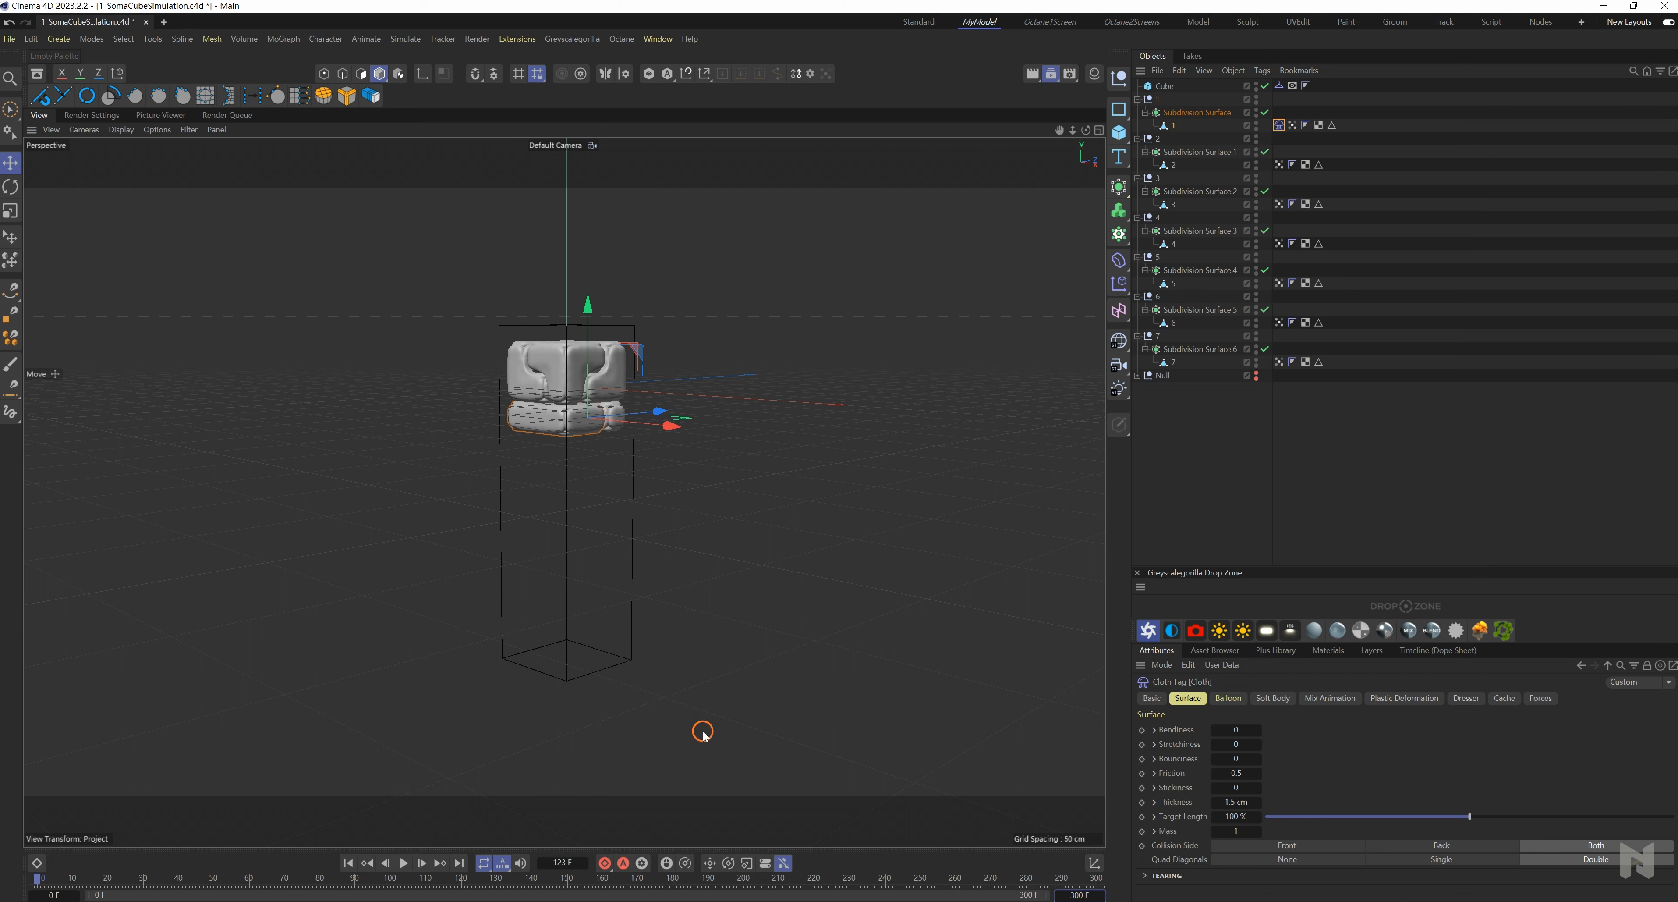
- Copy piece 1's Cloth tag to pieces 2 to 7, with Enable turned off and keyframed at frame 0 on the copies
ctrl+drag(1279, 128, 1276, 168)
click(1151, 698)
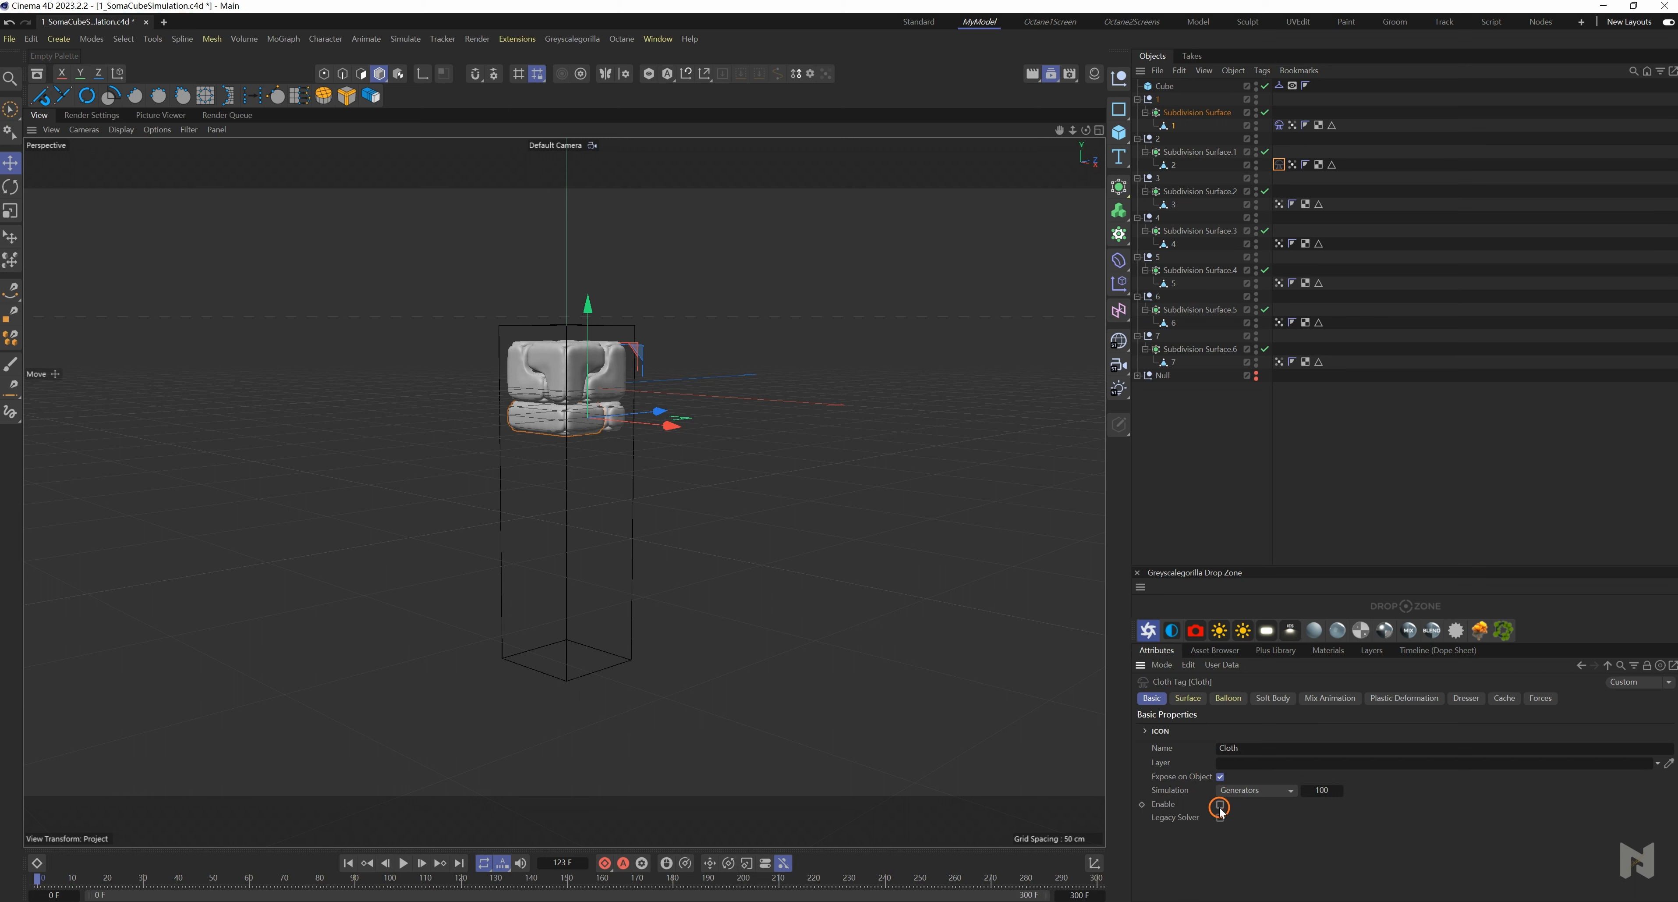
ctrl+drag(1280, 167, 1276, 207)
ctrl+drag(1277, 207, 1278, 363)
shift+click(1280, 166)
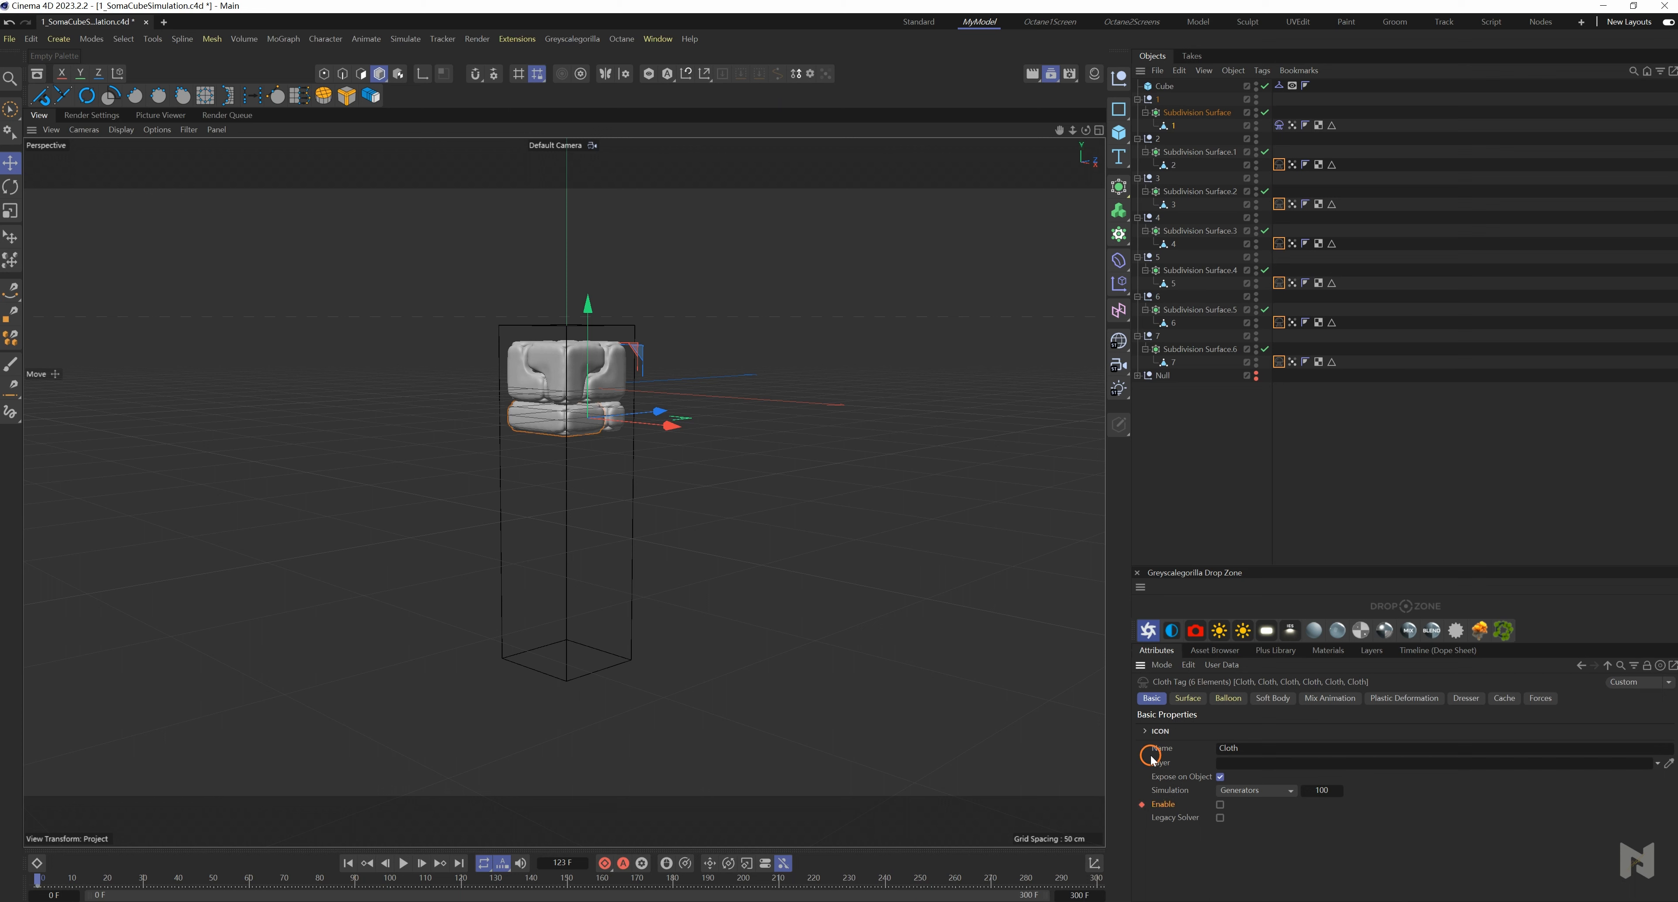
- Keyframe Enable on for piece 2's Cloth tag at frame 27 and for piece 3's Cloth tag at frame 56
click(404, 863)
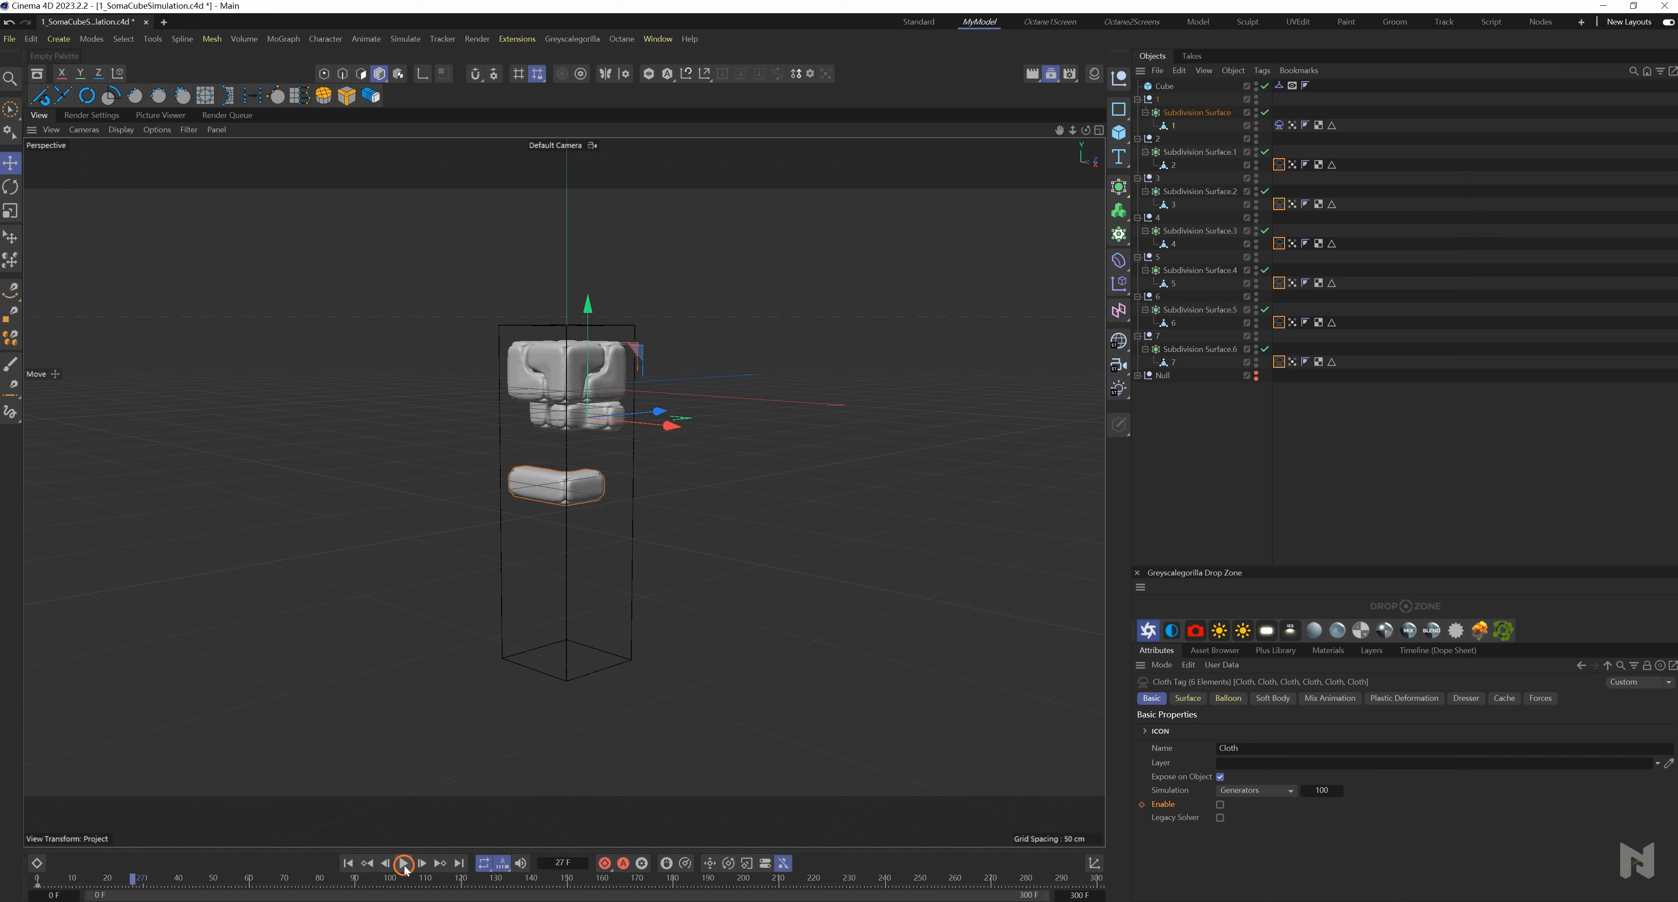
click(1153, 182)
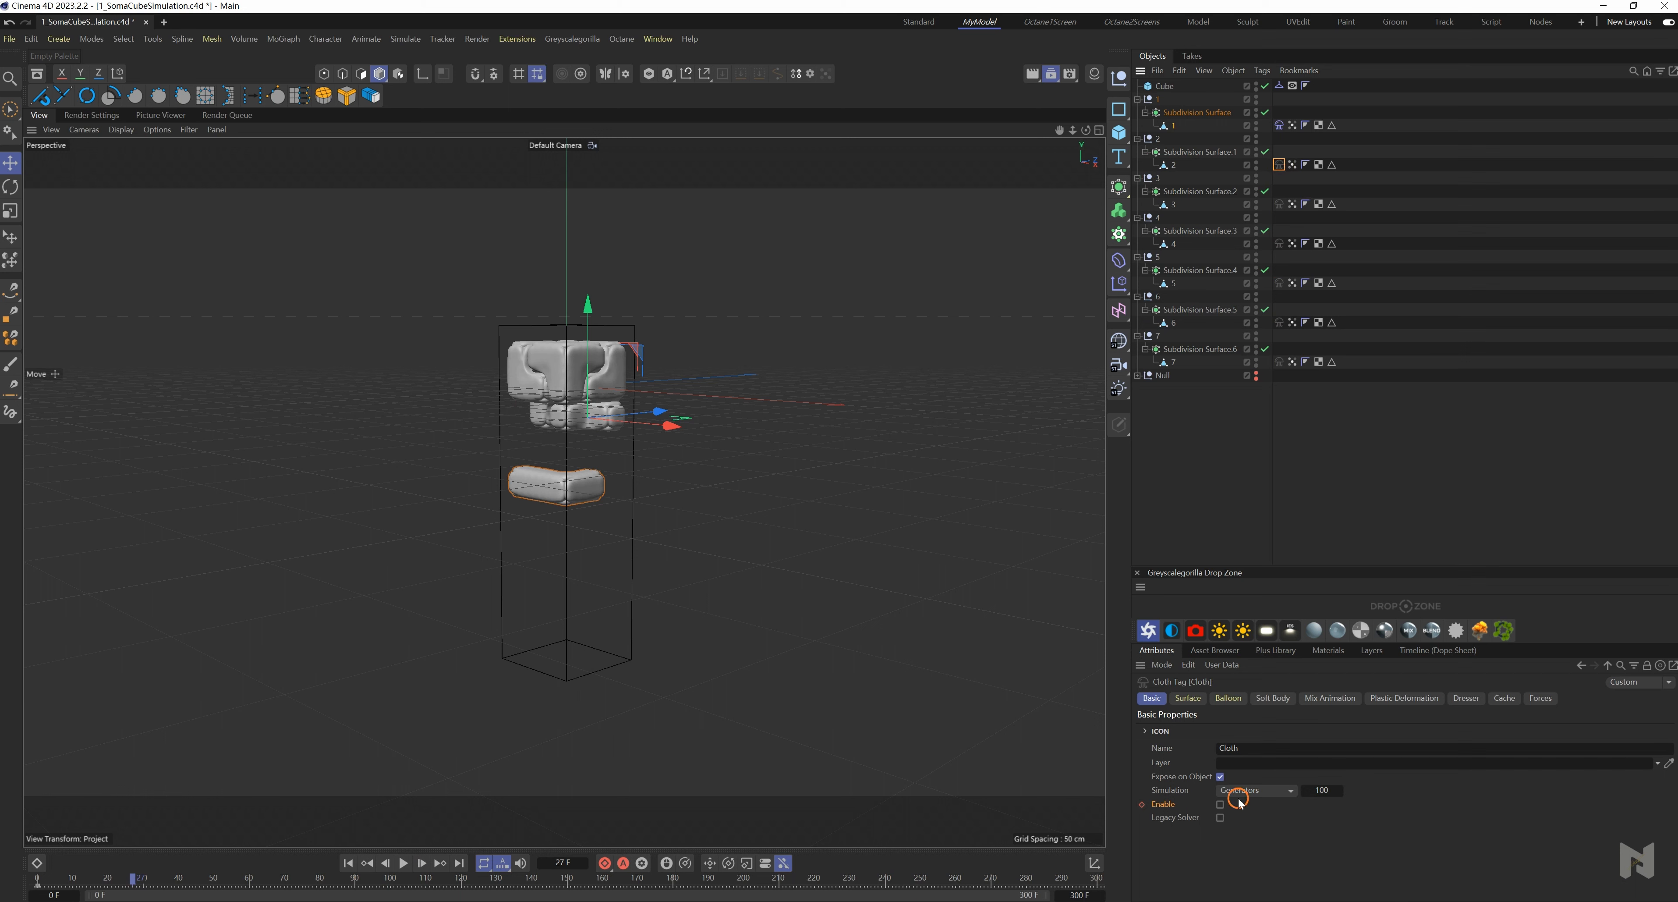
click(397, 861)
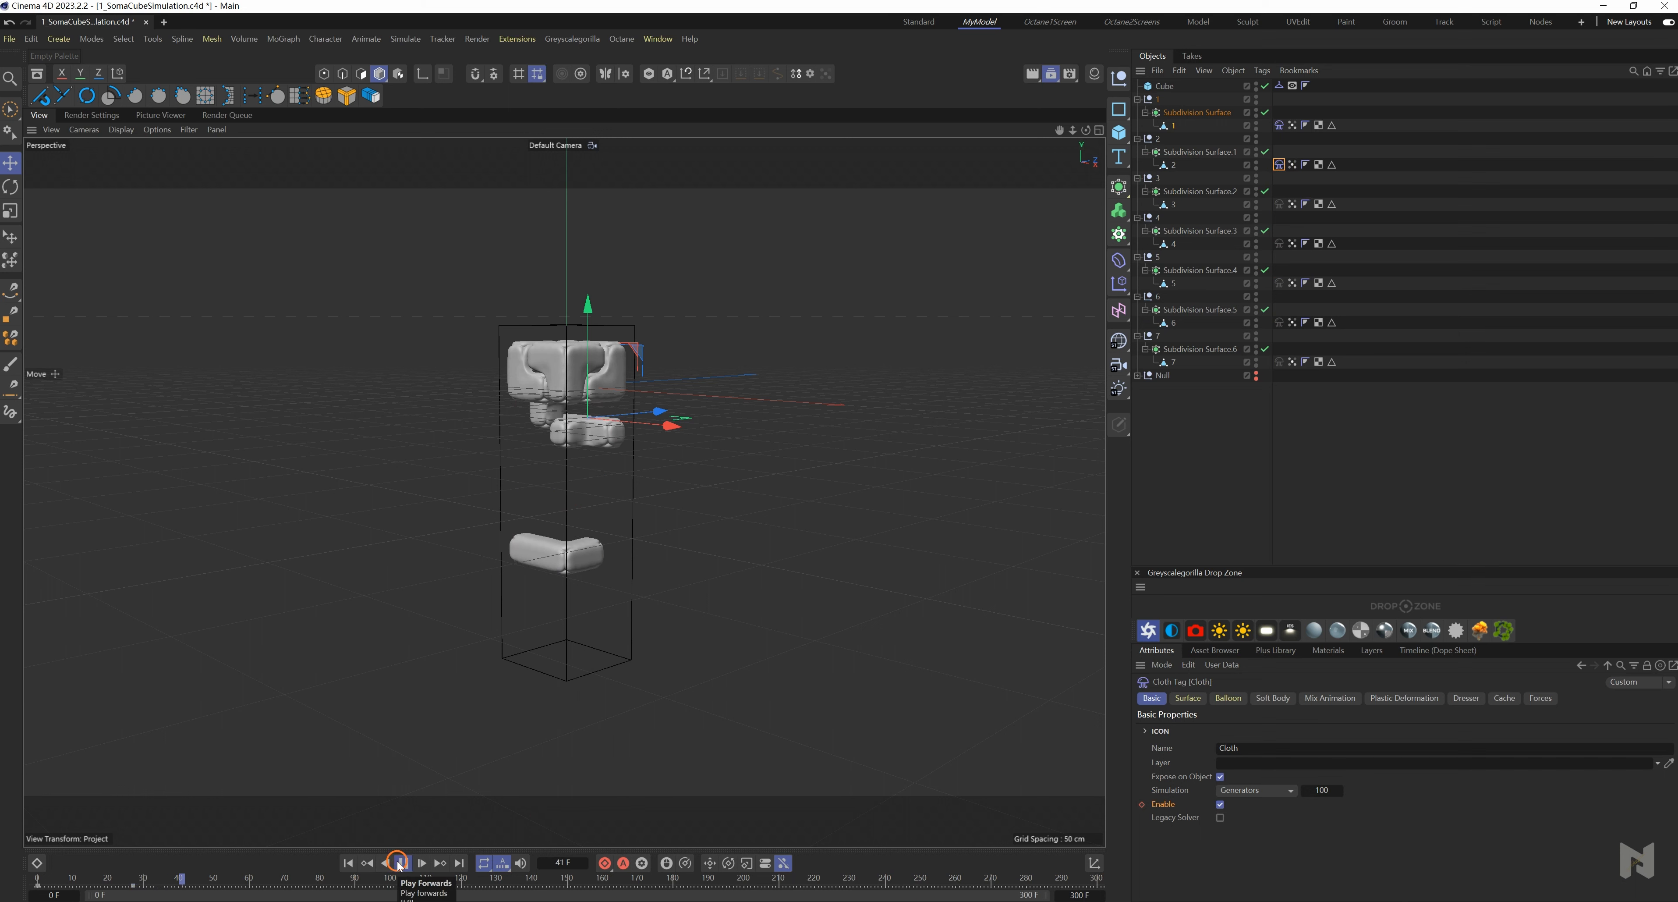
click(398, 861)
click(1278, 200)
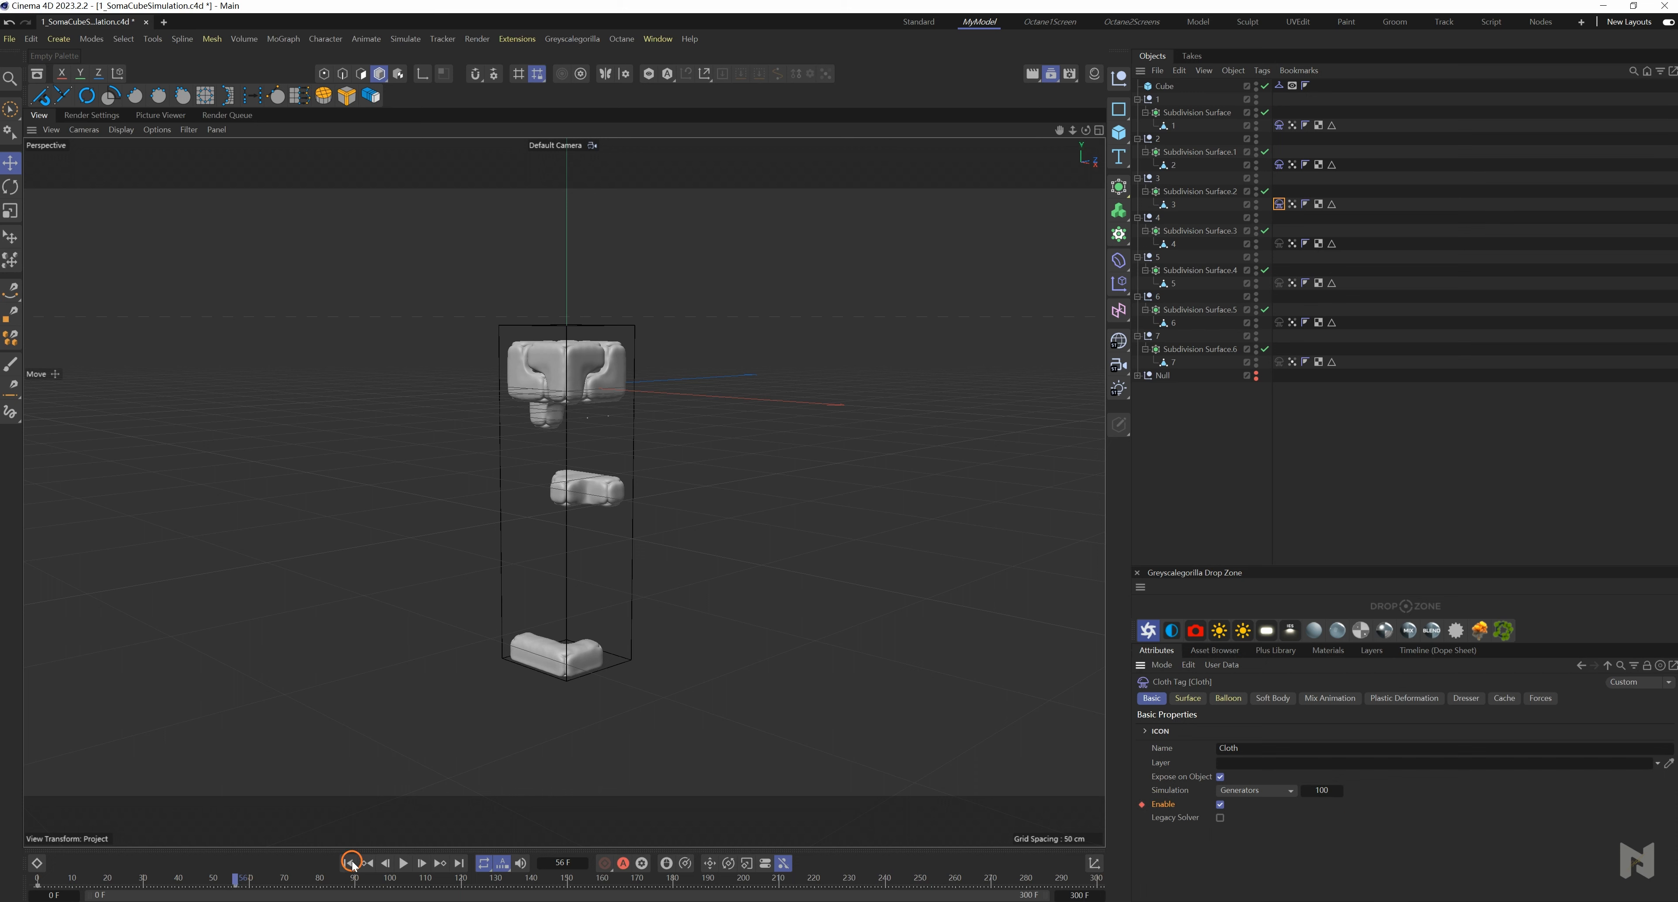
- Play the simulation to about frame 153 and inspect from the side how the first three pieces land
click(401, 864)
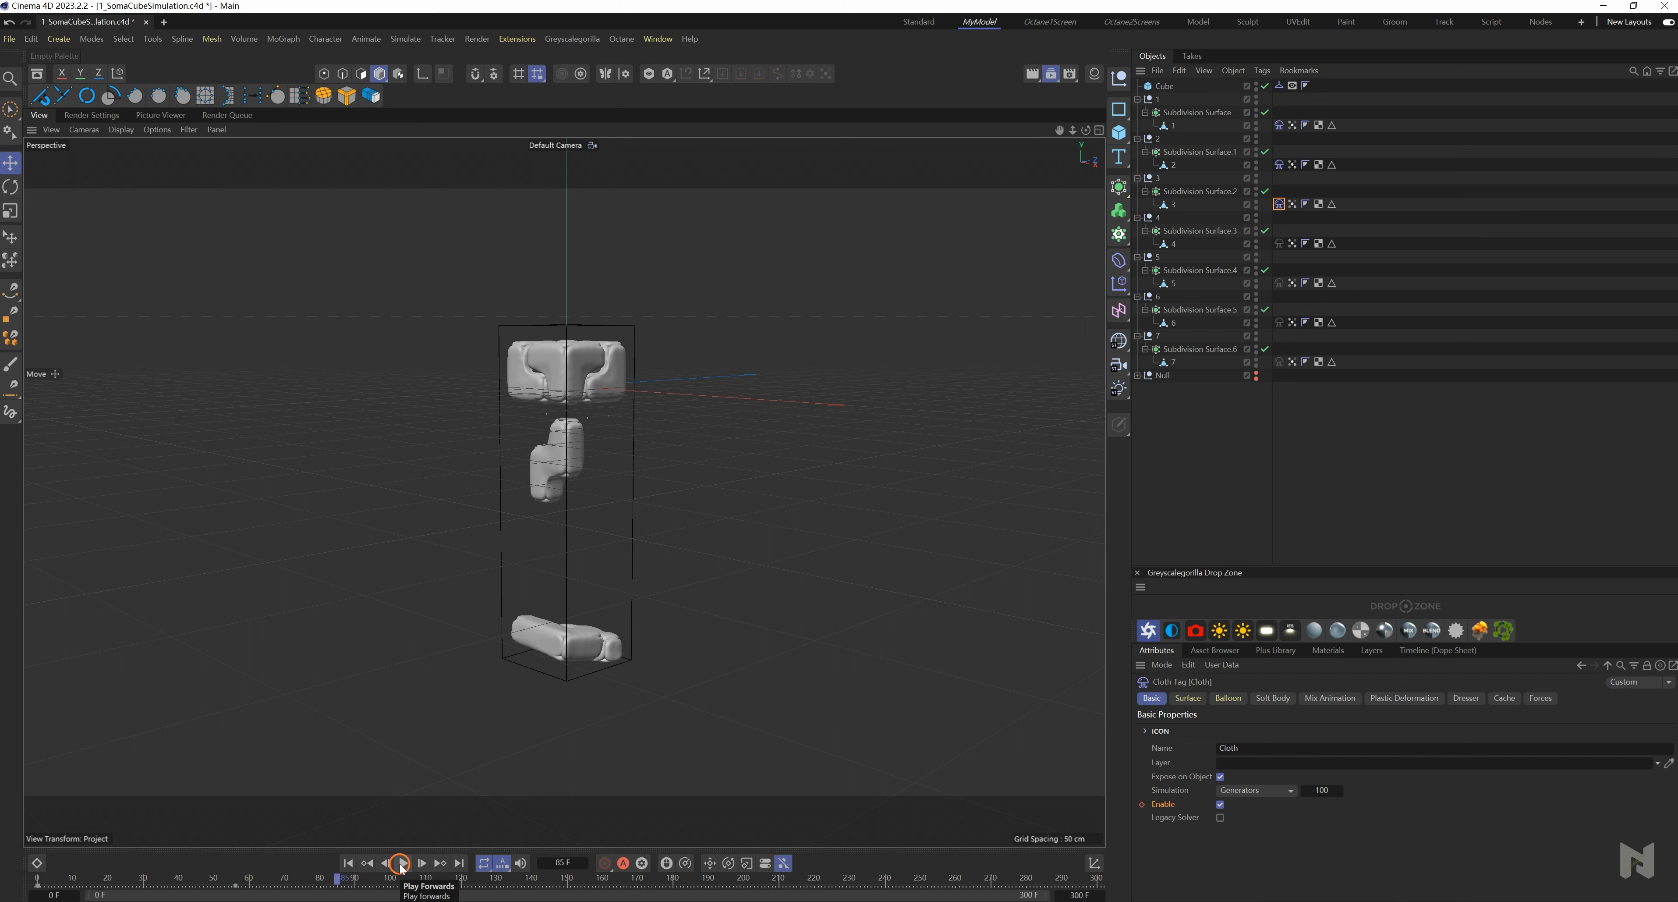
click(401, 863)
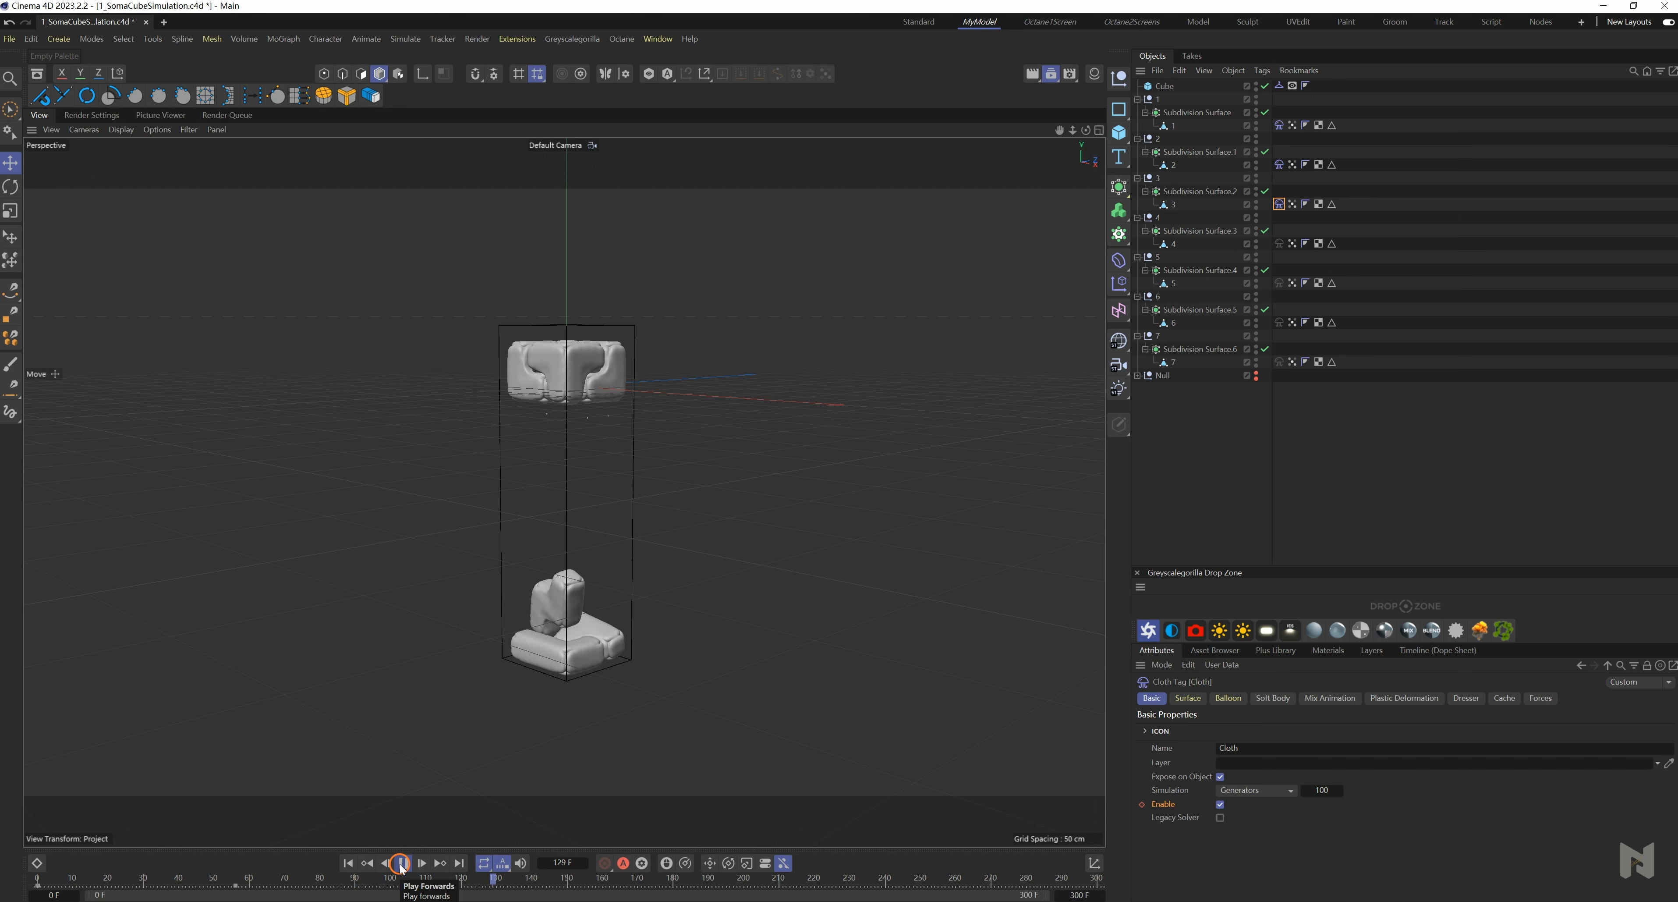
click(400, 864)
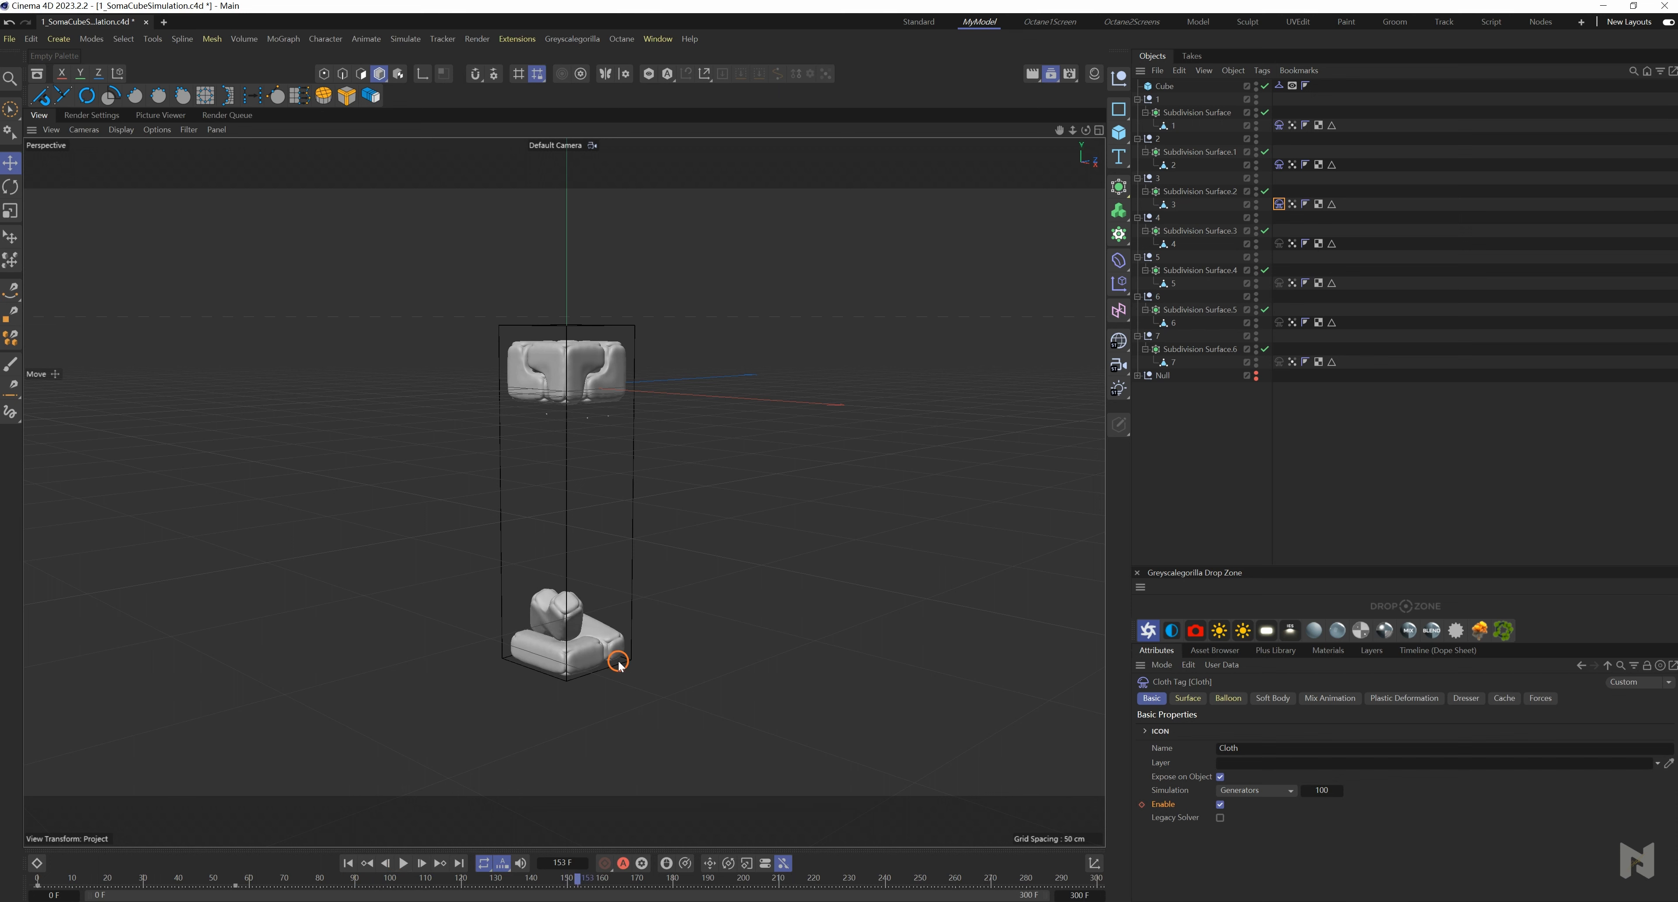
alt+drag(622, 704, 567, 708)
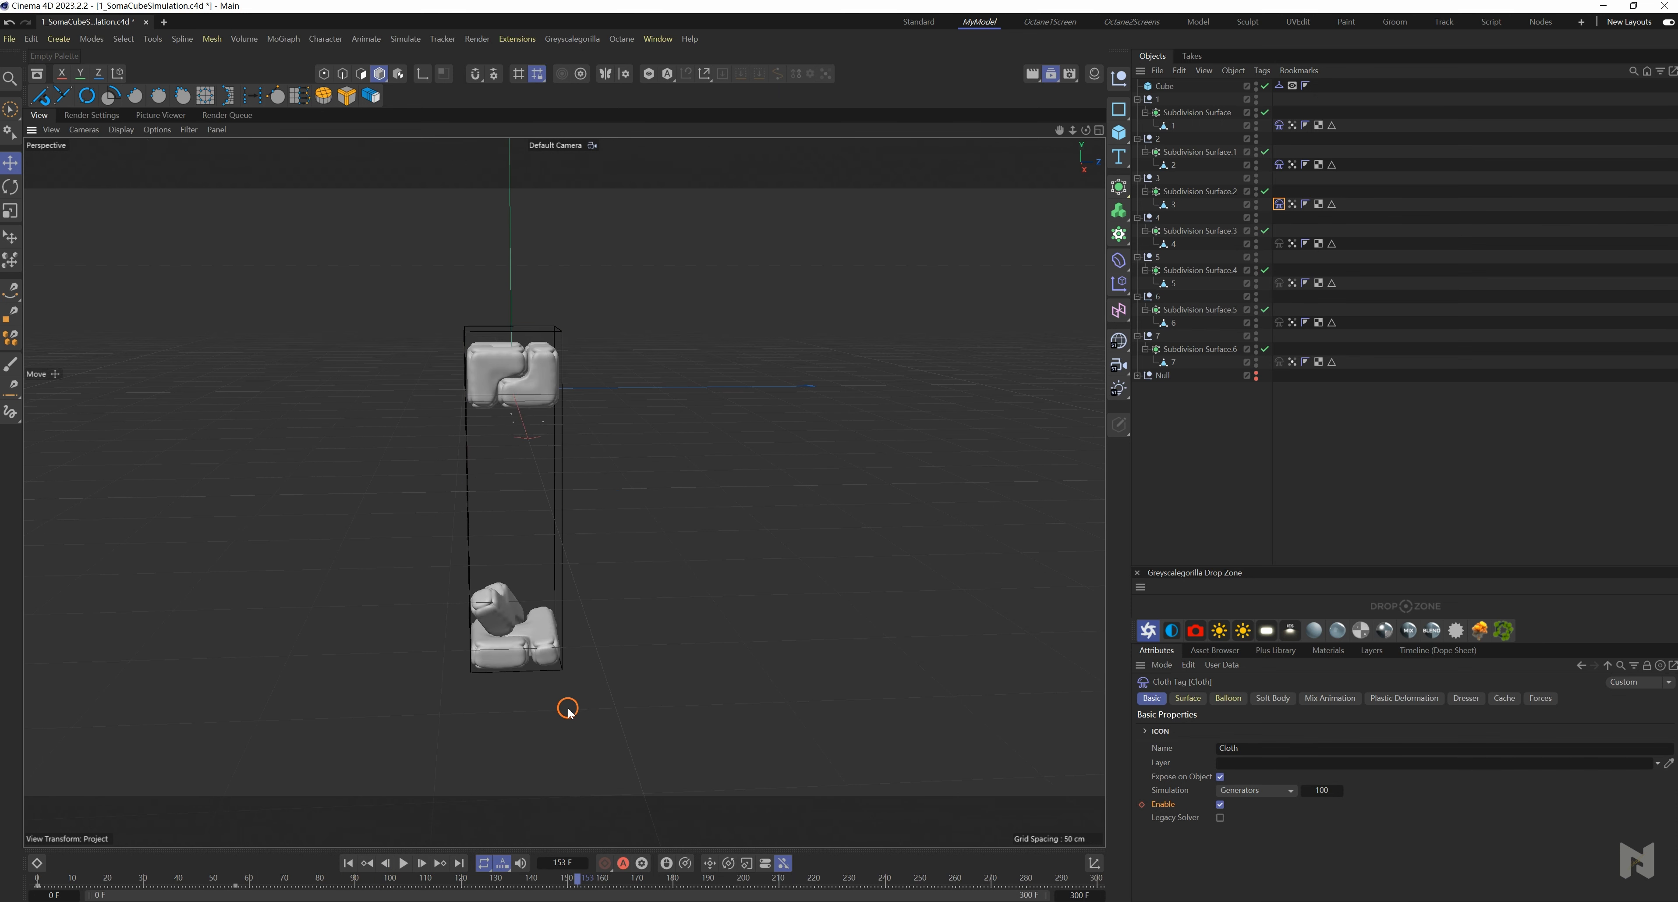
- Adjust the surface Friction on the Cloth tags of all seven pieces together and review their Soft Body settings
shift+click(1279, 164)
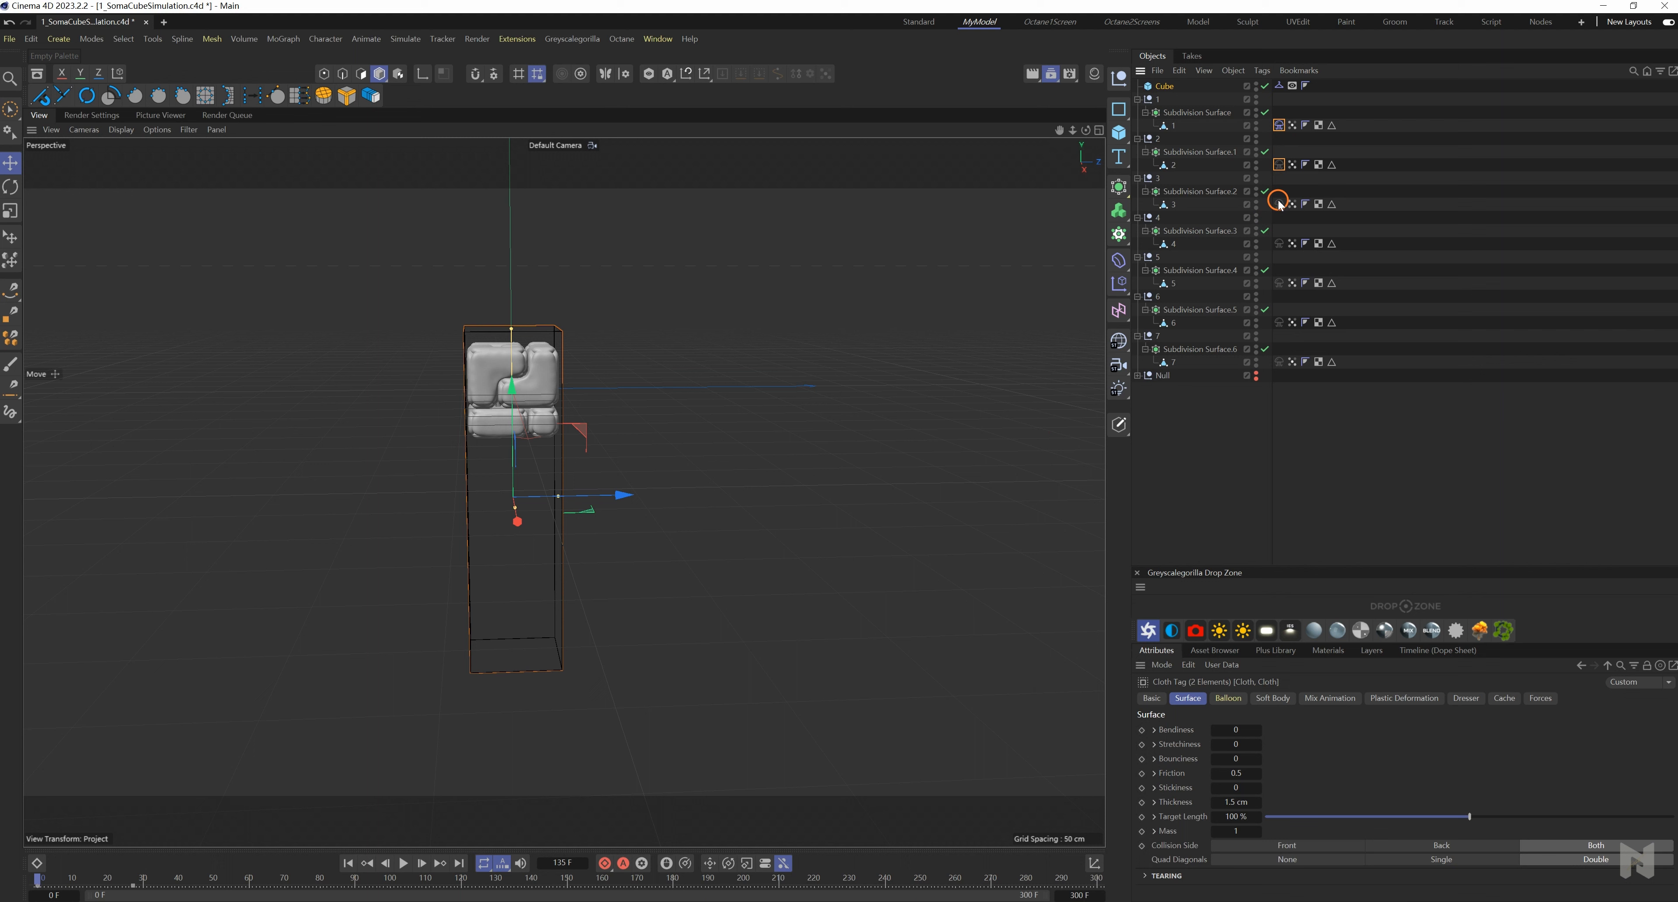
shift+click(1279, 204)
shift+click(1279, 244)
shift+click(1279, 282)
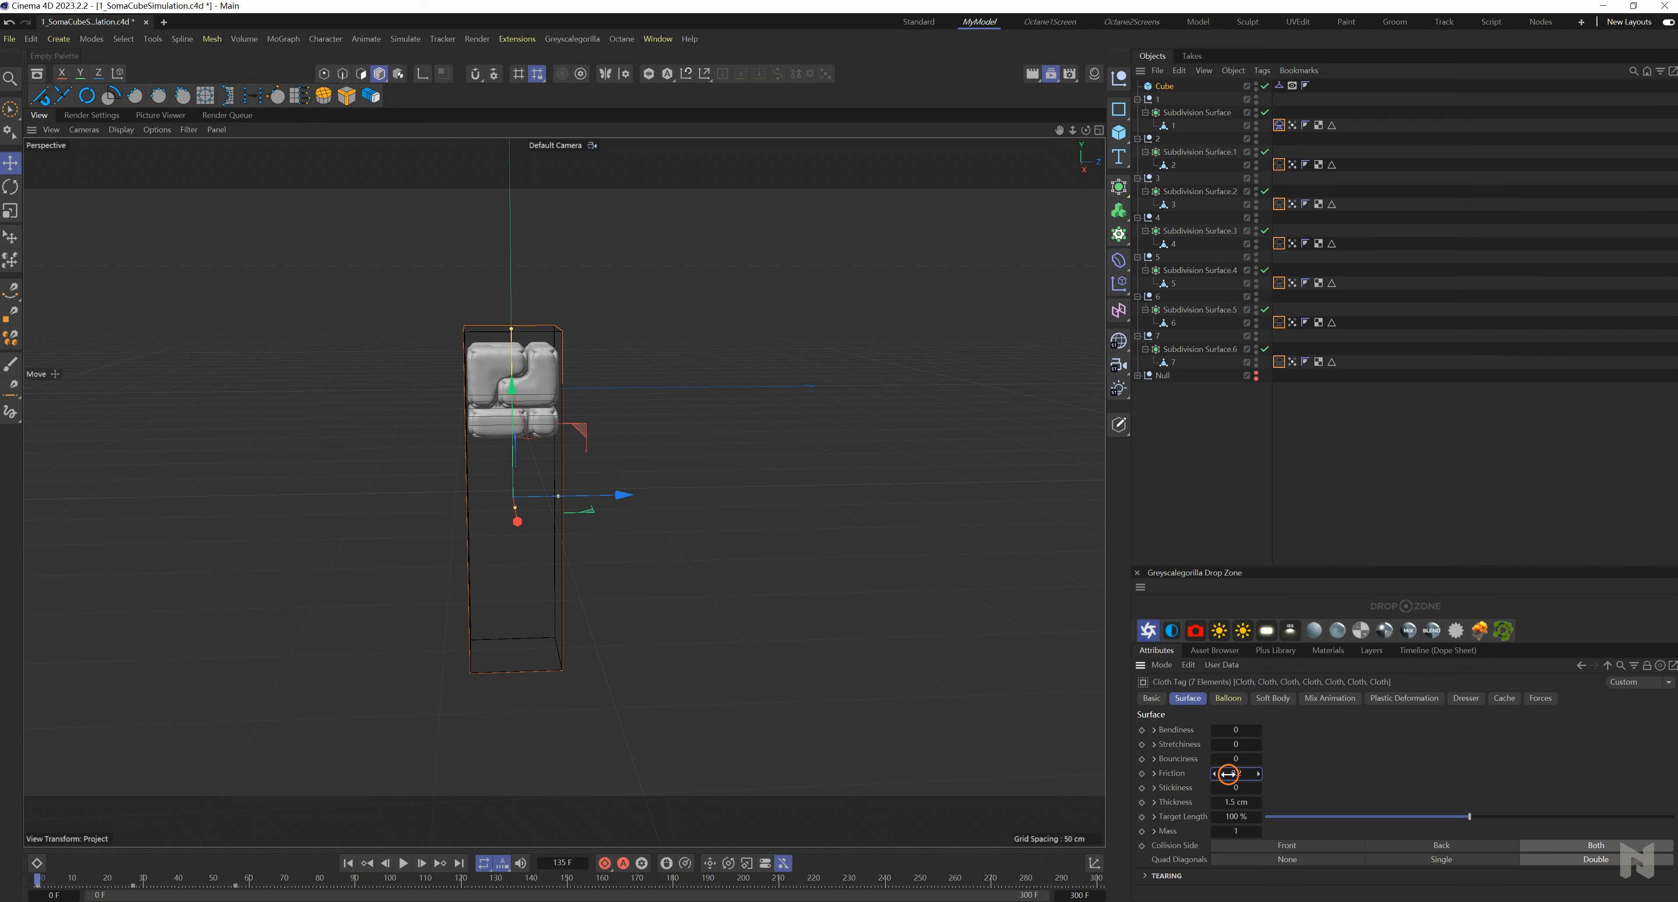
click(1228, 698)
click(1273, 698)
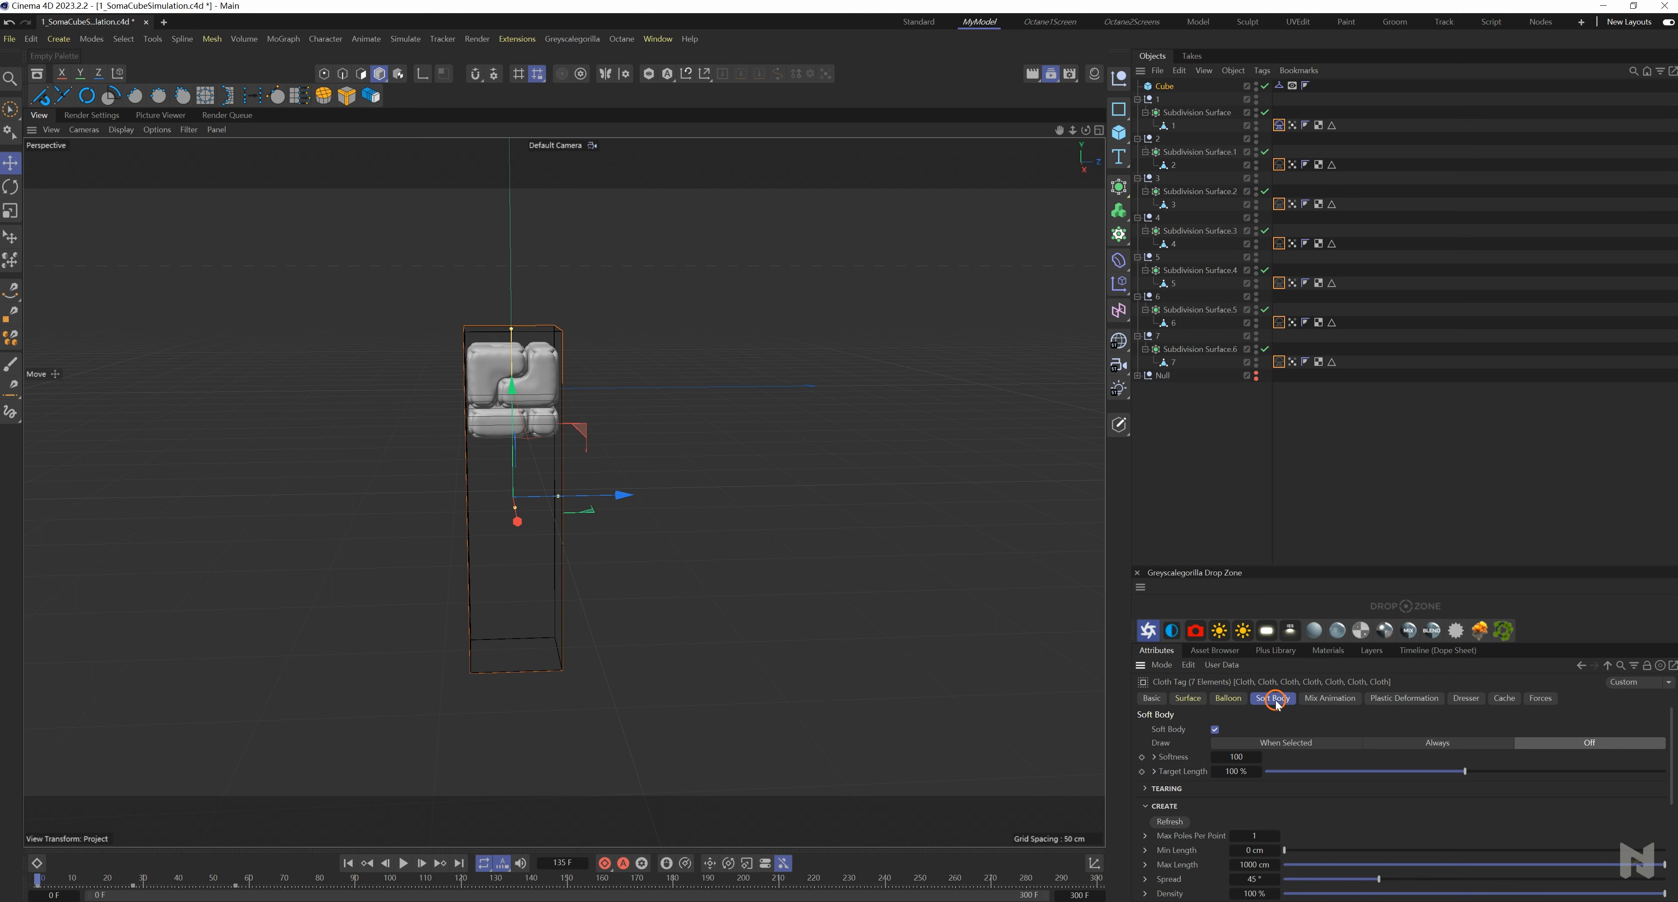
scroll(1433, 802, down, 5)
scroll(1447, 813, up, 5)
- Replay the simulation and check the falling pieces inside the container from a new angle
click(404, 863)
click(405, 863)
alt+drag(549, 674, 506, 746)
- Add a 400 × 400 cm Plane under the container with a copy of the cube's Collider tag, using Collider Side Front and Friction 0.2
click(349, 863)
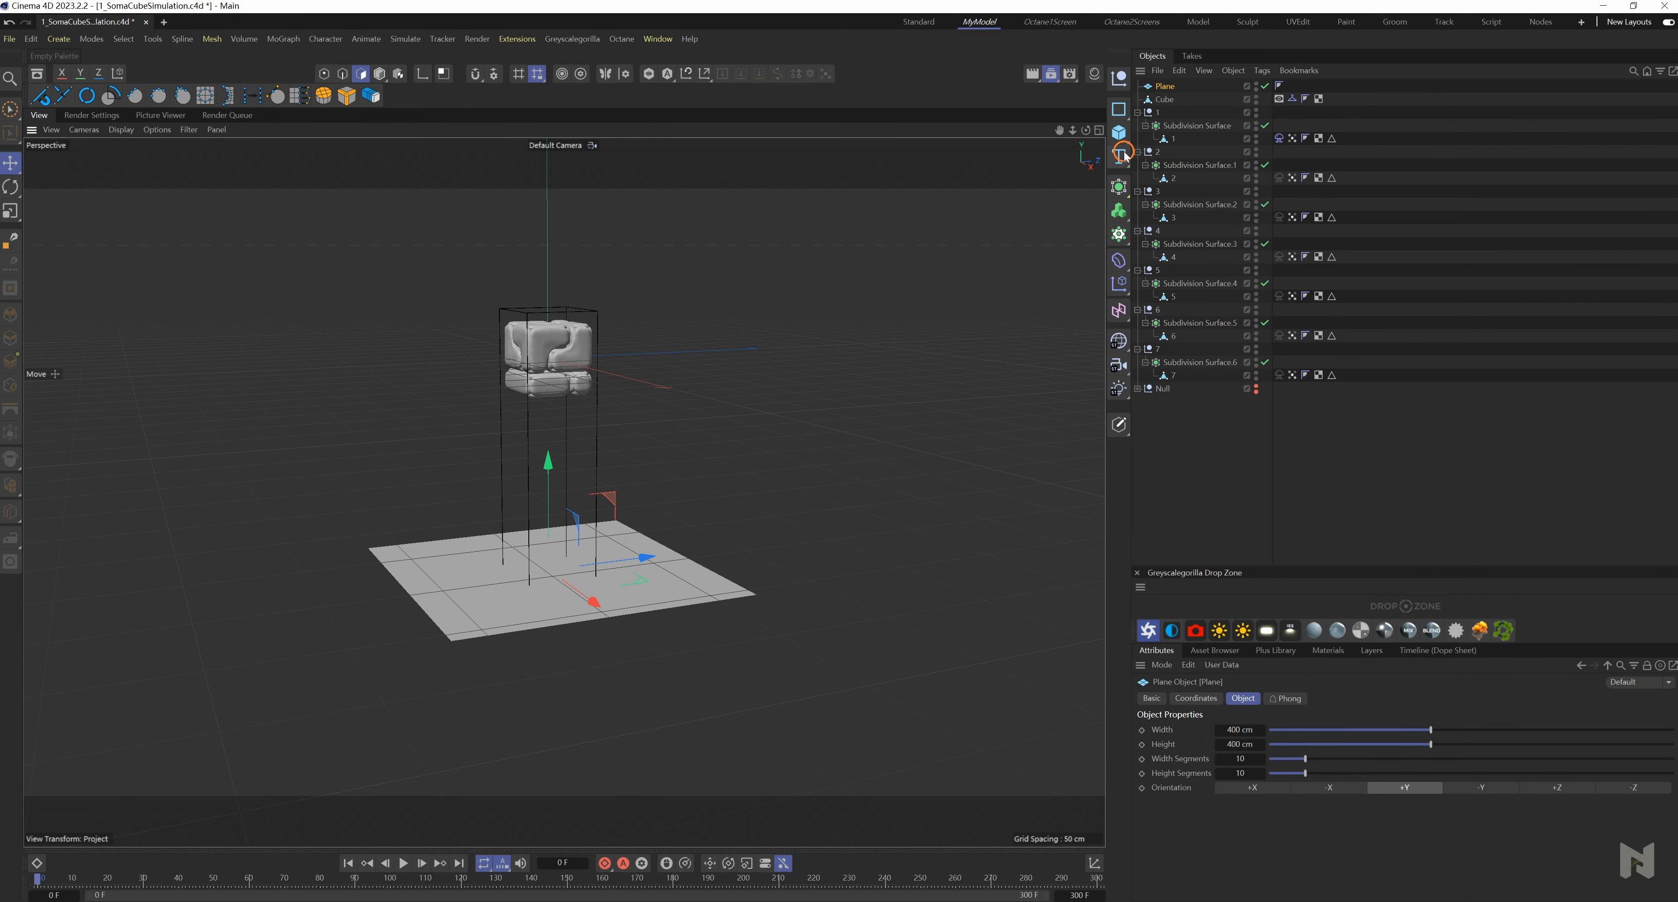
click(1292, 99)
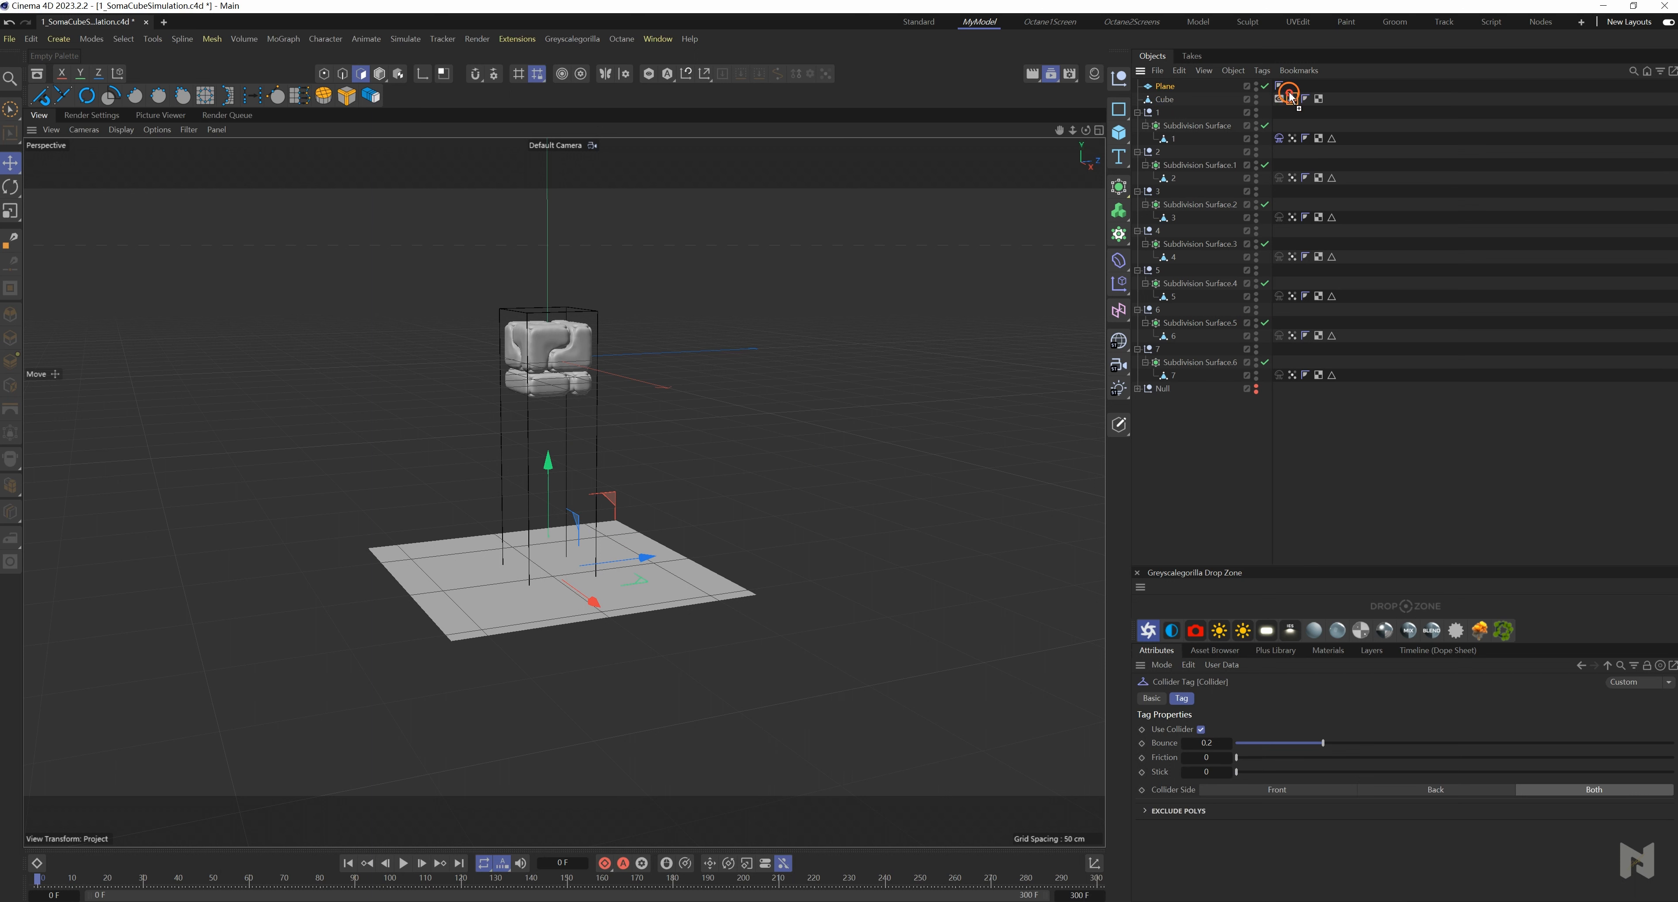
click(1294, 789)
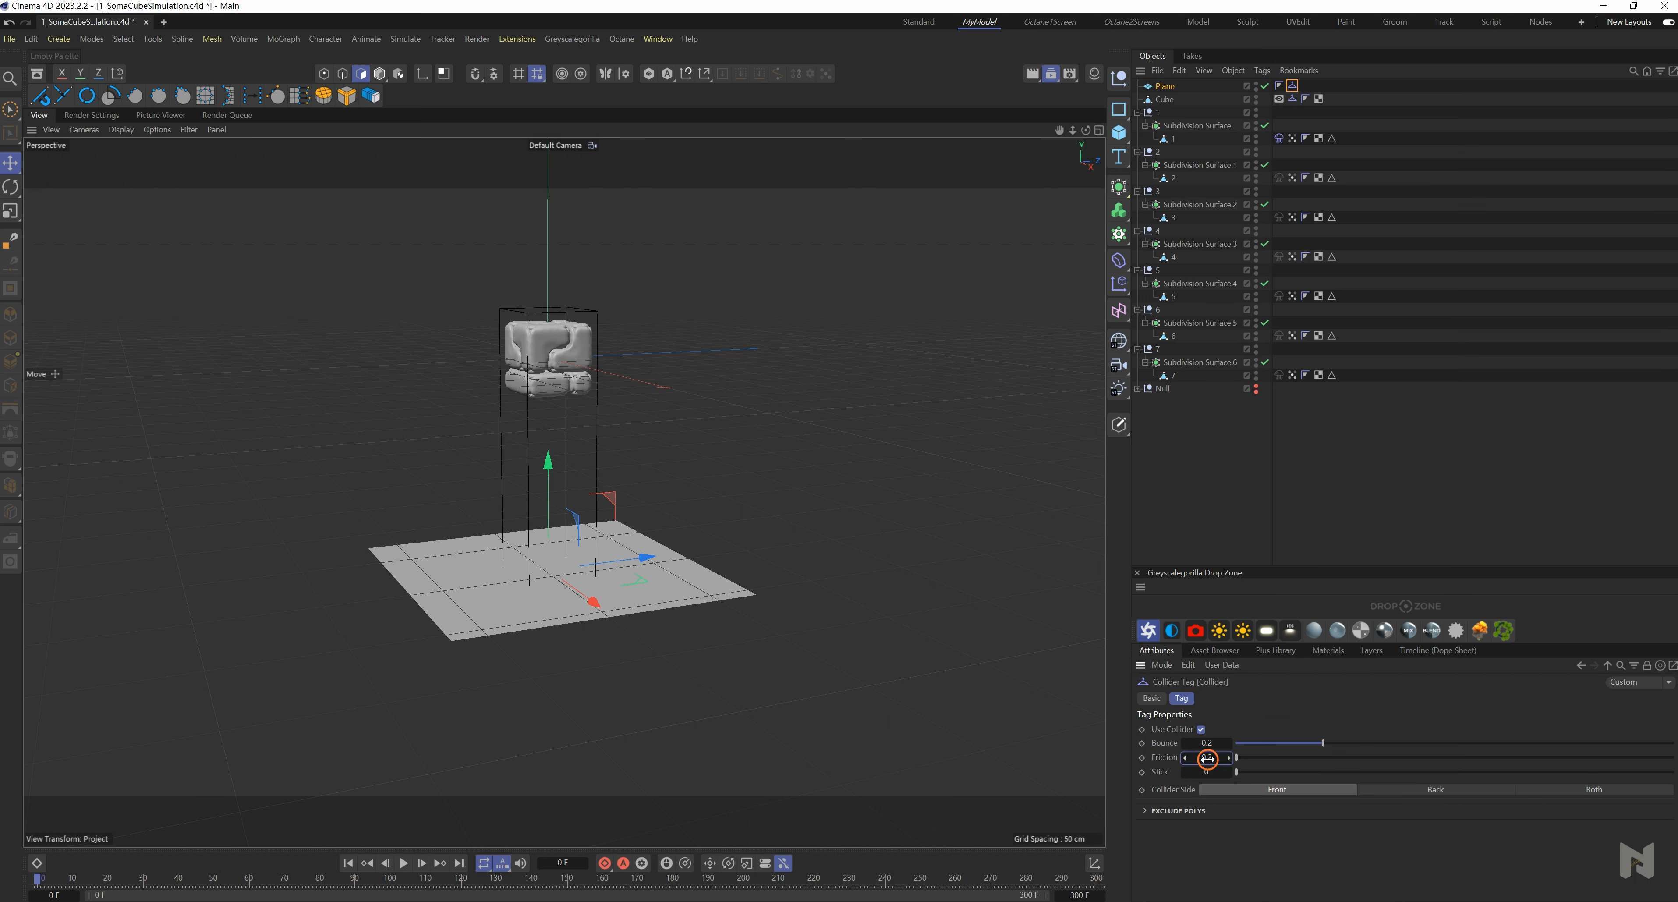
- Play the simulation to about frame 148 and inspect up close how the pieces rest on the Plane
click(402, 863)
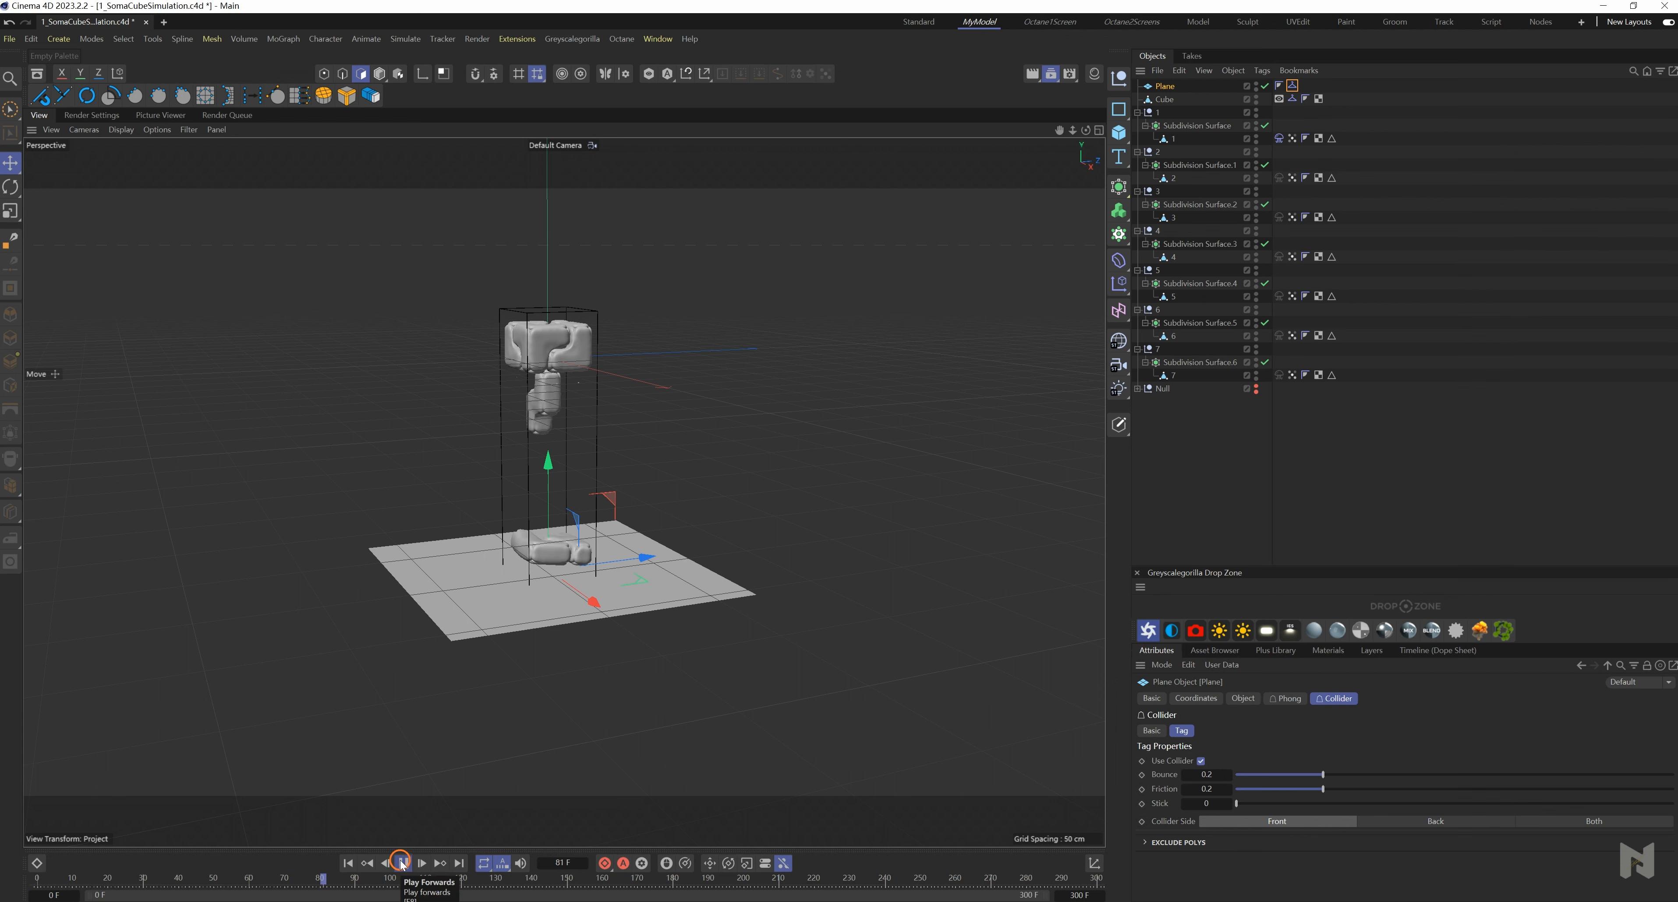
click(401, 861)
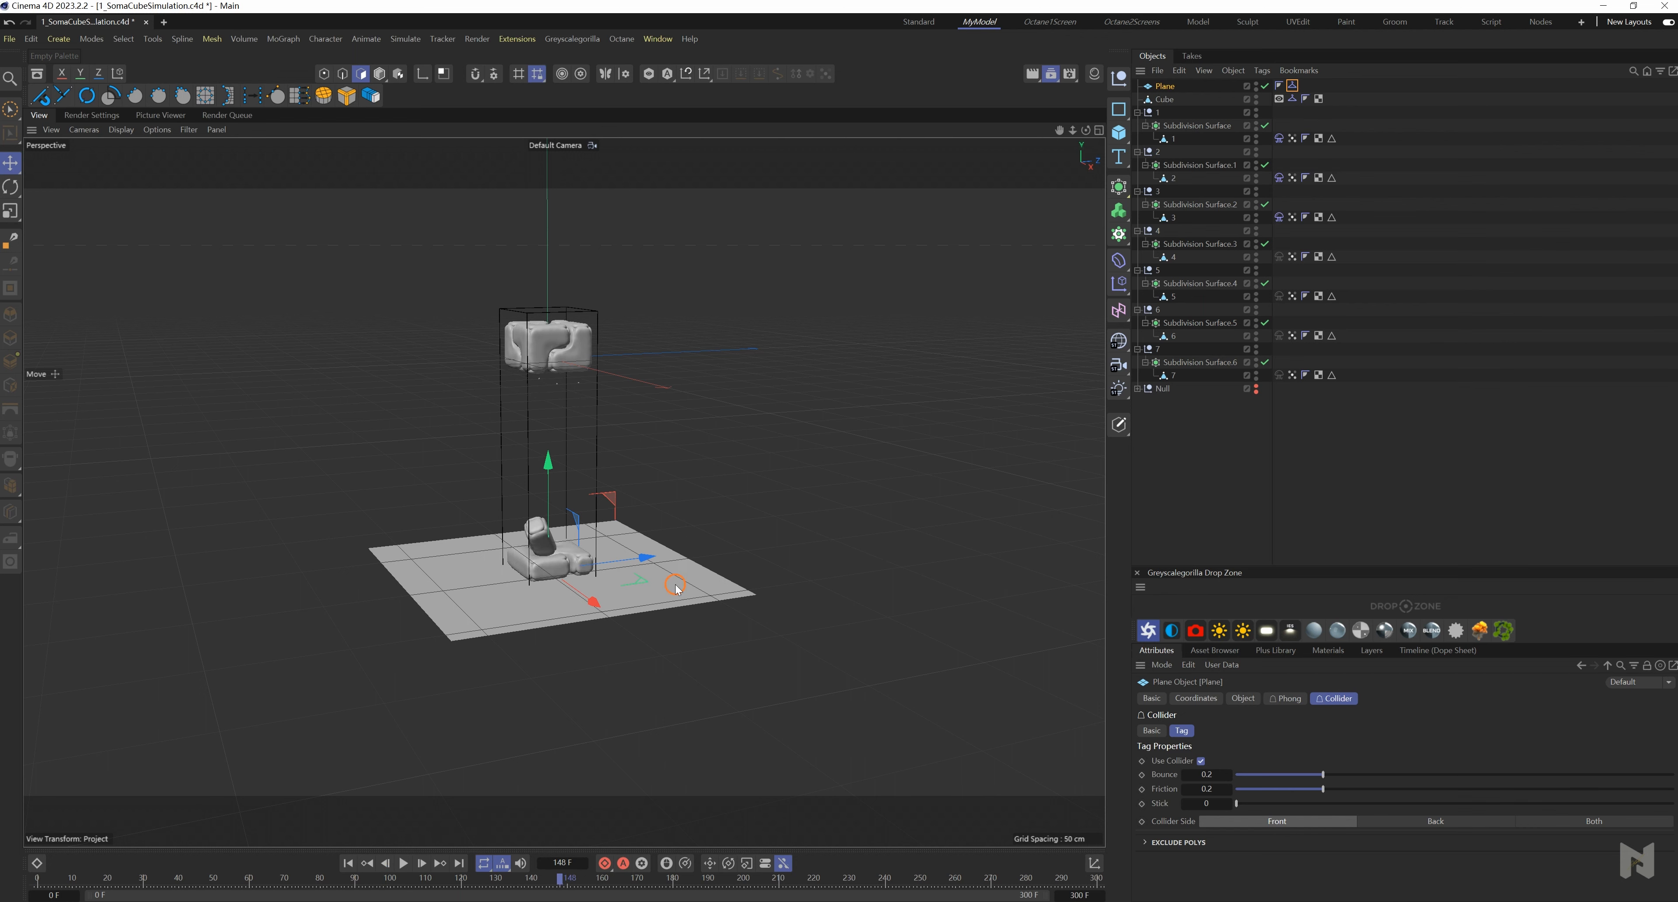
alt+drag(676, 588, 811, 544)
scroll(431, 521, up, 8)
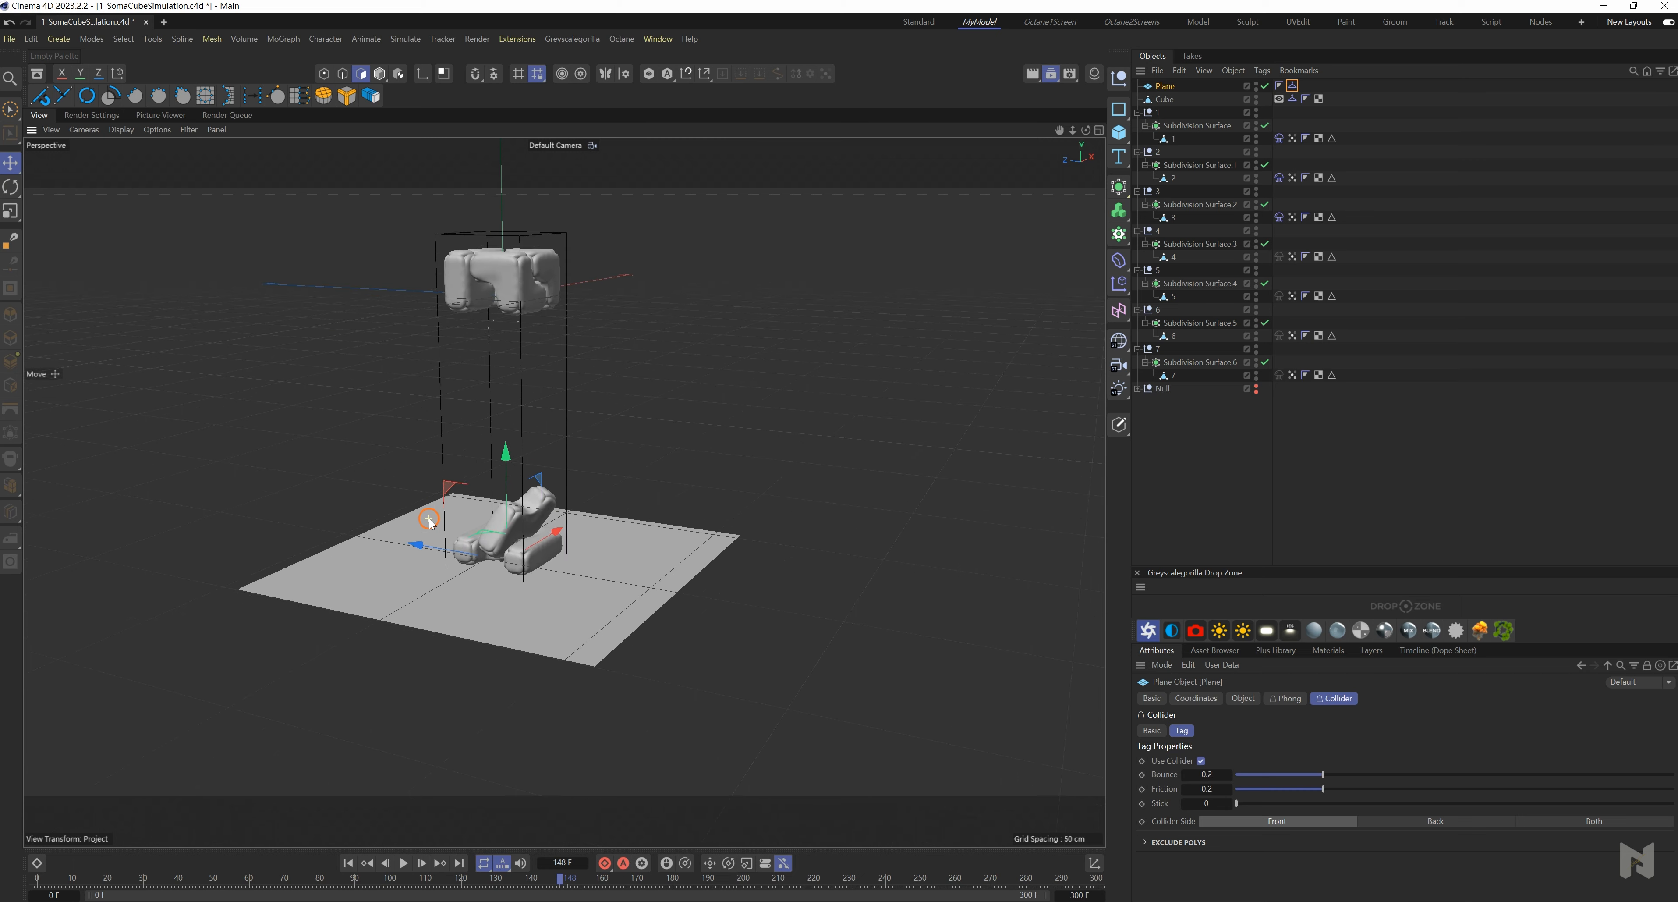
scroll(559, 571, down, 6)
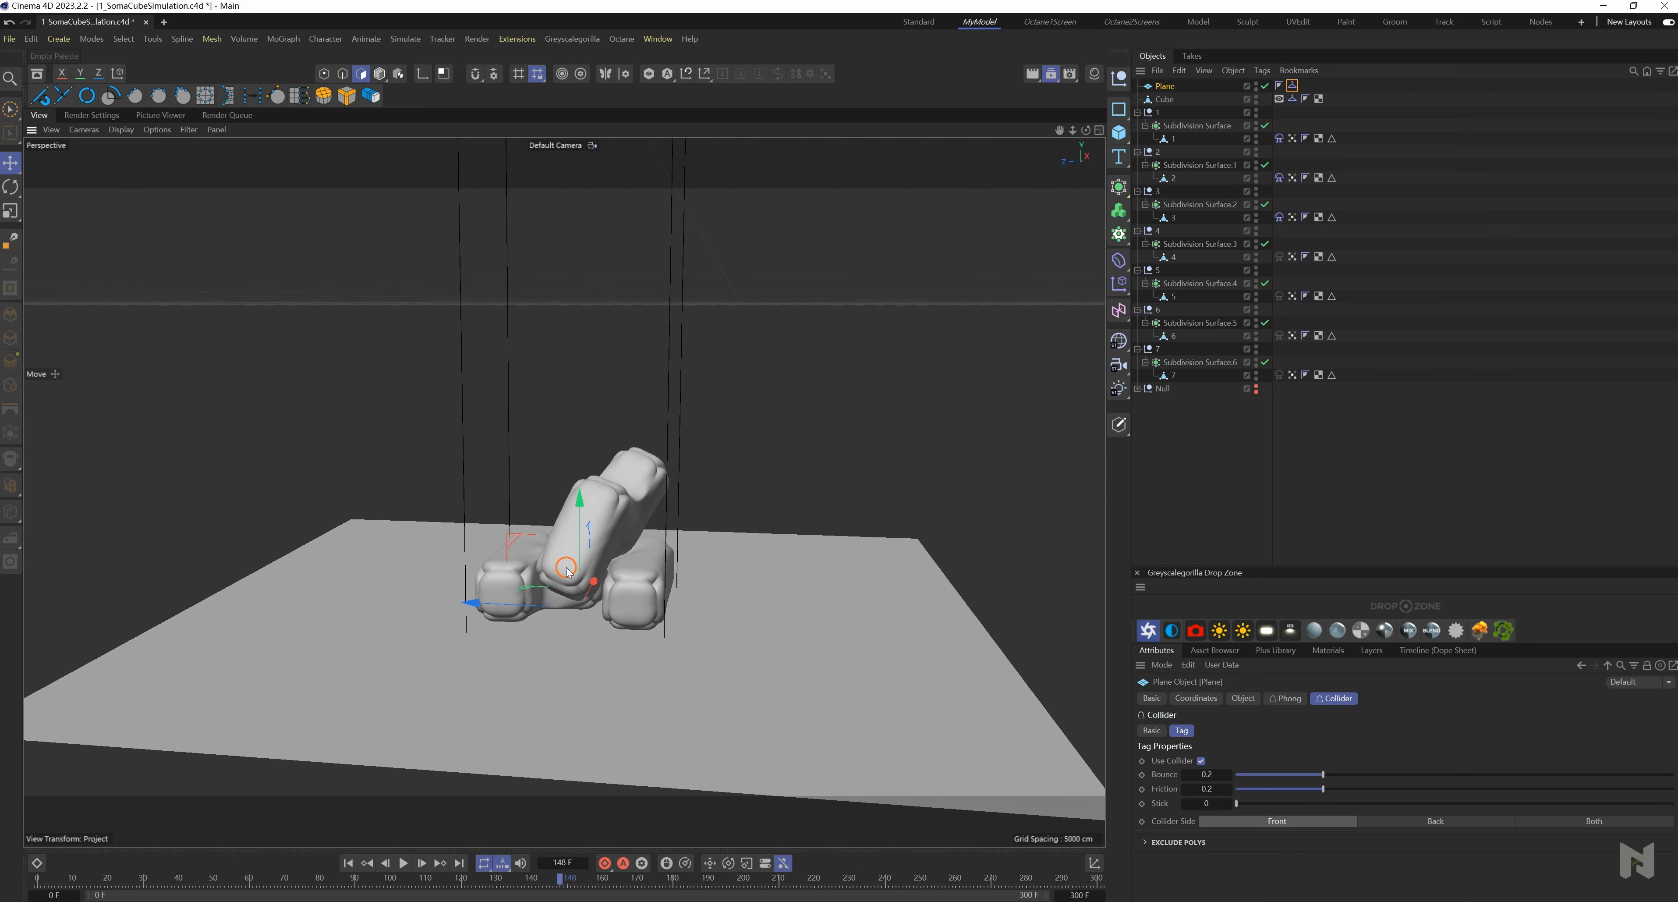
- Replay the simulation from the start and stop it at about frame 88 with the whole container in view
scroll(691, 430, up, 2)
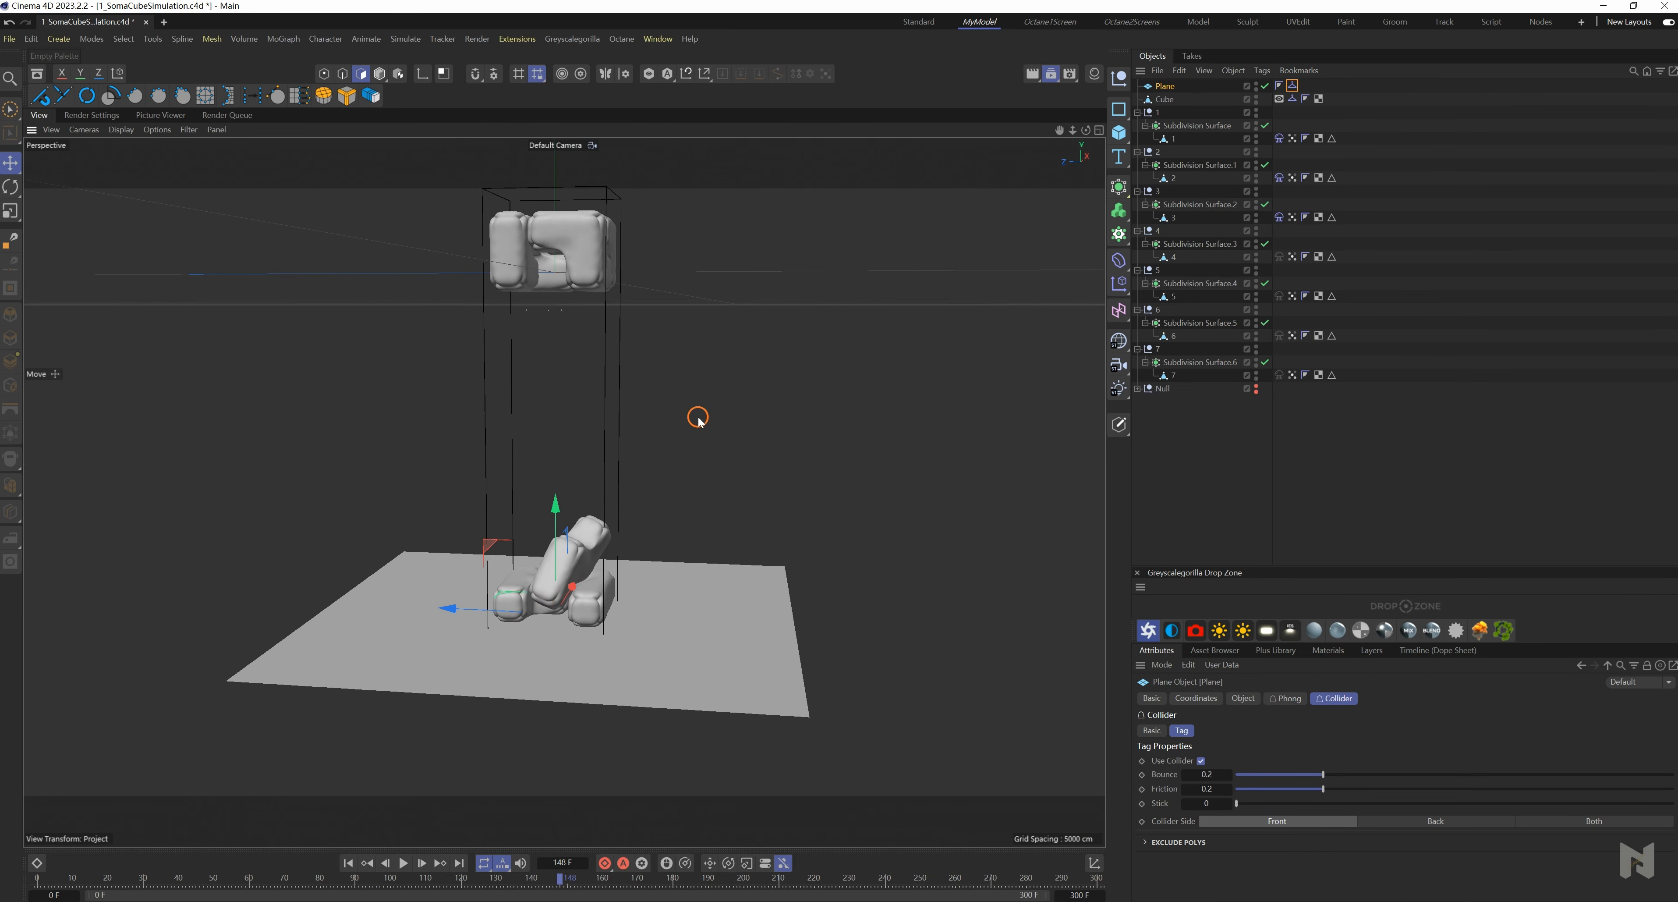
click(348, 863)
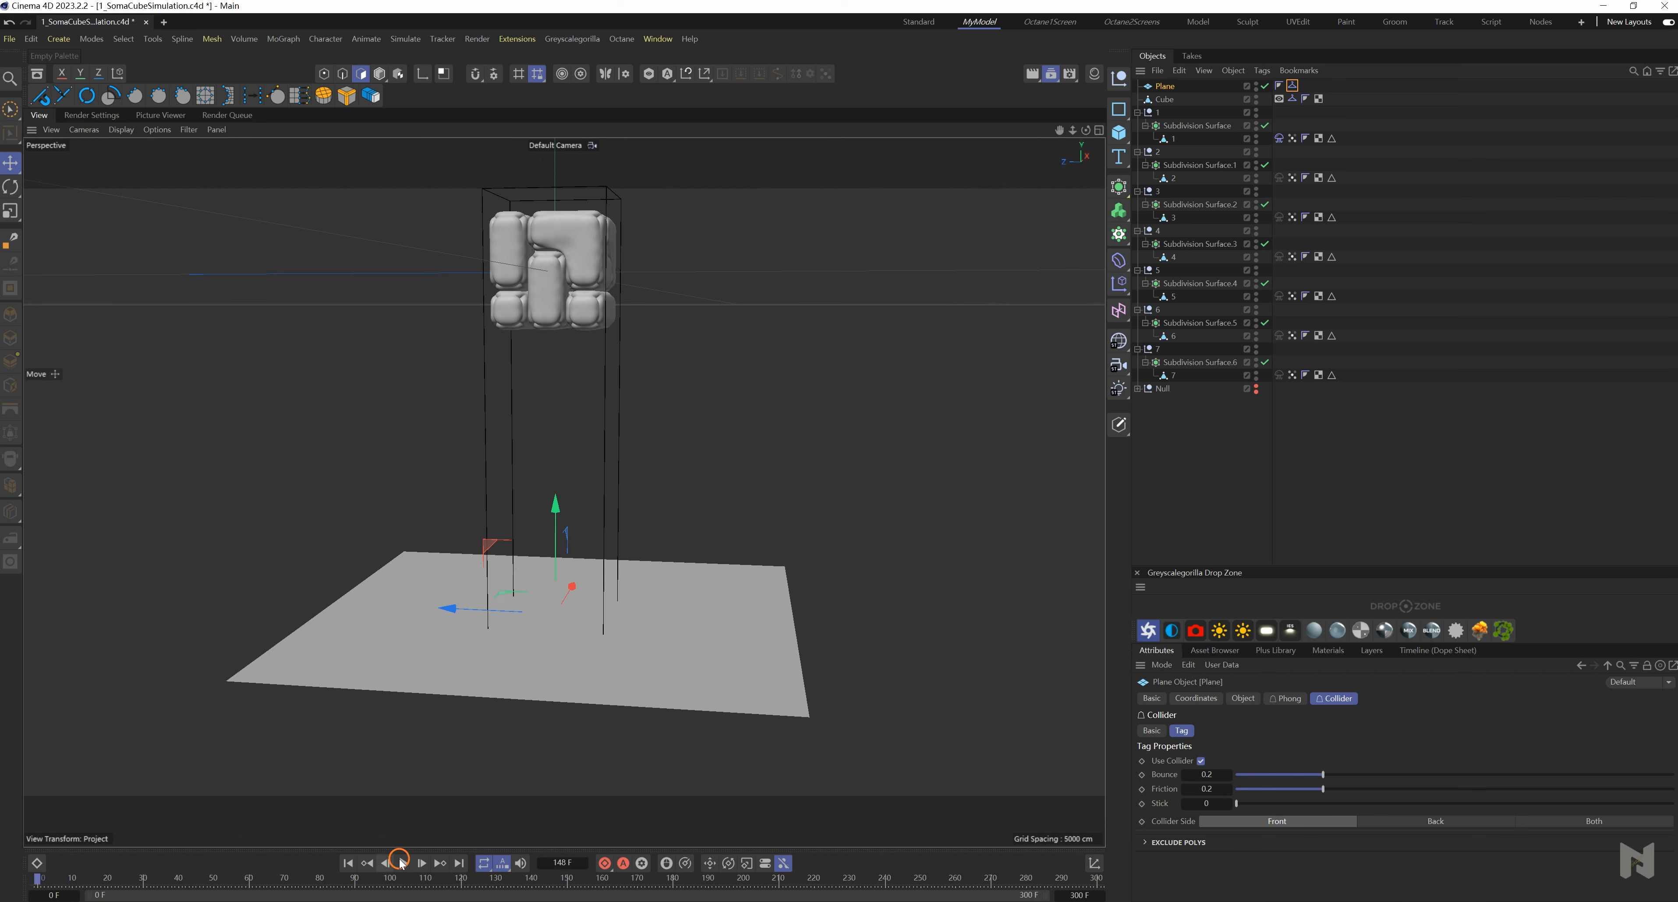
click(404, 863)
click(404, 862)
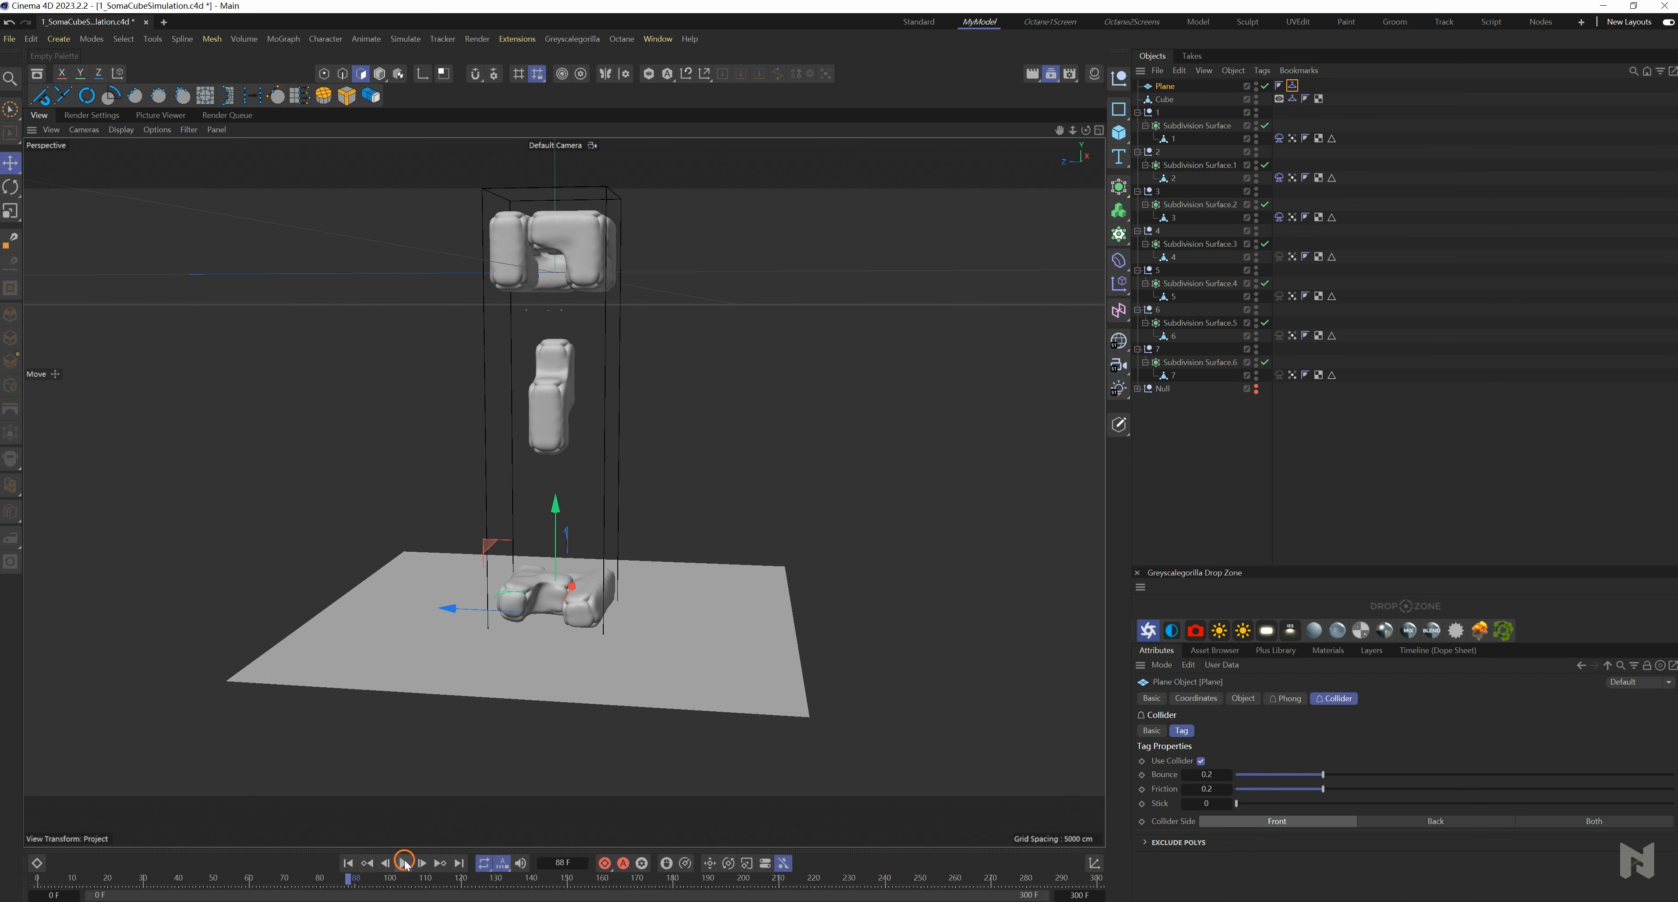
- Split one side polygon of the Cube container into a separate object at the head of the hierarchy and name it Blocker1
click(1165, 99)
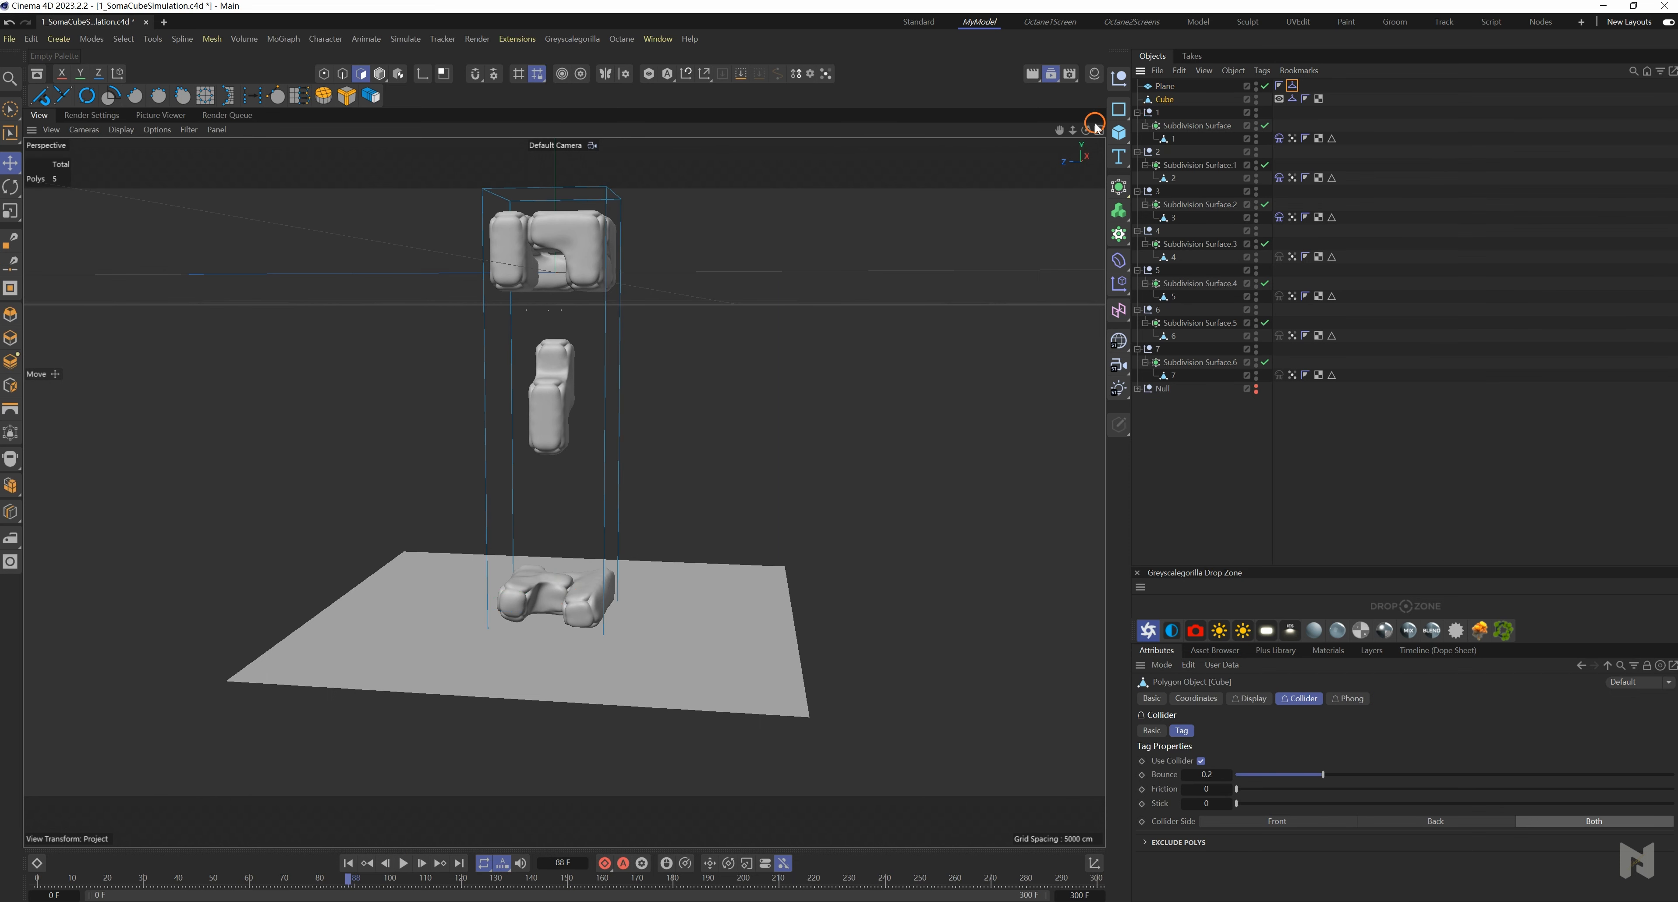
click(617, 399)
key(u)
key(p)
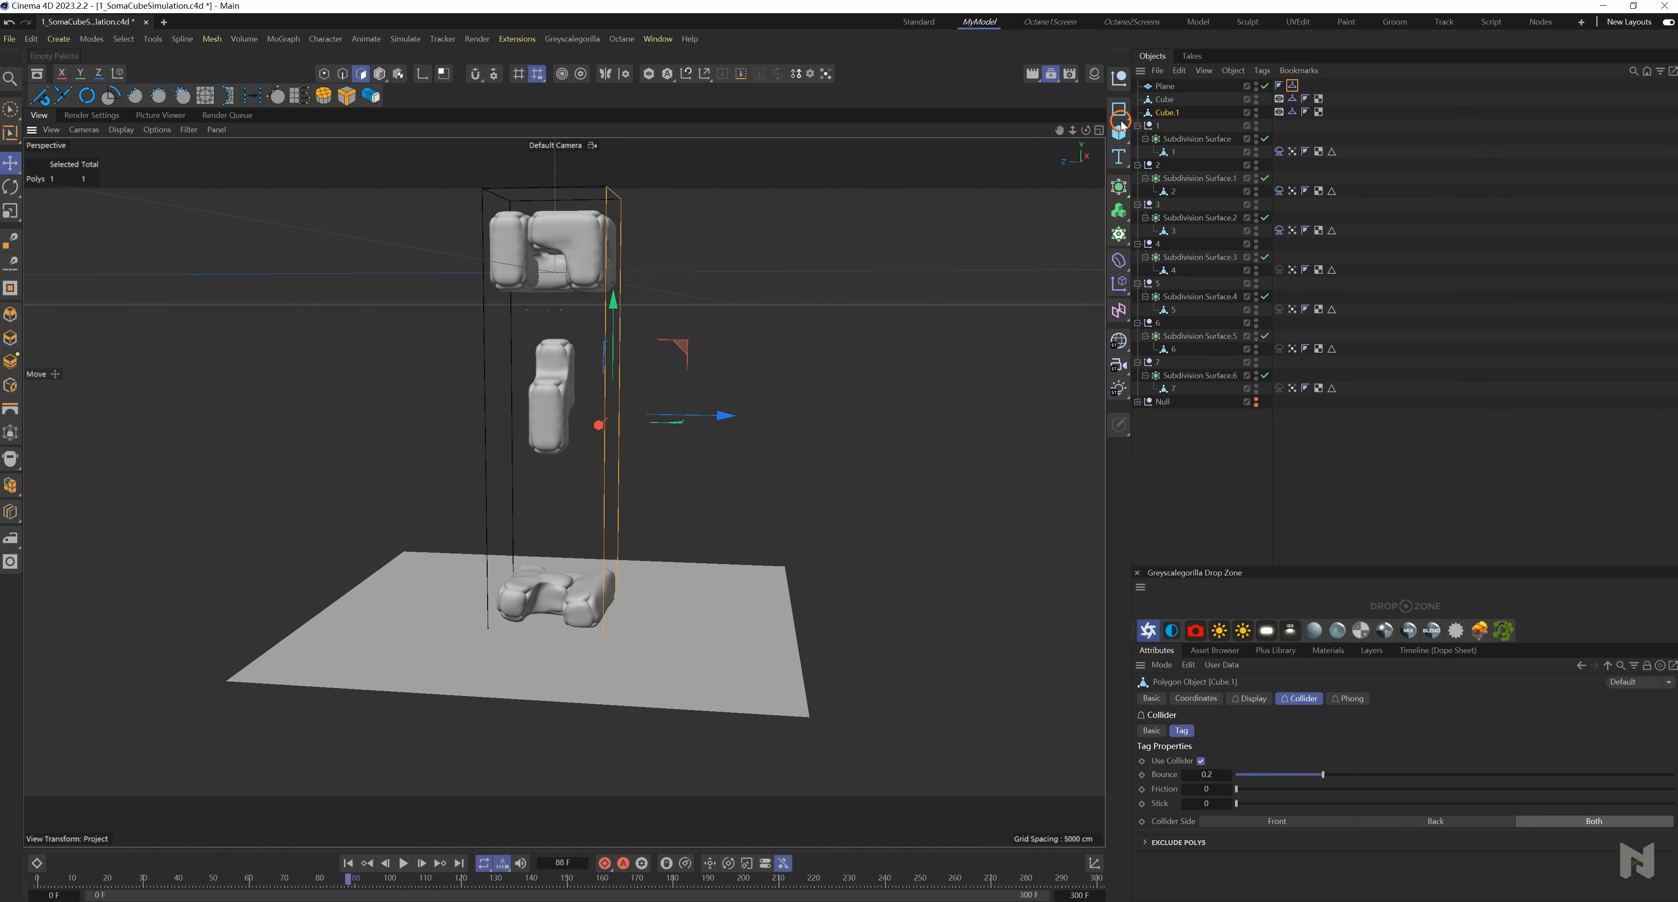
double_click(1168, 85)
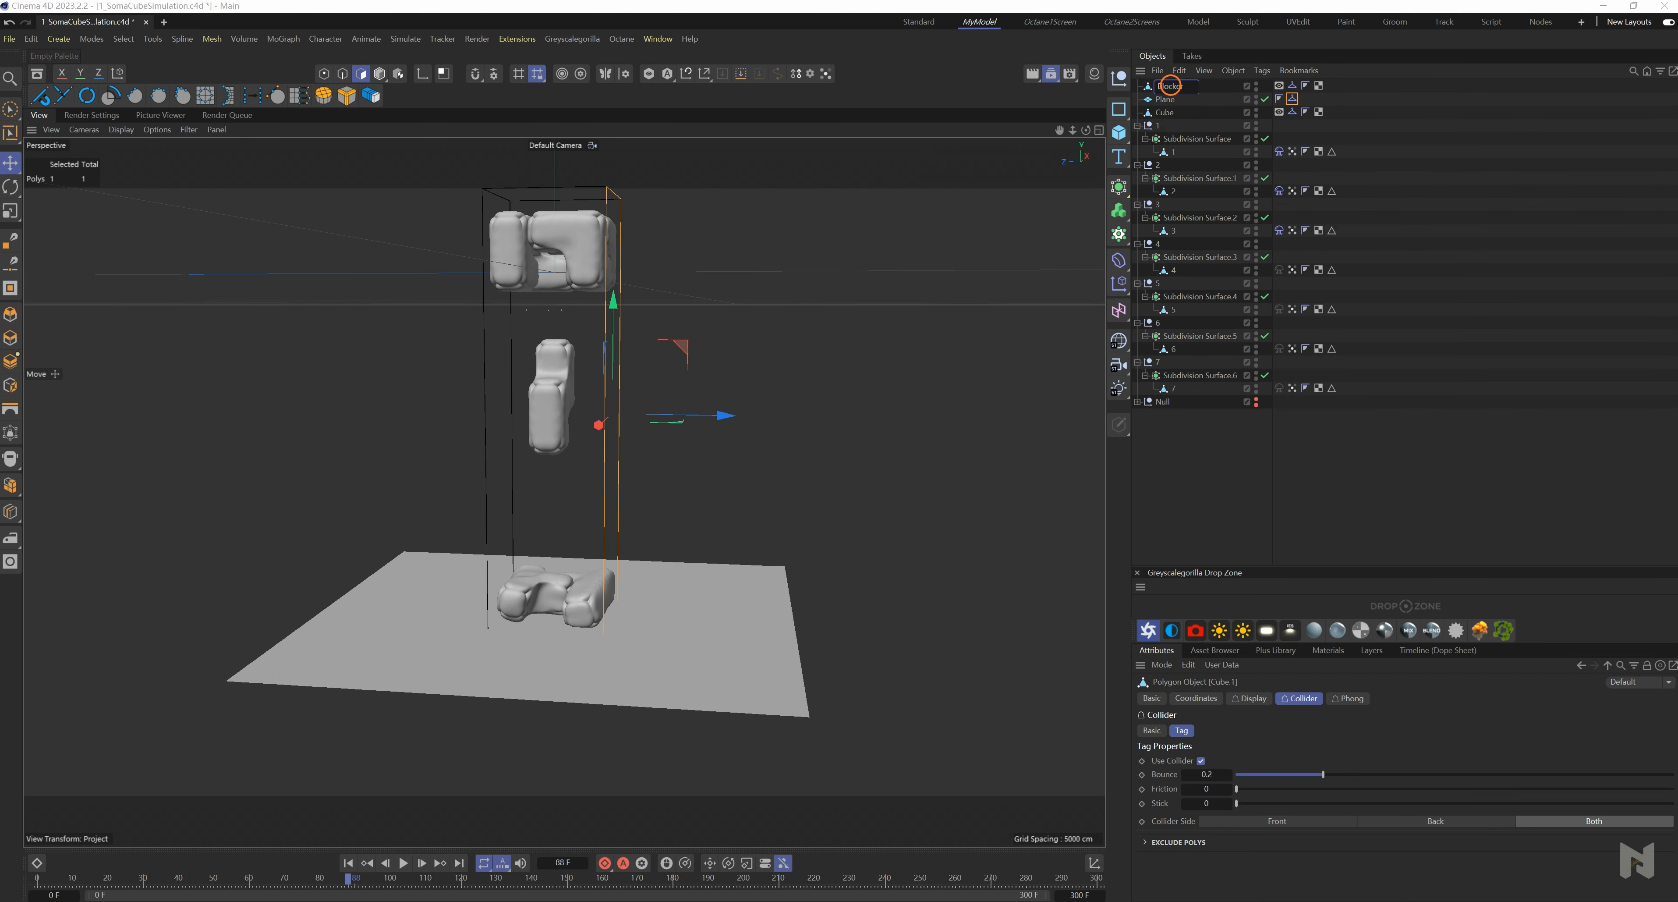
key(Return)
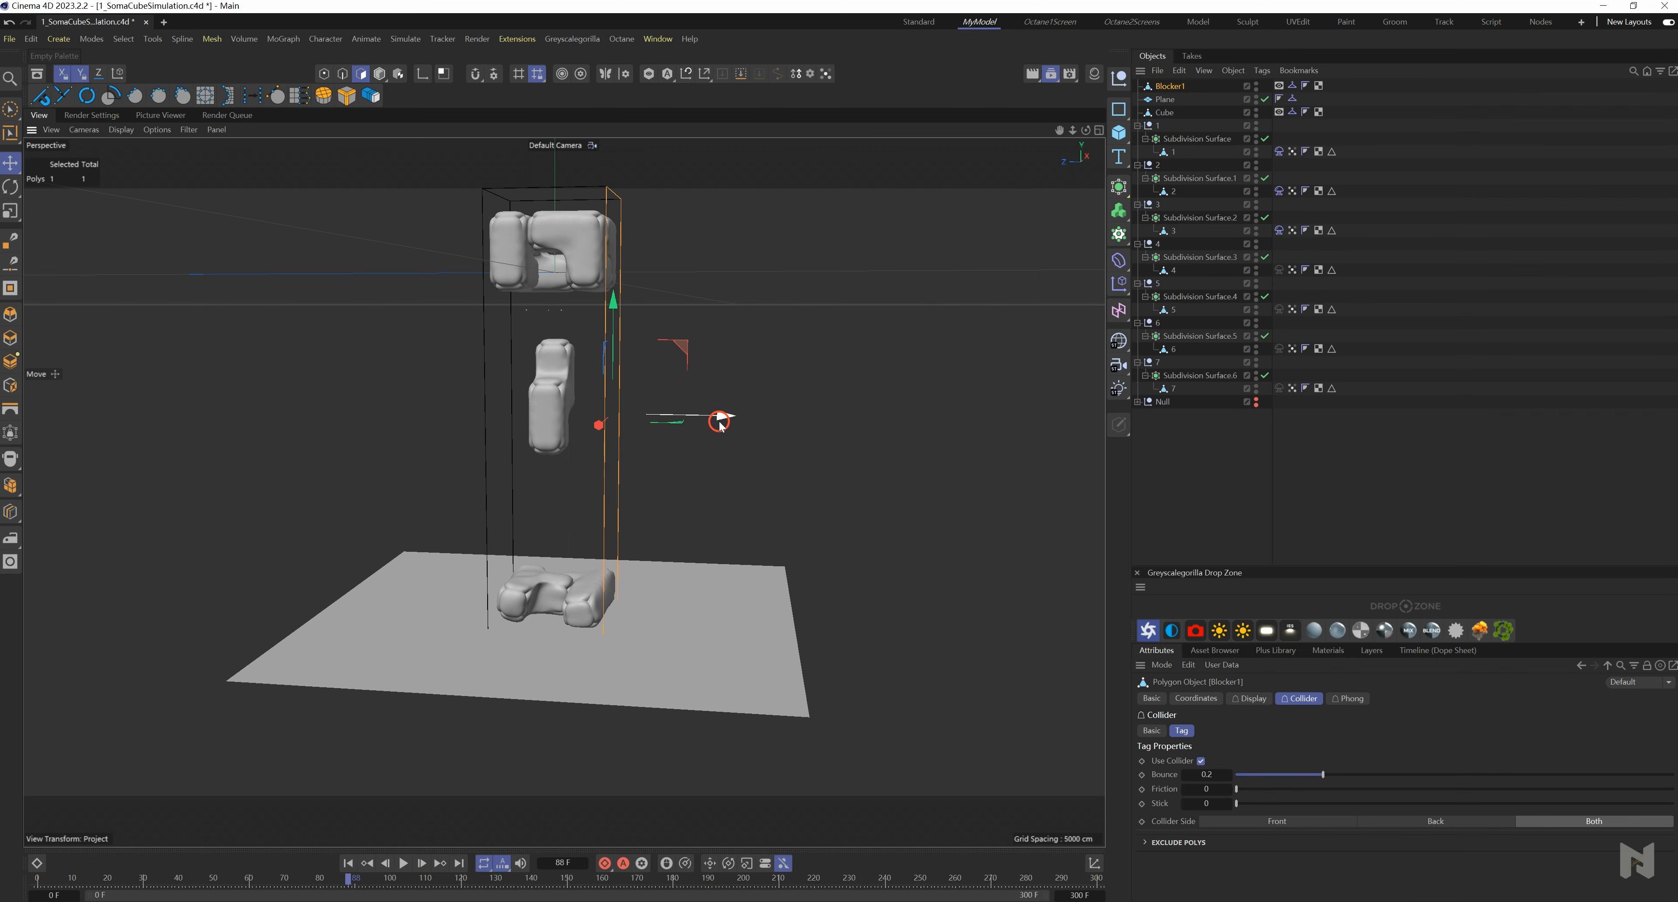
- Shift Blocker1's polygon inward from the container wall and lower its upper edge to below the falling piece
drag(723, 418, 685, 417)
alt+drag(564, 493, 548, 445)
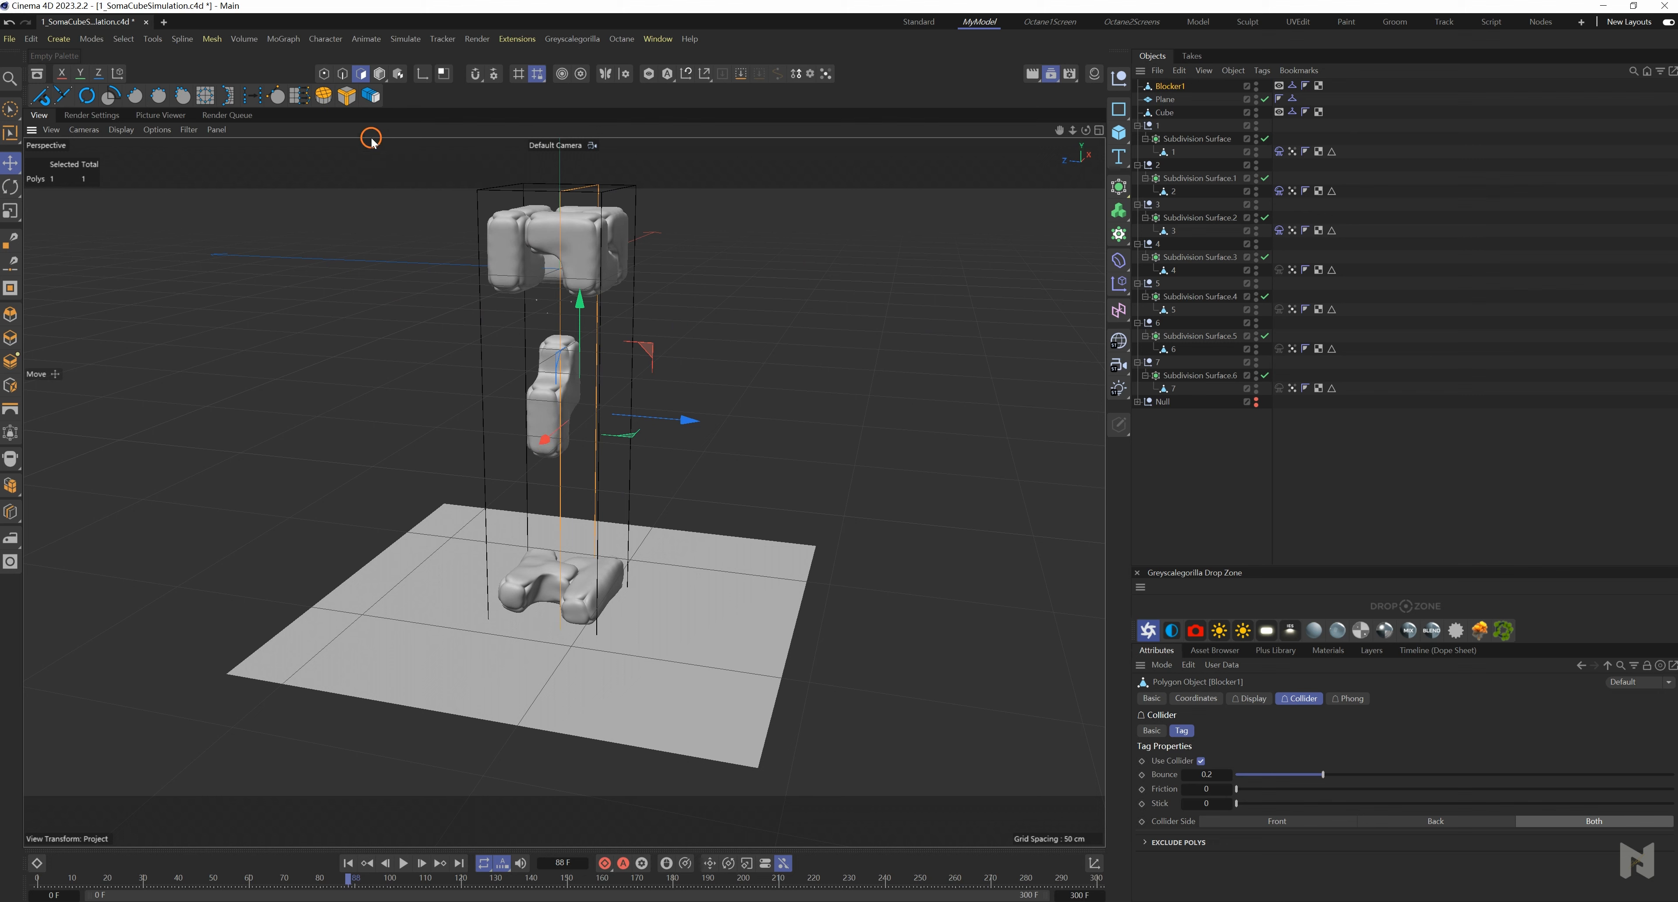
click(343, 74)
click(588, 188)
drag(578, 315, 578, 549)
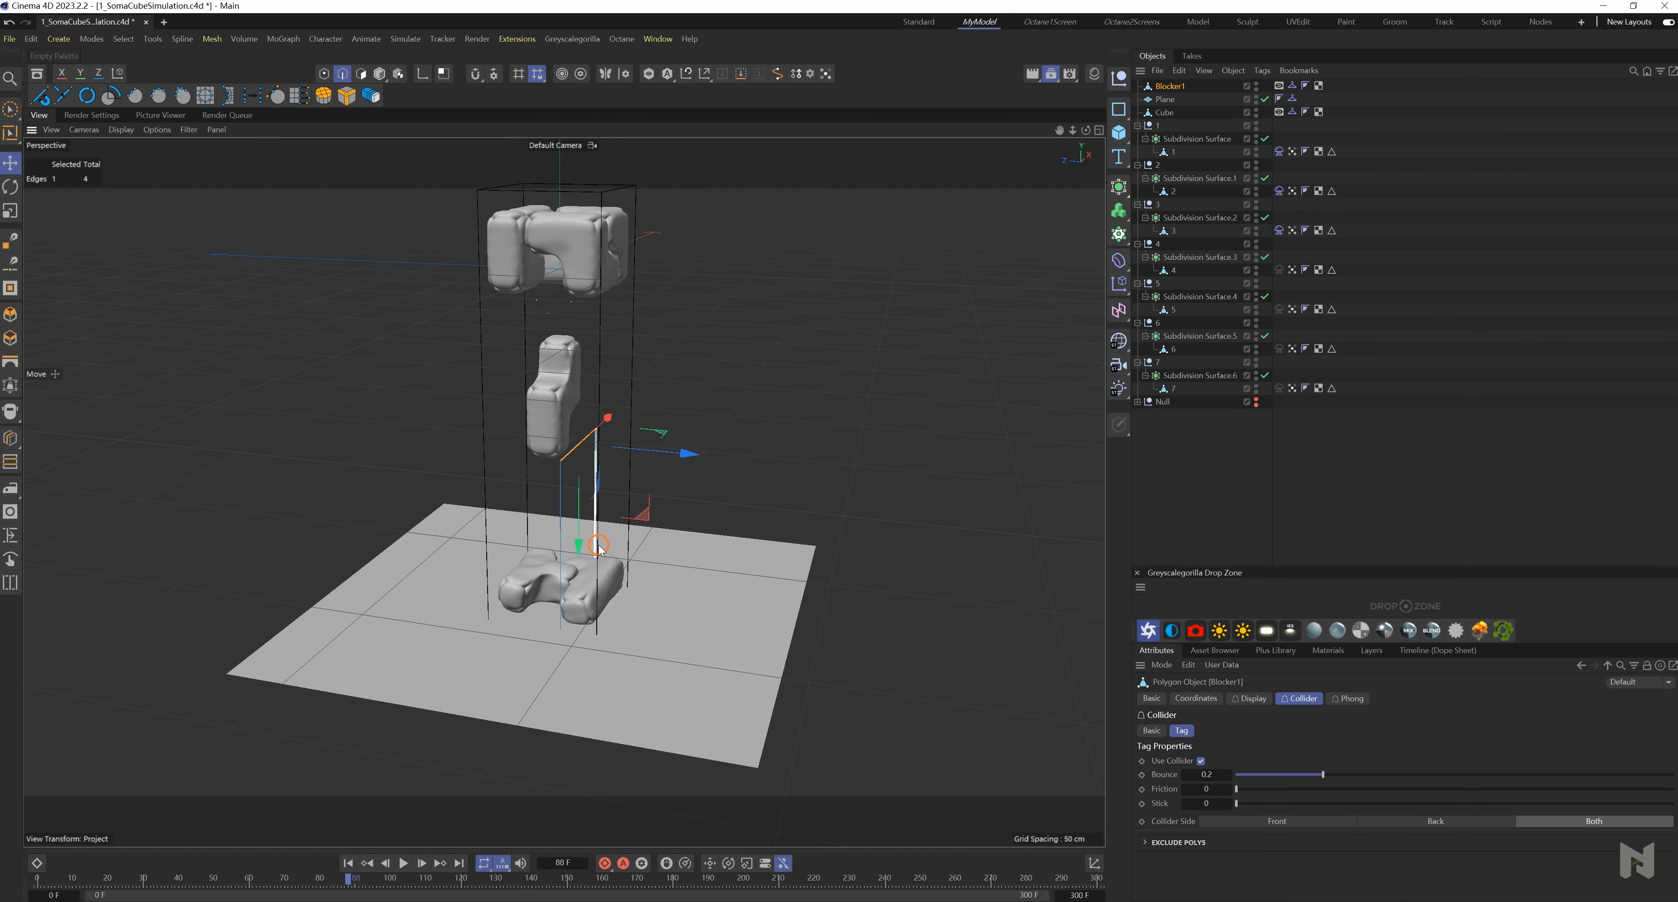
- Trim Blocker1's remaining edges to a short panel above the Plane and turn off Use Collider on it at frame 87
alt+drag(581, 636, 594, 481)
click(617, 644)
alt+drag(575, 562, 570, 627)
drag(592, 503, 592, 498)
alt+drag(606, 584, 484, 549)
click(531, 565)
click(635, 572)
alt+drag(611, 633, 720, 610)
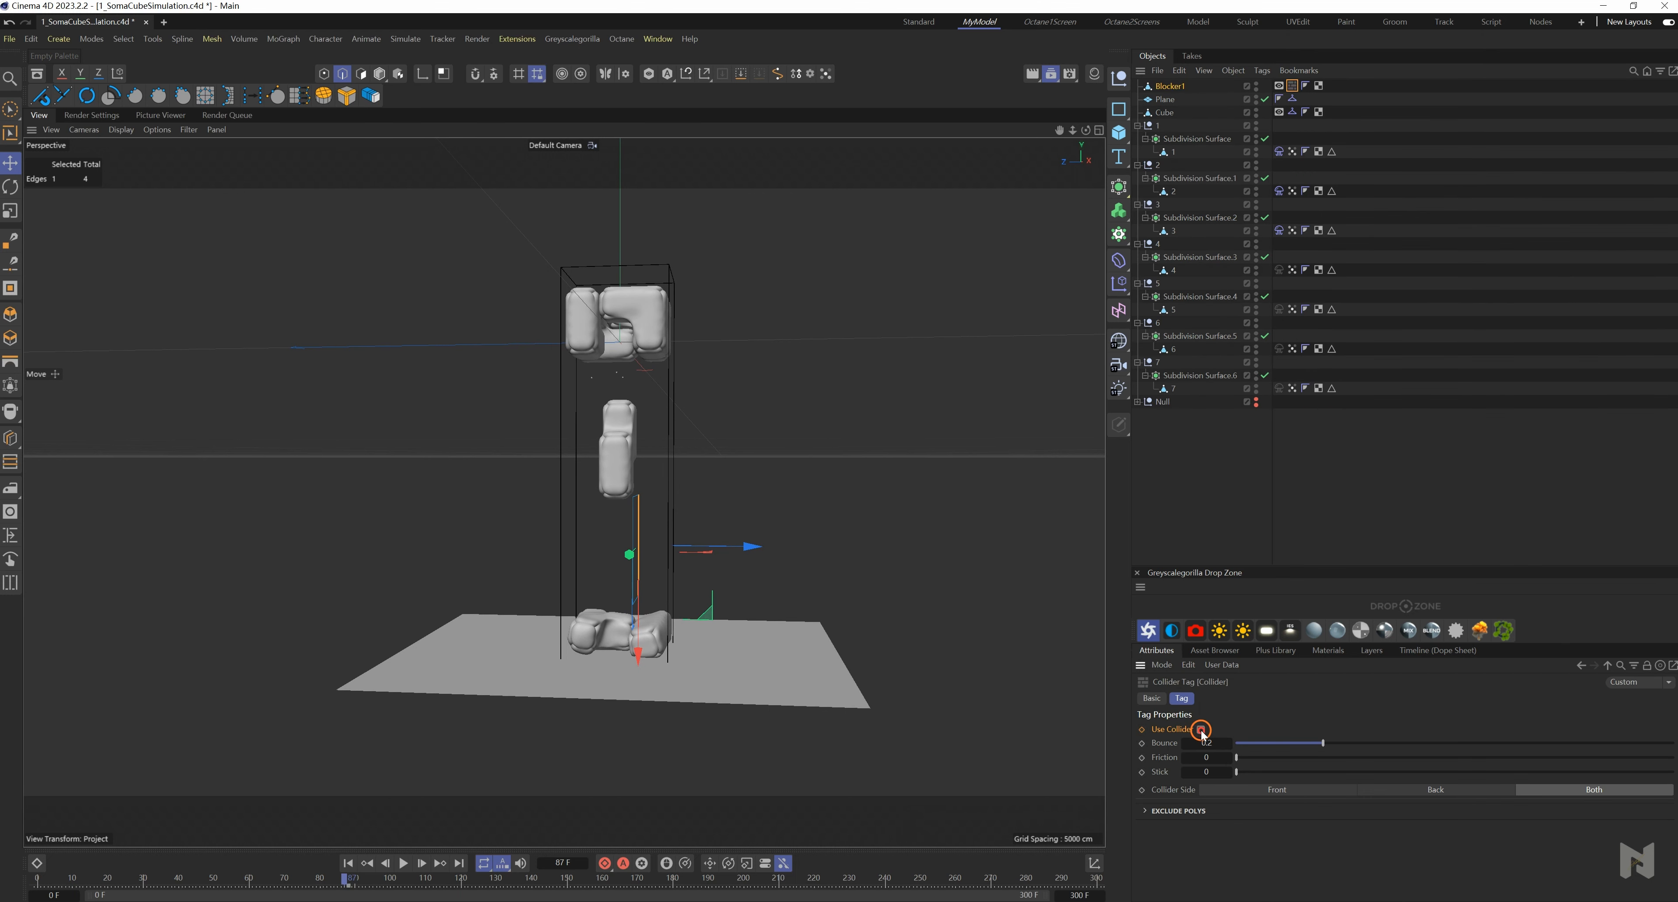
- Duplicate Blocker1 as a whole object
click(1172, 86)
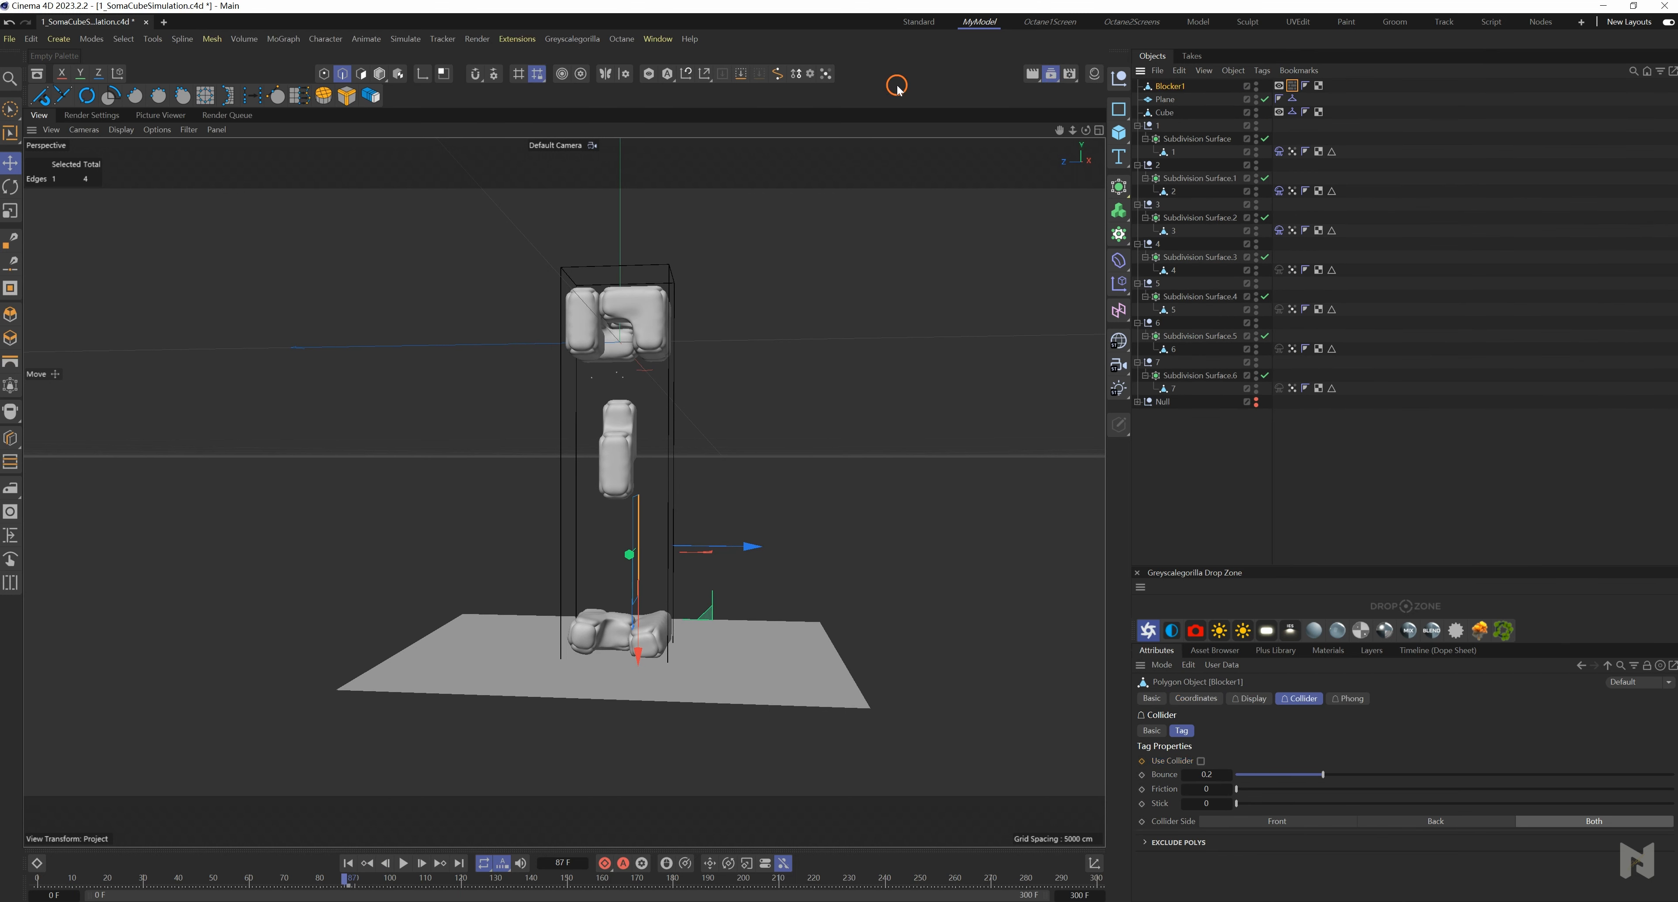
click(380, 74)
click(1178, 88)
ctrl+drag(1177, 93, 1171, 86)
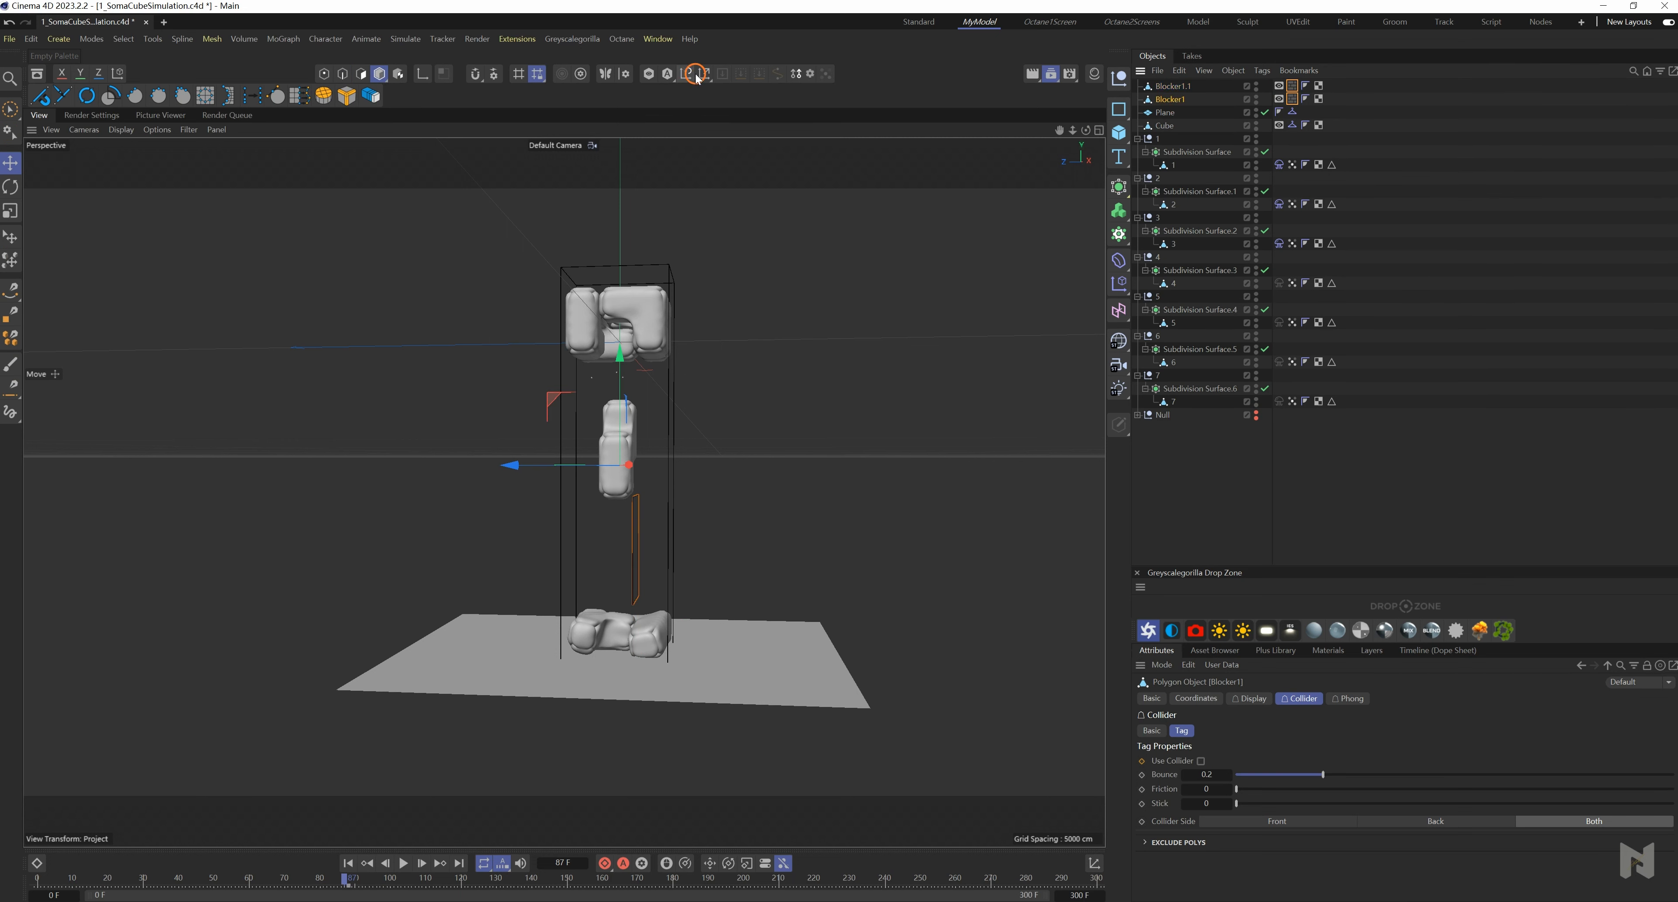
- Center the axes of Blocker1 and its copy on all their points with Axis Center
click(698, 75)
click(791, 252)
click(1173, 86)
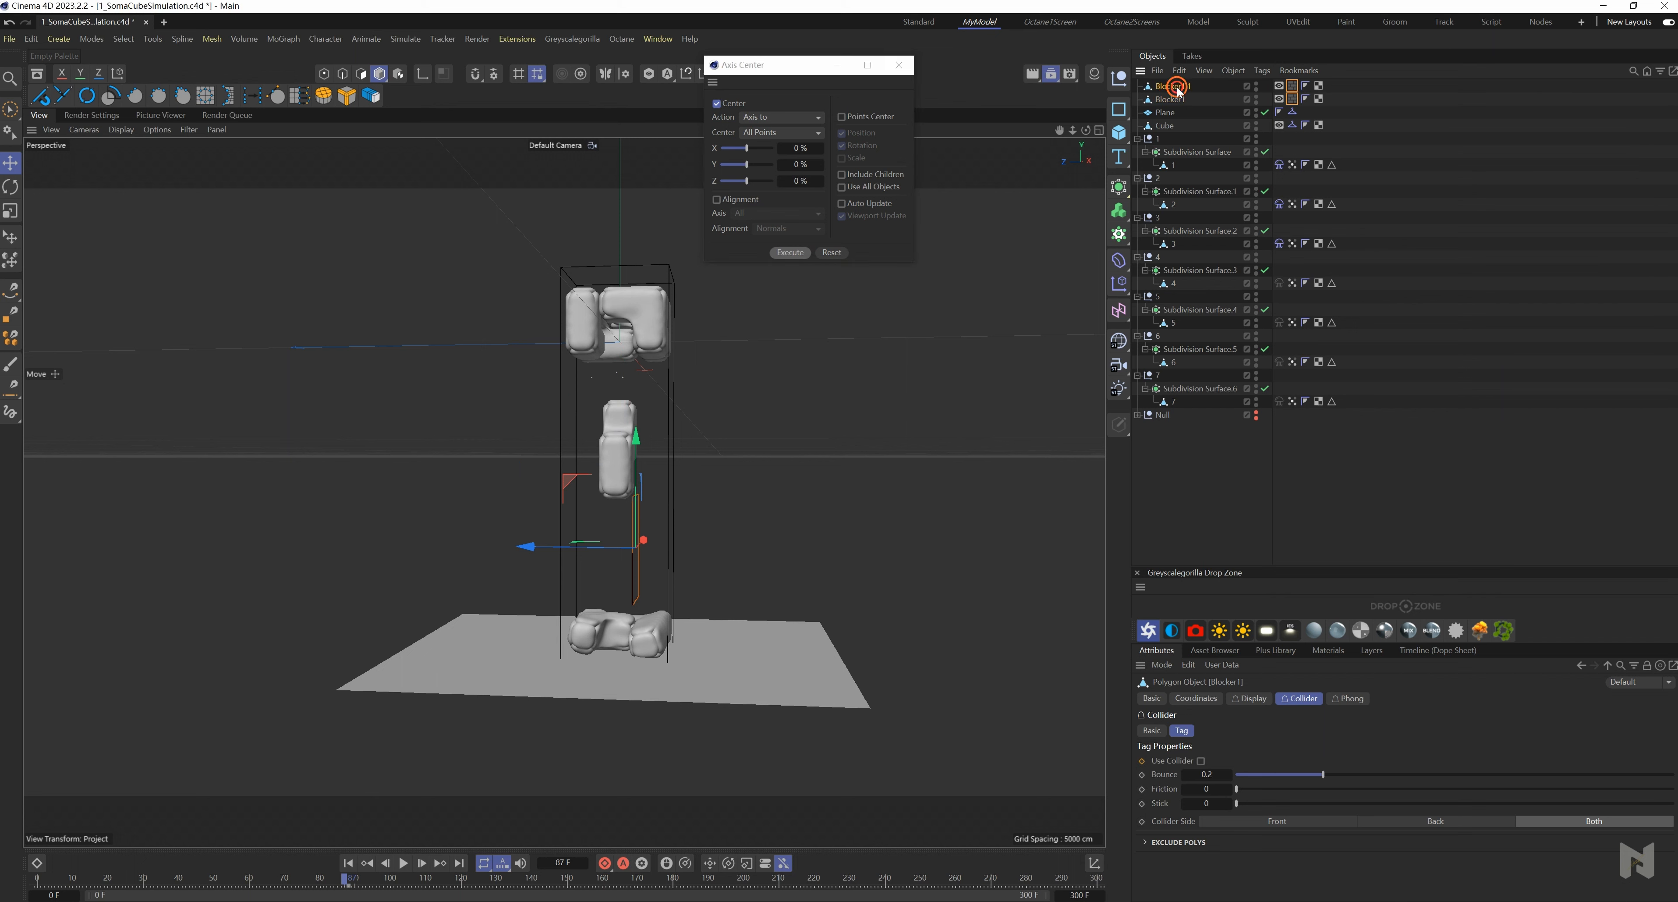
click(790, 252)
click(898, 64)
- Rotate the blocker copy 180° and position it with a third, rotated copy as dividers inside the container
key(r)
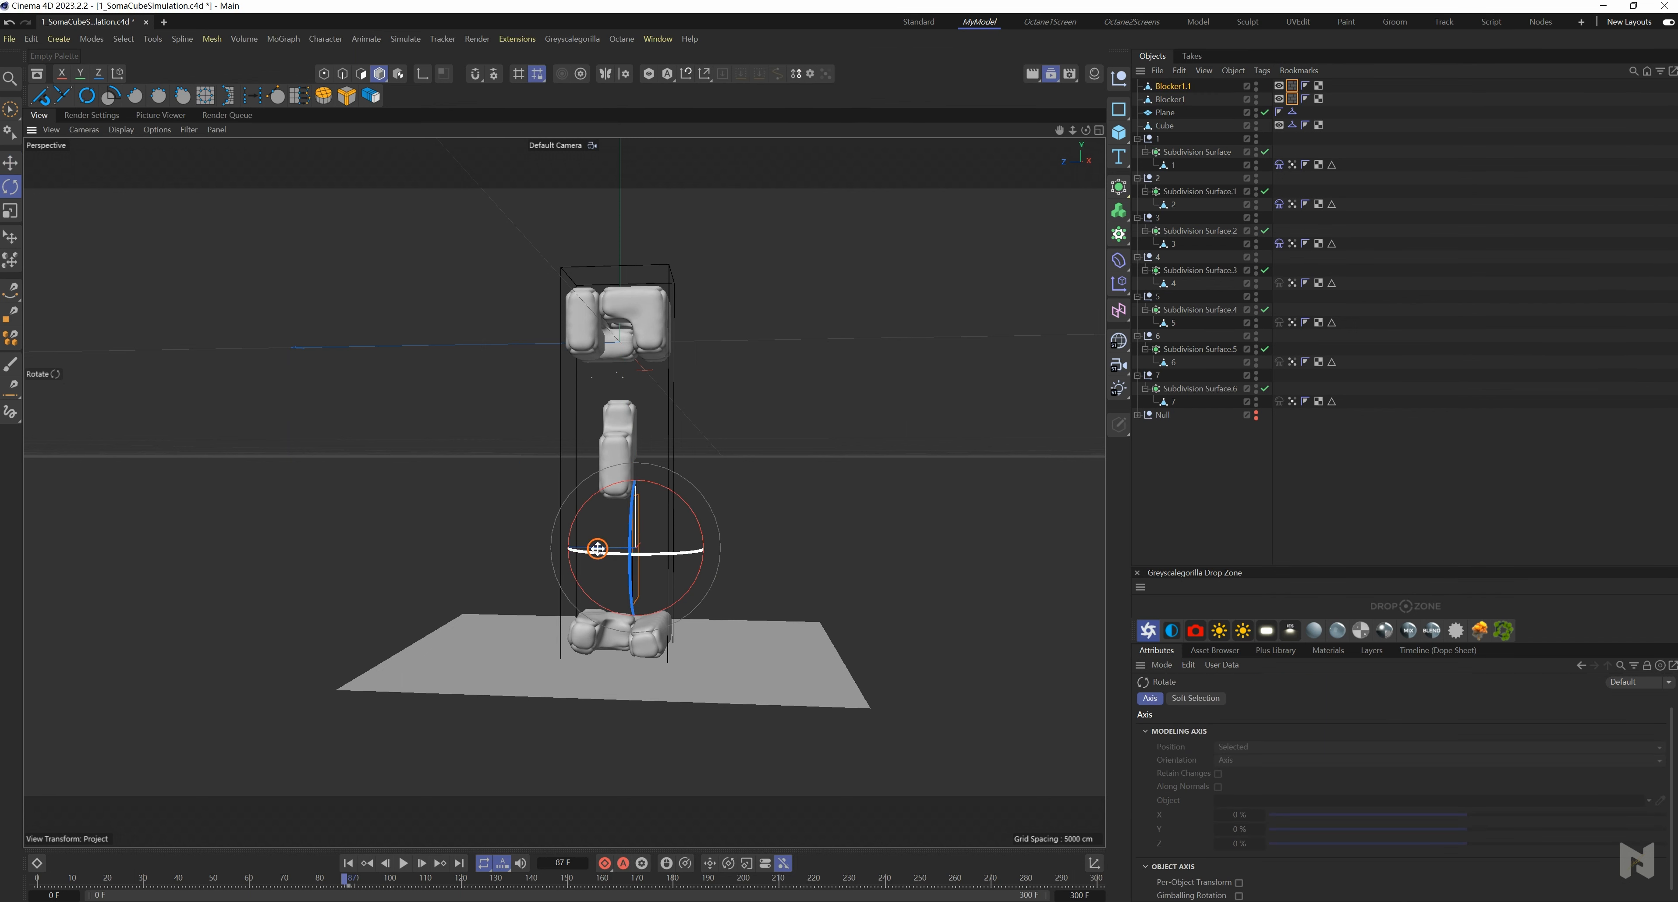
drag(597, 551, 865, 553)
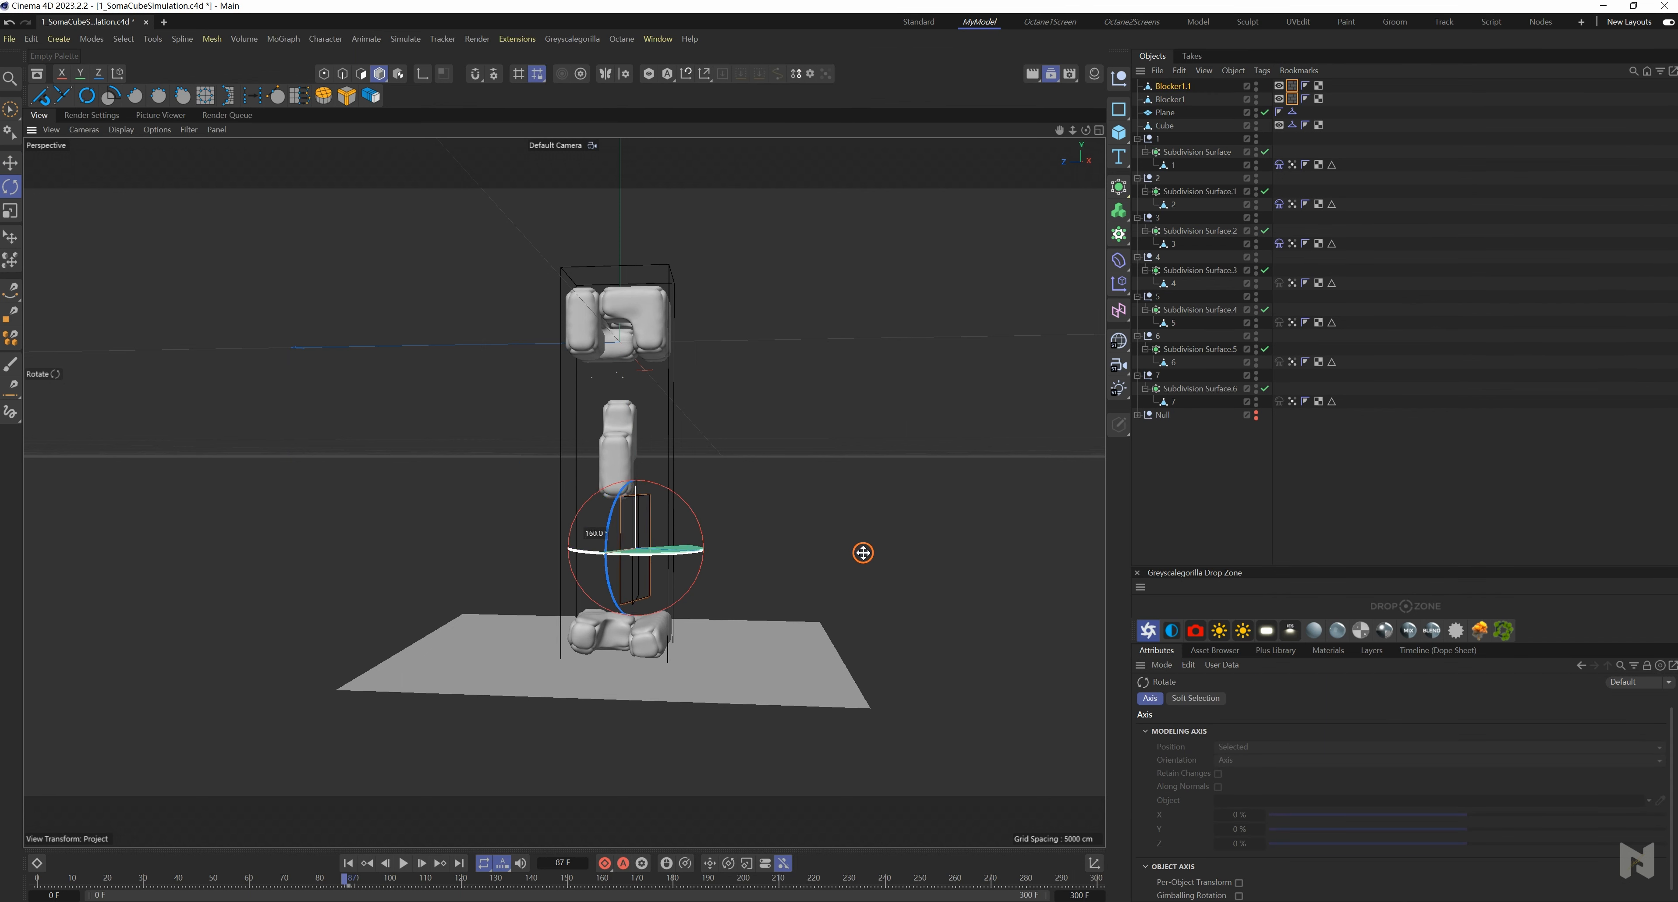
key(e)
key(r)
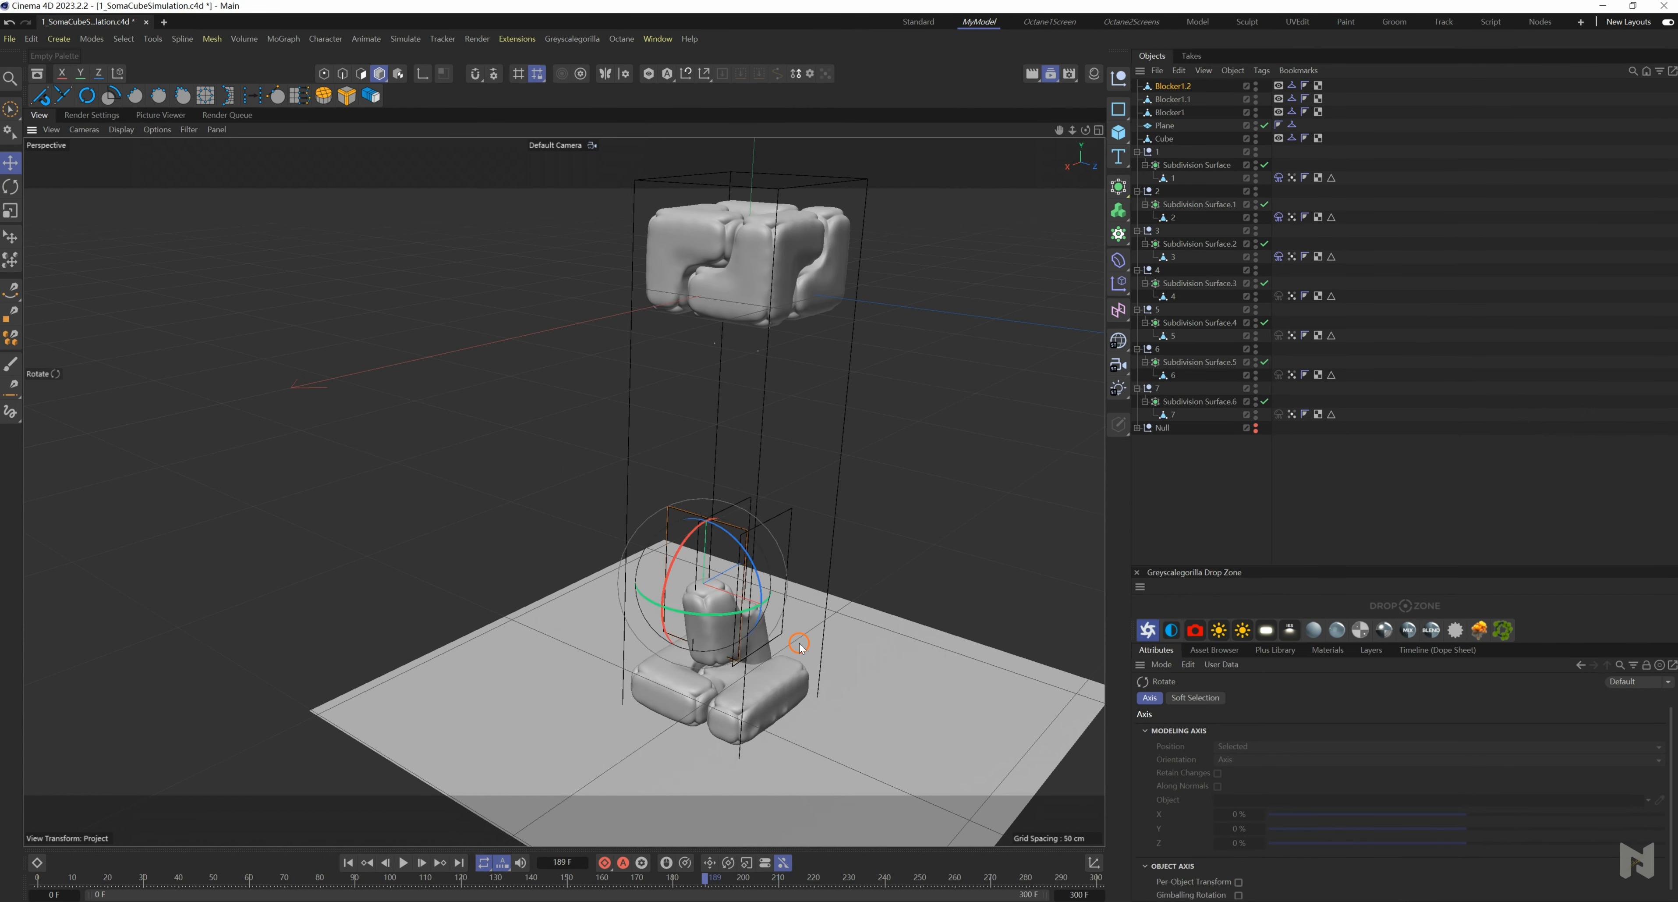
key(e)
- Play the simulation to frame 91 and enable the Cloth tag of piece 4 there
click(401, 863)
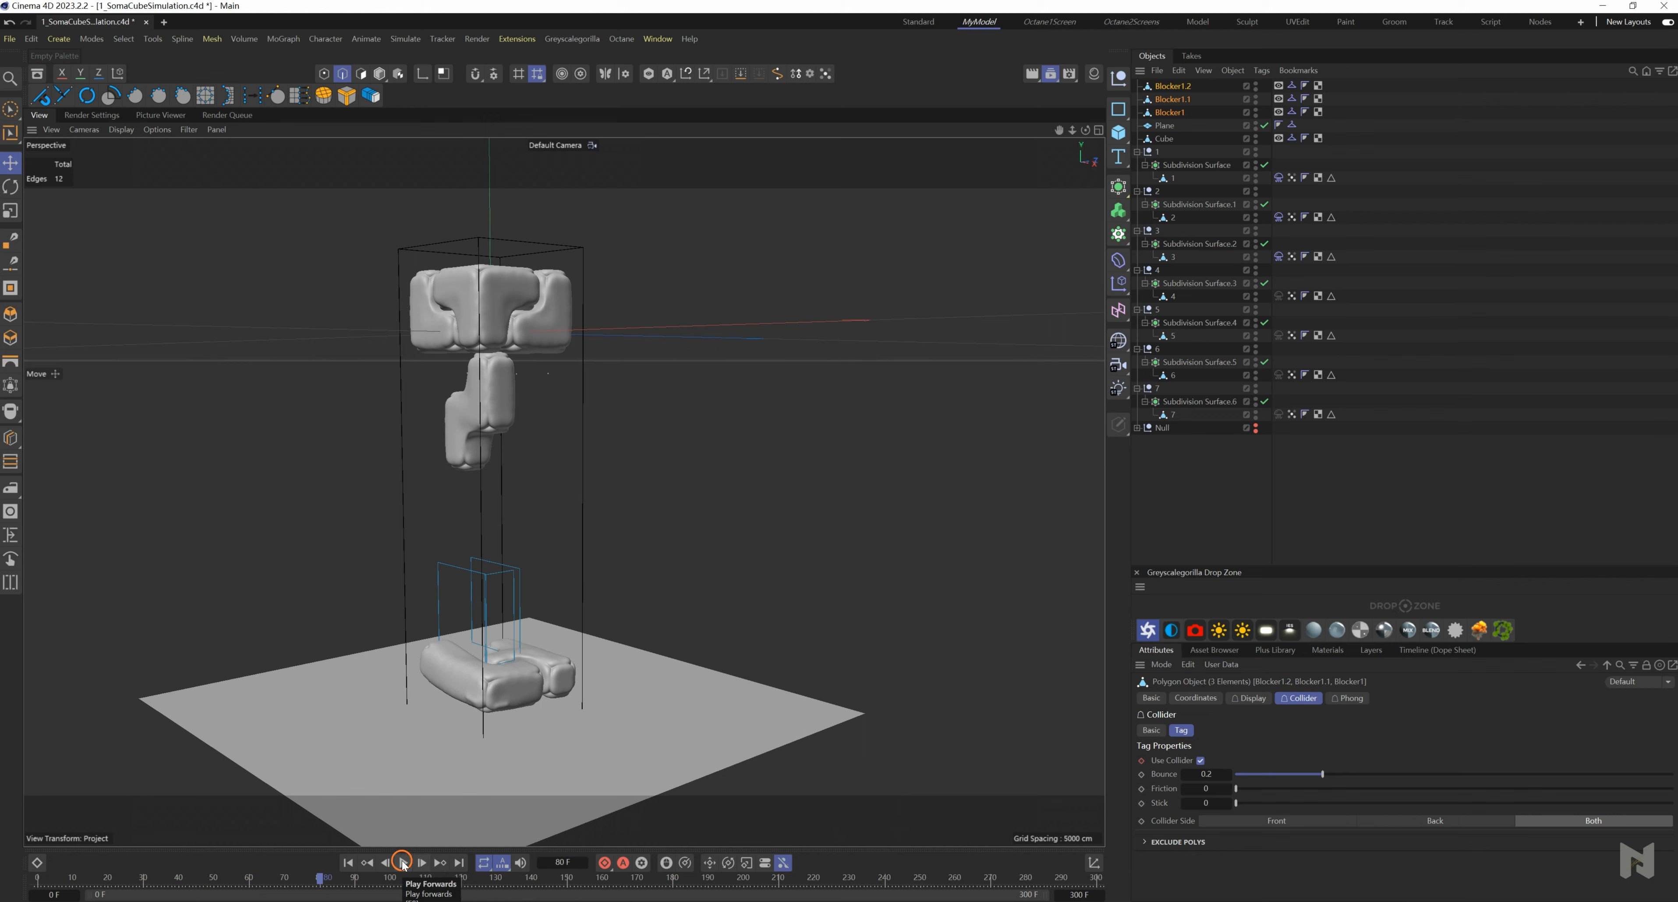
click(1172, 298)
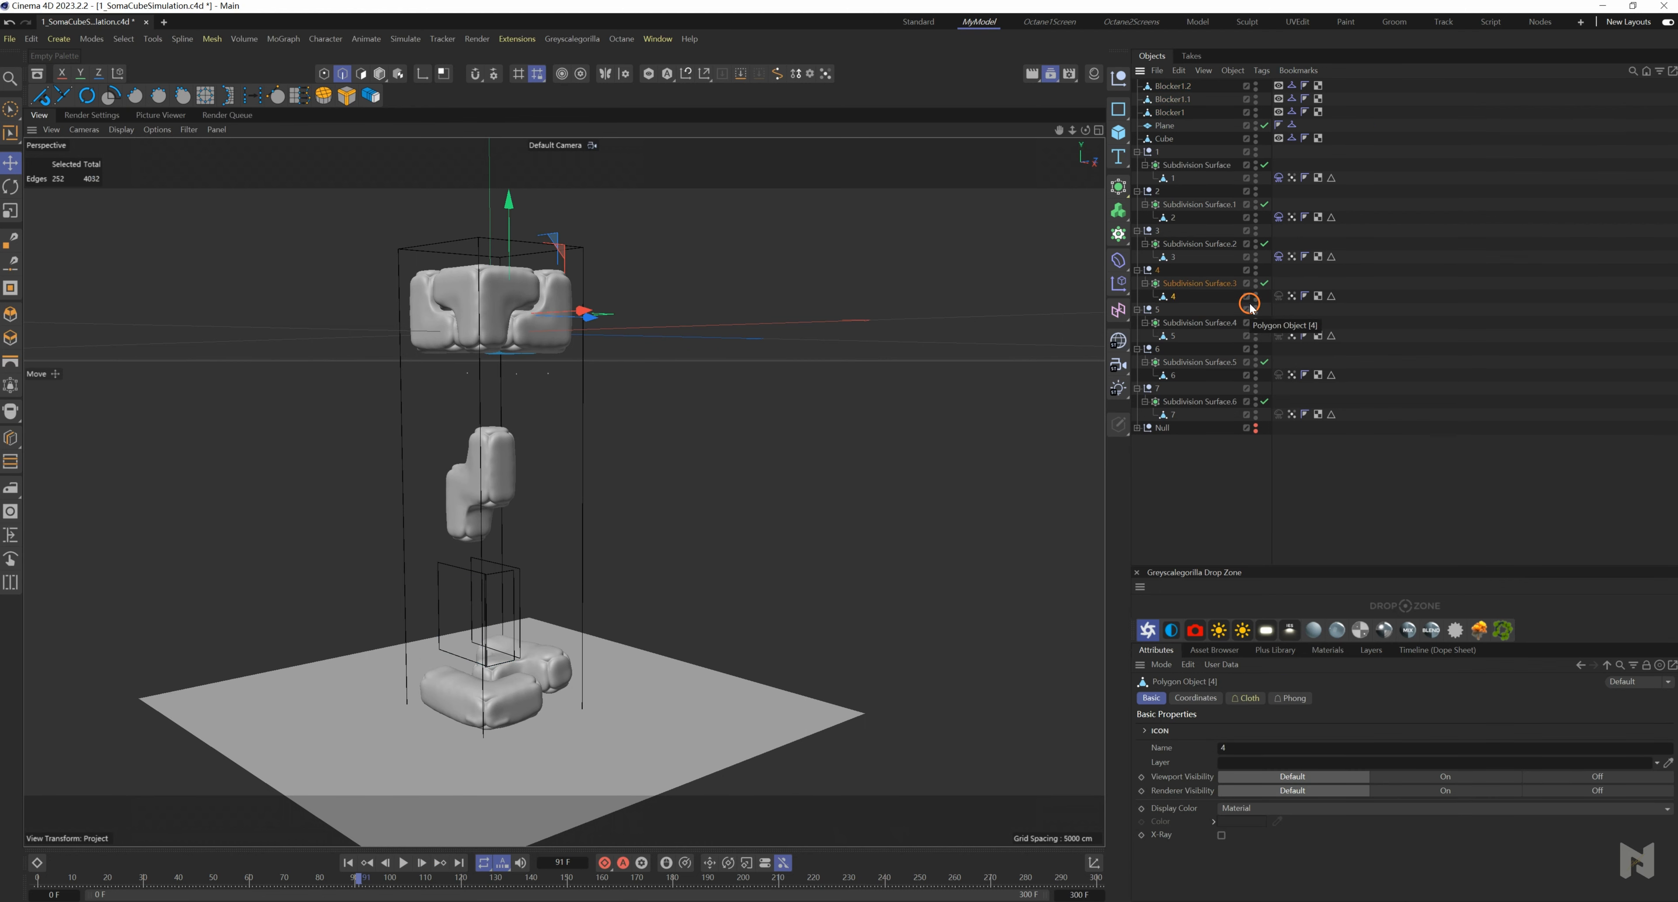
alt+drag(544, 649, 820, 640)
click(1279, 296)
click(1220, 803)
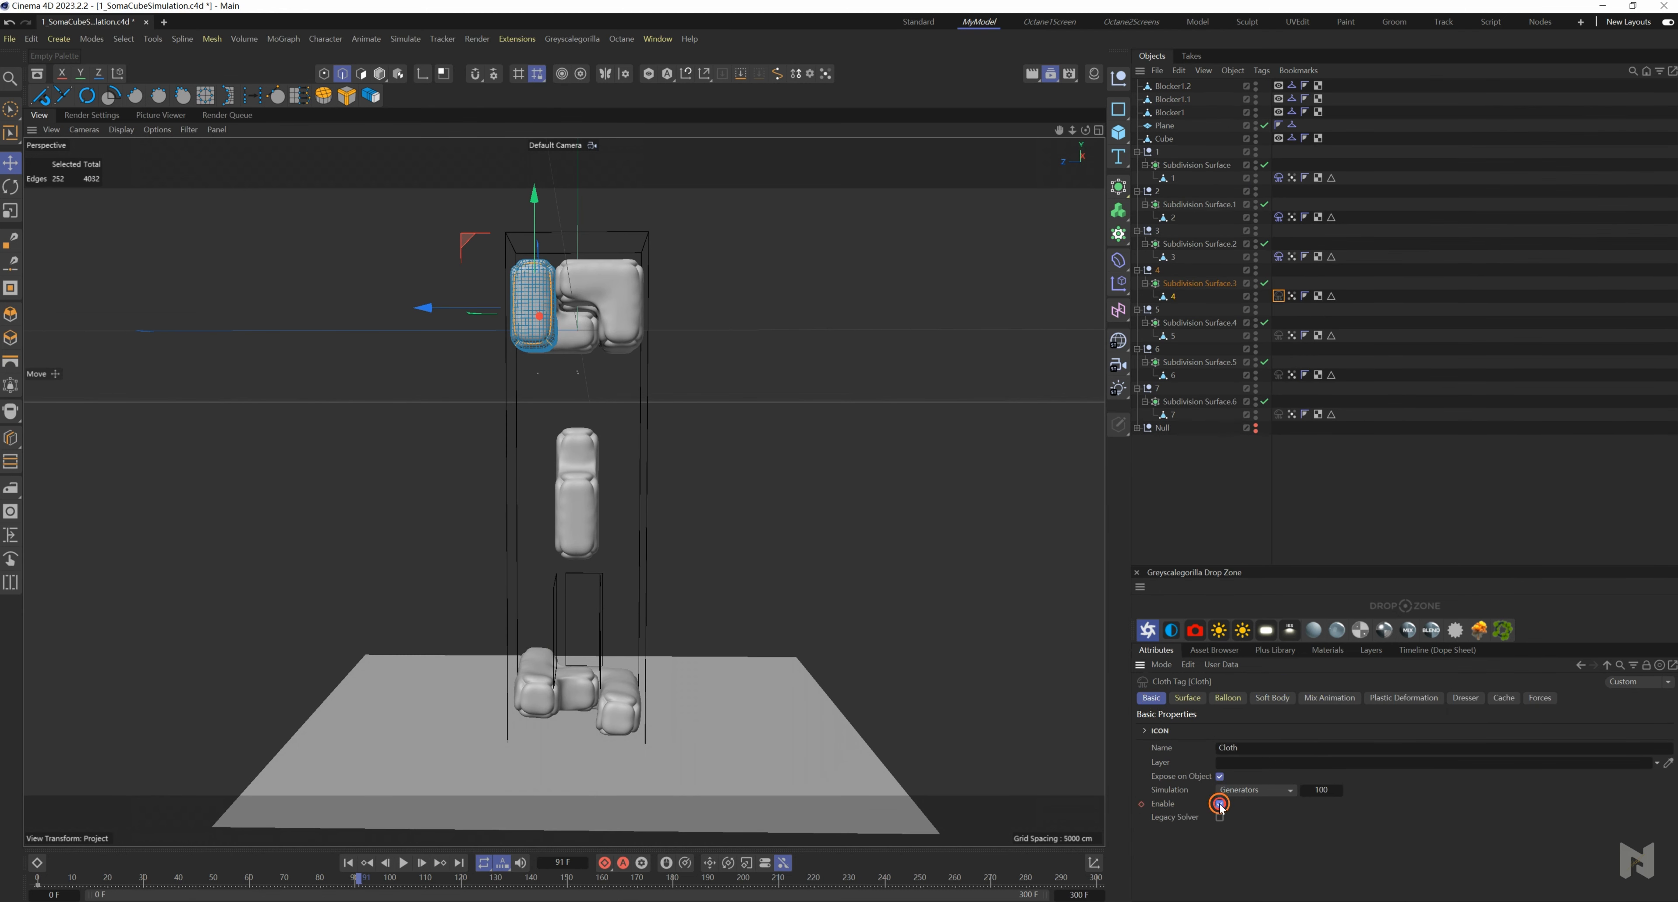
- Advance to frame 126 and enable the Cloth tag of piece 5 there
drag(423, 881, 482, 879)
click(1279, 335)
click(1218, 806)
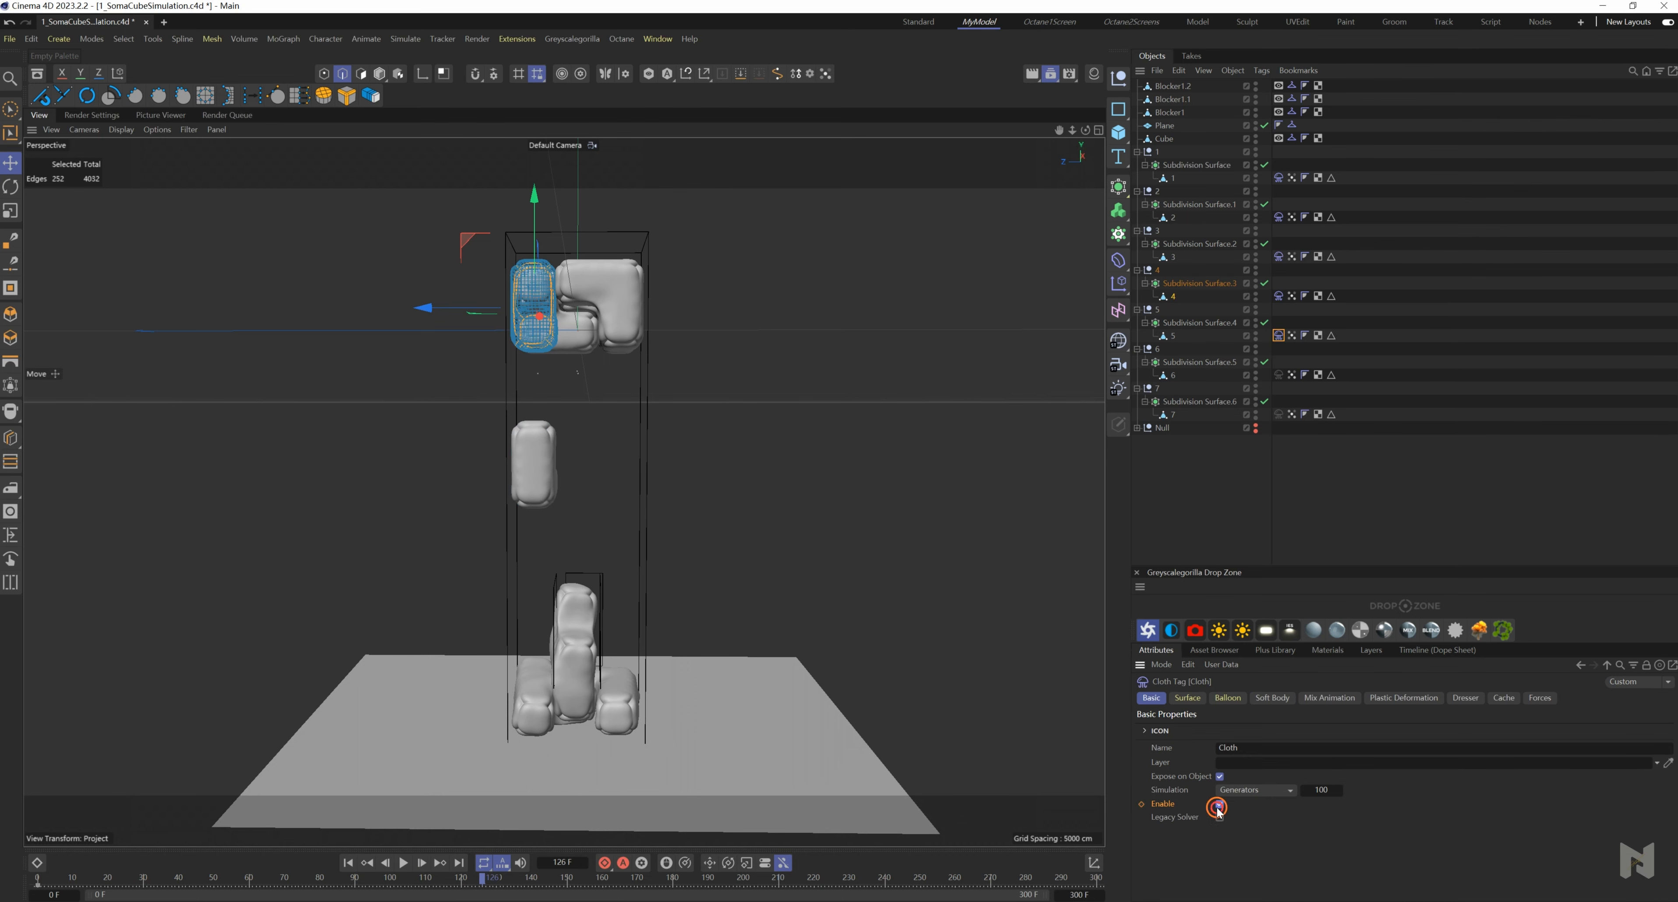
- Play the simulation on to frame 167 and turn off the collider of Blocker1
click(403, 863)
click(402, 863)
alt+drag(607, 635, 563, 694)
click(1292, 112)
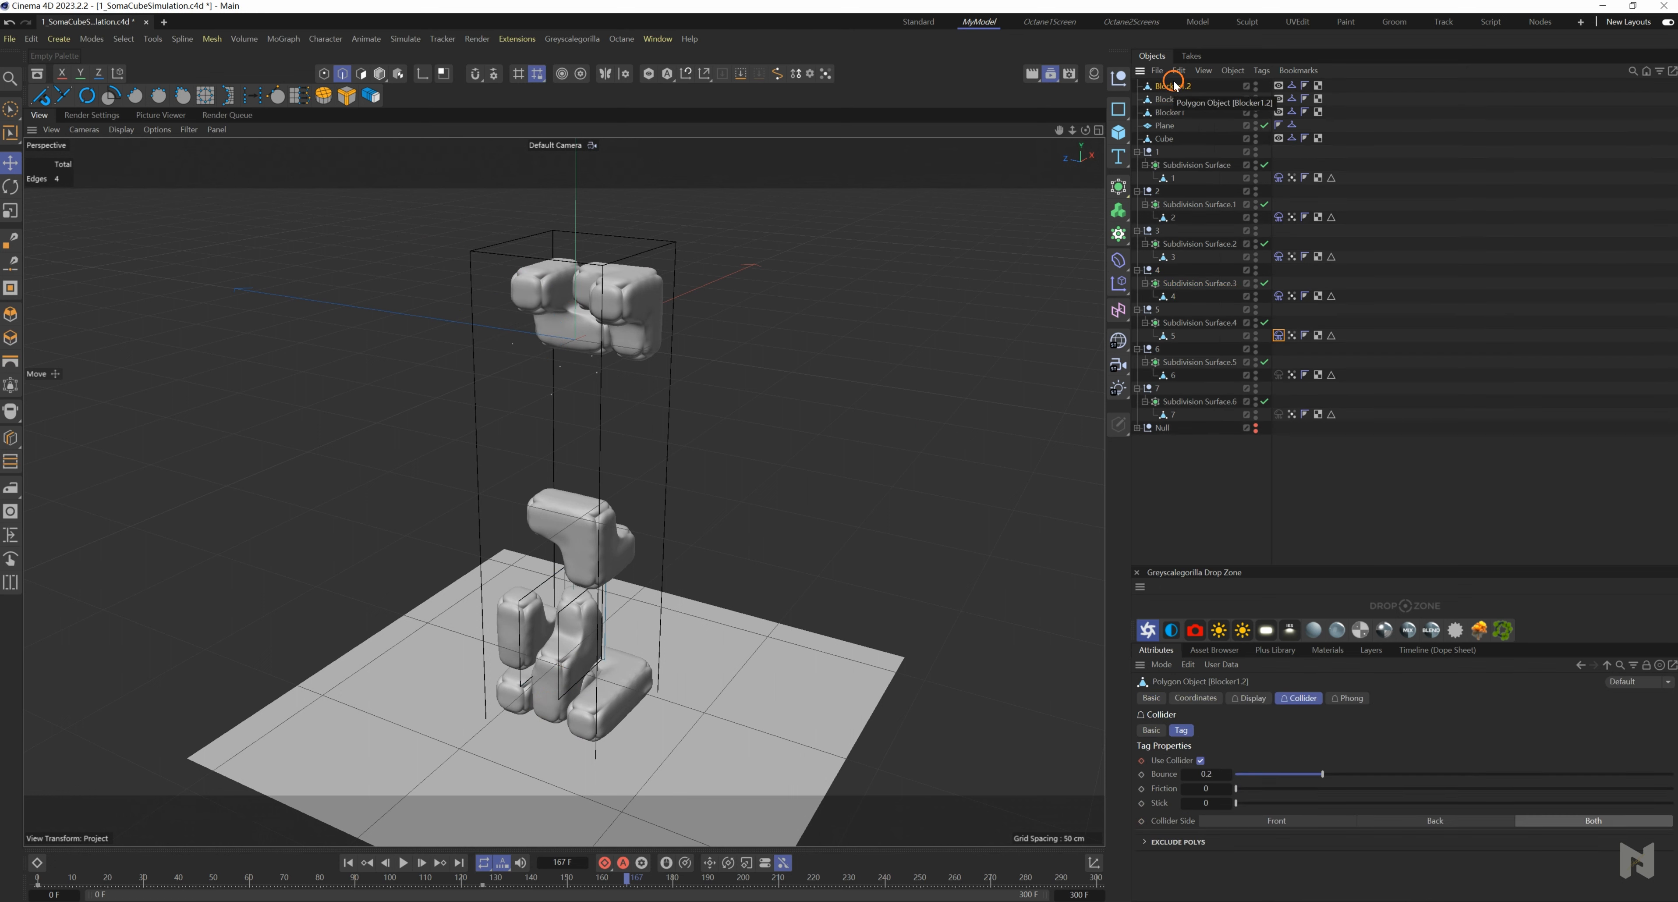
- Keyframe the Cloth tag of piece 6 as enabled at frame 167
click(1279, 375)
click(1218, 805)
click(1143, 808)
- Play the simulation further, then keyframe Use Collider off on Blocker1.1 and Blocker1.2 together
click(404, 863)
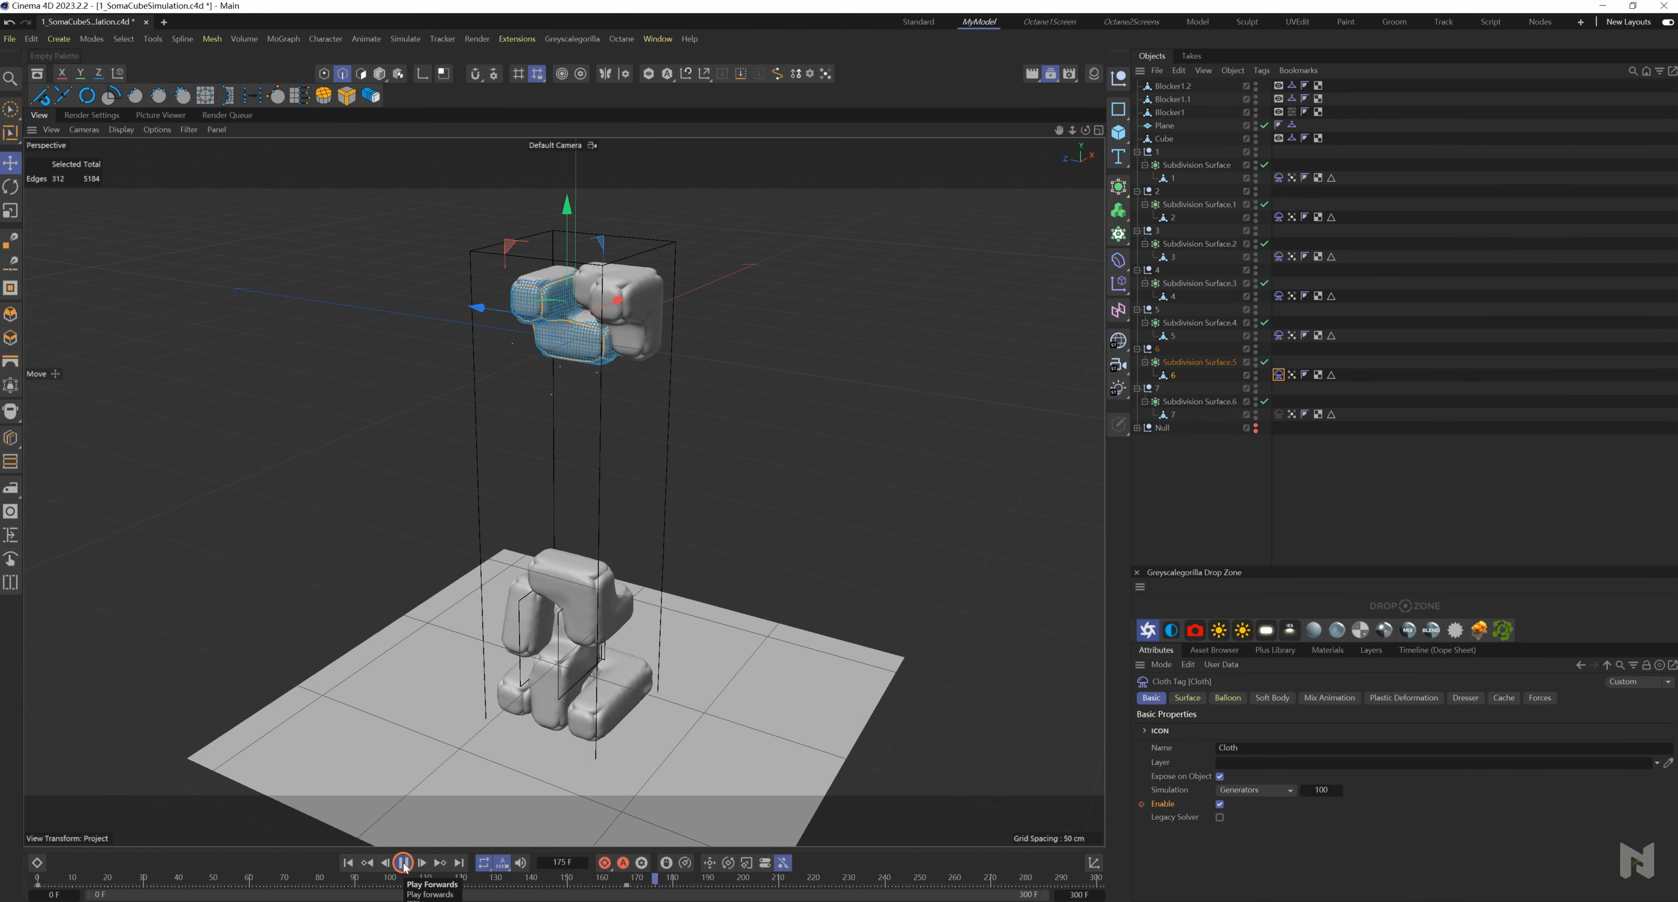
click(404, 863)
click(1292, 99)
shift+click(1292, 86)
click(1201, 805)
click(1142, 805)
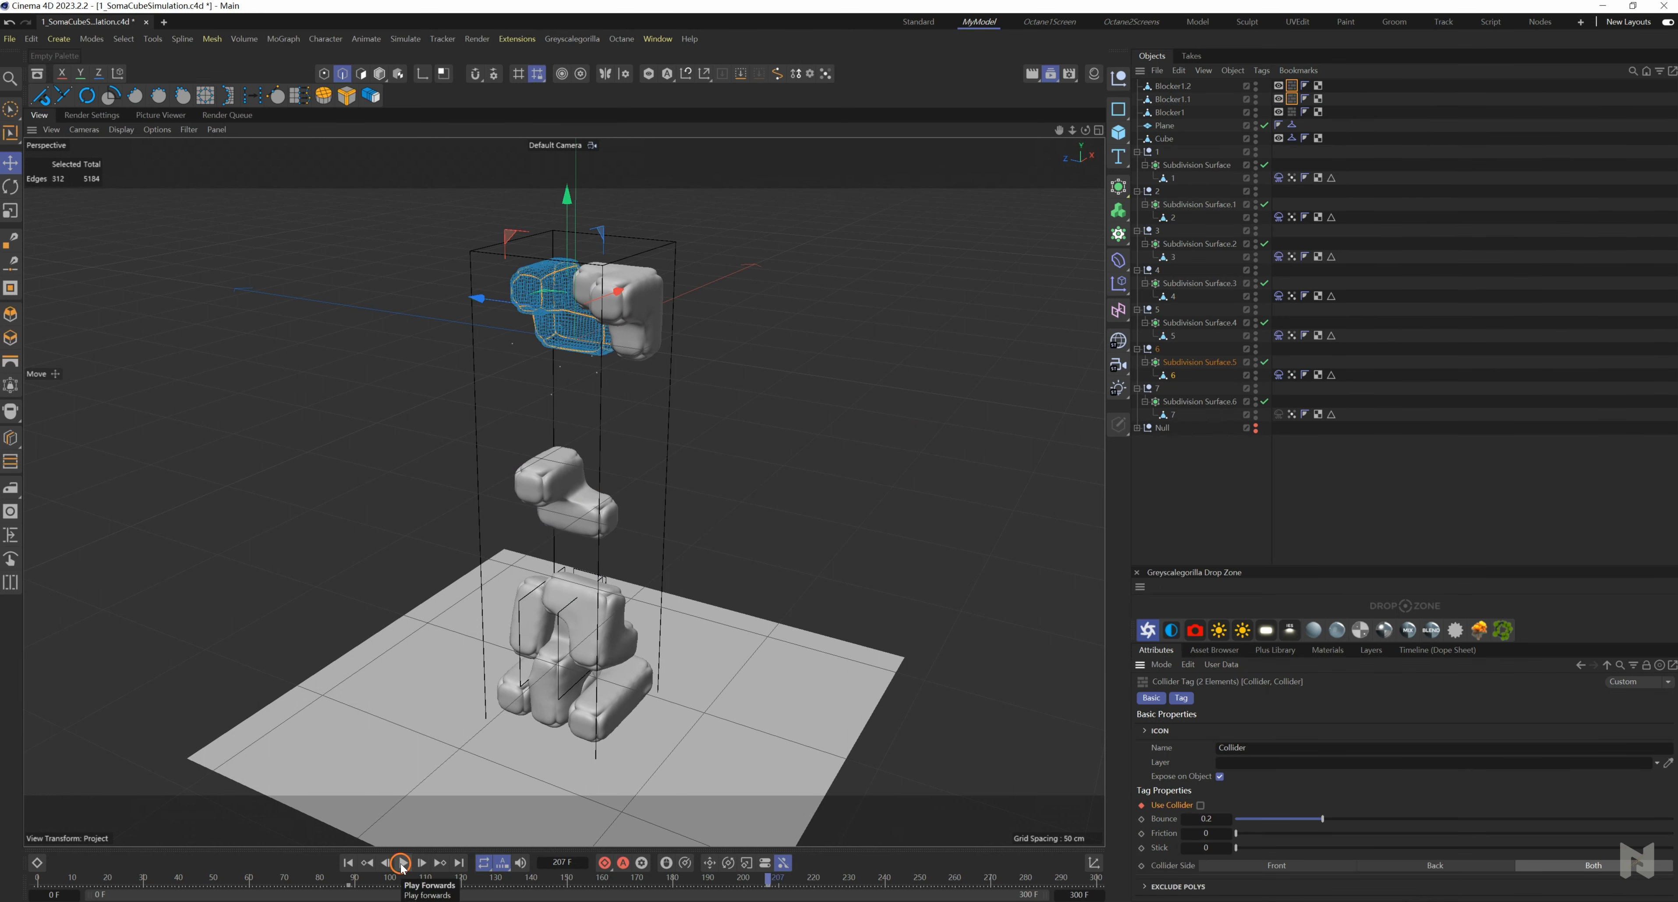
- Keyframe the Cloth tag of piece 7 as enabled at frame 207 and play the simulation to frame 300
click(1279, 414)
click(1220, 804)
click(1141, 804)
click(404, 864)
click(404, 864)
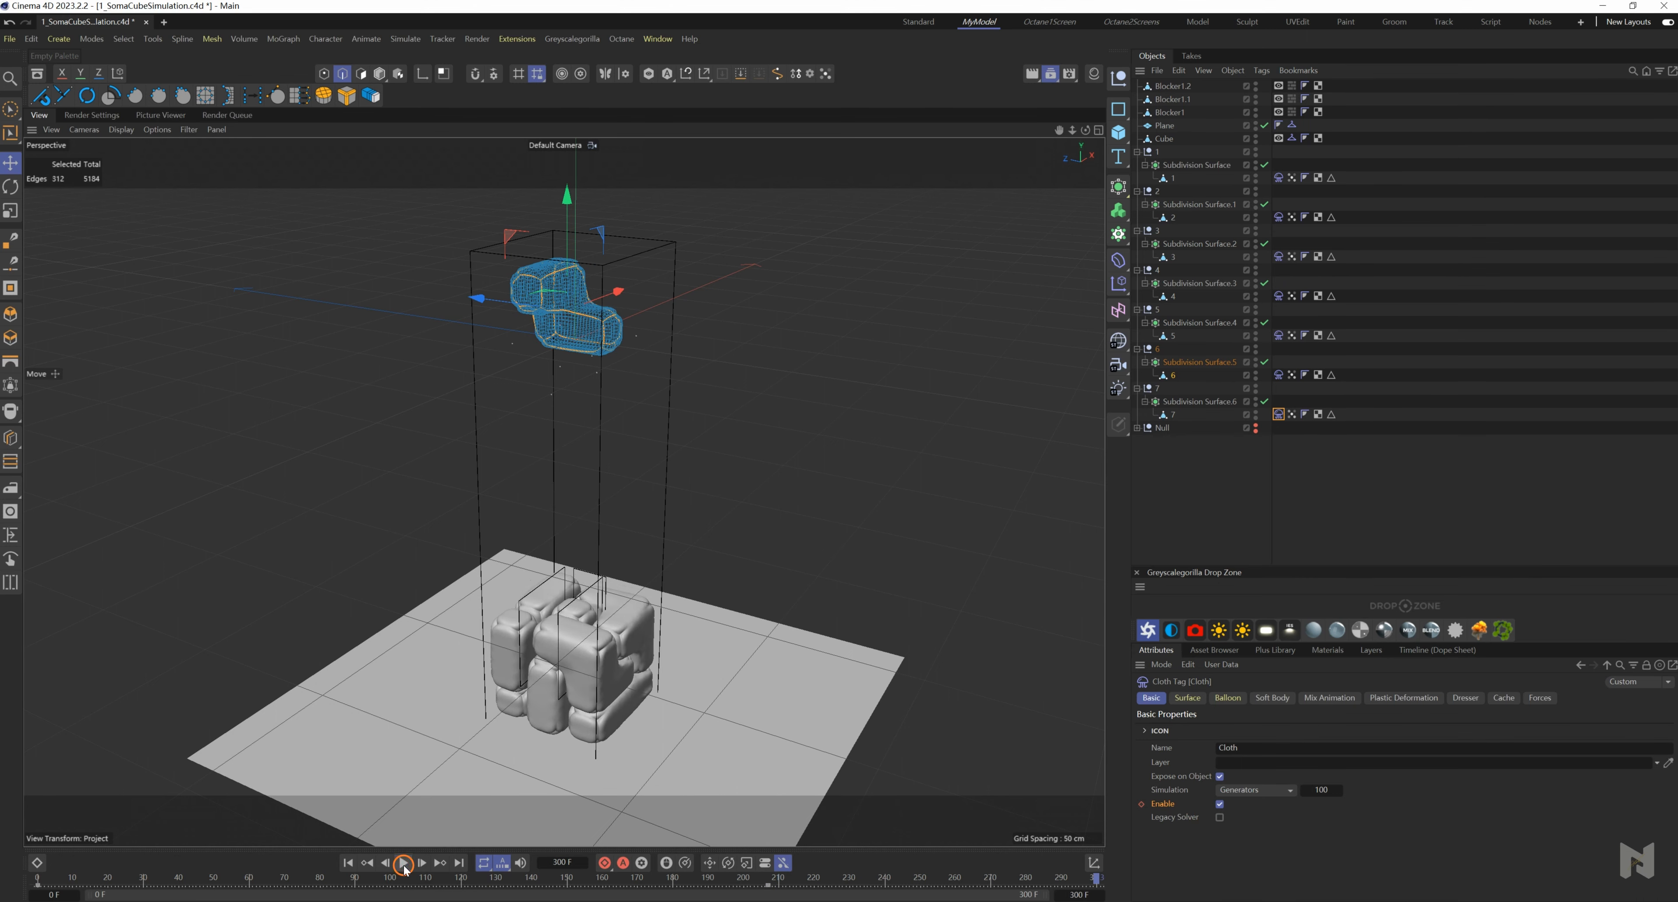
- Replay the whole simulation from two angles and check how the seven pieces stack into the cube
mouse_move(553, 677)
alt+mouse_down()
mouse_move(839, 619)
mouse_move(573, 664)
alt+mouse_up()
click(345, 863)
click(400, 863)
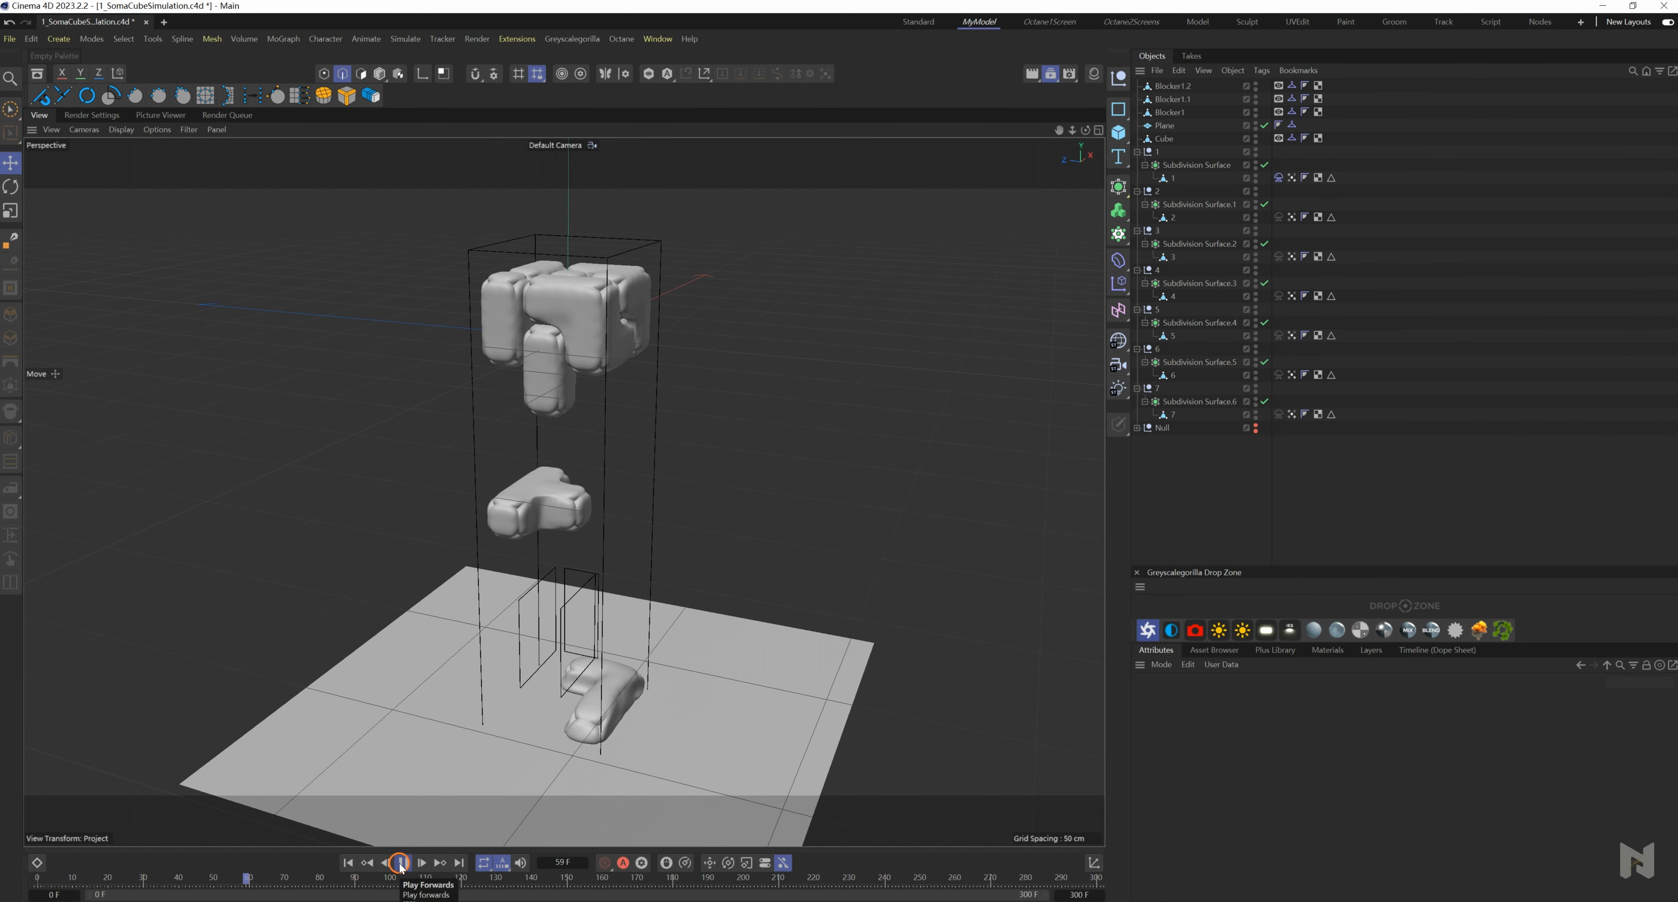
click(403, 863)
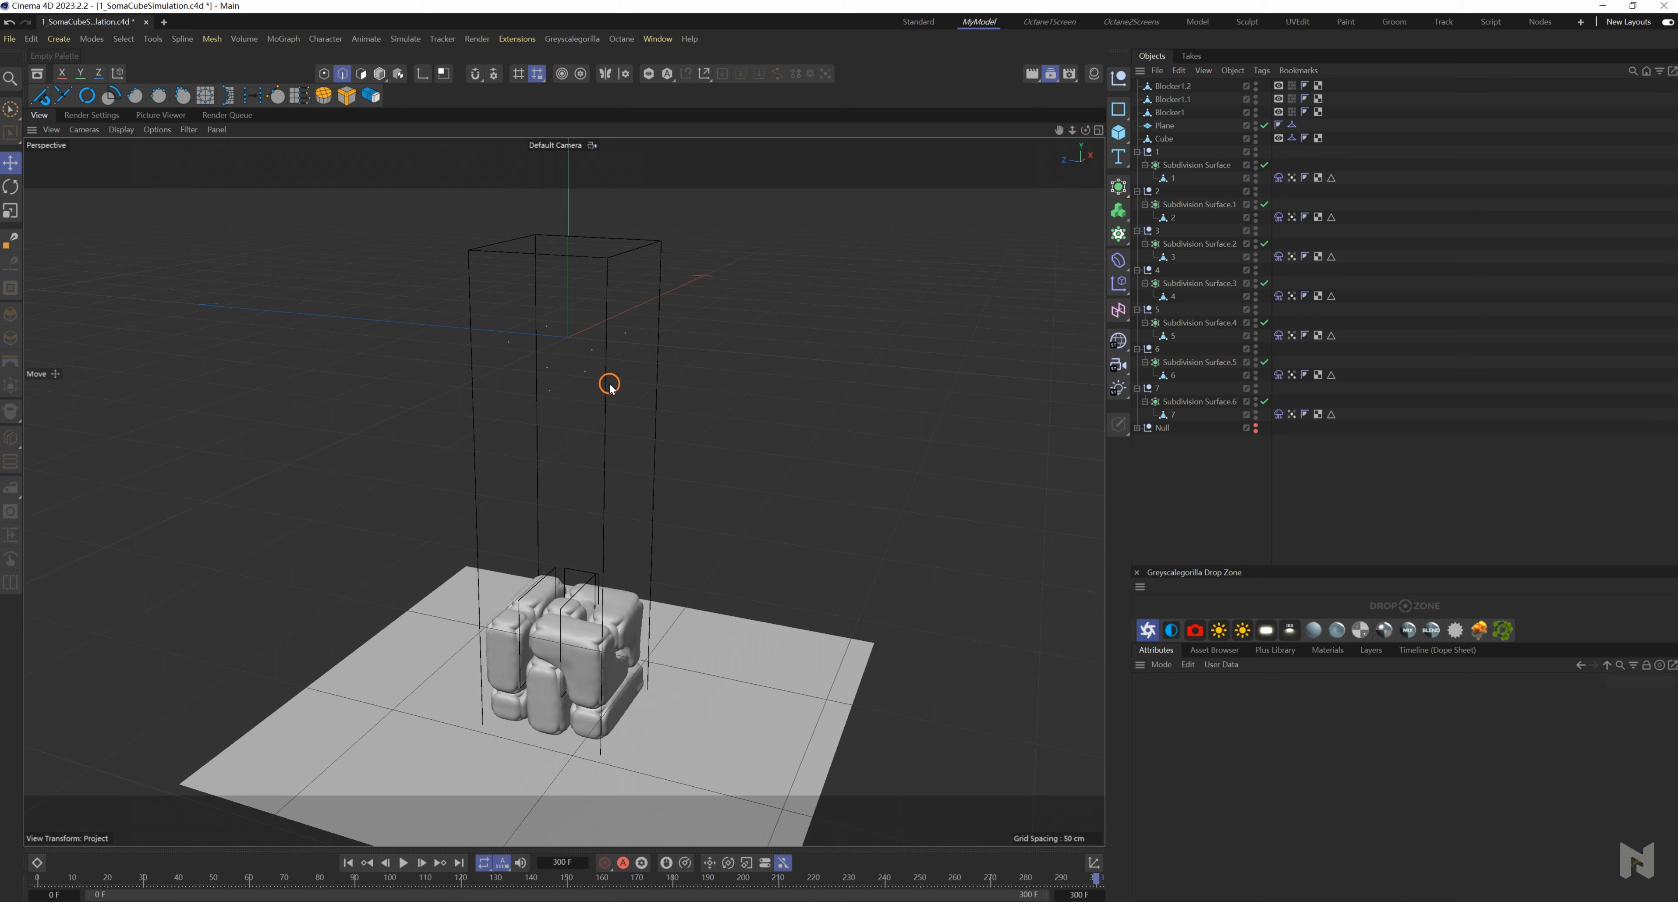
alt+drag(547, 671, 678, 629)
click(347, 863)
click(404, 863)
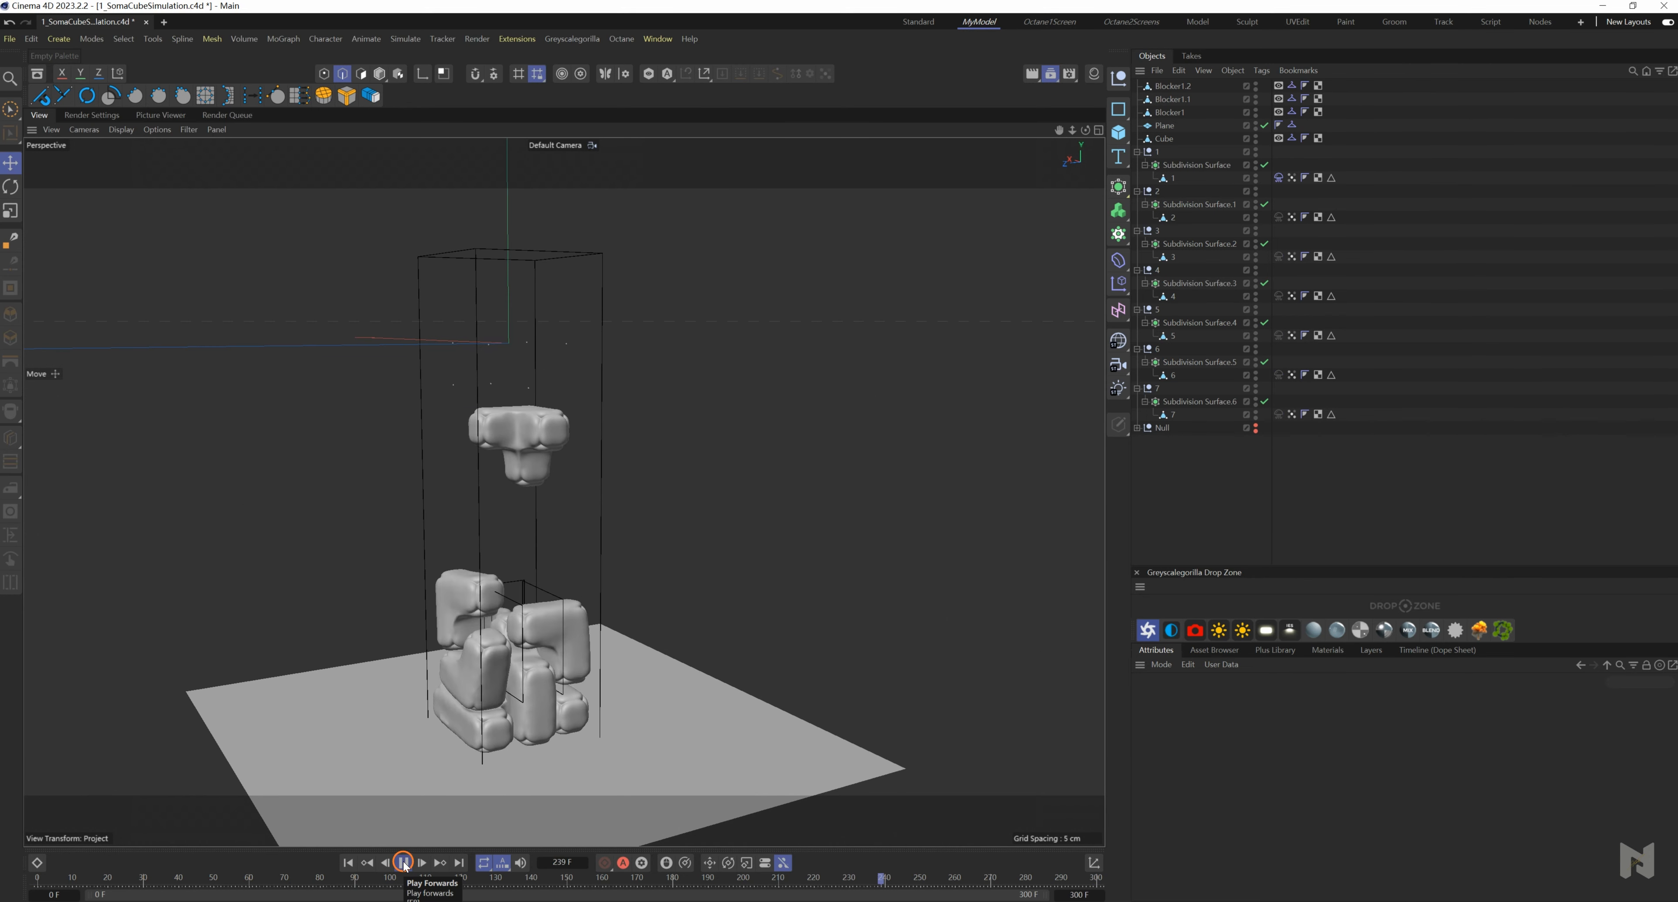
- Set the Soft Body Softness to 500 on the Cloth tags of all seven pieces together
click(1277, 178)
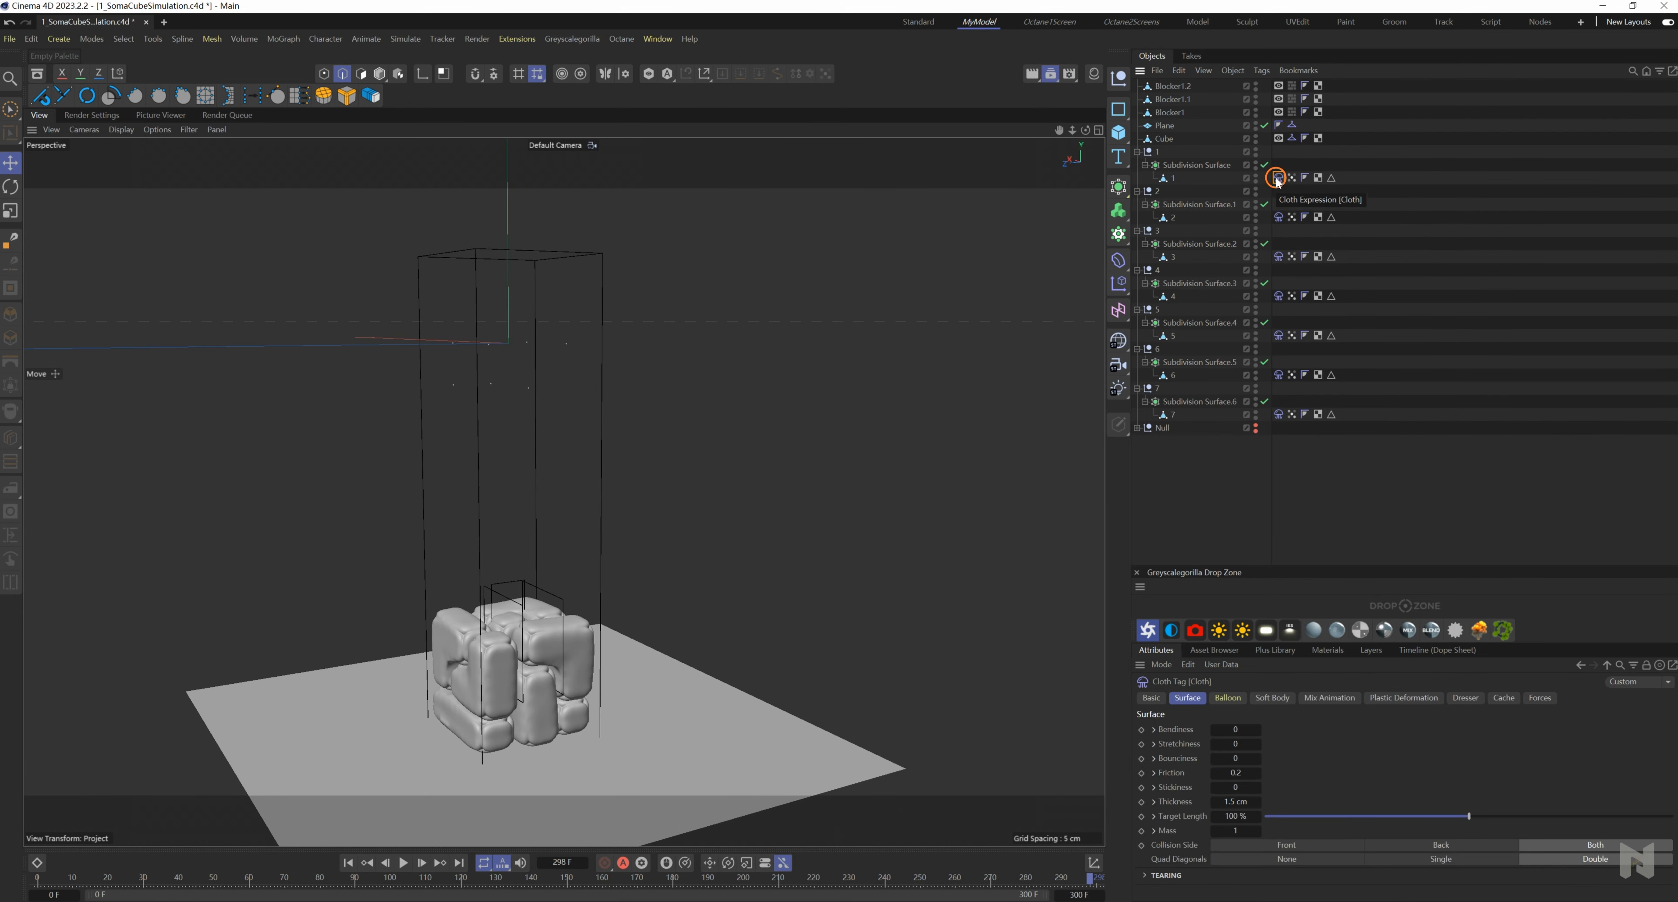
click(1274, 698)
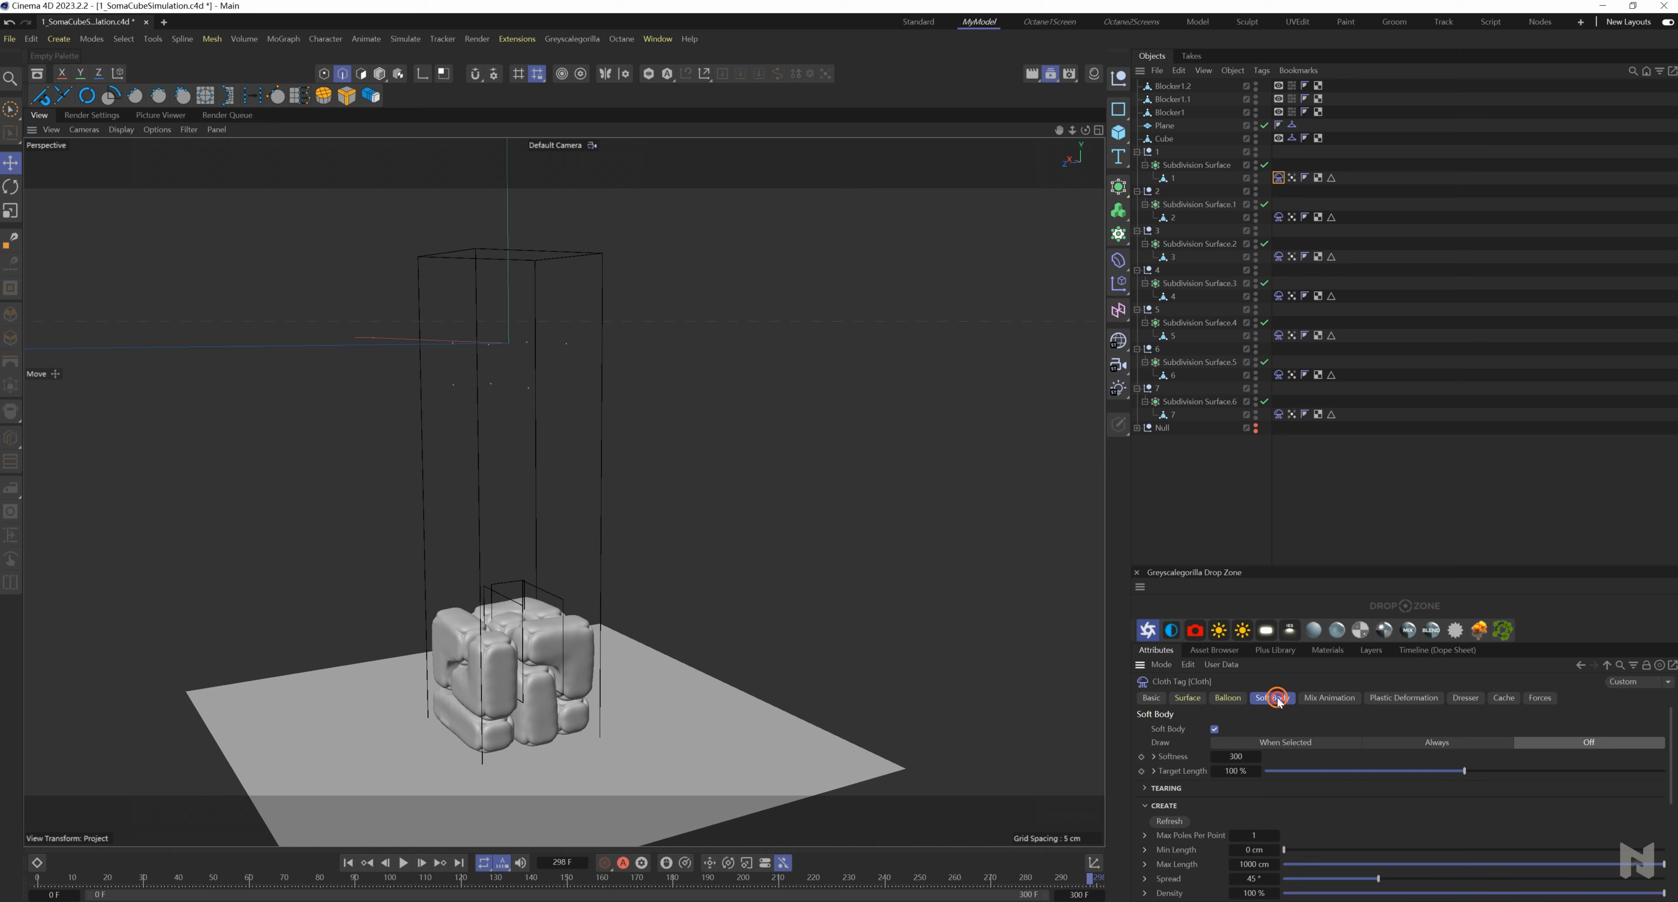
shift+click(1279, 222)
shift+click(1280, 255)
shift+click(1281, 296)
click(1232, 757)
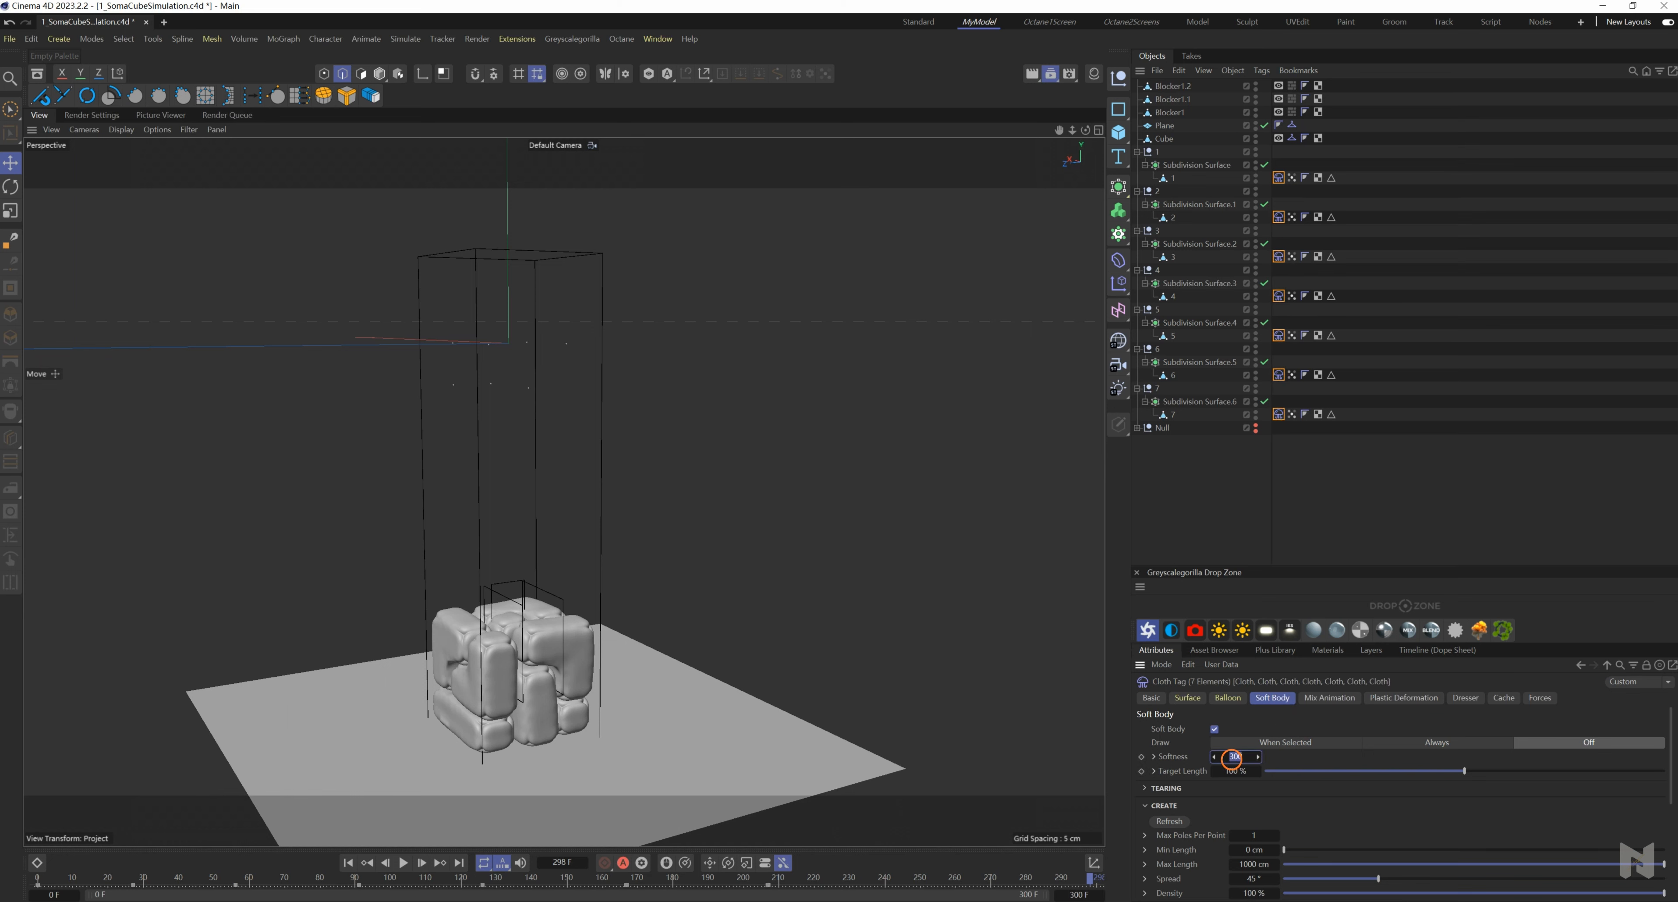
- Replay the simulation from the start to check how the firmer pieces settle
click(346, 859)
click(403, 862)
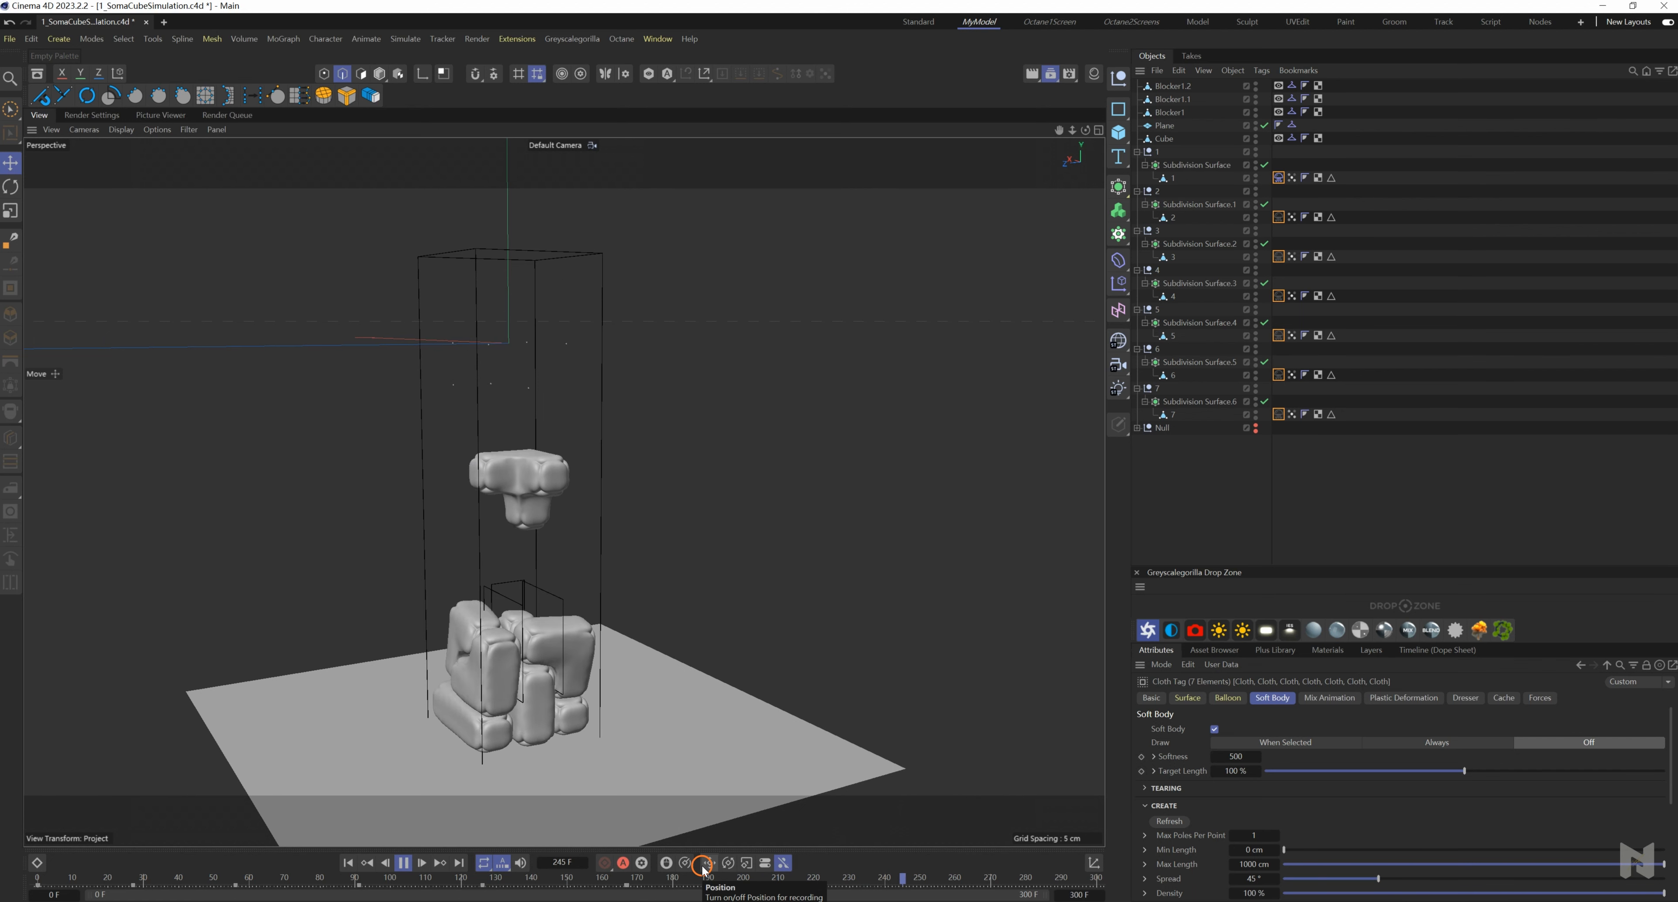
click(401, 862)
- Open the project settings and look through the Simulation and Bullet Expert options
key(ctrl+d)
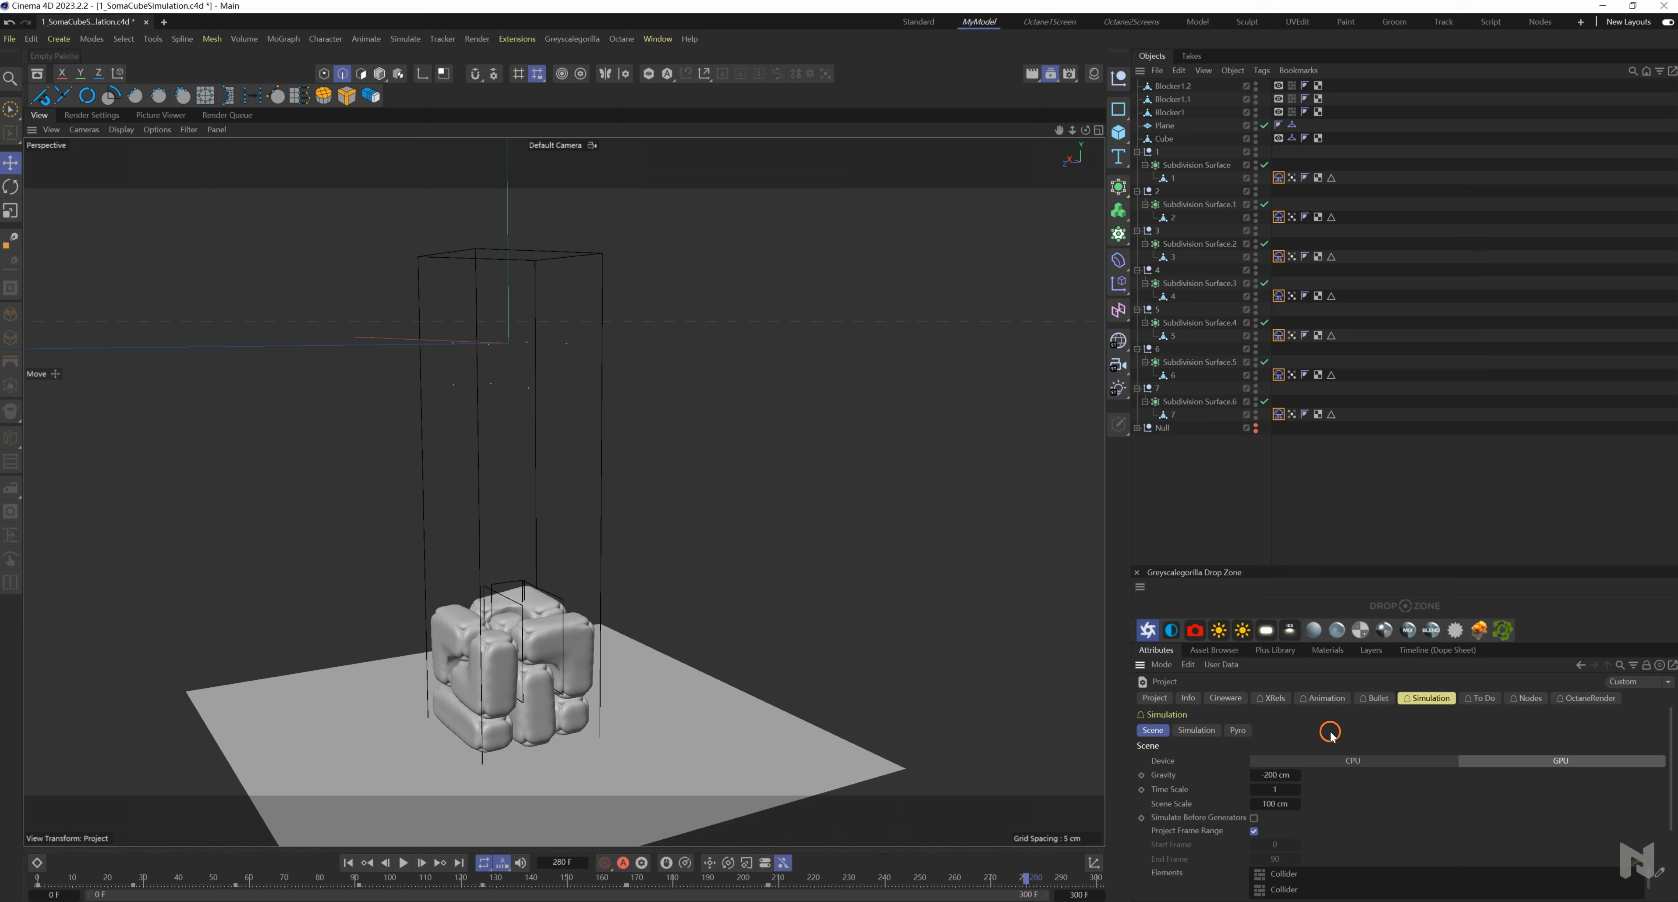
click(1374, 698)
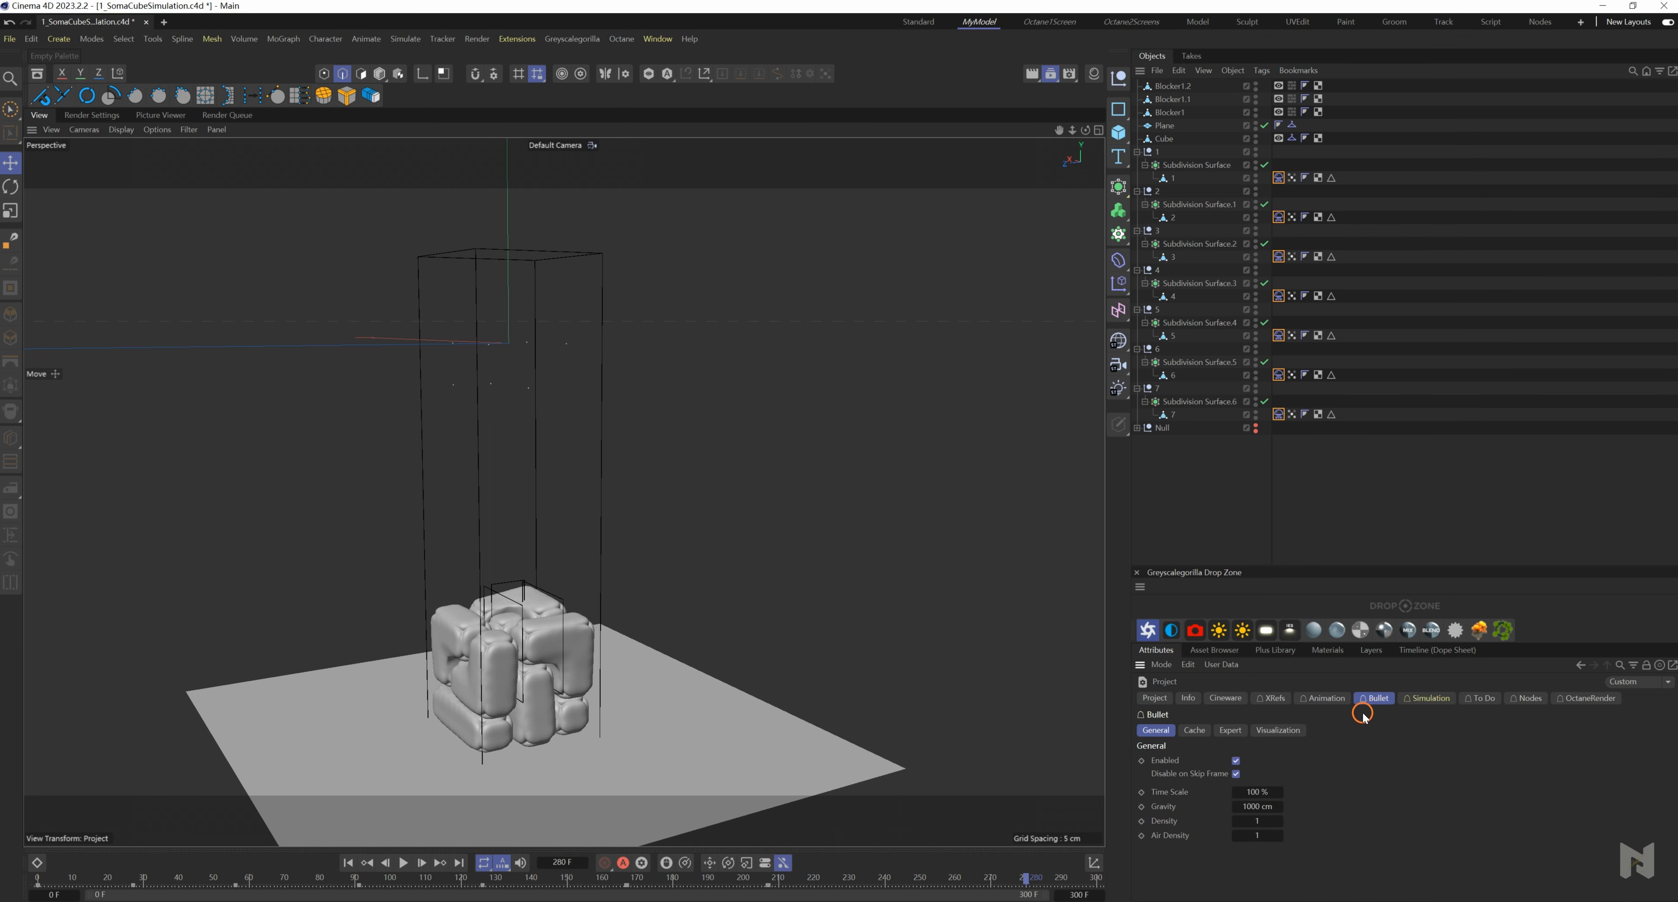
click(1233, 730)
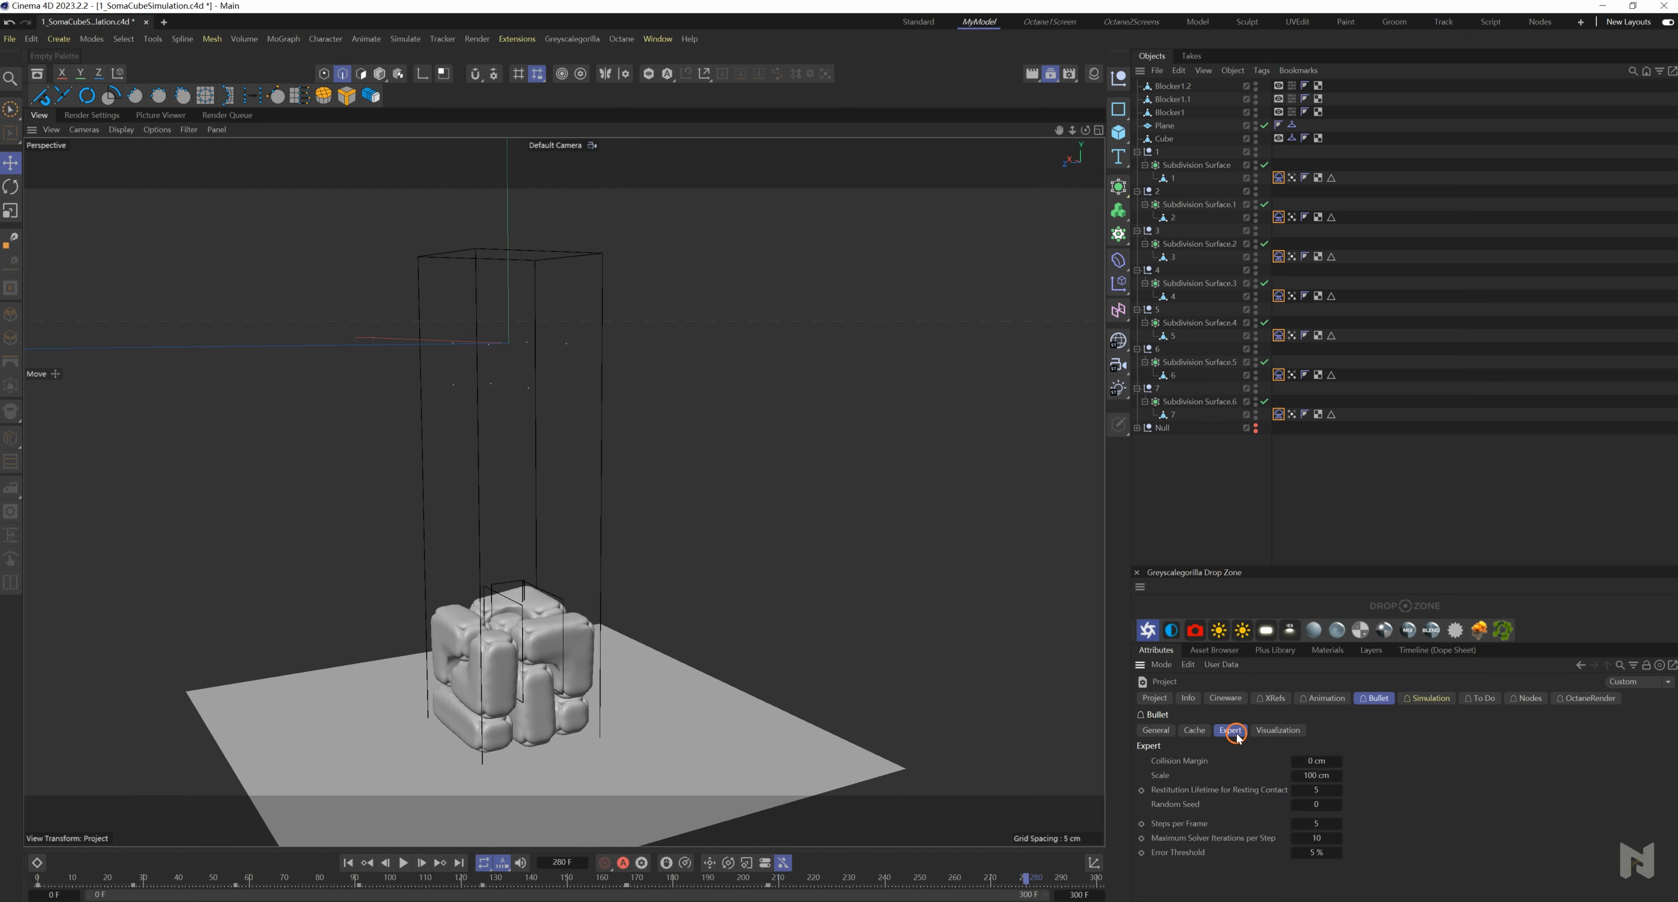